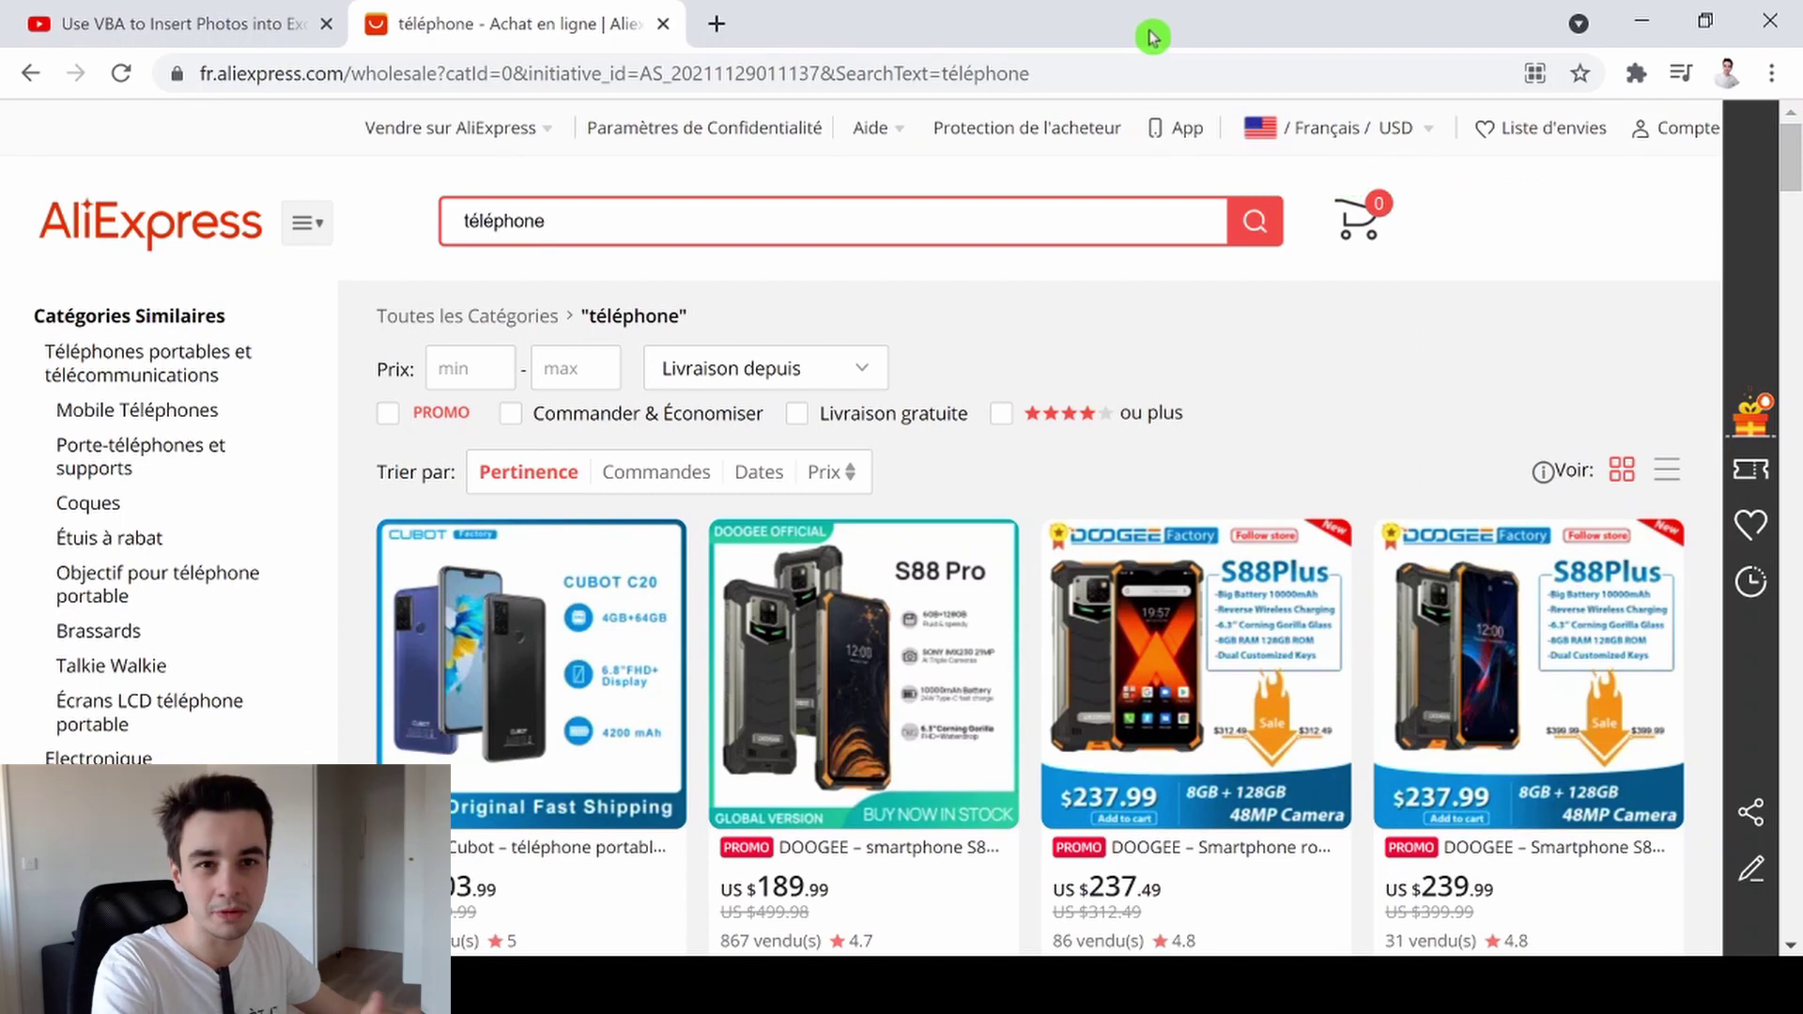
Switch to Octoparse and create a new task from the URL of the AliExpress search results for "téléphone"
click(1115, 60)
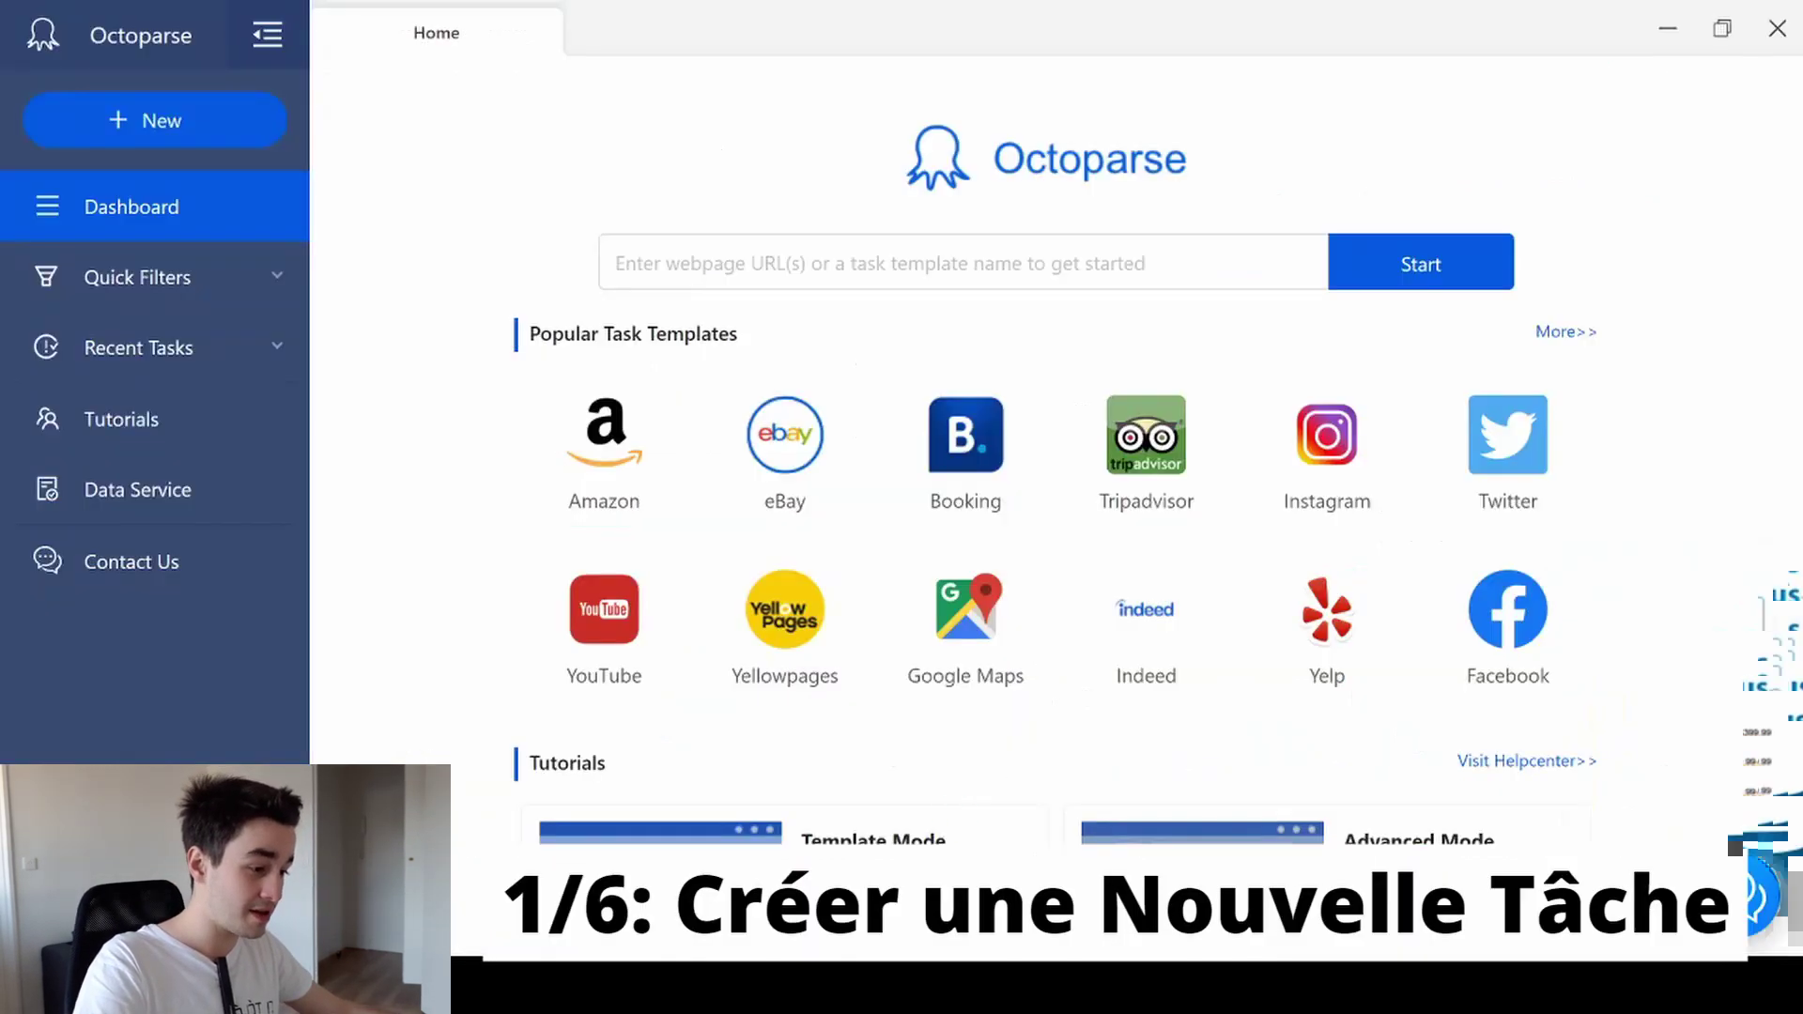
click(854, 277)
key(ctrl+v)
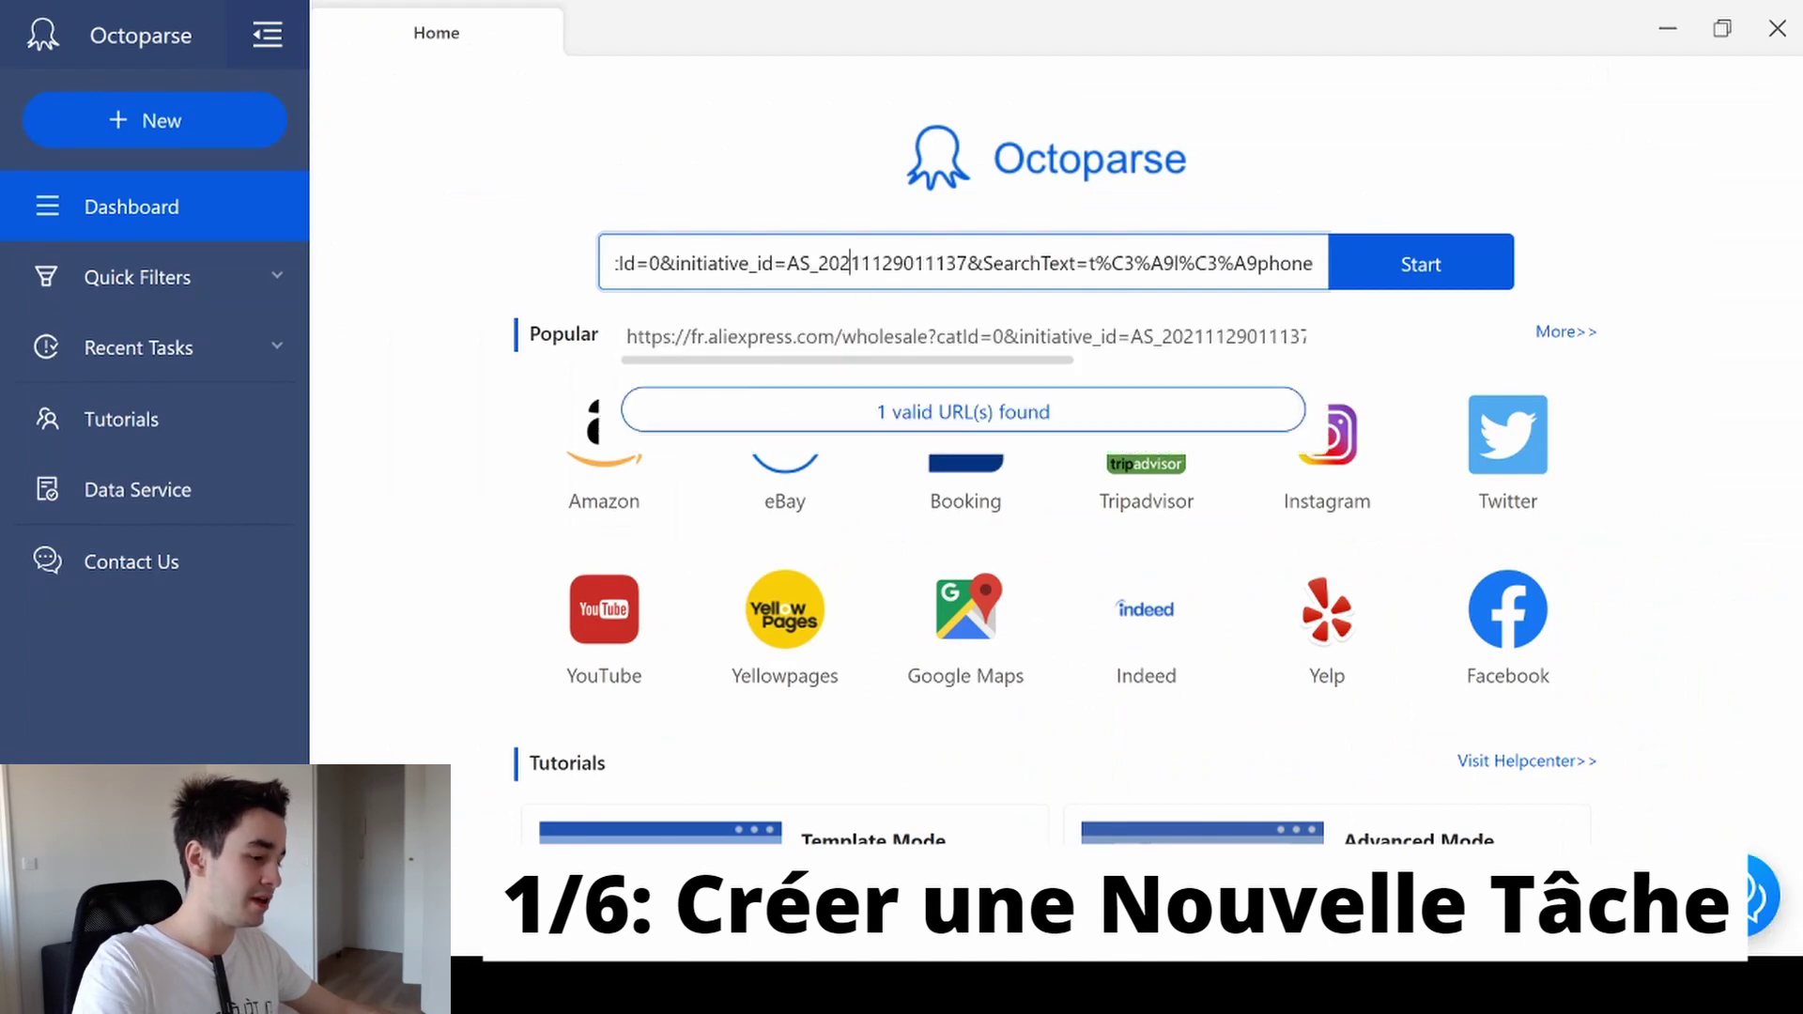
click(1441, 272)
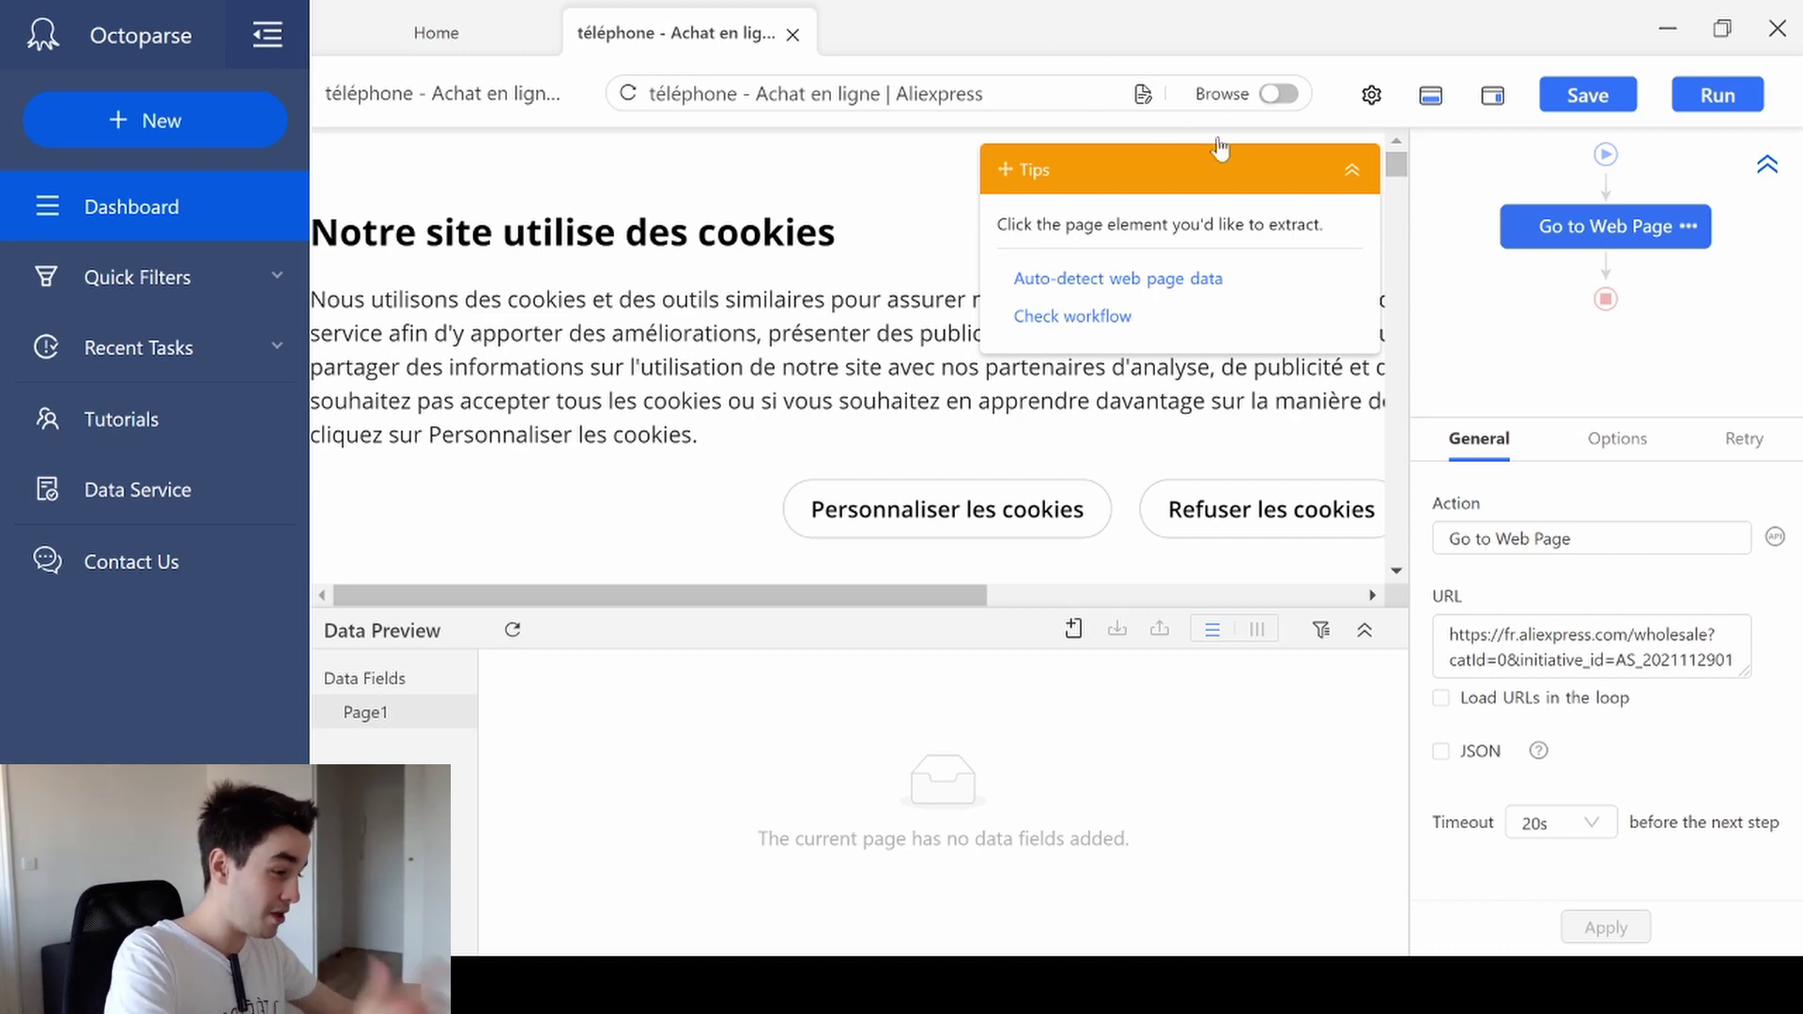
Turn on browse mode and refuse the AliExpress cookies in the loaded page
click(1357, 176)
drag(926, 596, 865, 620)
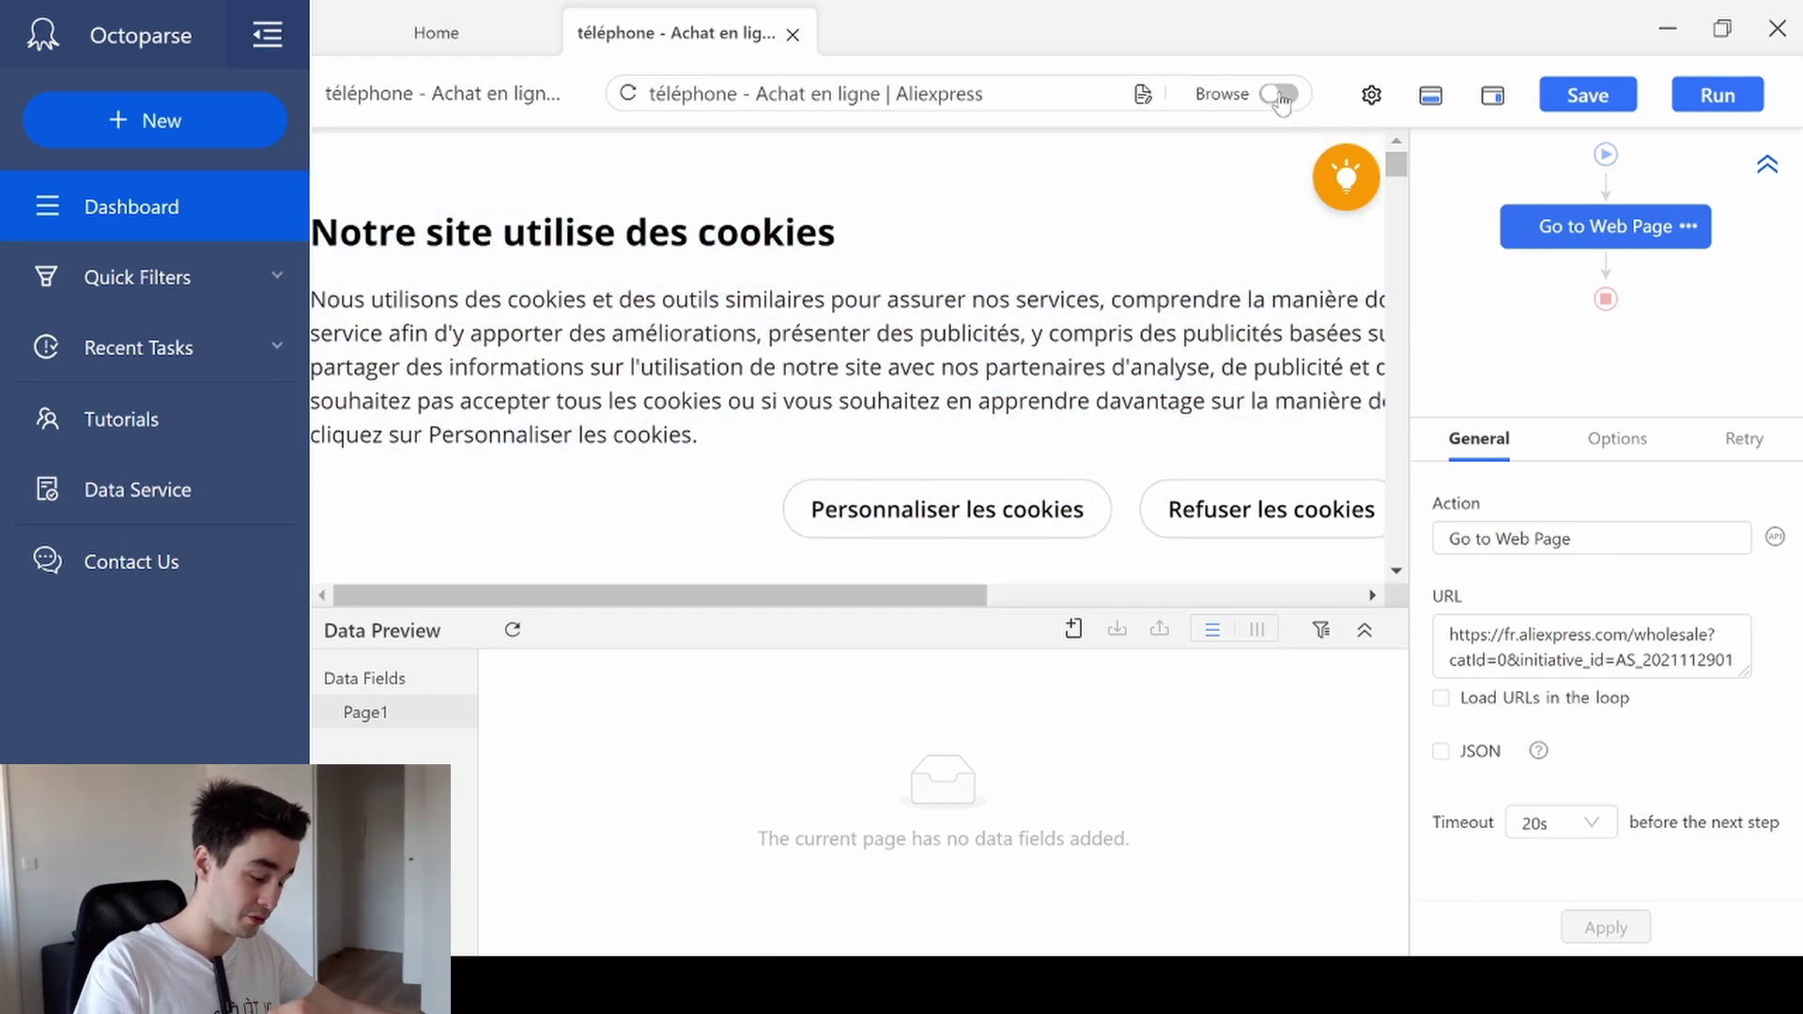
click(1281, 95)
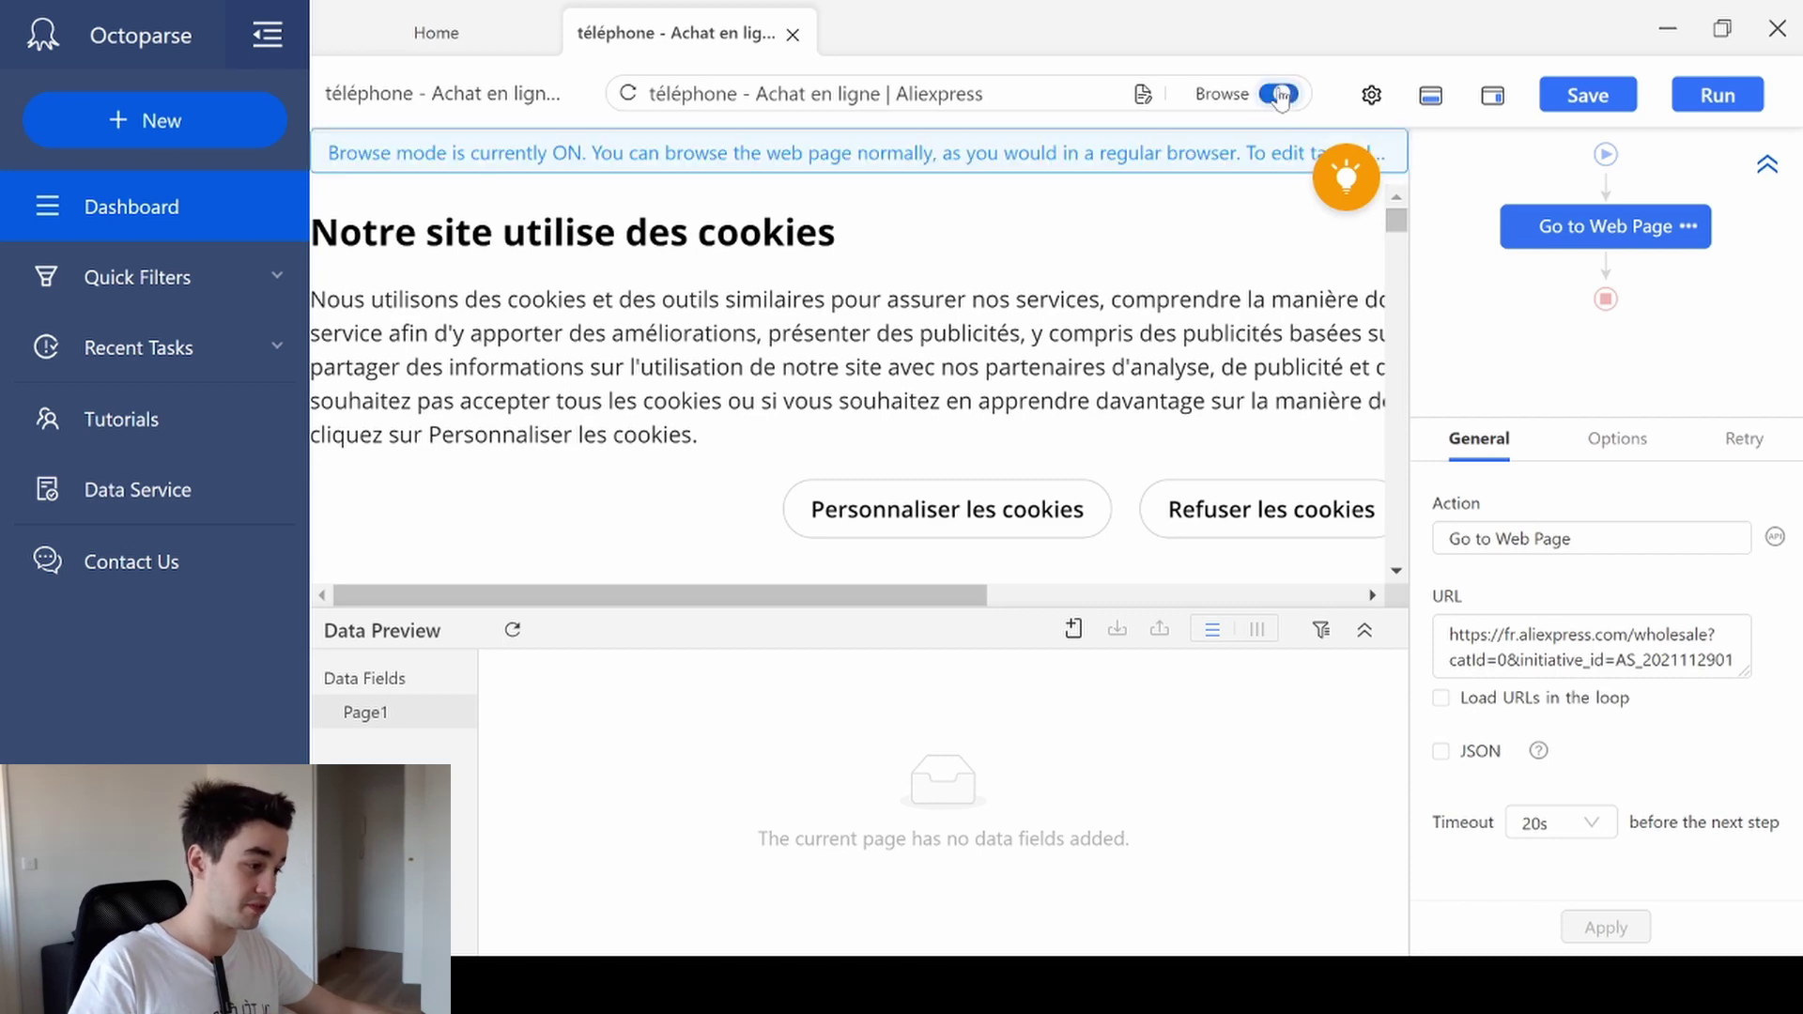
click(1253, 515)
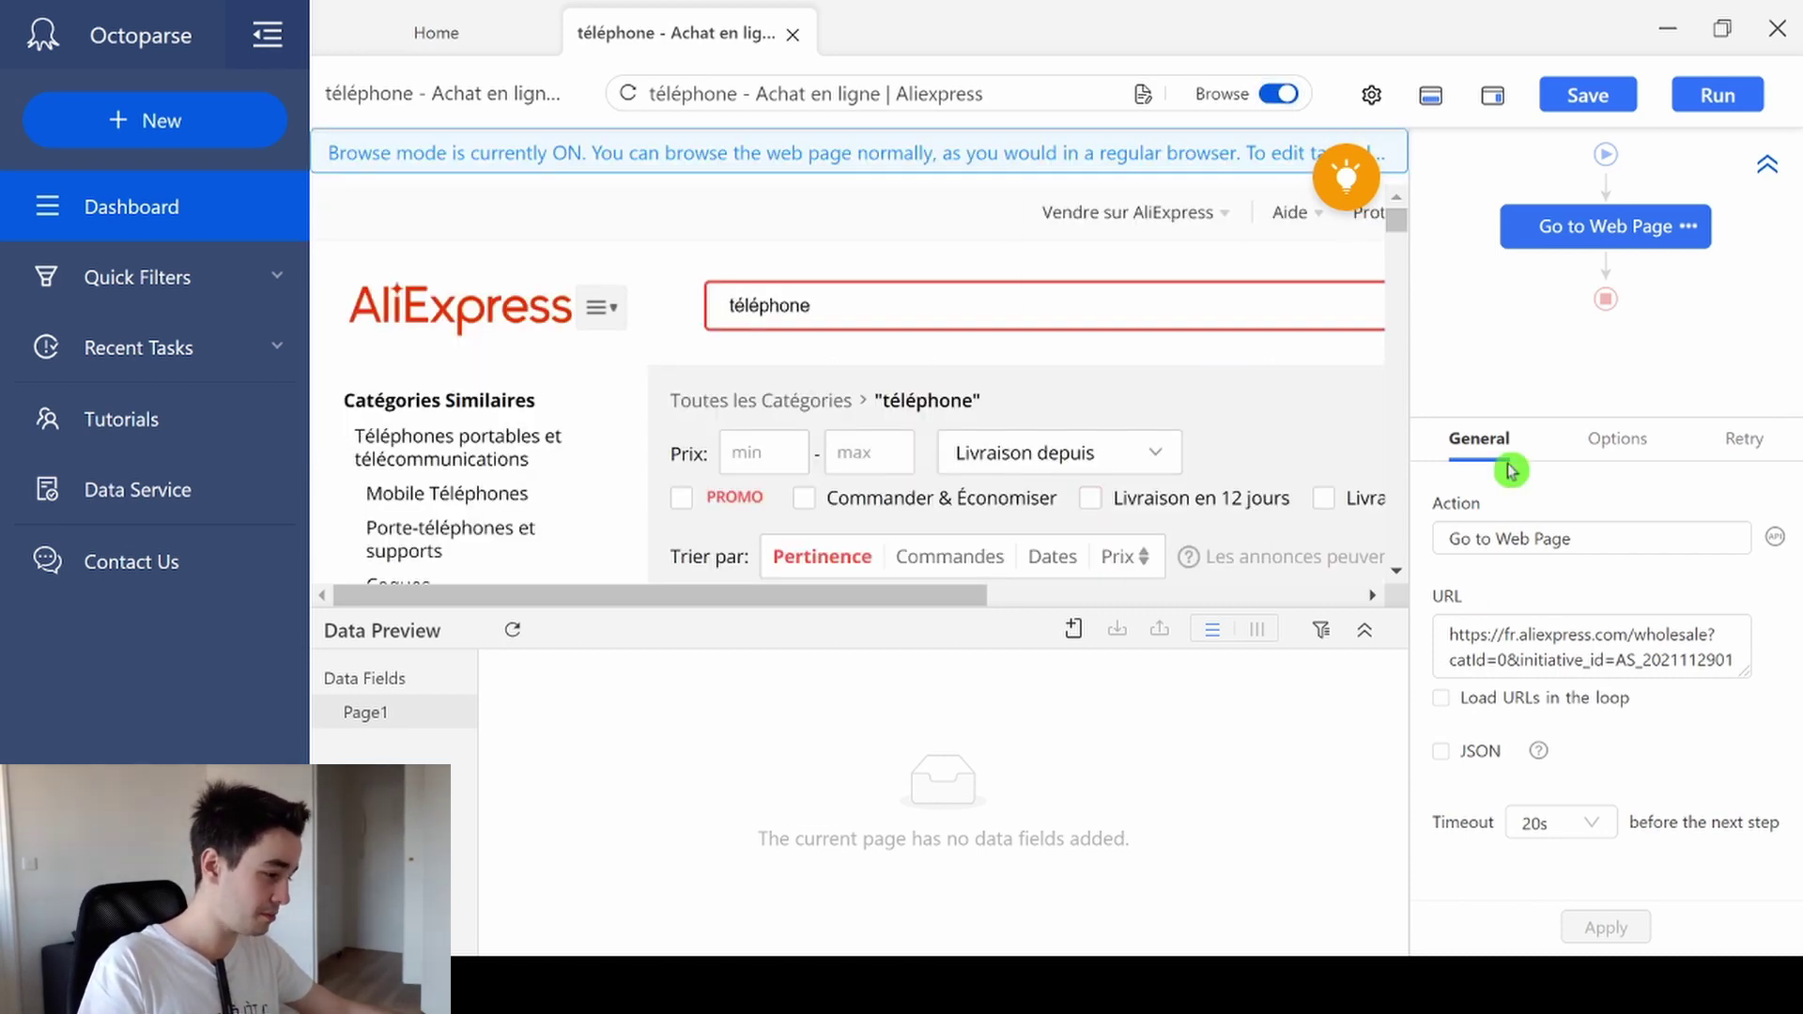
Set the Go to Web Page action's timeout to 120s and apply it
click(1552, 828)
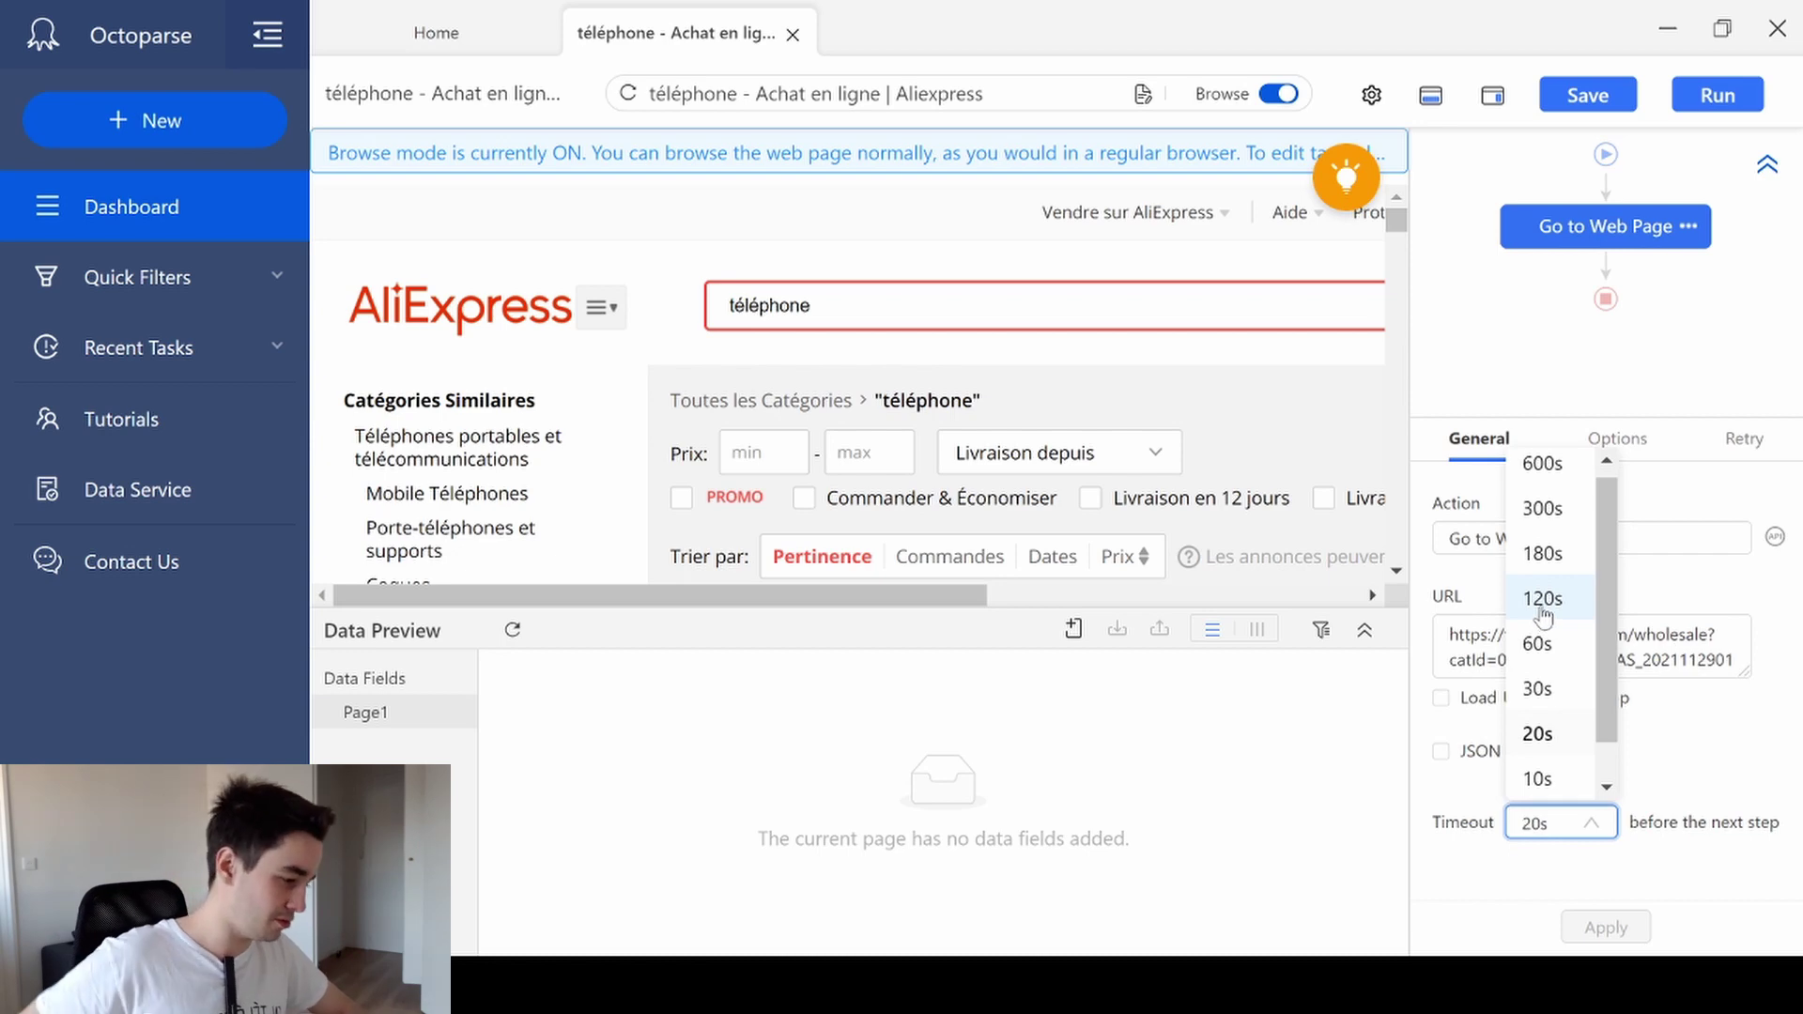
click(1544, 601)
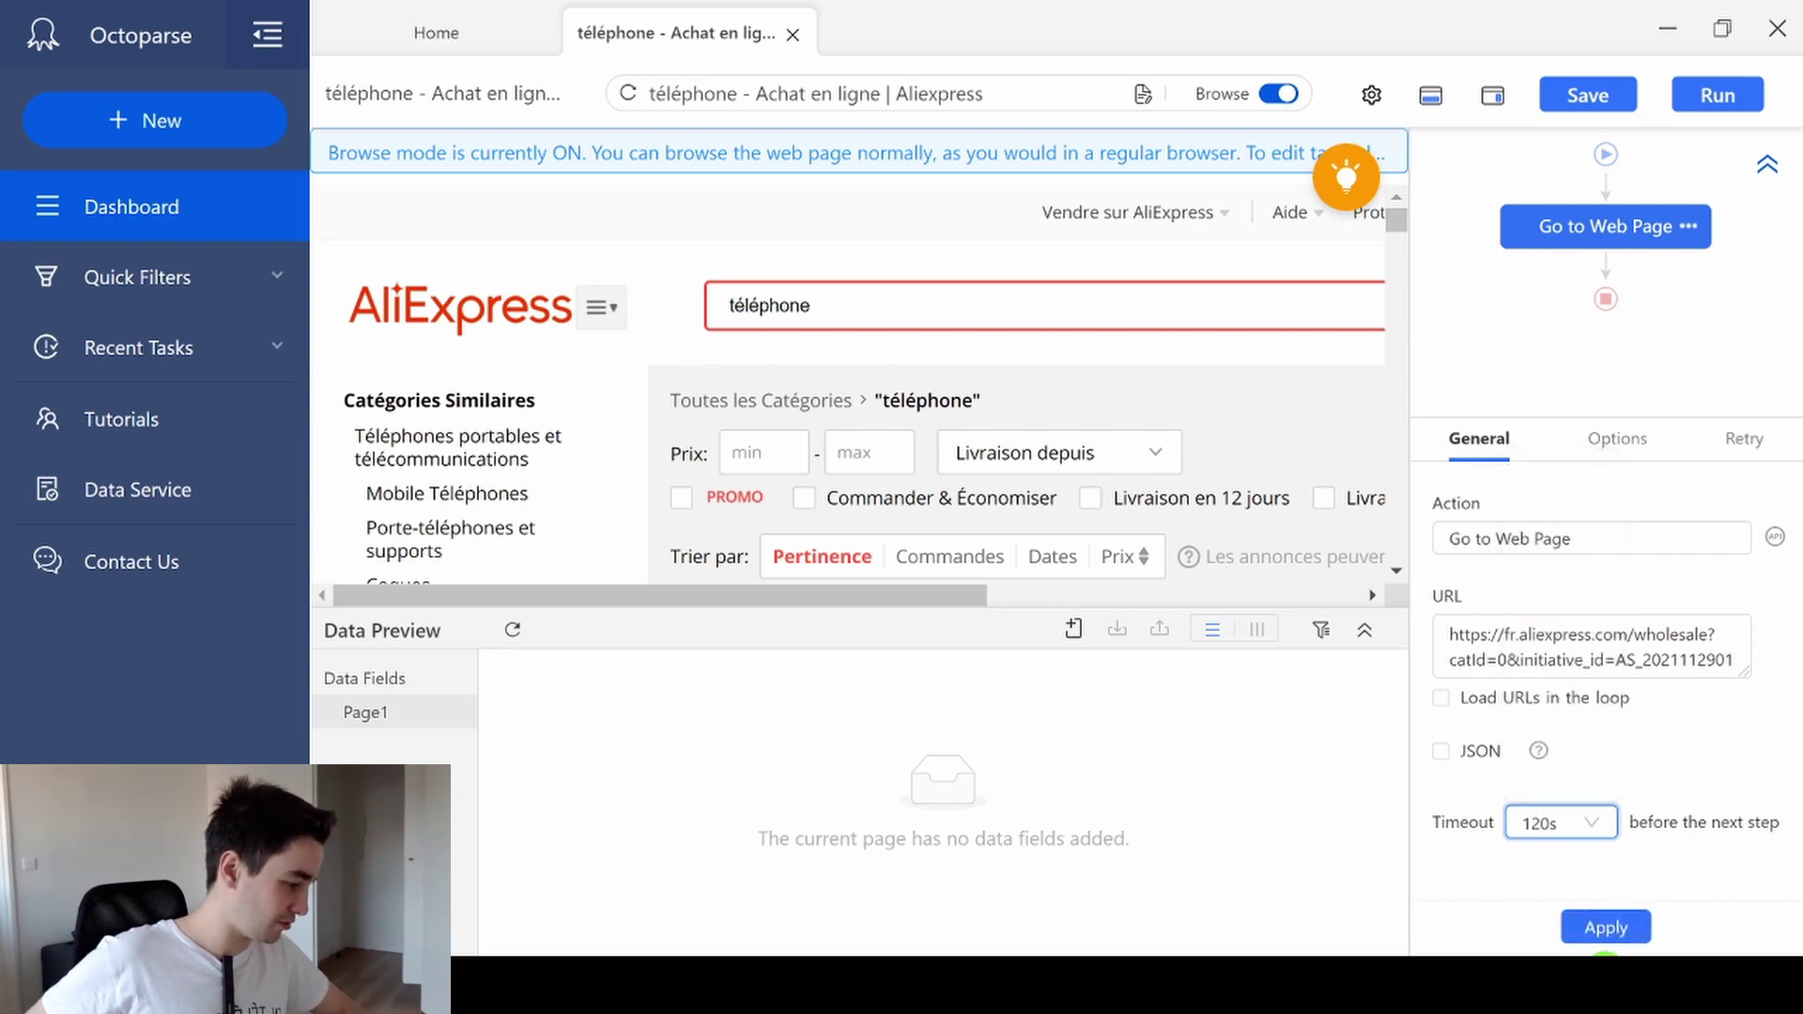
click(1607, 927)
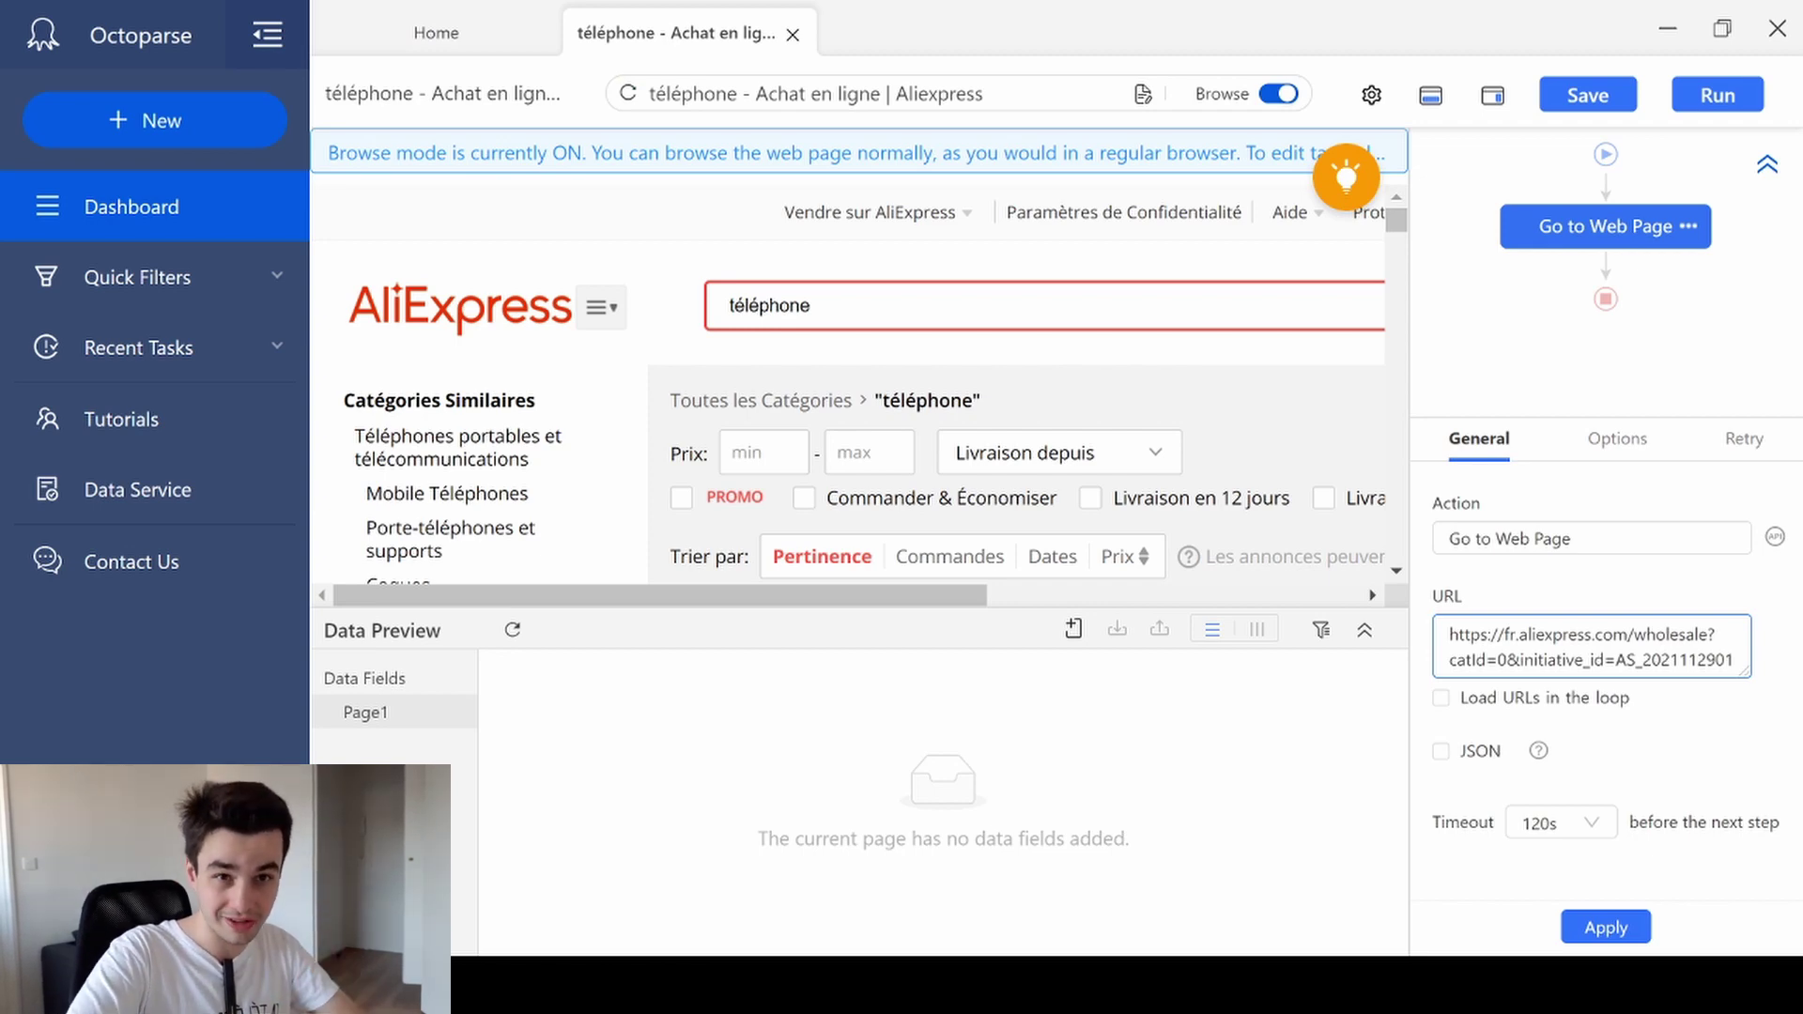
Make the Go to Web Page action use the cookie from the current page and apply the setting
click(1617, 441)
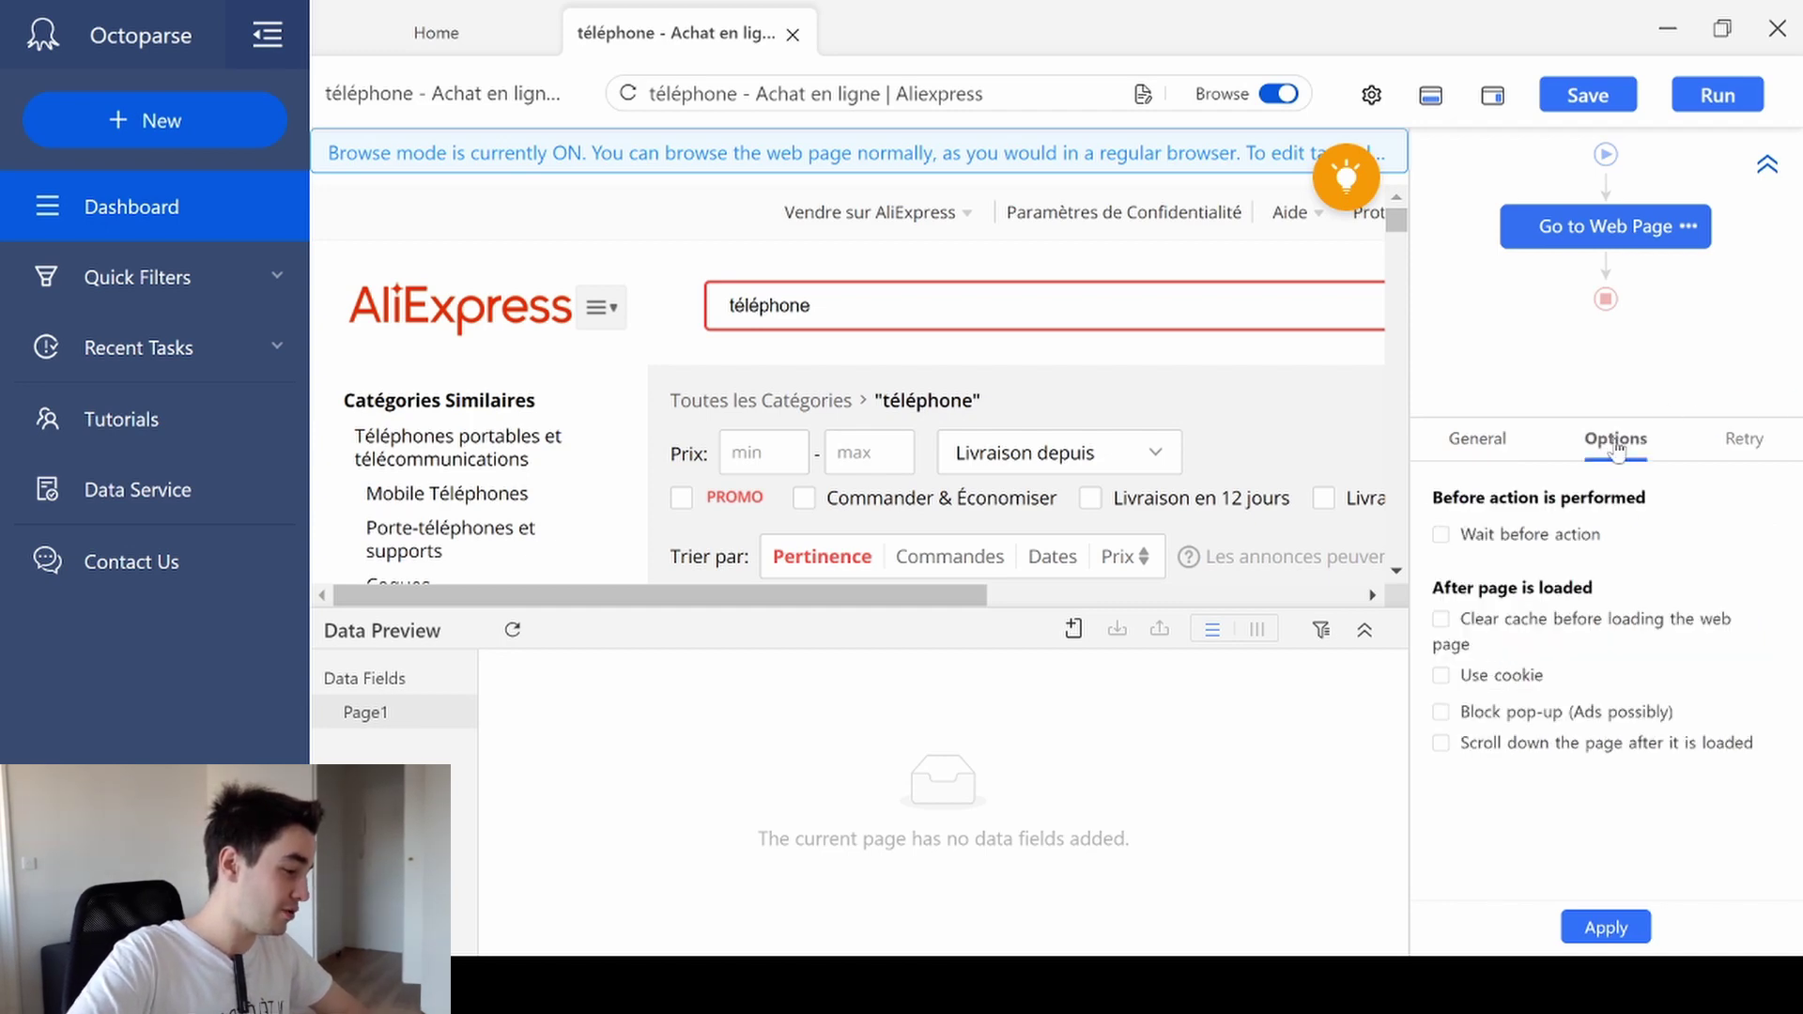
click(1441, 674)
click(1463, 746)
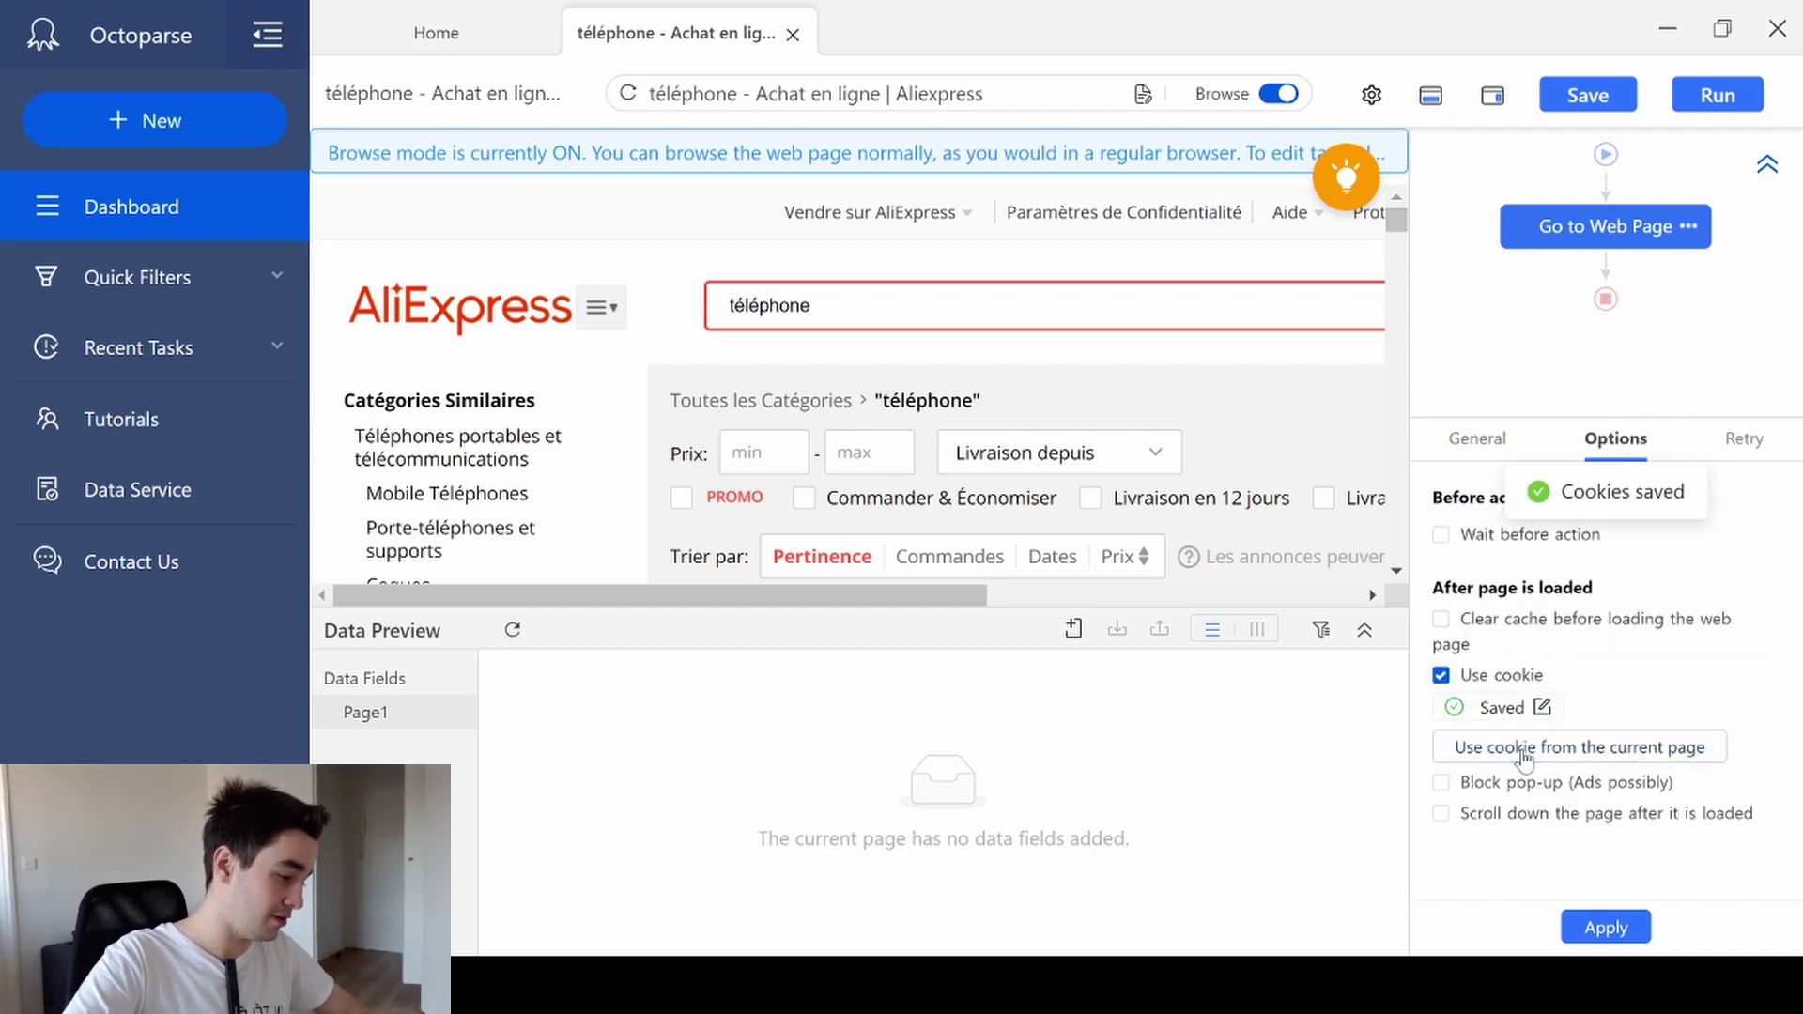
click(1604, 928)
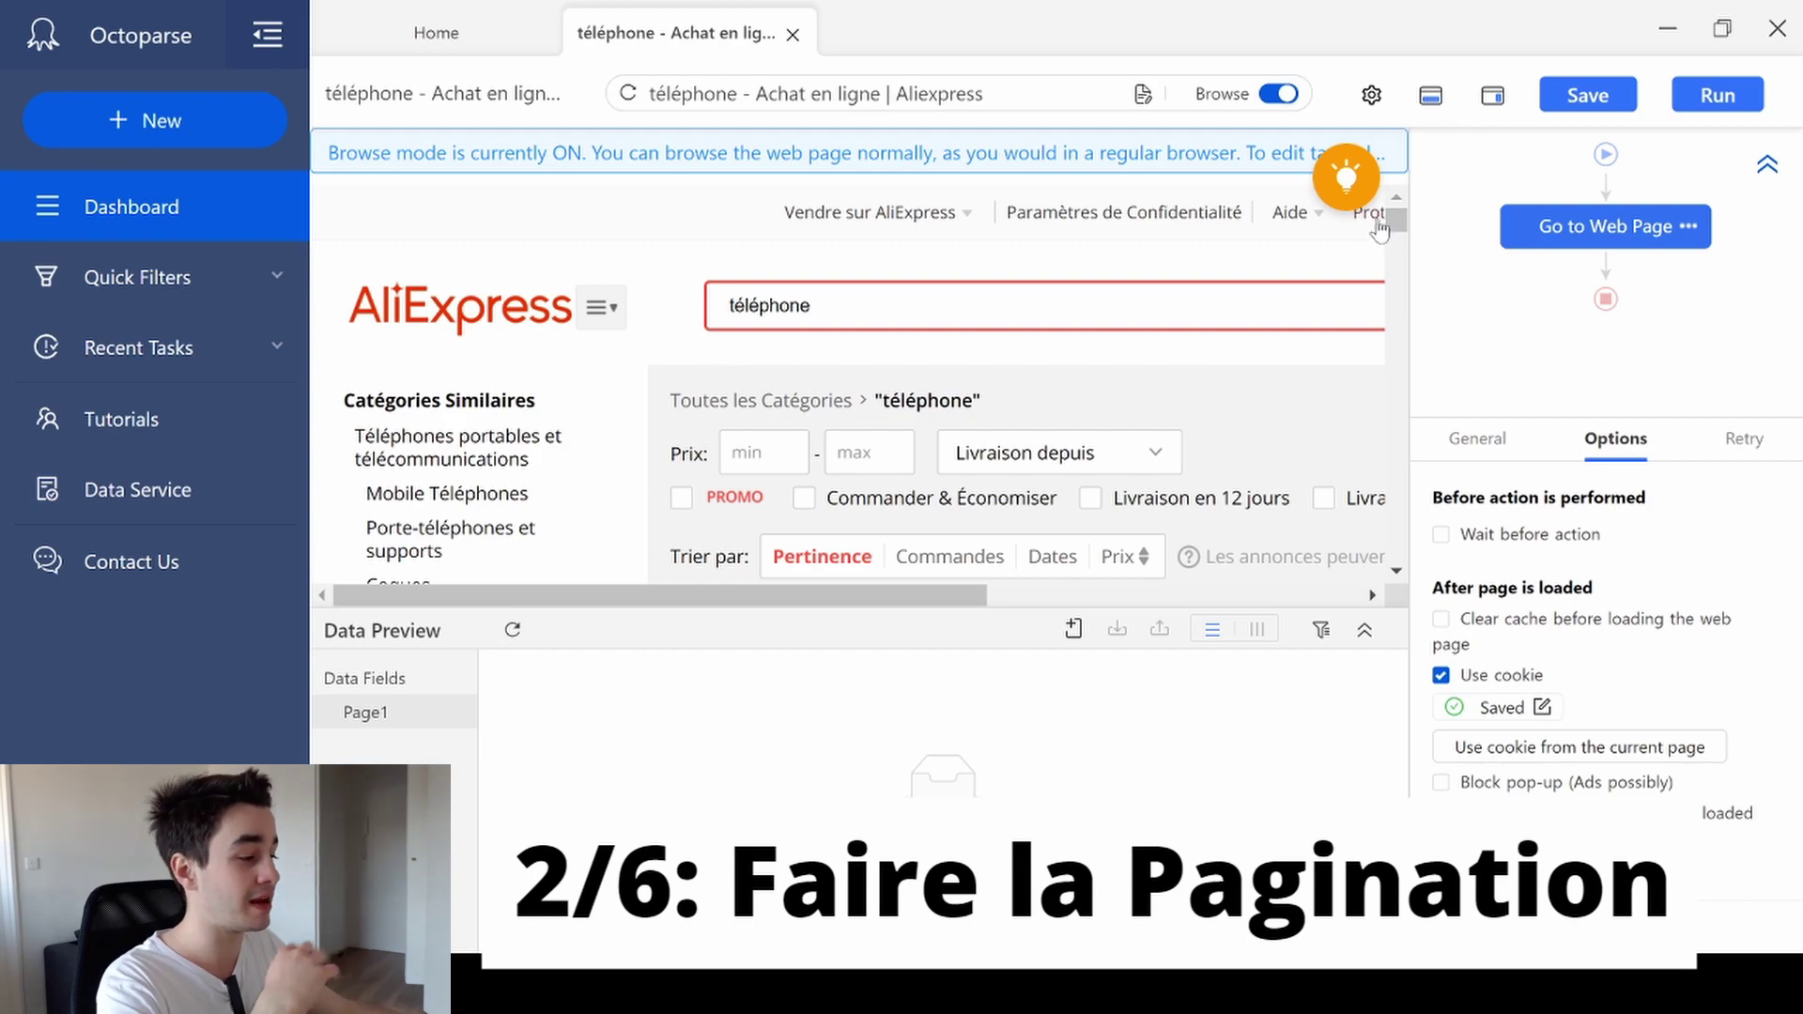
Turn off browse mode and create a pagination loop that clicks the "Suivant" button below the product list
drag(1392, 222, 1378, 622)
scroll(1238, 529, up, 1)
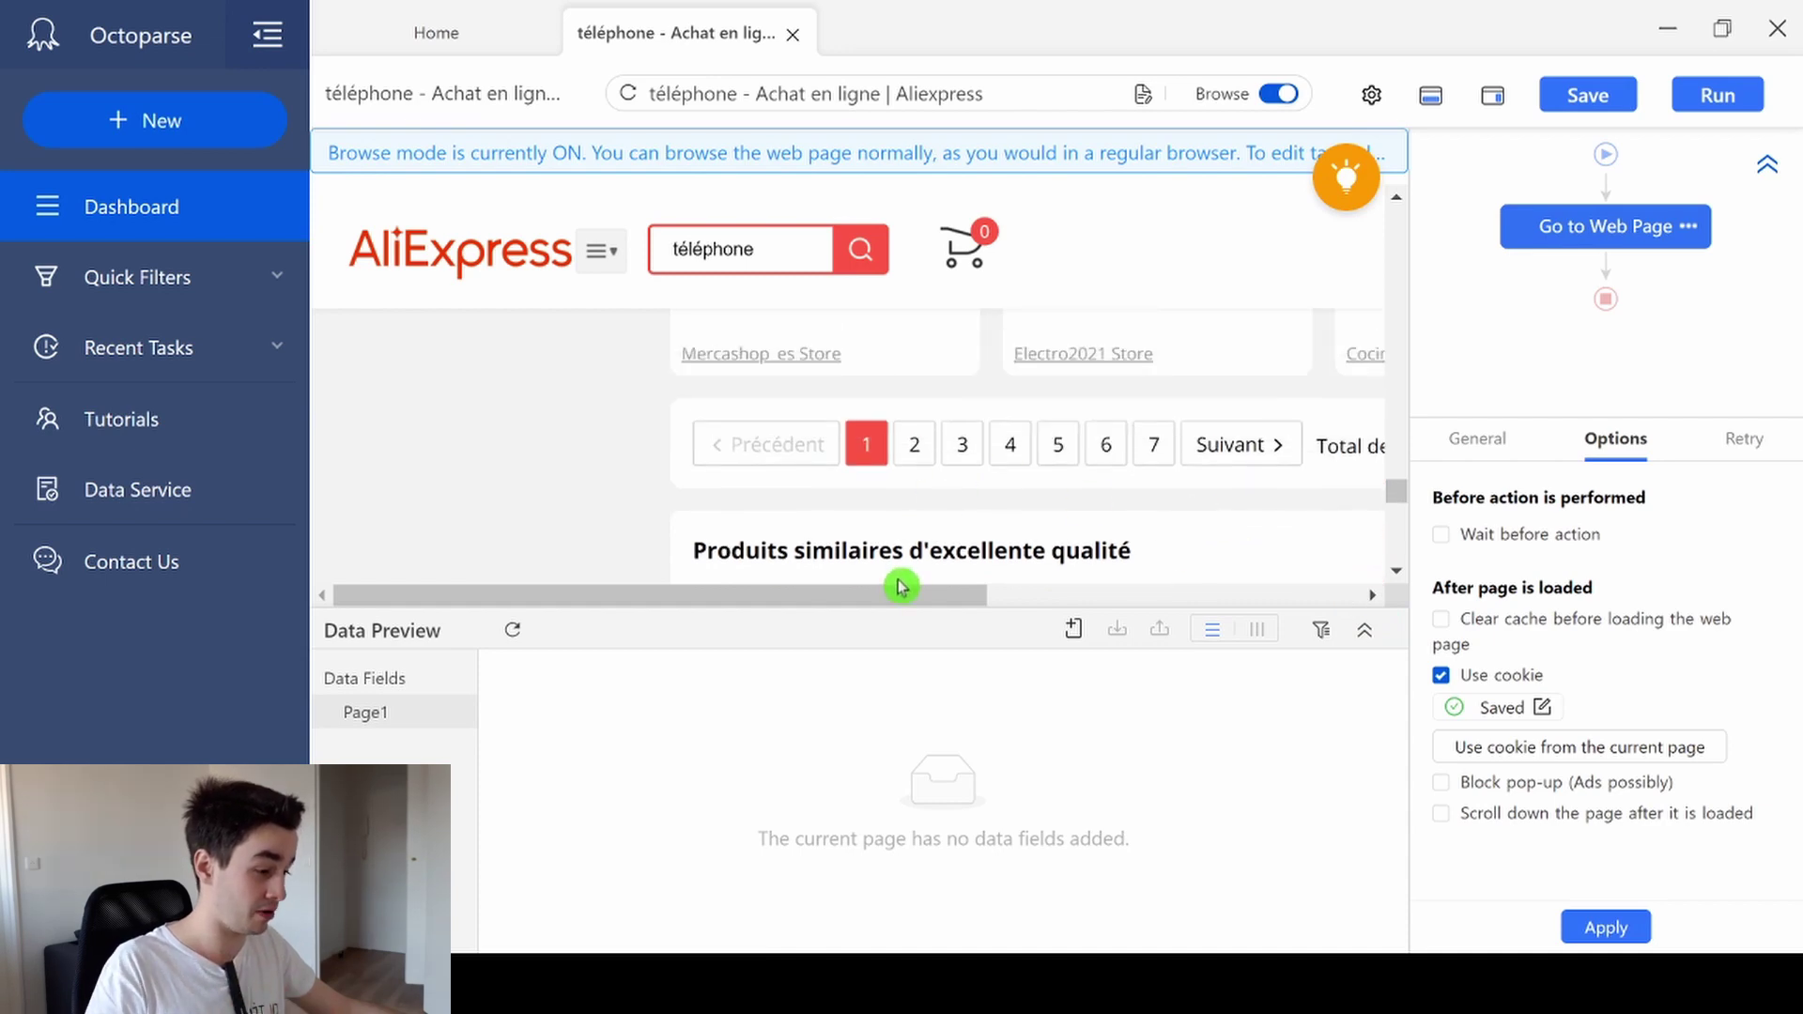
drag(918, 595, 969, 596)
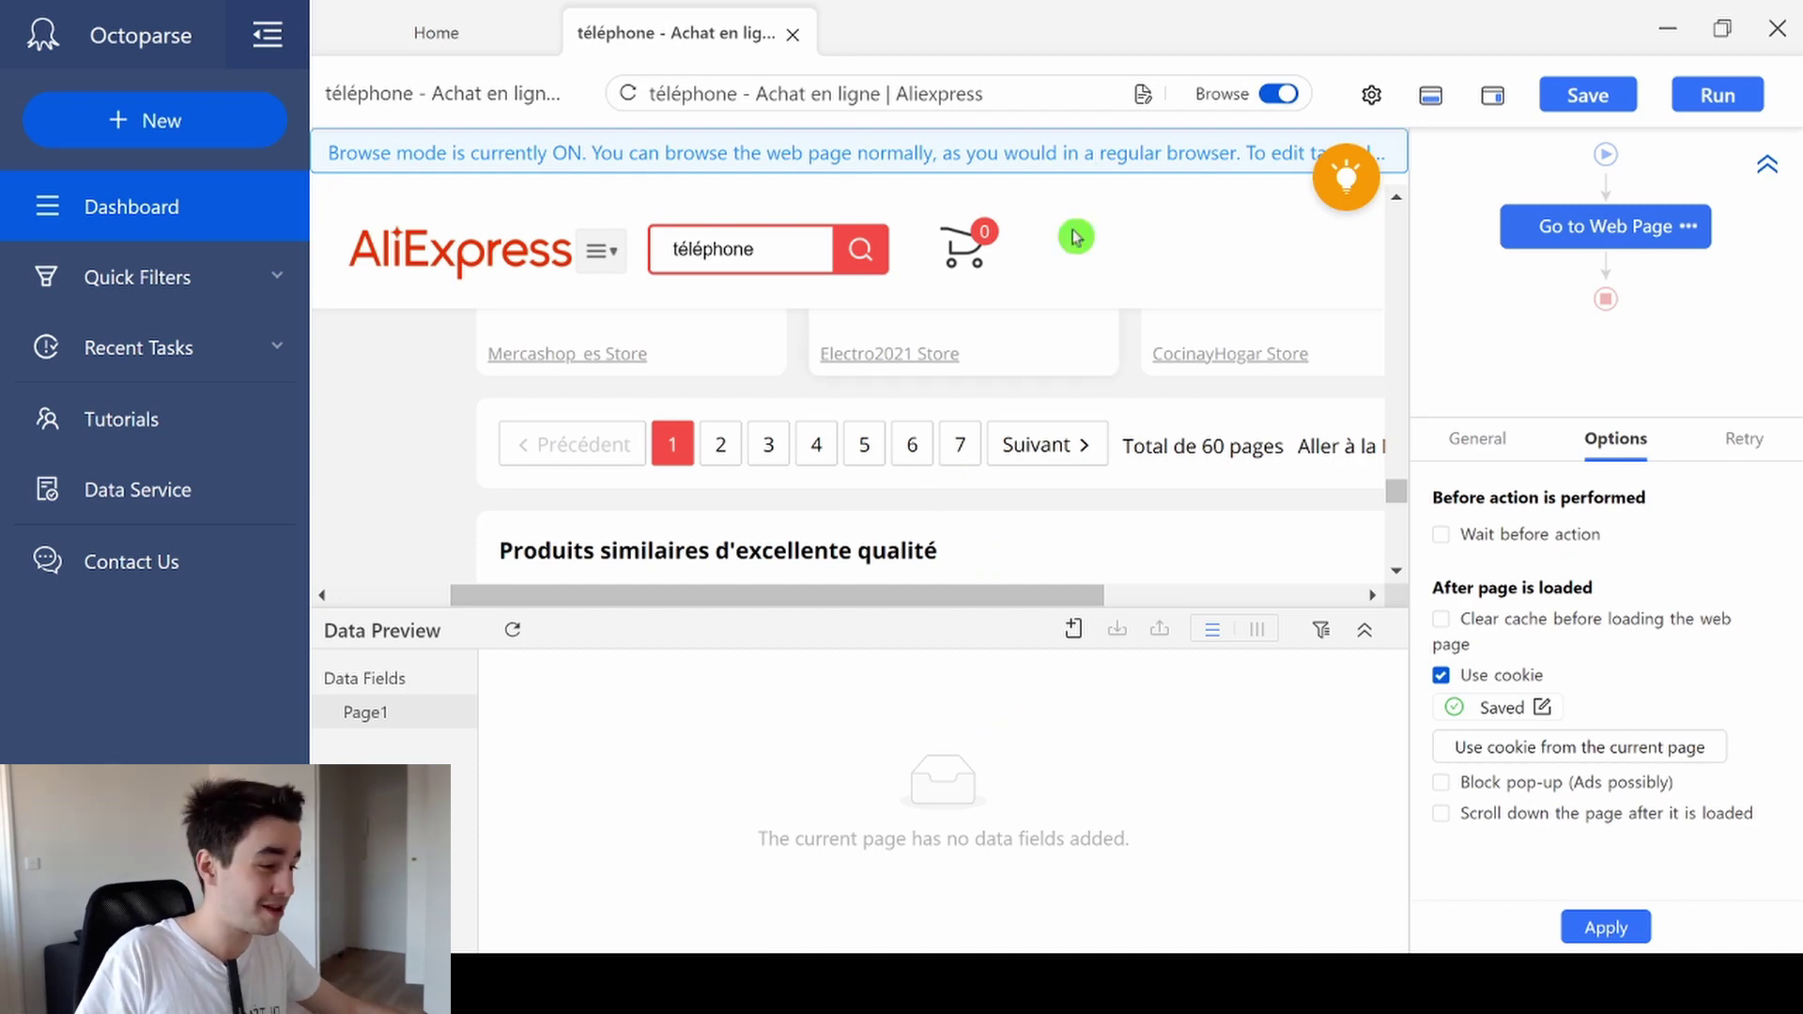
click(1283, 96)
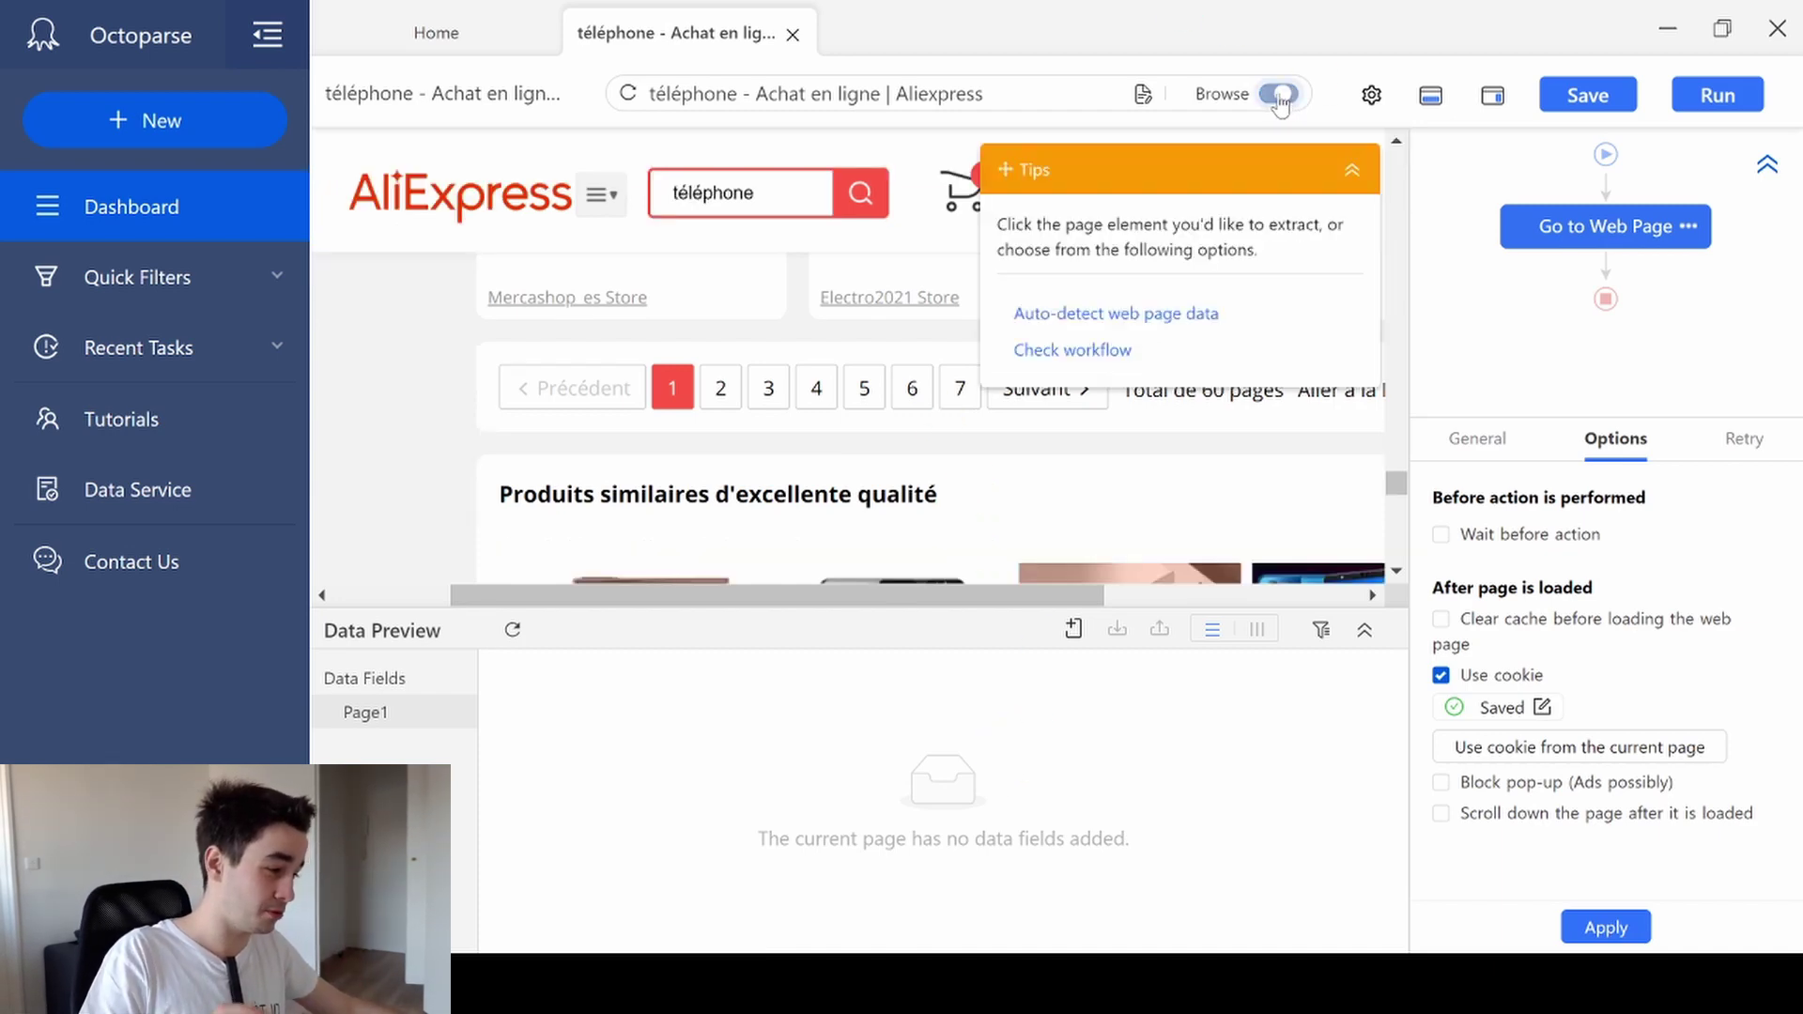
click(1353, 174)
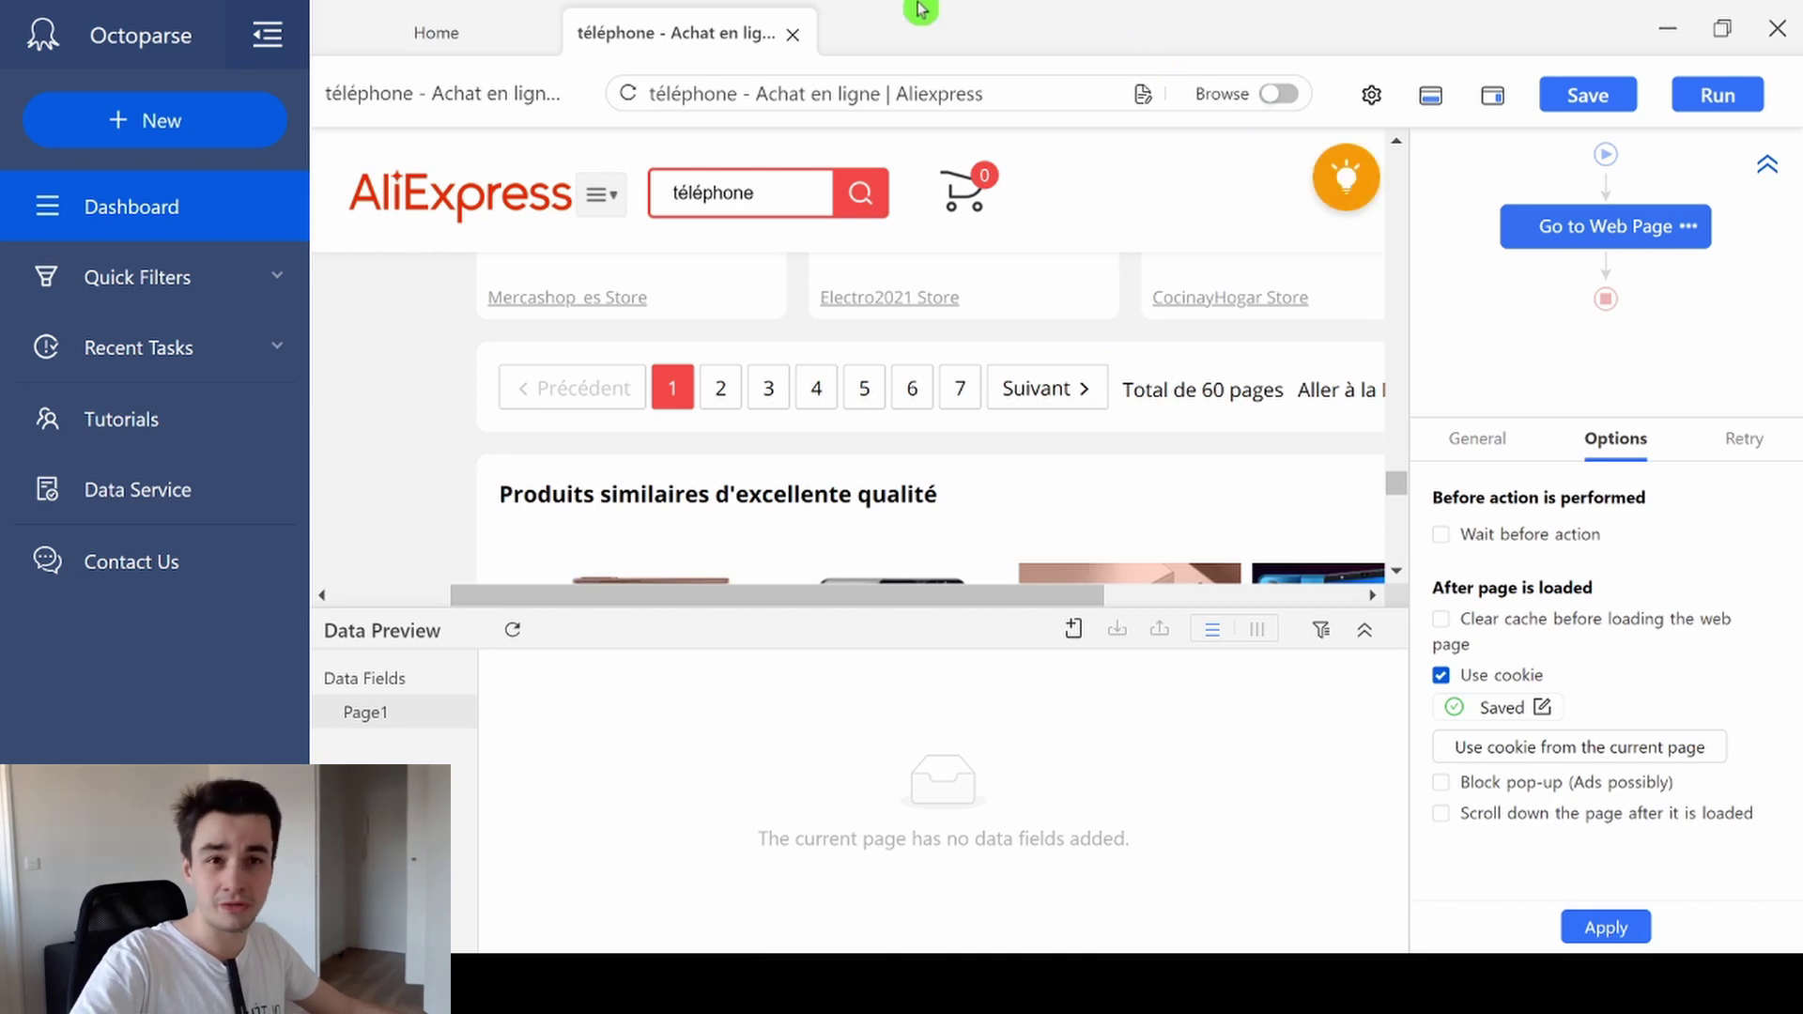
click(1039, 415)
drag(1163, 148, 266, 95)
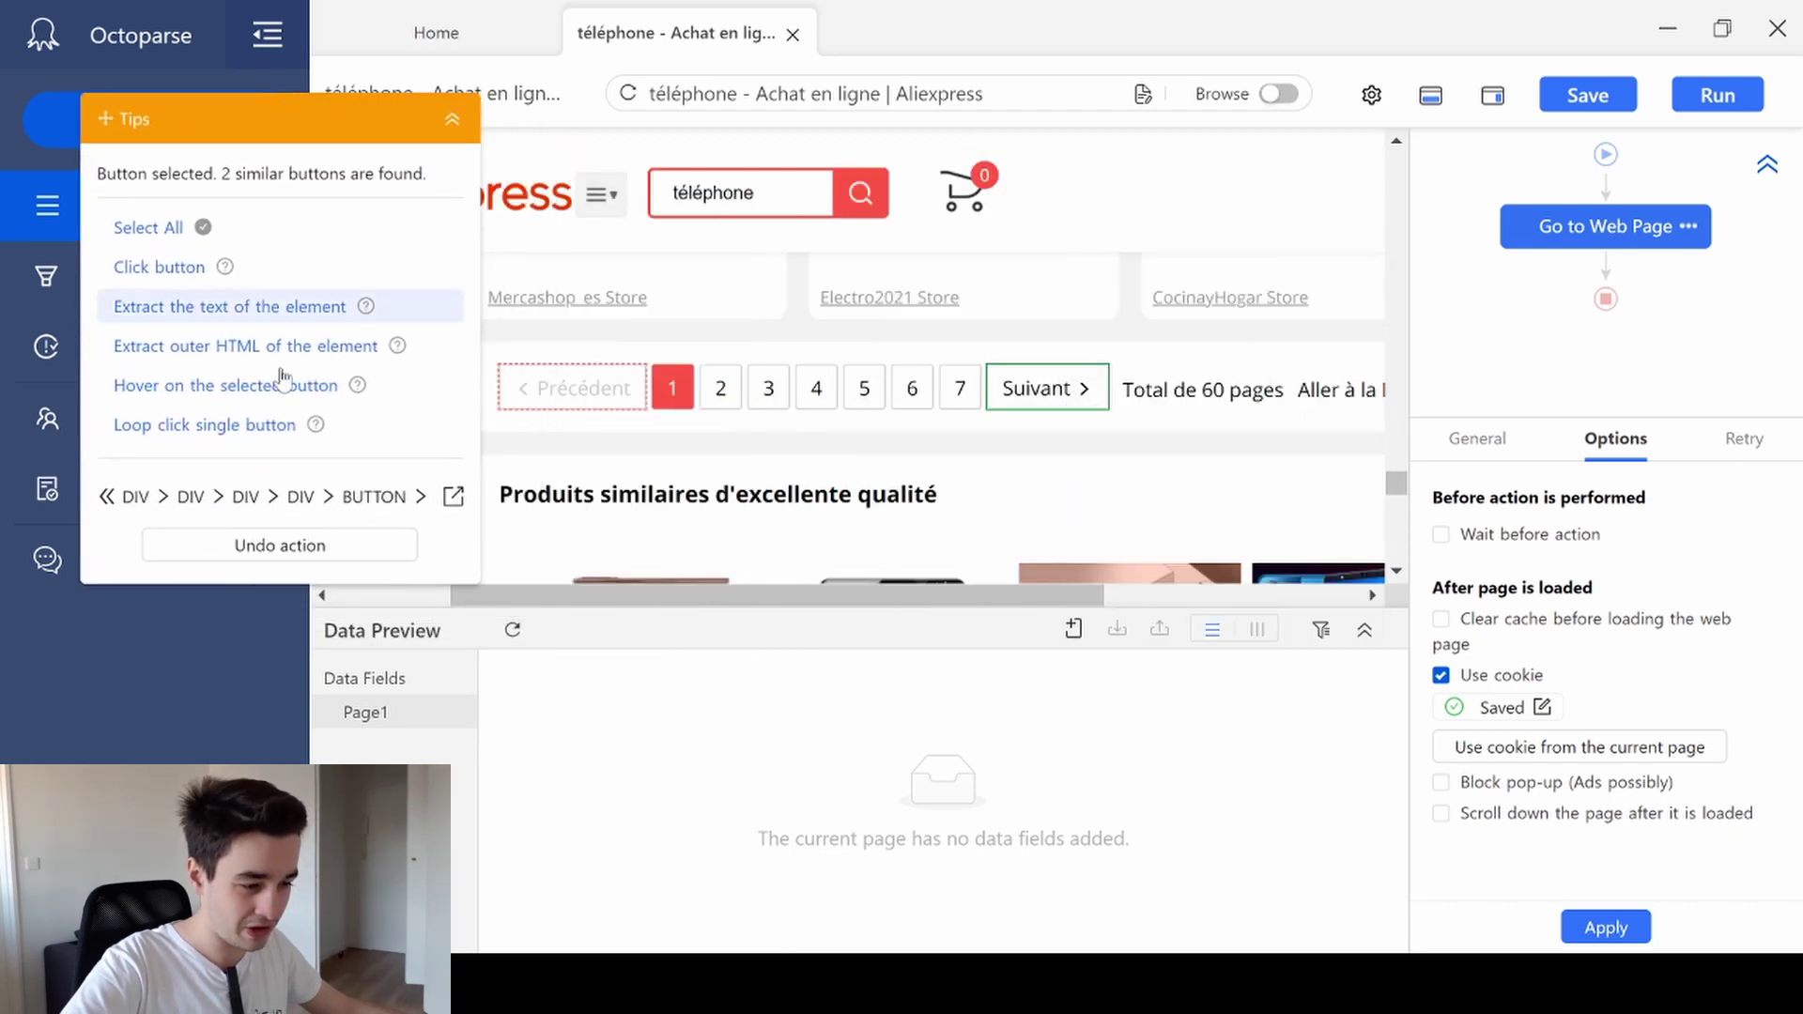
click(205, 438)
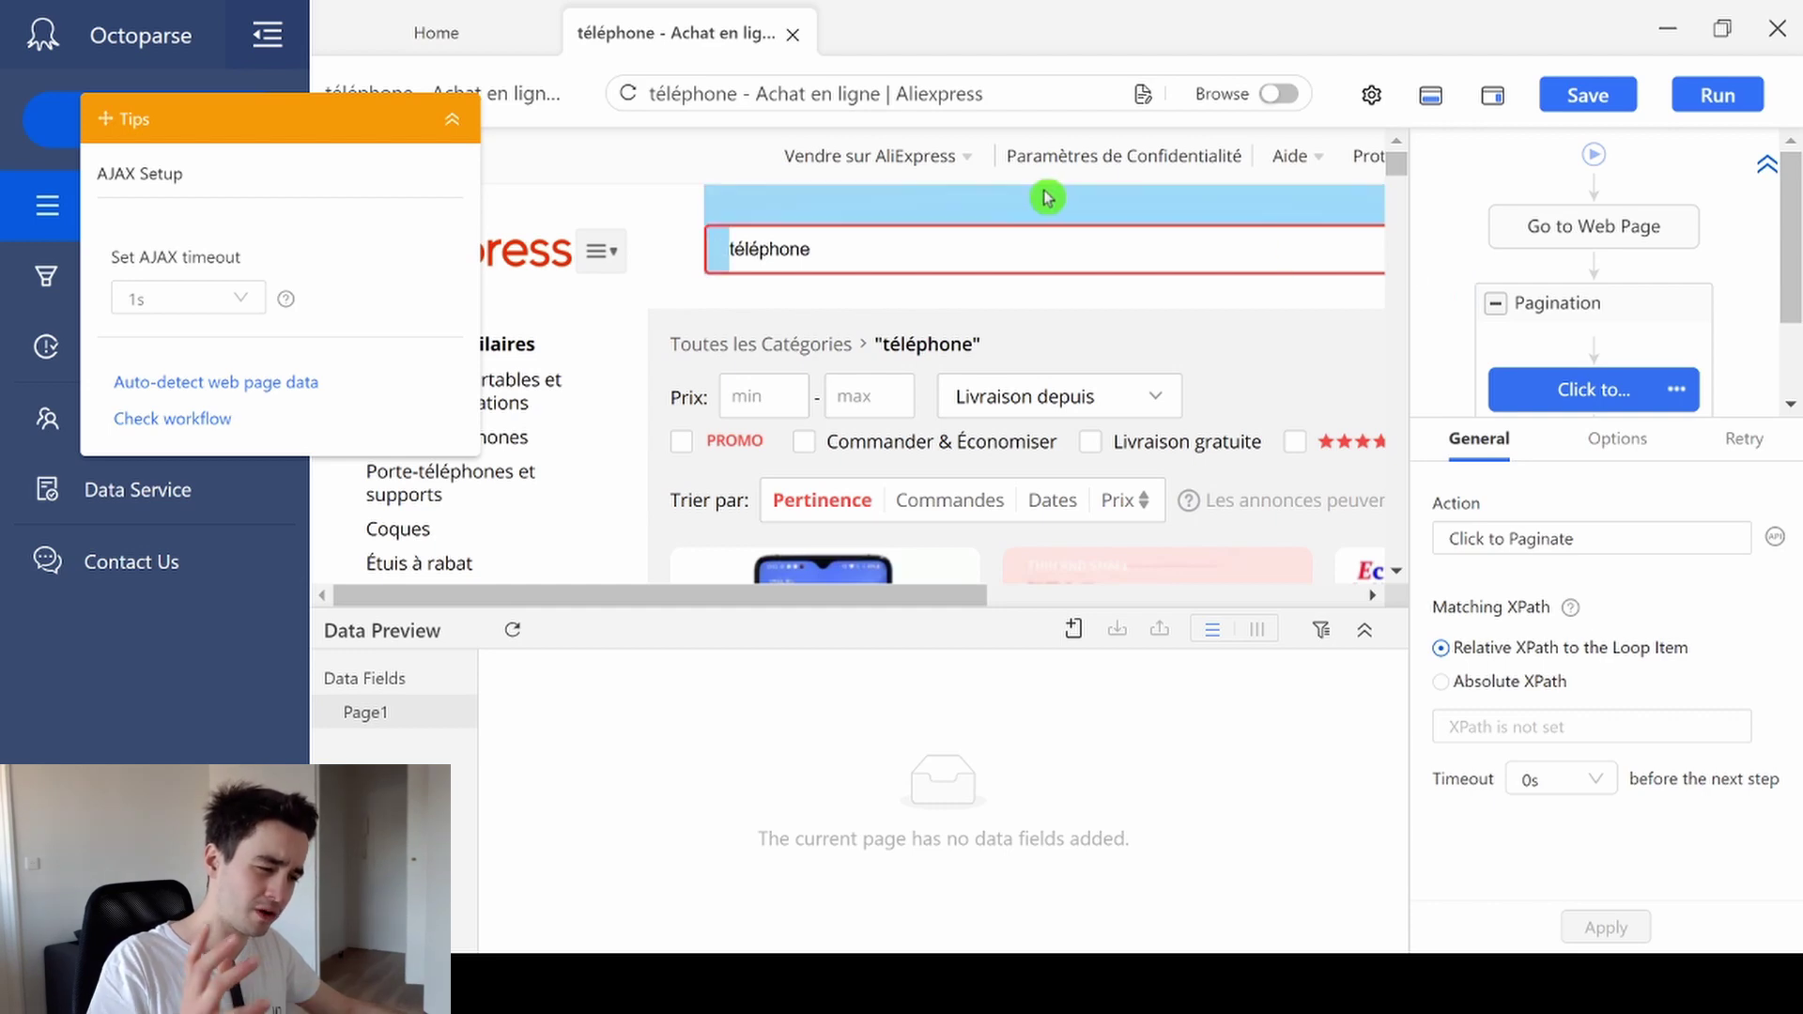
Set the pagination click's AJAX timeout to 15s and check it in the action's options
drag(441, 118, 1296, 115)
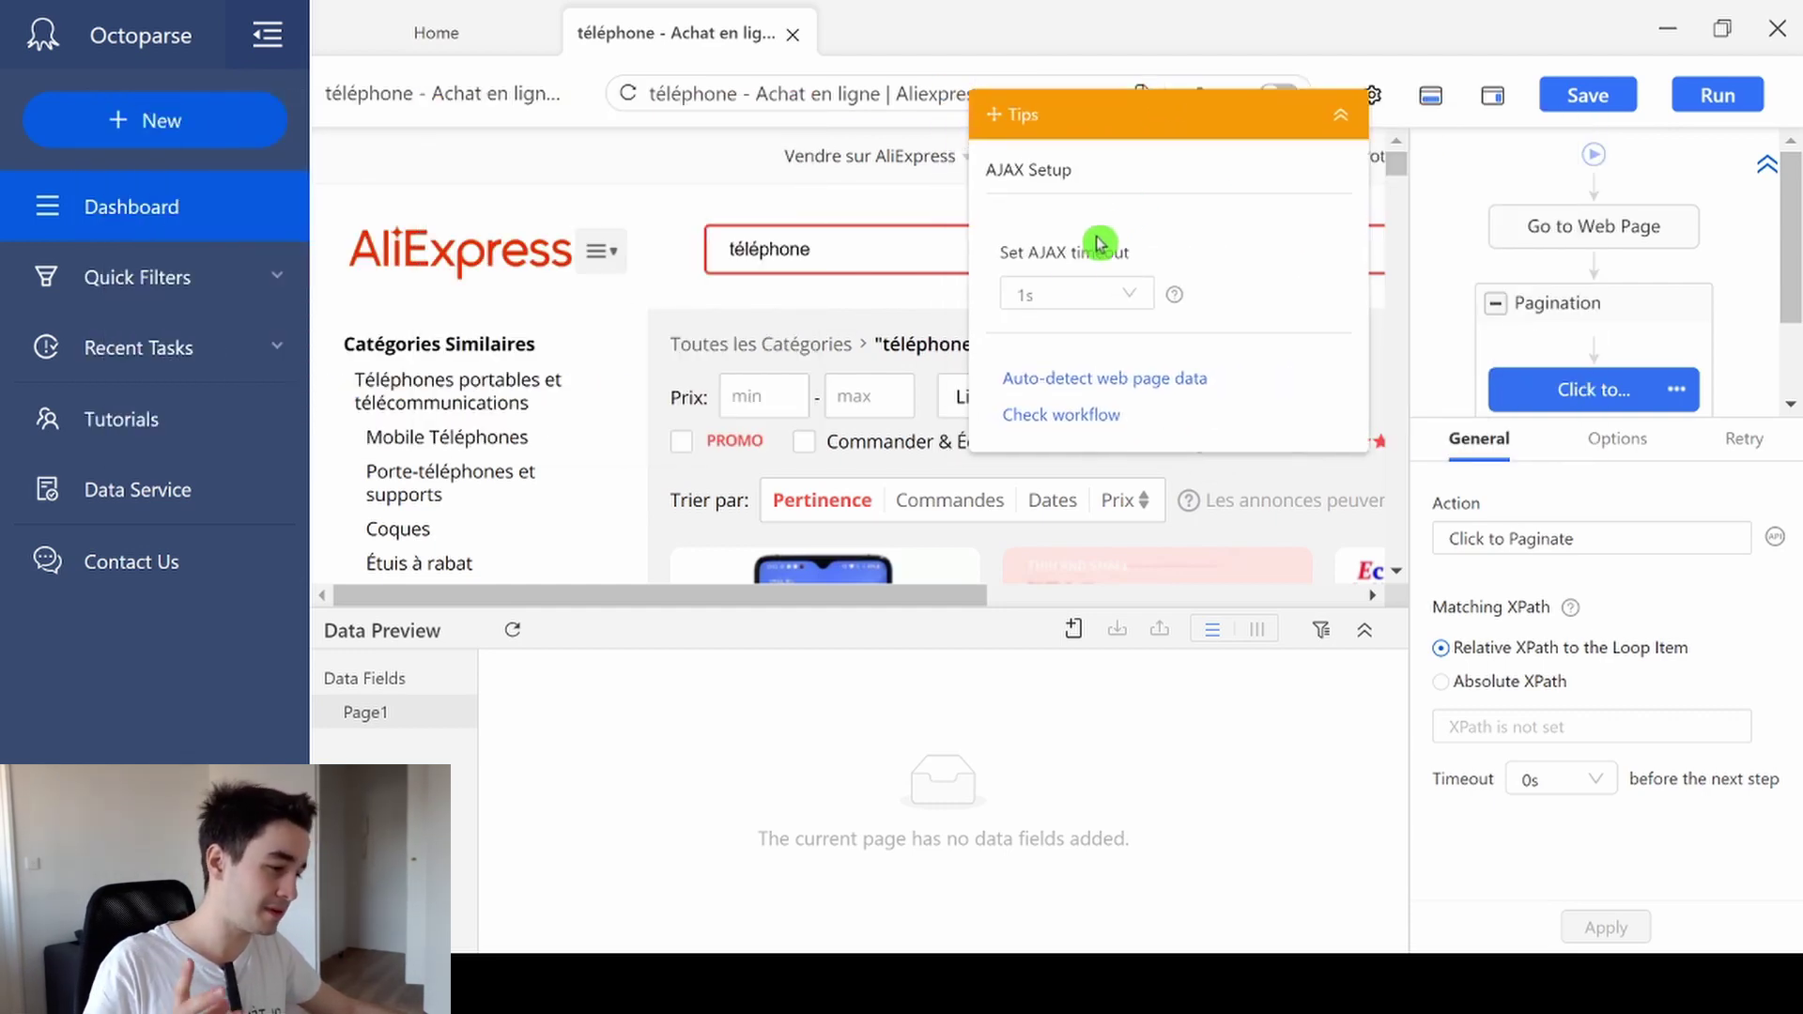
click(1081, 297)
scroll(1029, 392, down, 2)
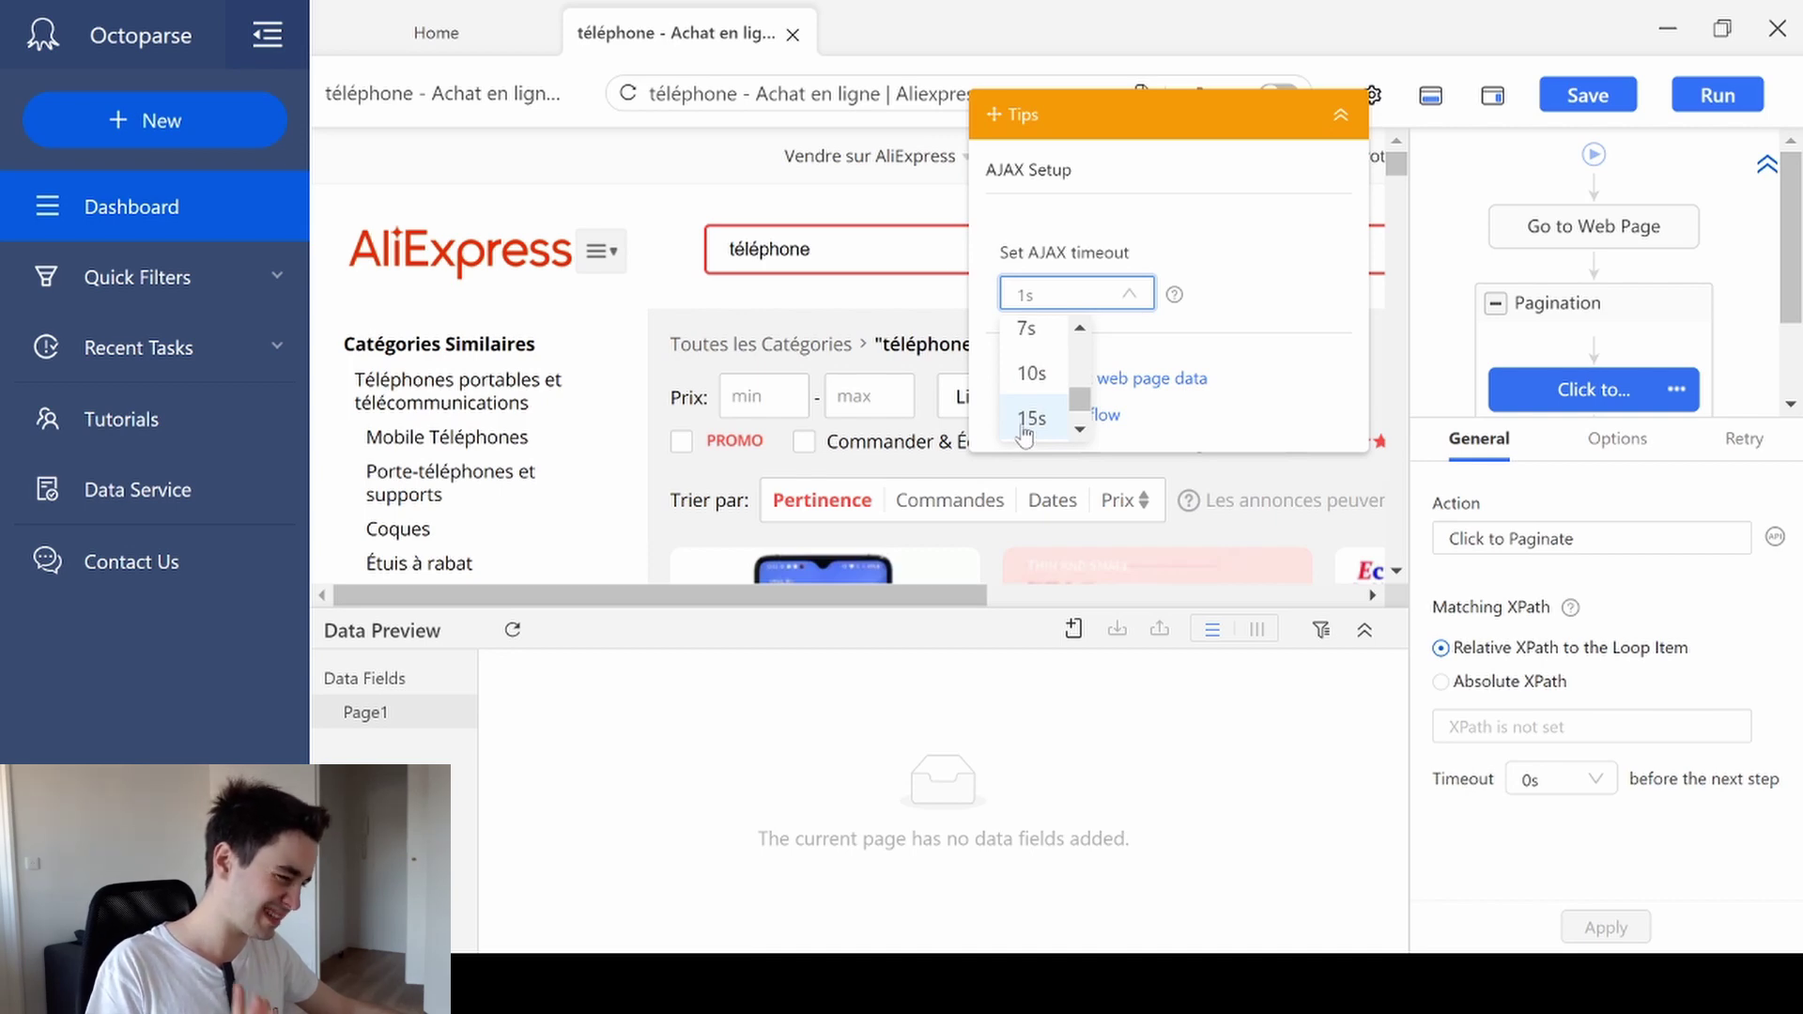
click(1030, 420)
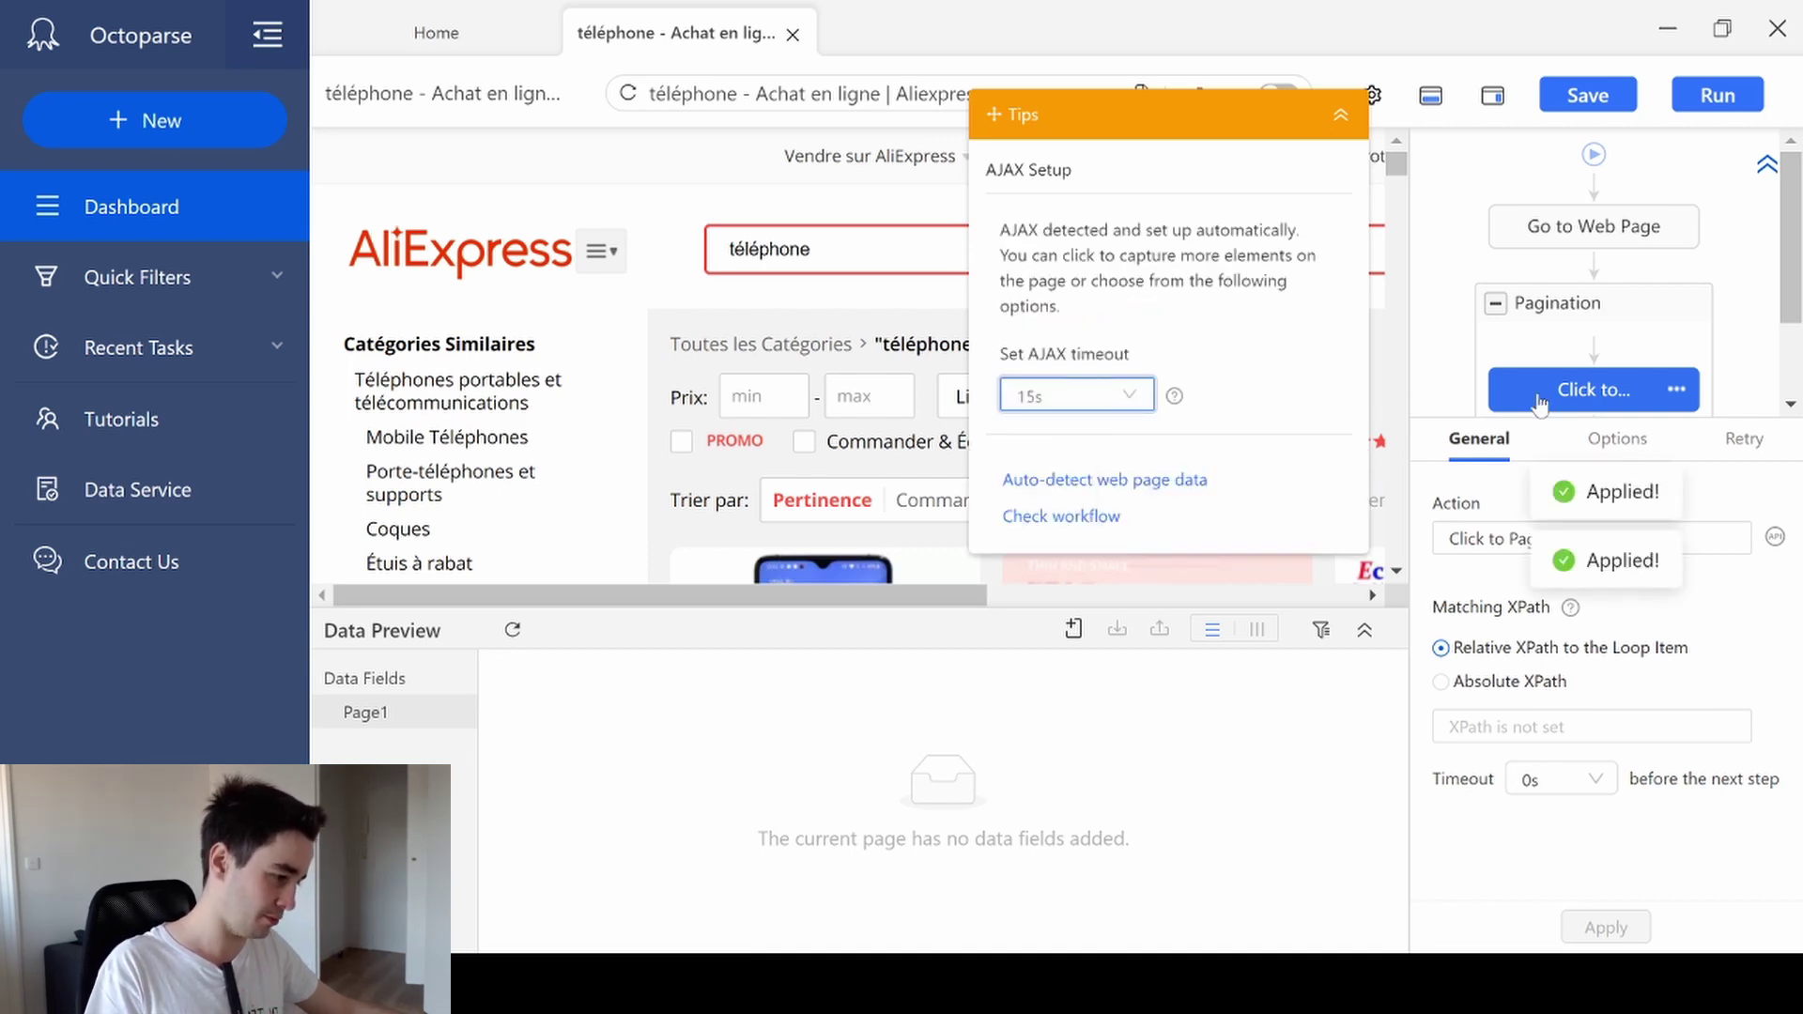
click(1594, 438)
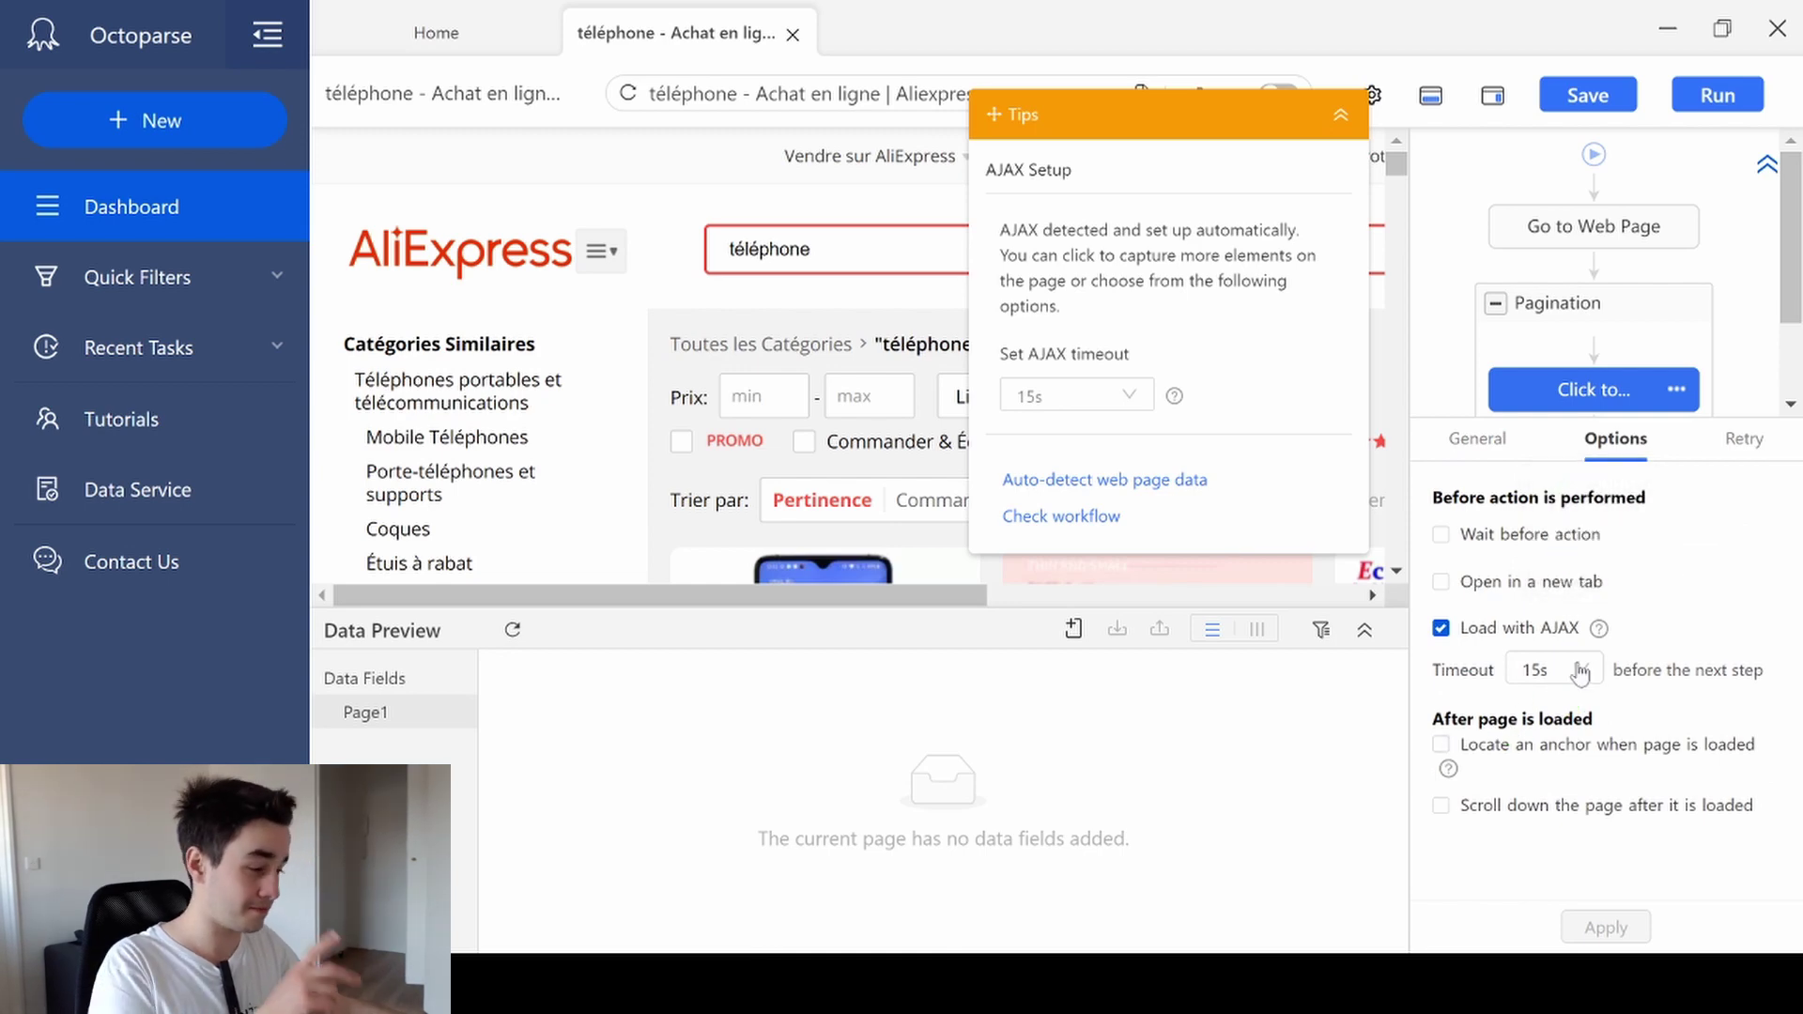
Check in the page-number bar below the products which results page the pagination click has loaded
click(1349, 119)
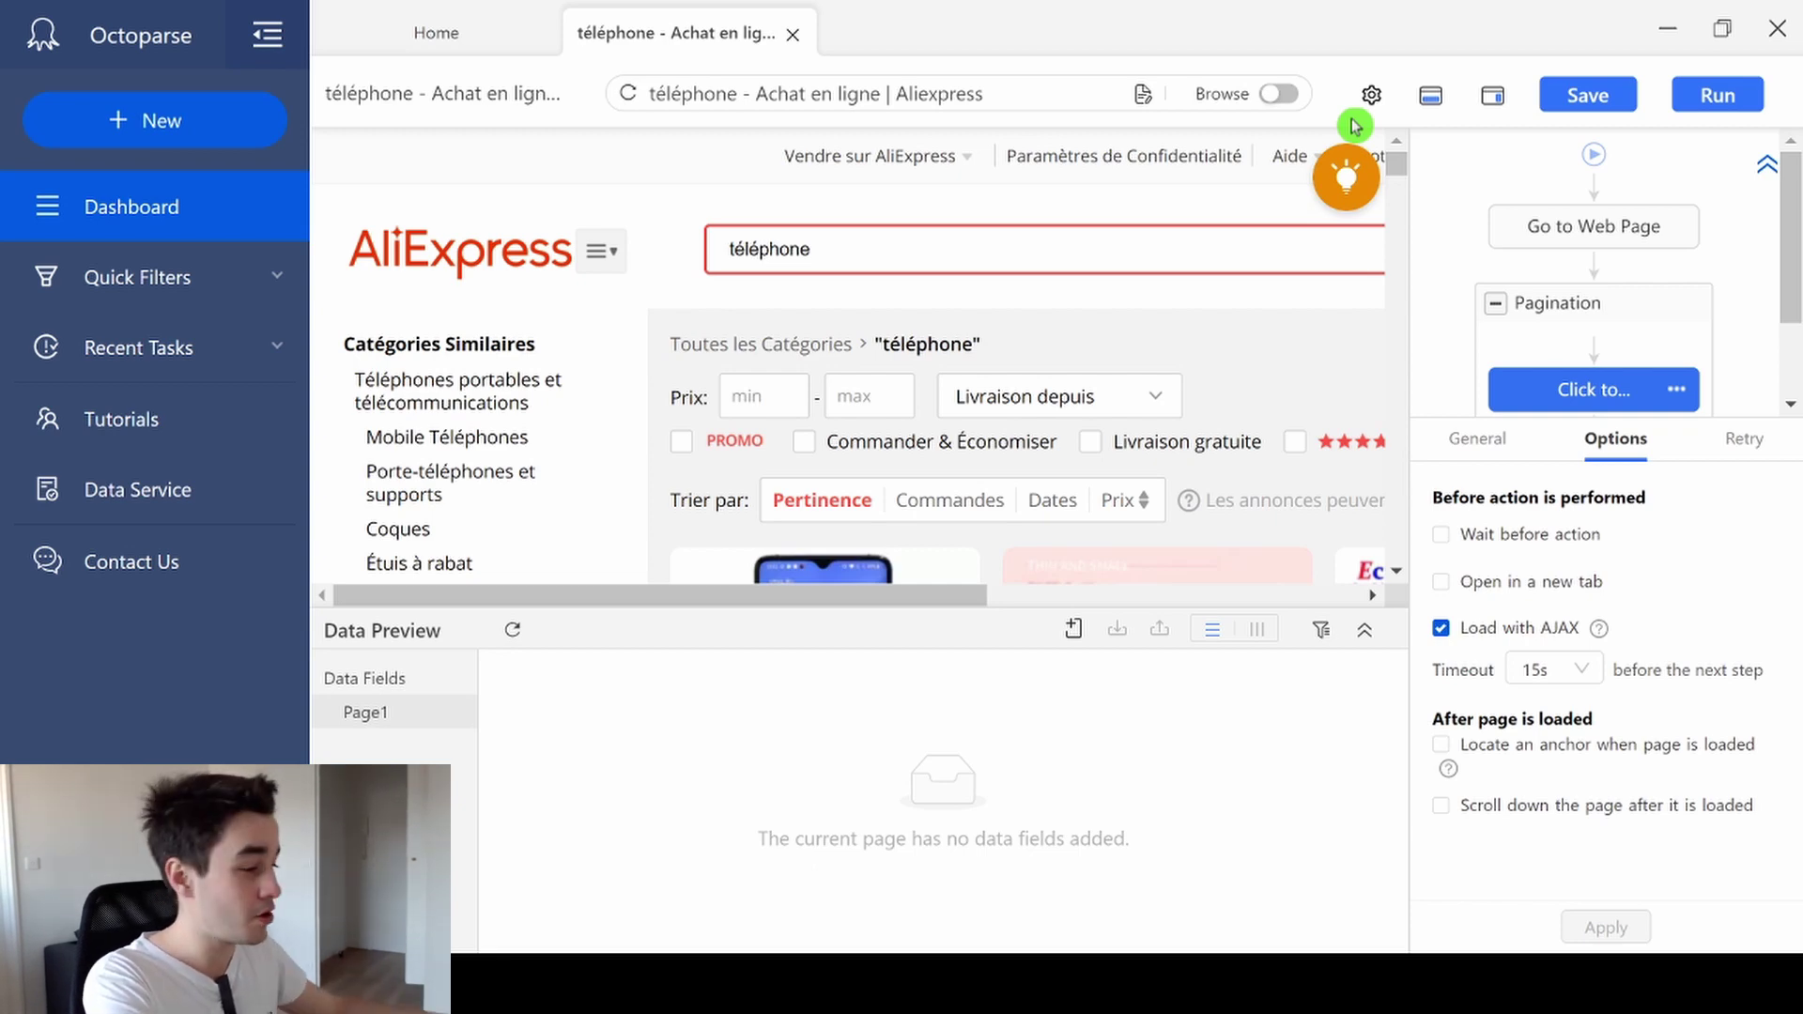
drag(1398, 173, 1384, 571)
scroll(1328, 471, up, 8)
scroll(1336, 393, down, 5)
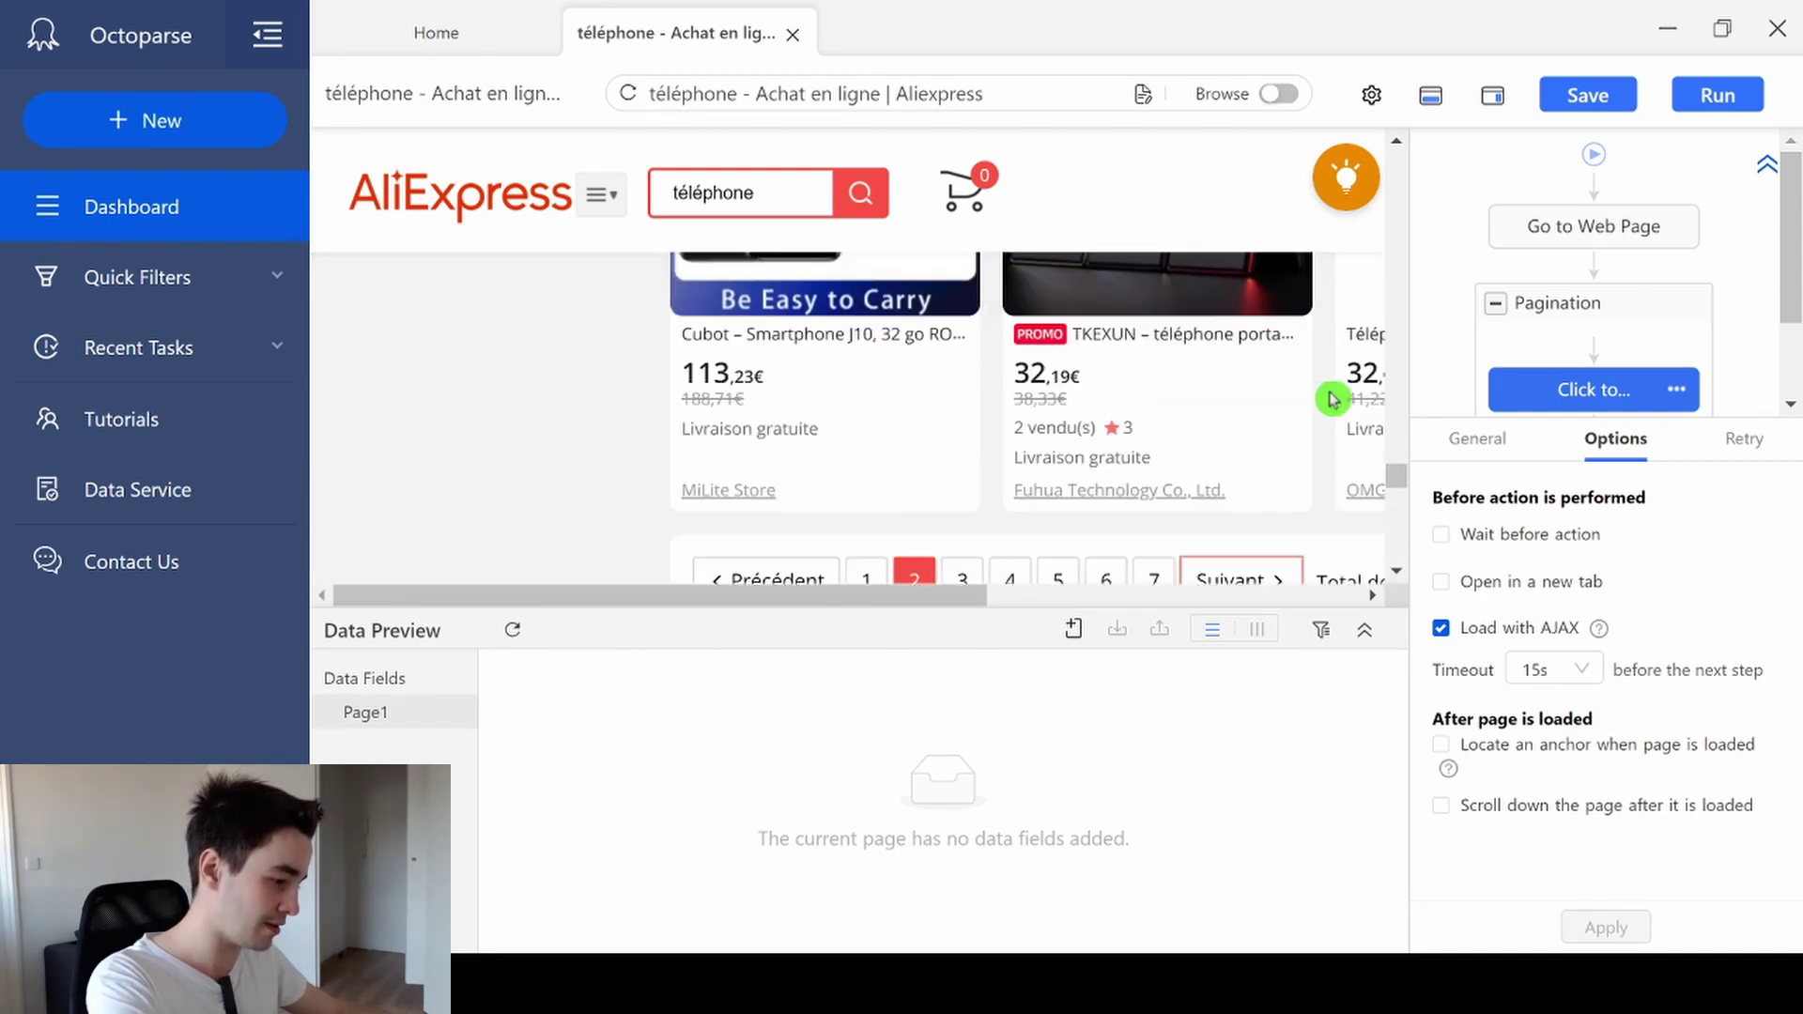
drag(880, 598, 1006, 644)
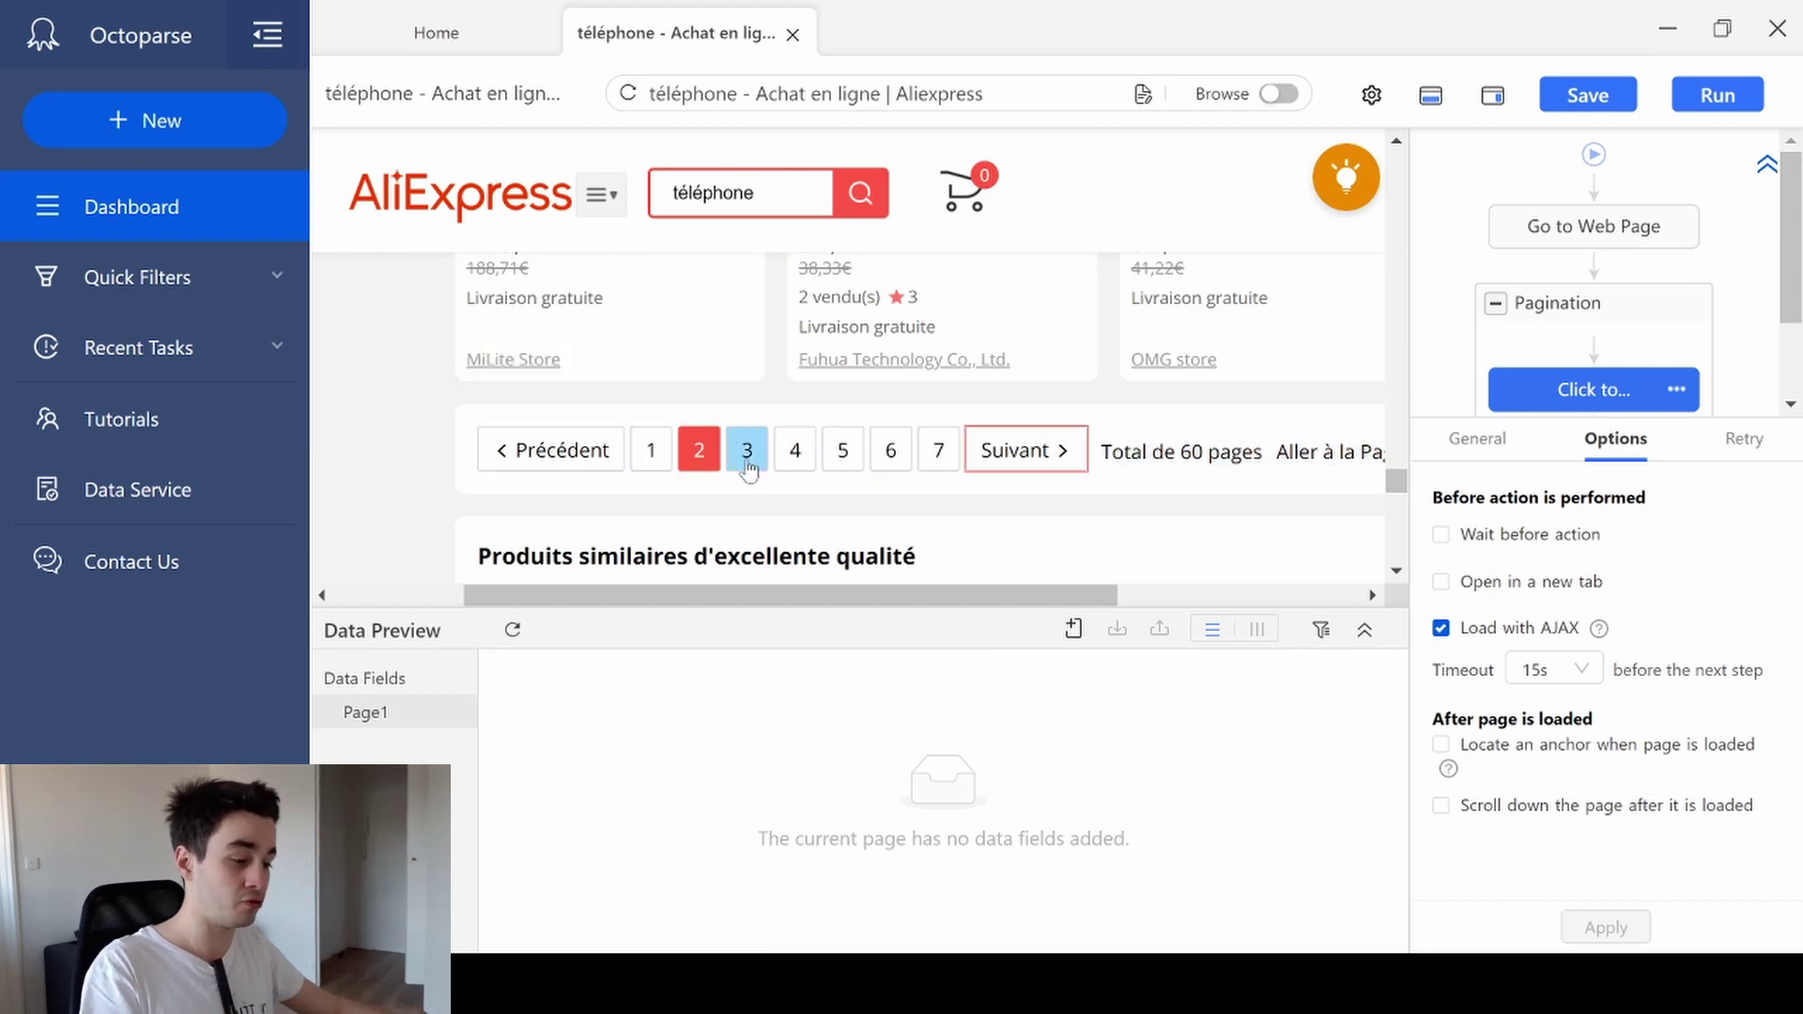
click(705, 435)
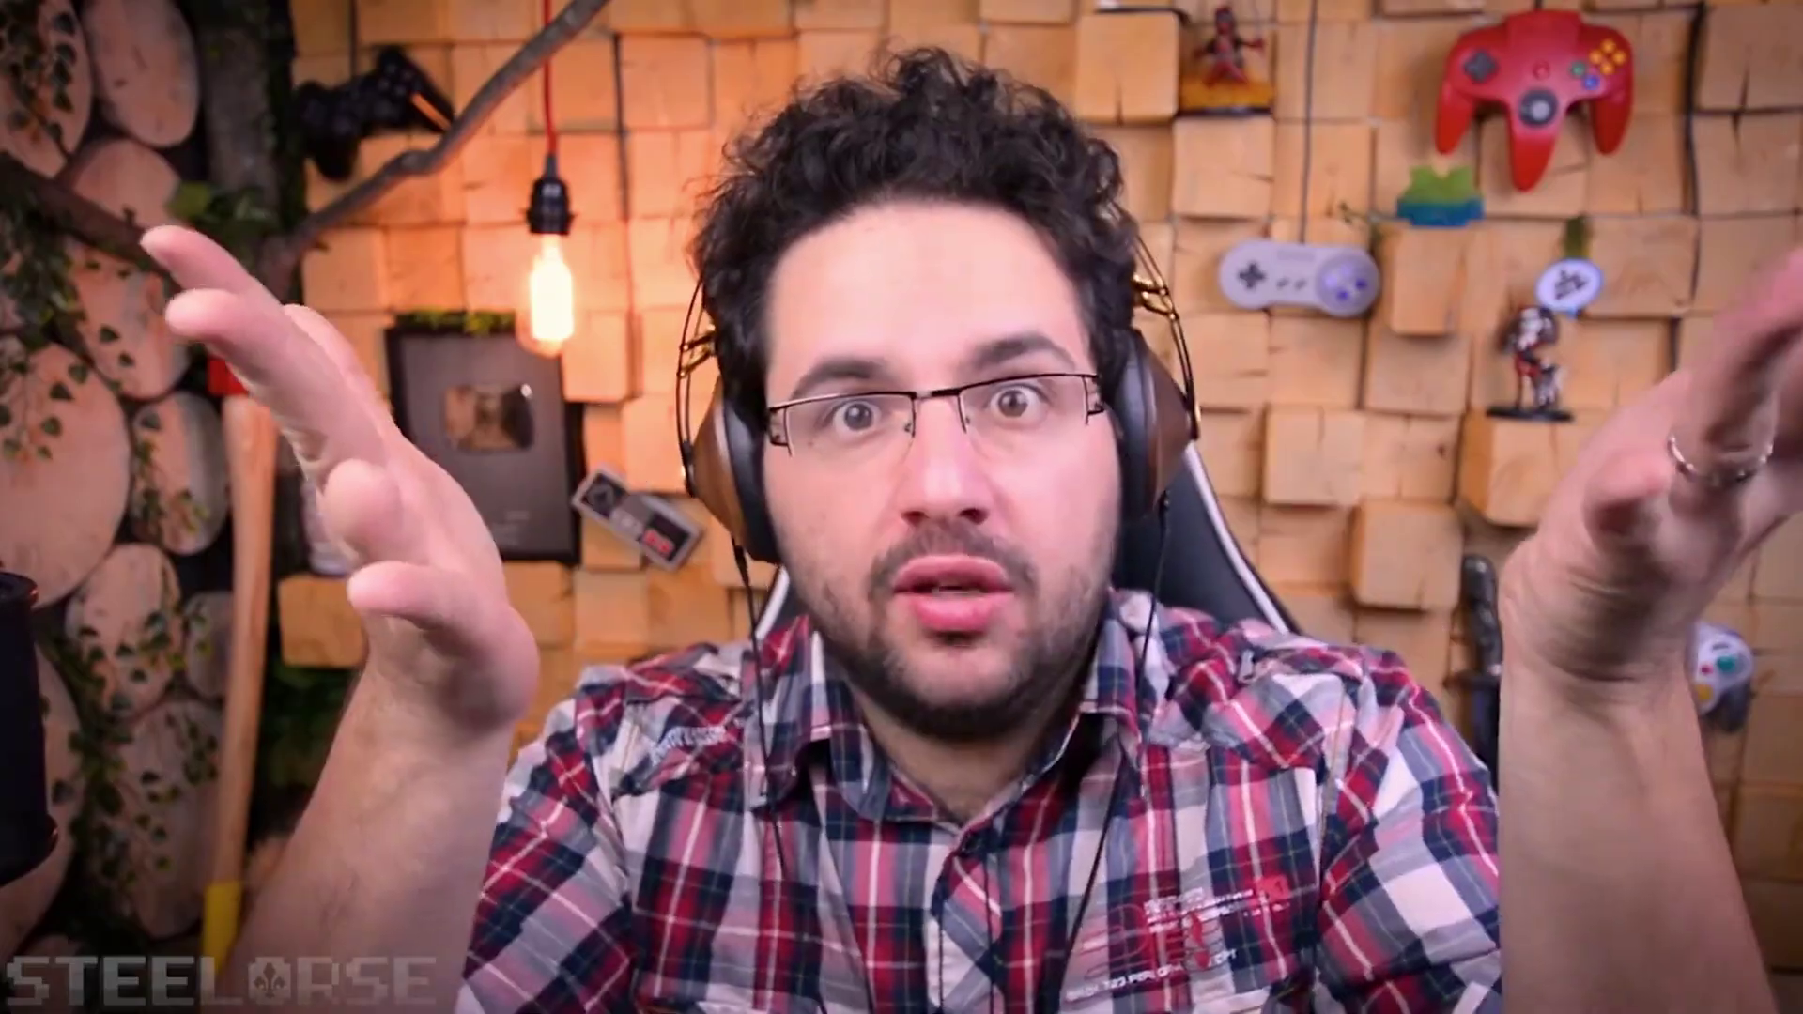
Test the Pagination loop by running its Click to Paginate action once more and check the active page number
click(1617, 292)
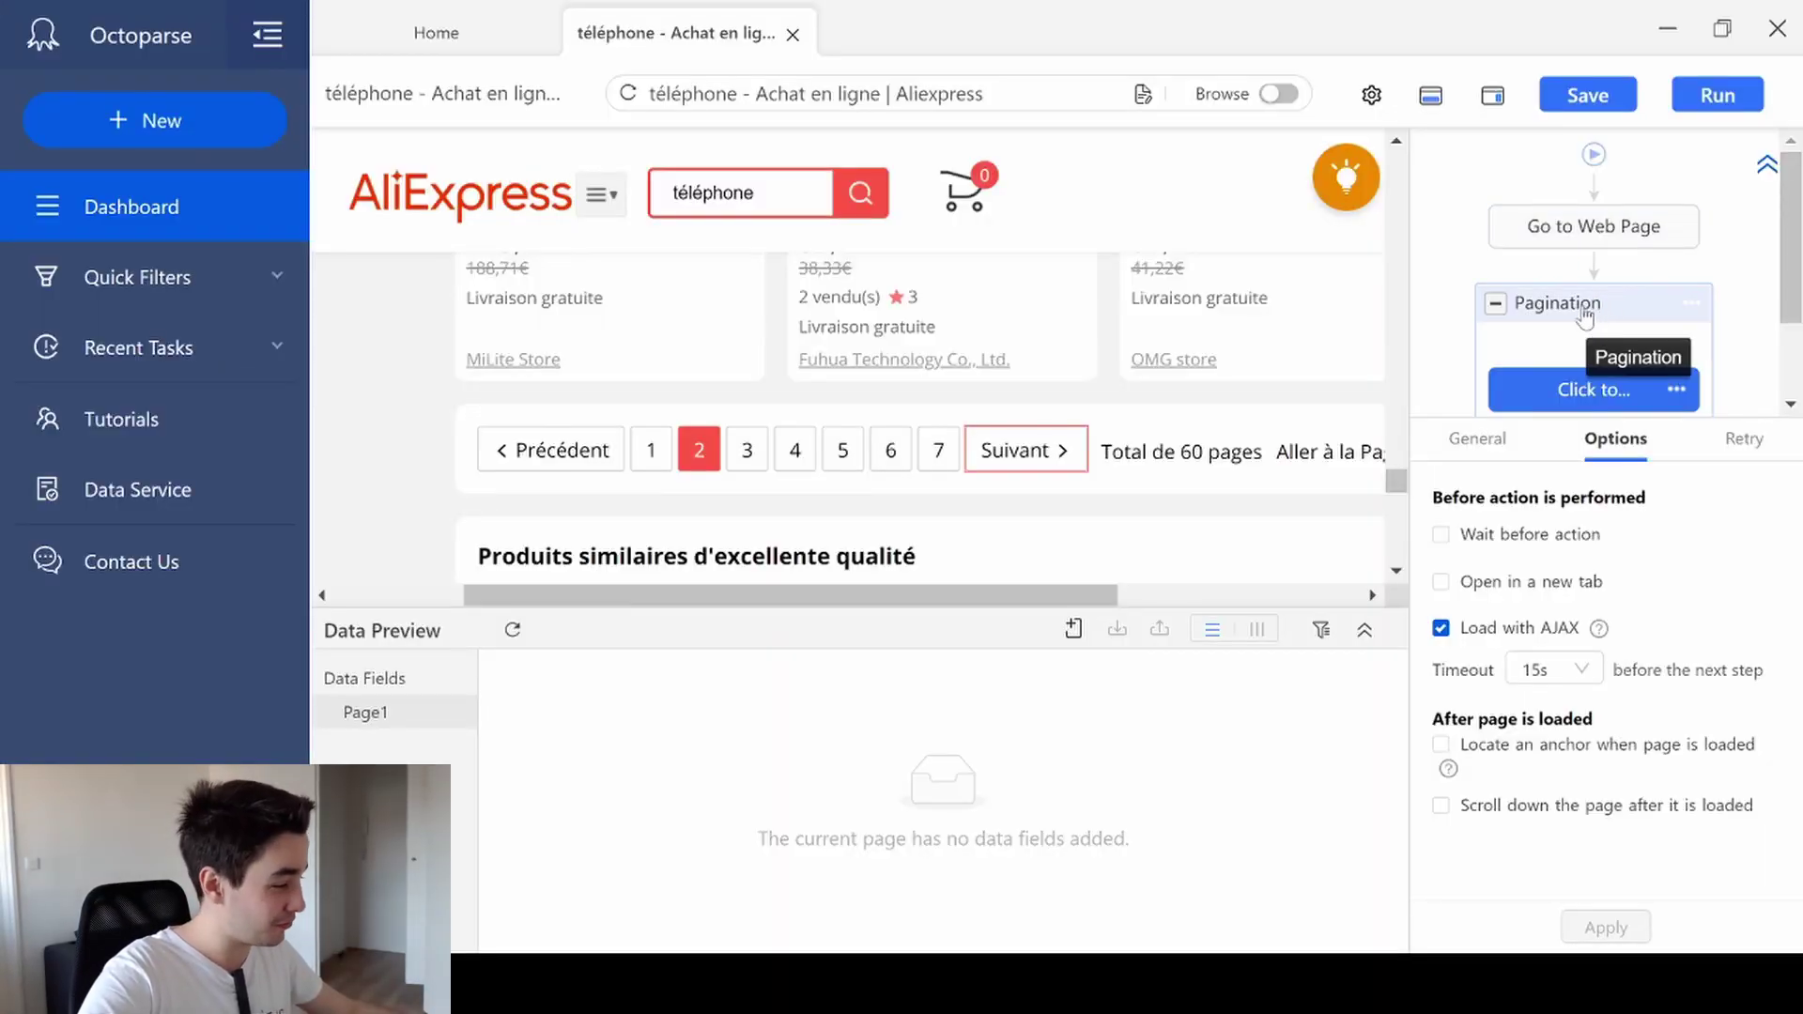
click(1585, 313)
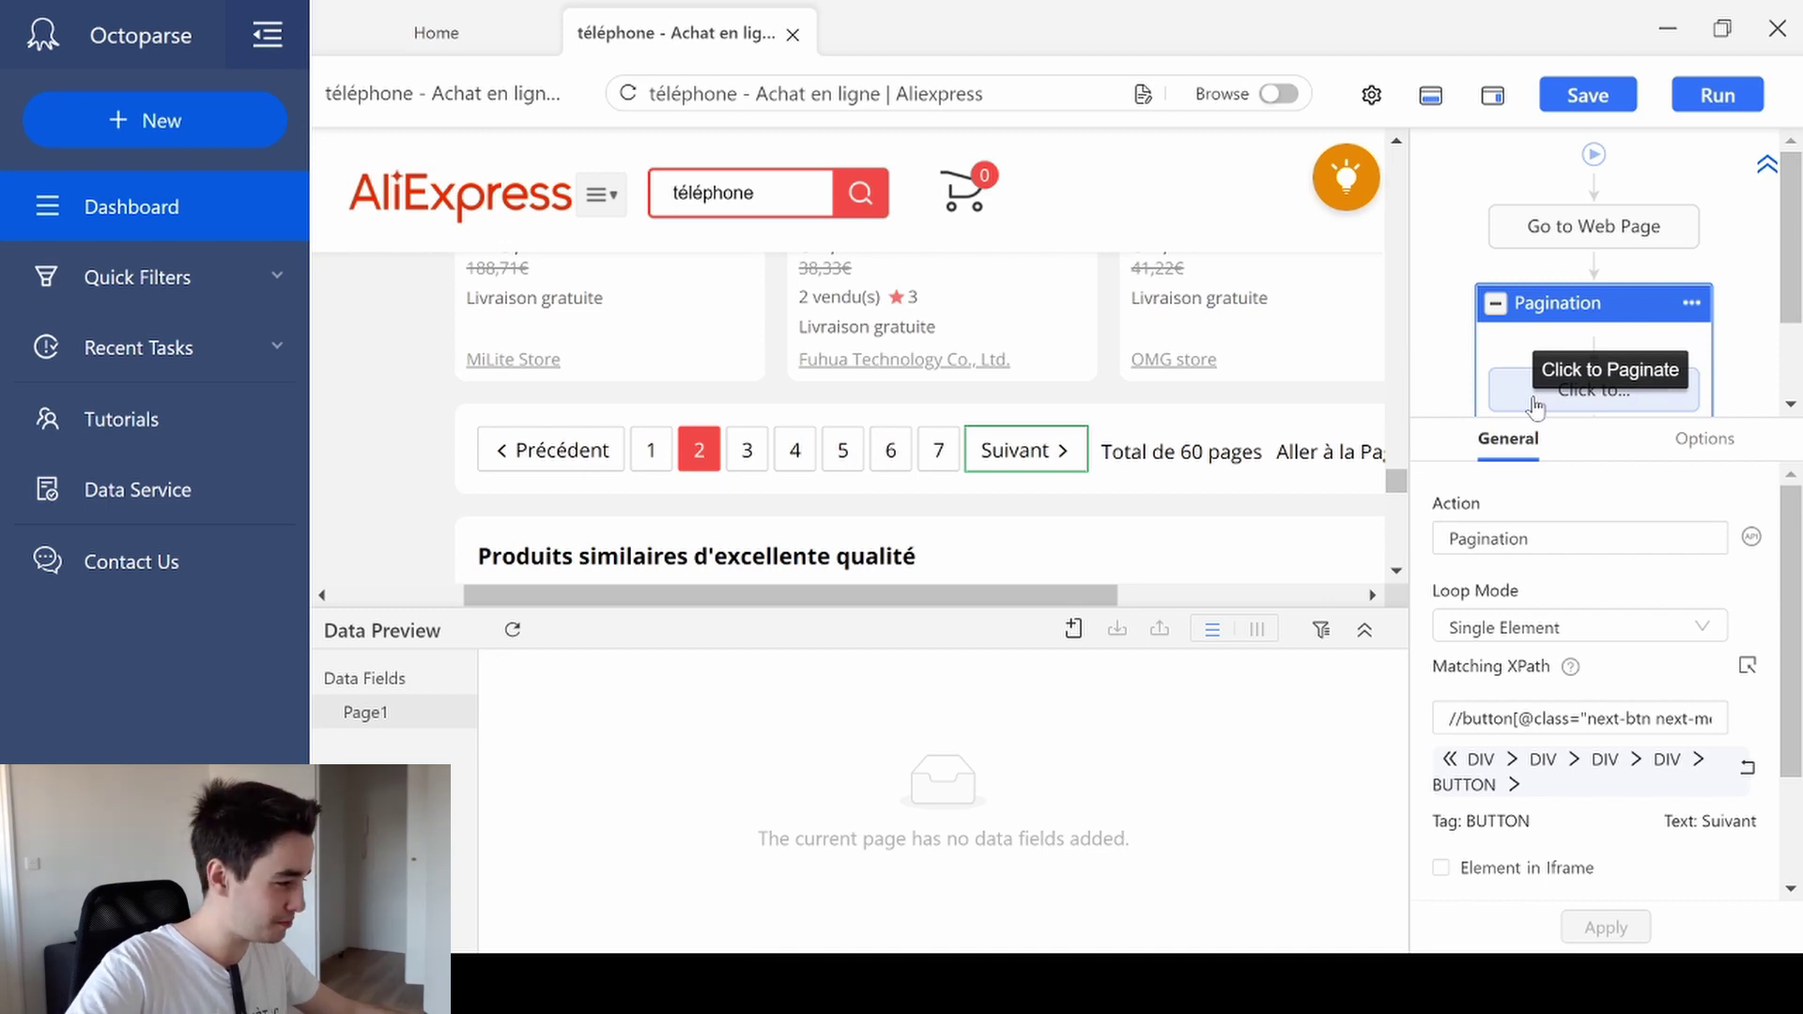
click(1536, 406)
click(1406, 181)
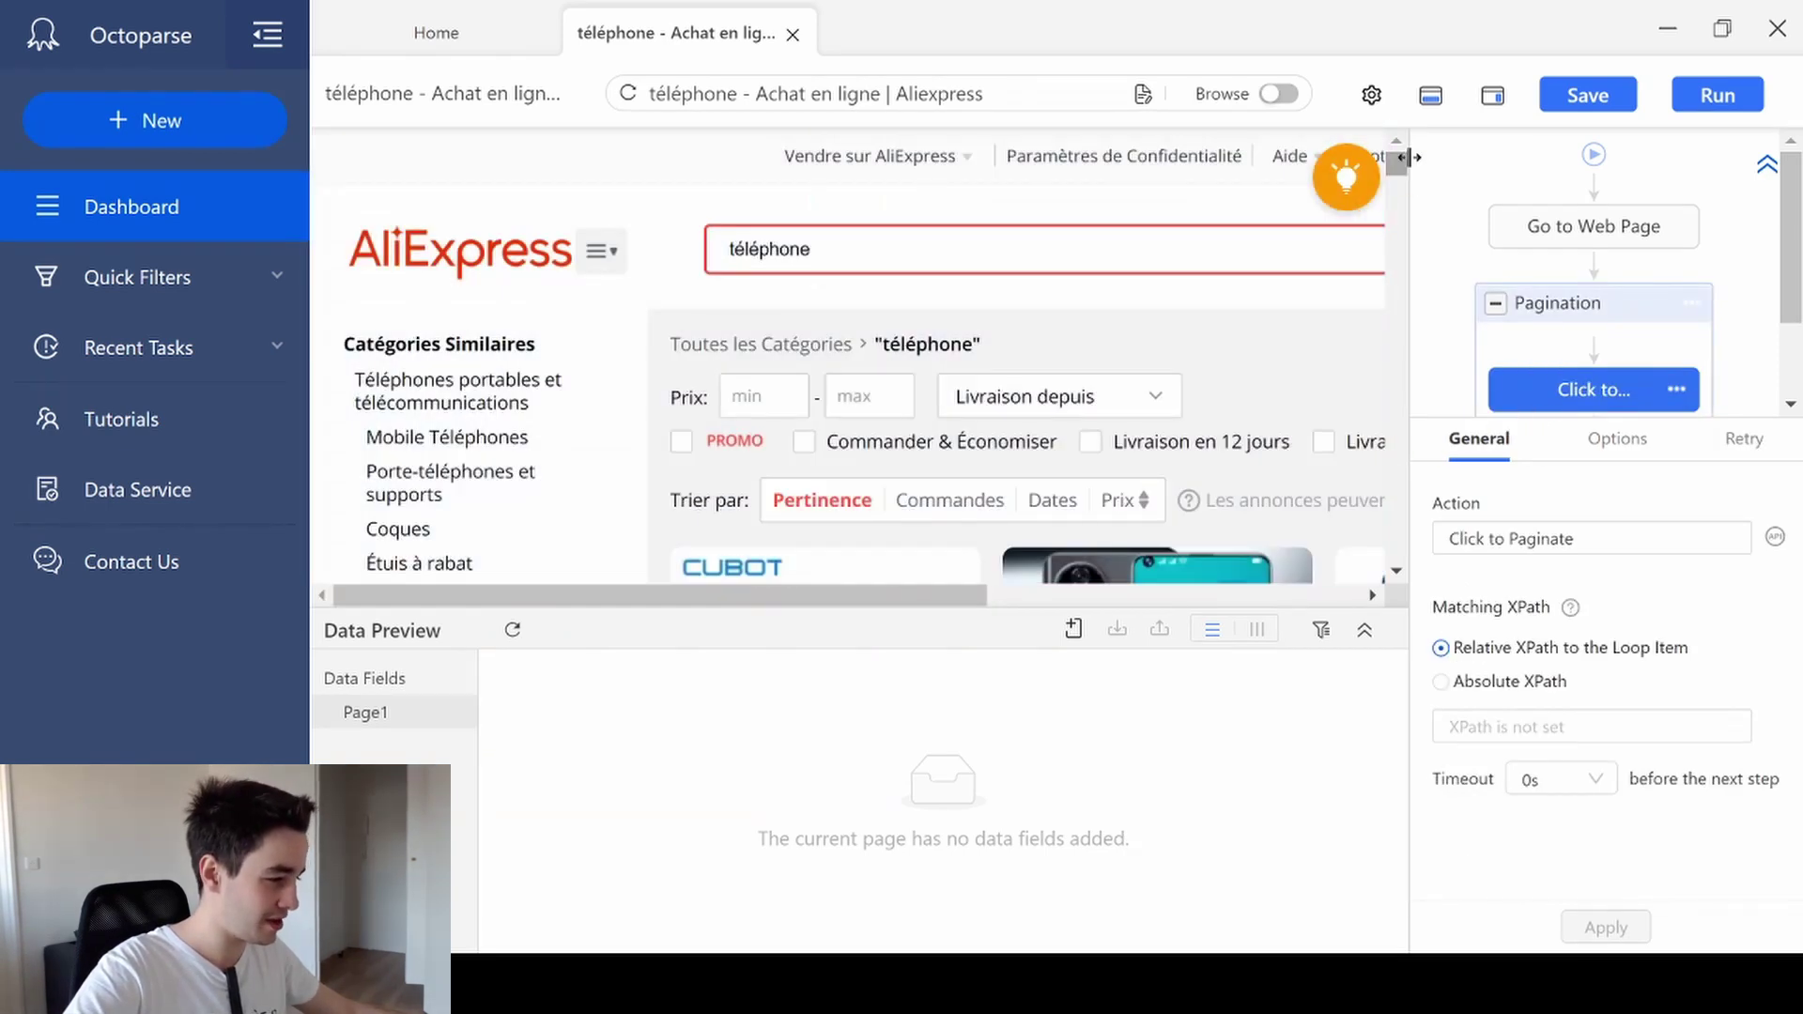
drag(1406, 181, 1398, 499)
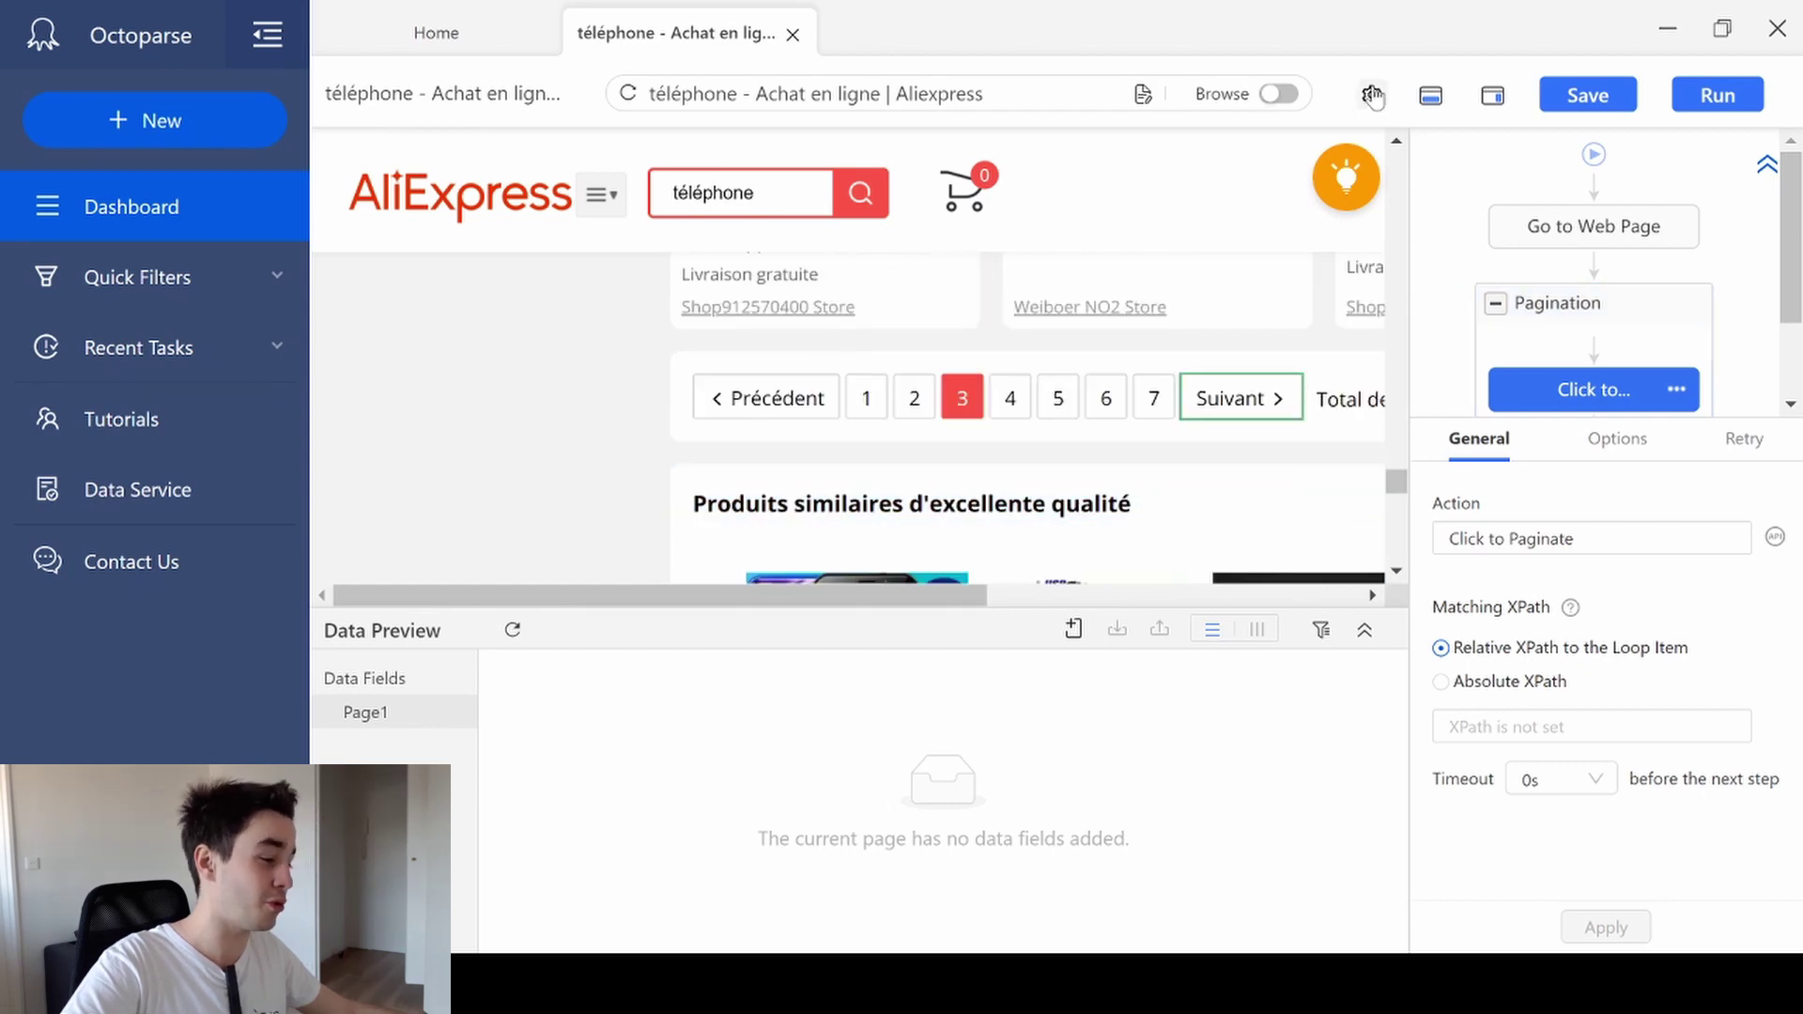
Go back to an earlier results page in browse mode, and turn browse mode off again
click(1299, 102)
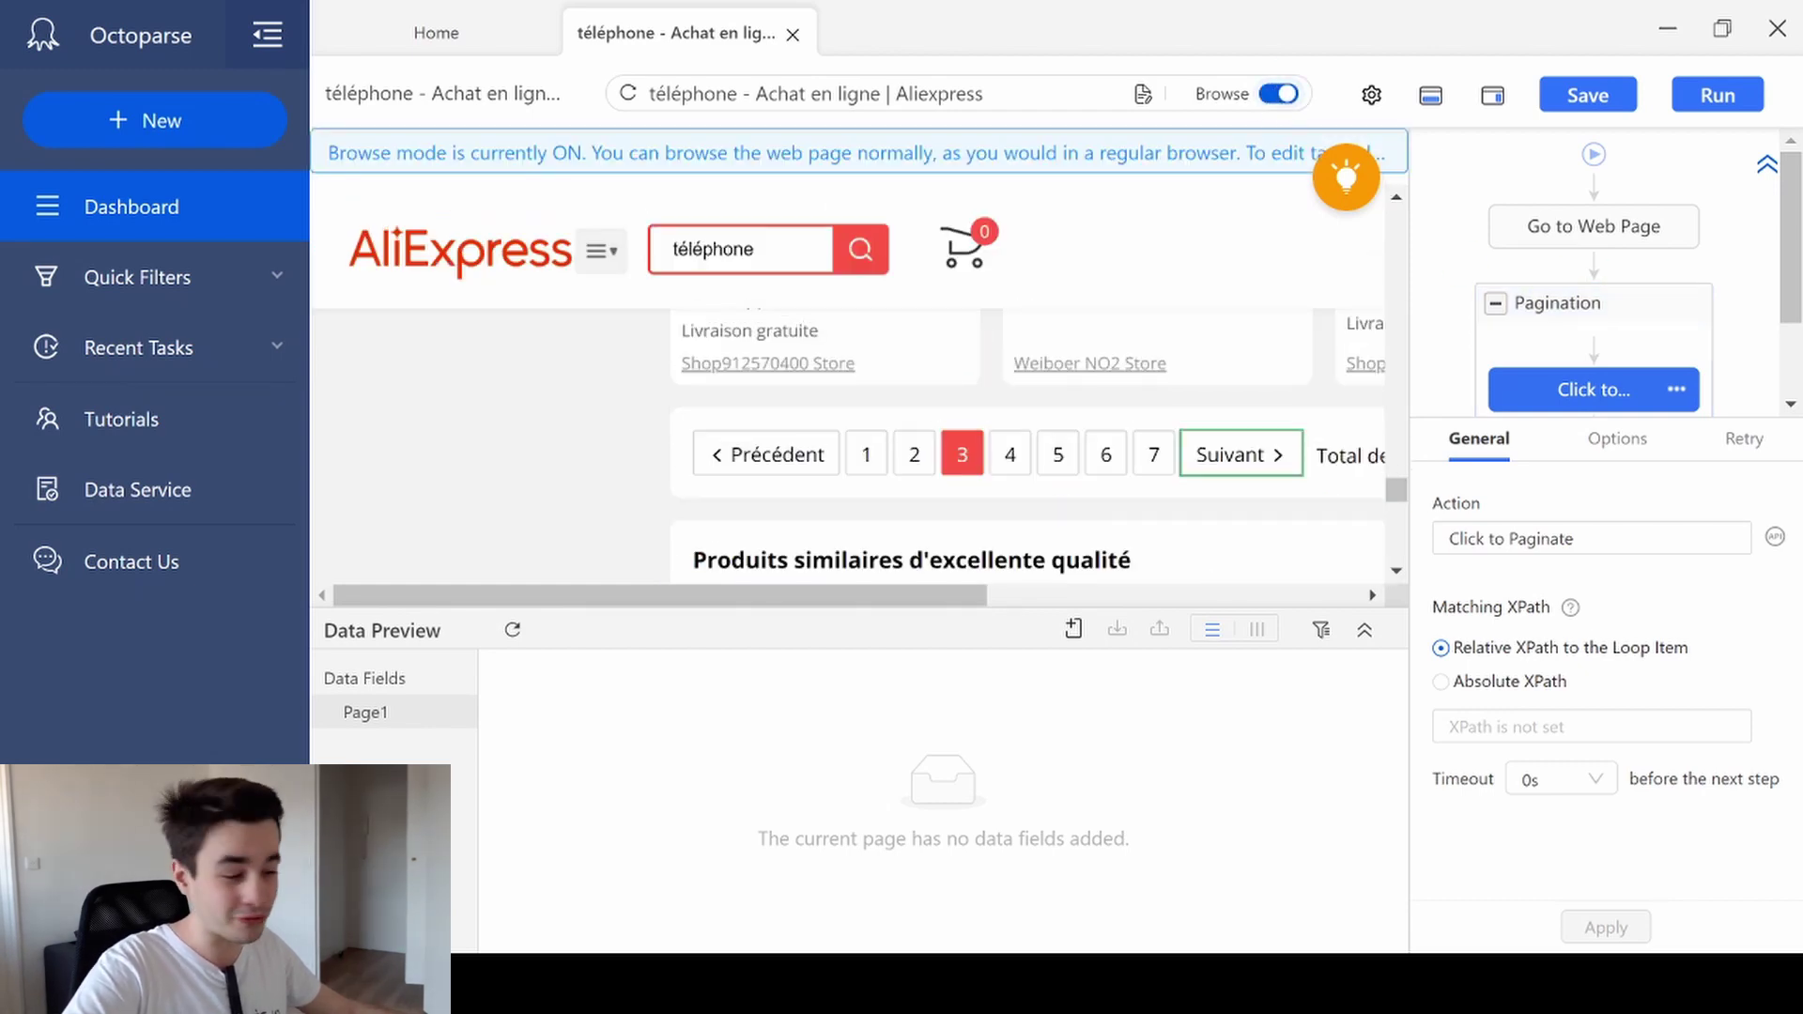
click(895, 463)
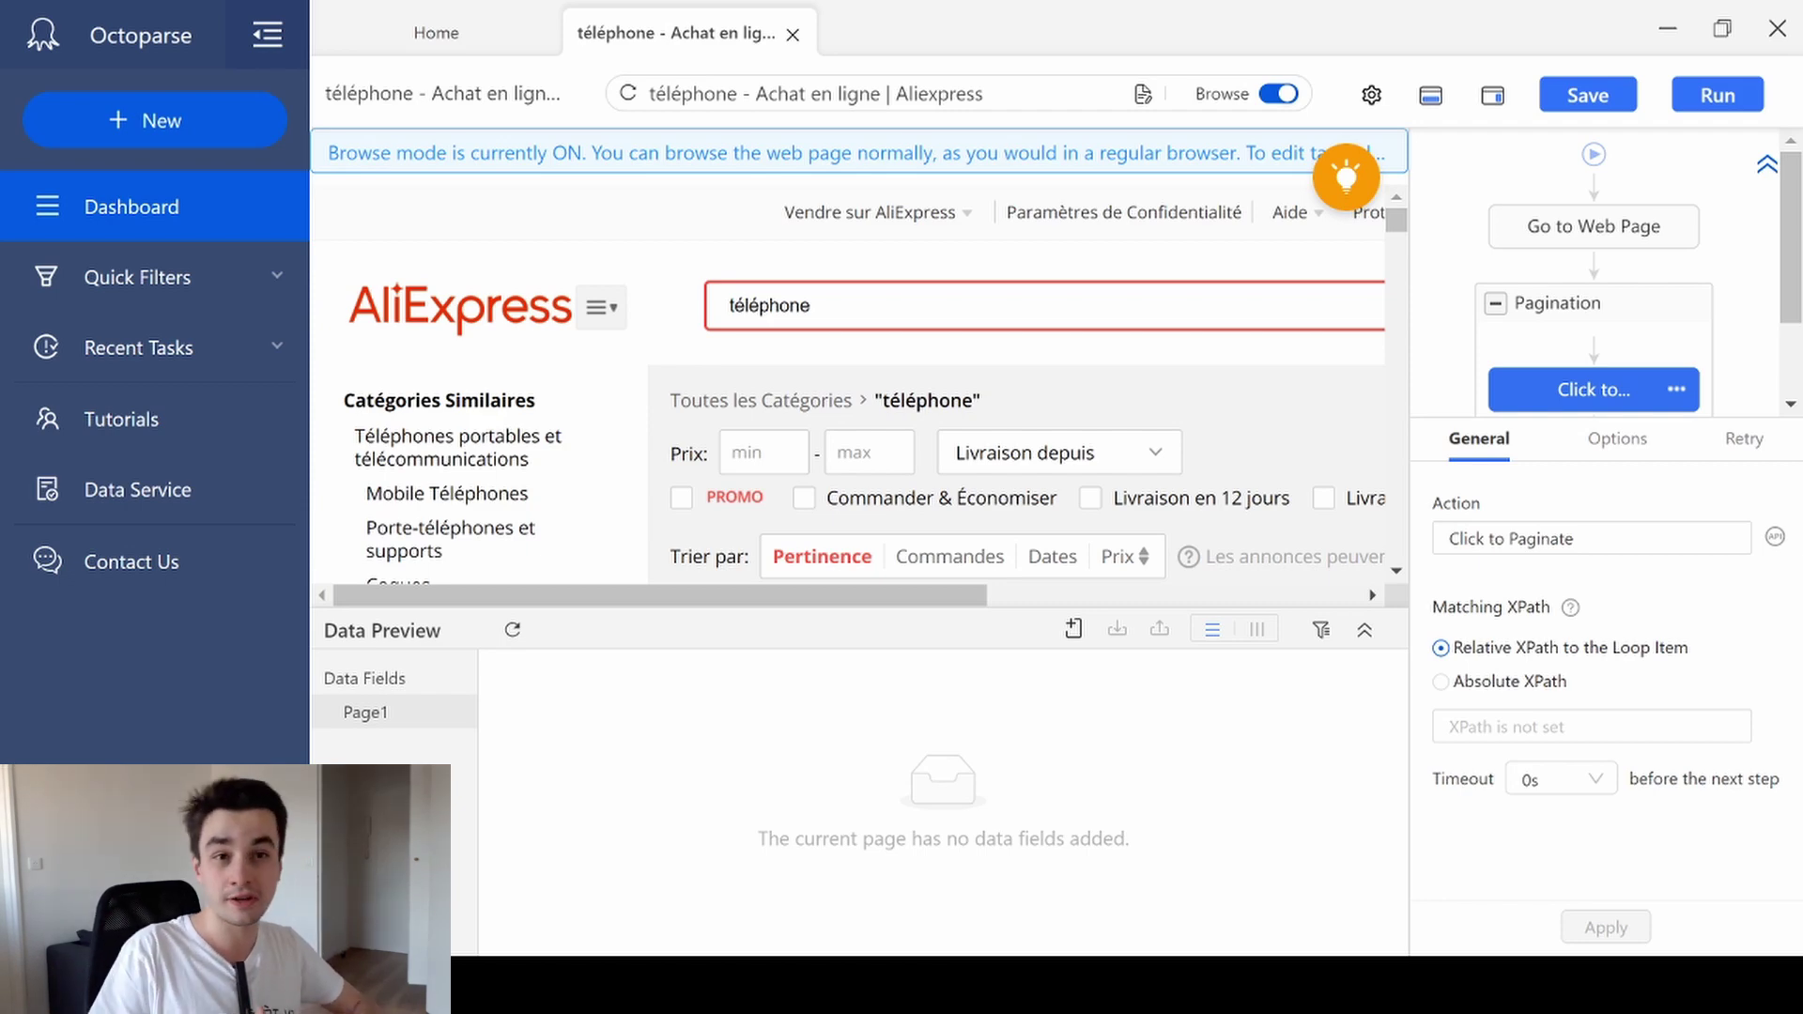
click(1276, 95)
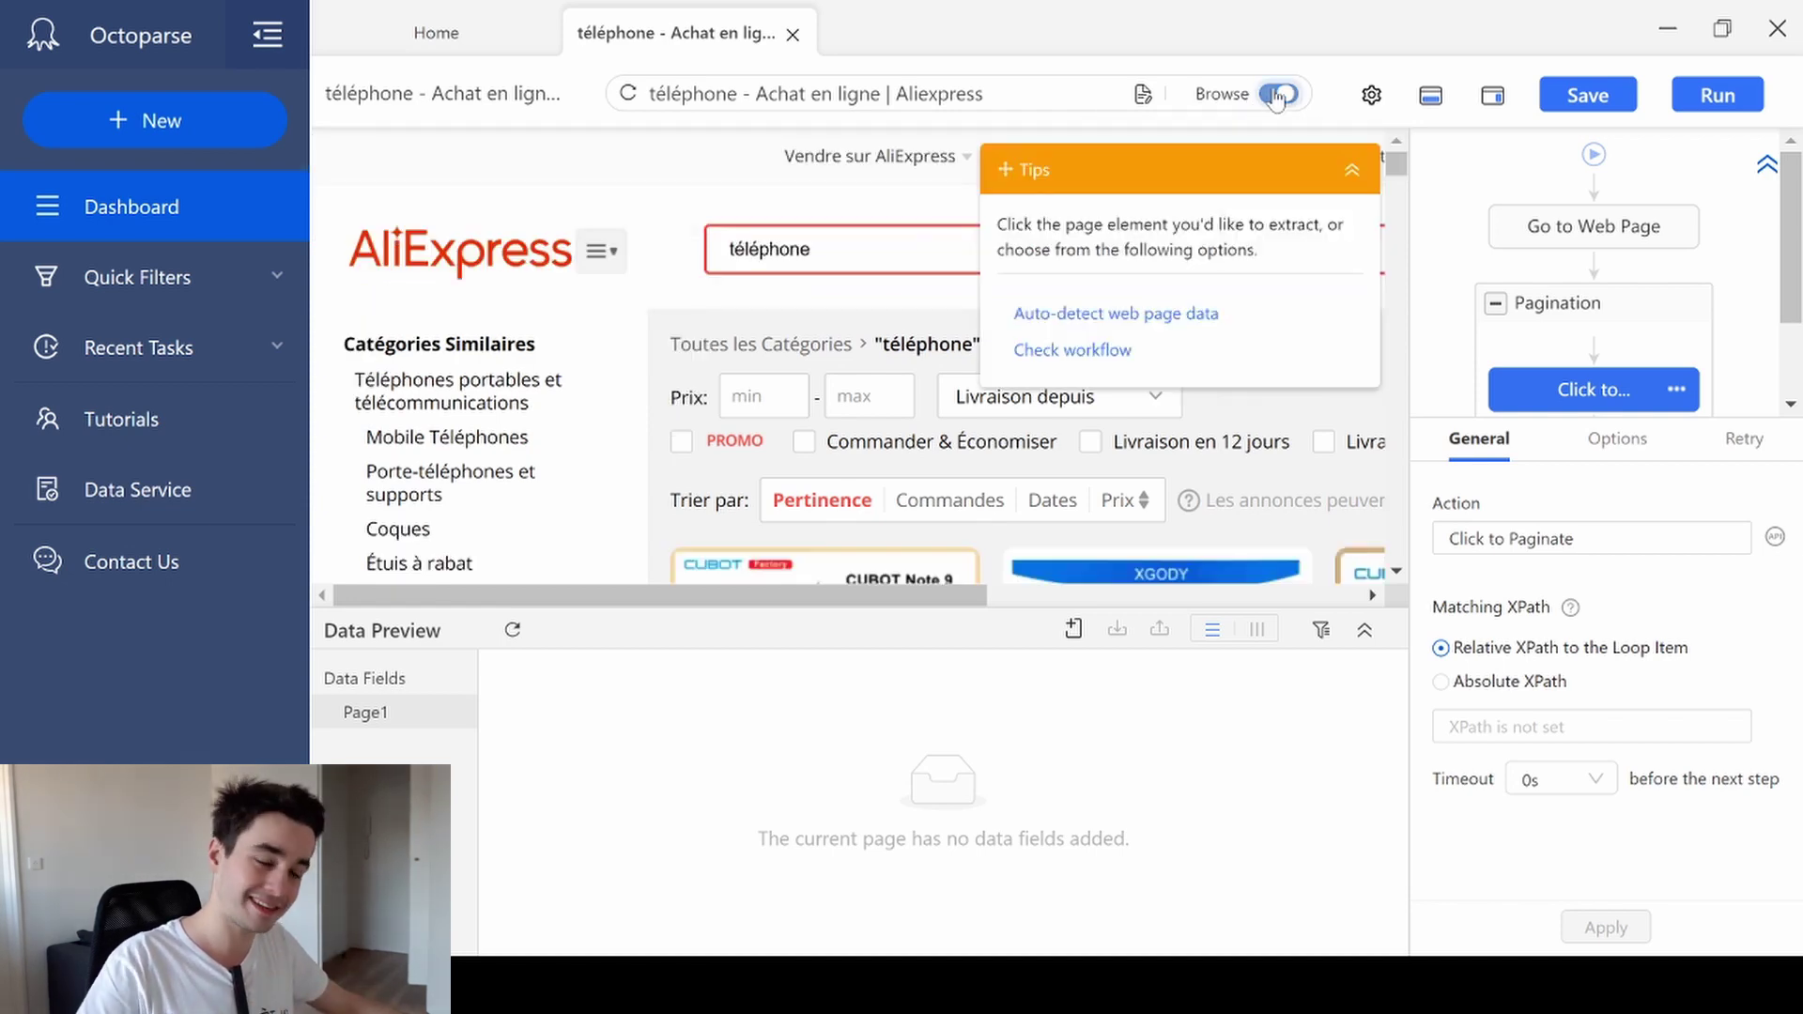
Select the first product's image in the results to check how many similar images are detected, and undo the selection
scroll(751, 357, down, 5)
scroll(751, 339, up, 3)
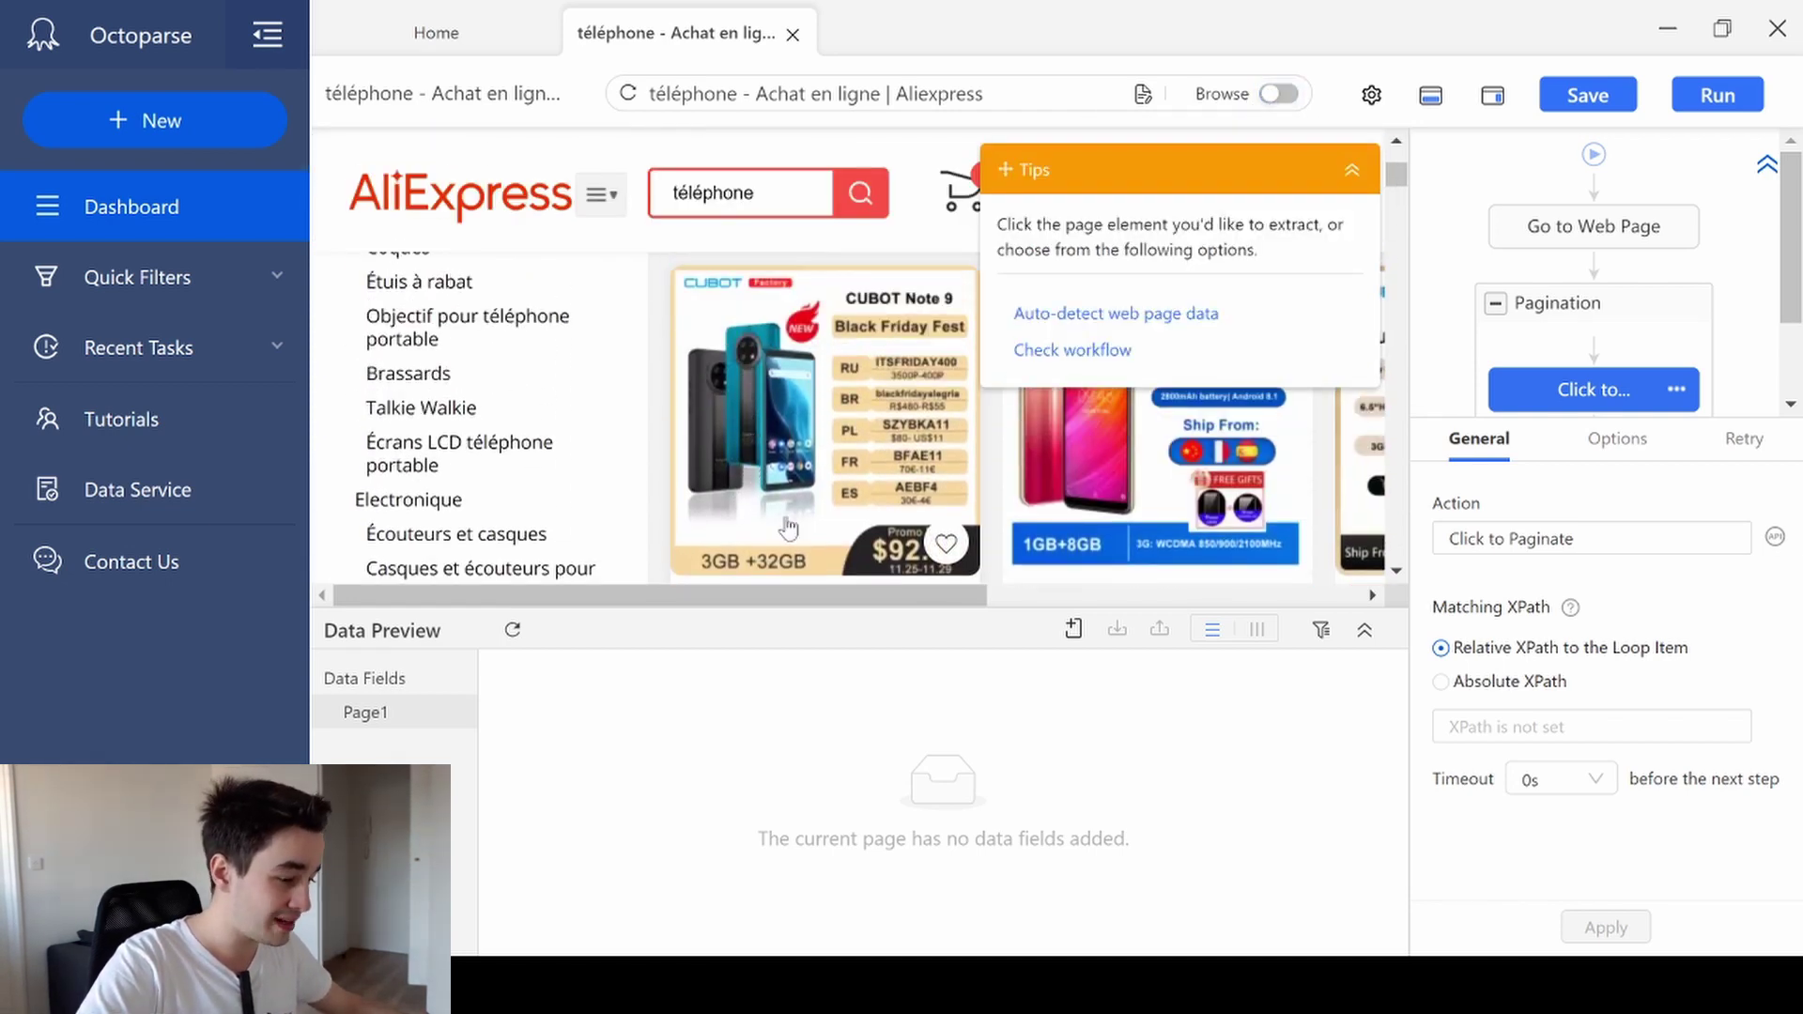
scroll(785, 507, right, 1)
scroll(787, 507, up, 2)
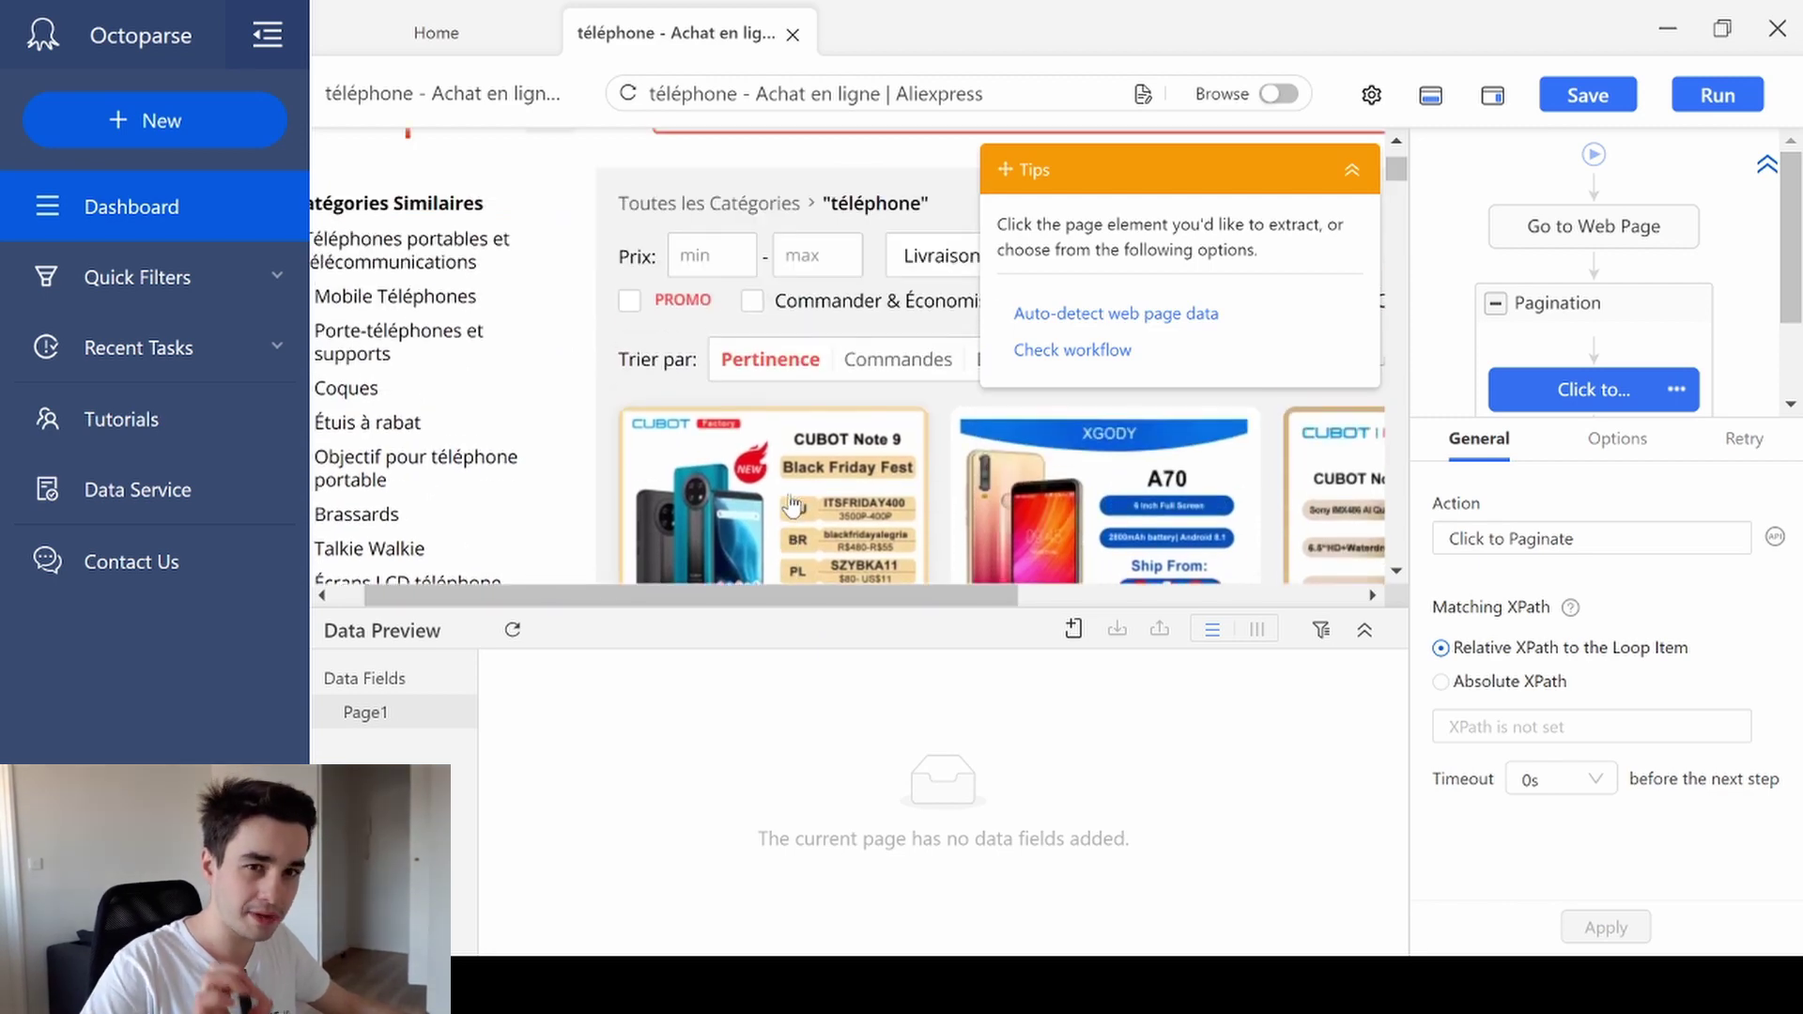
scroll(787, 469, down, 3)
click(834, 347)
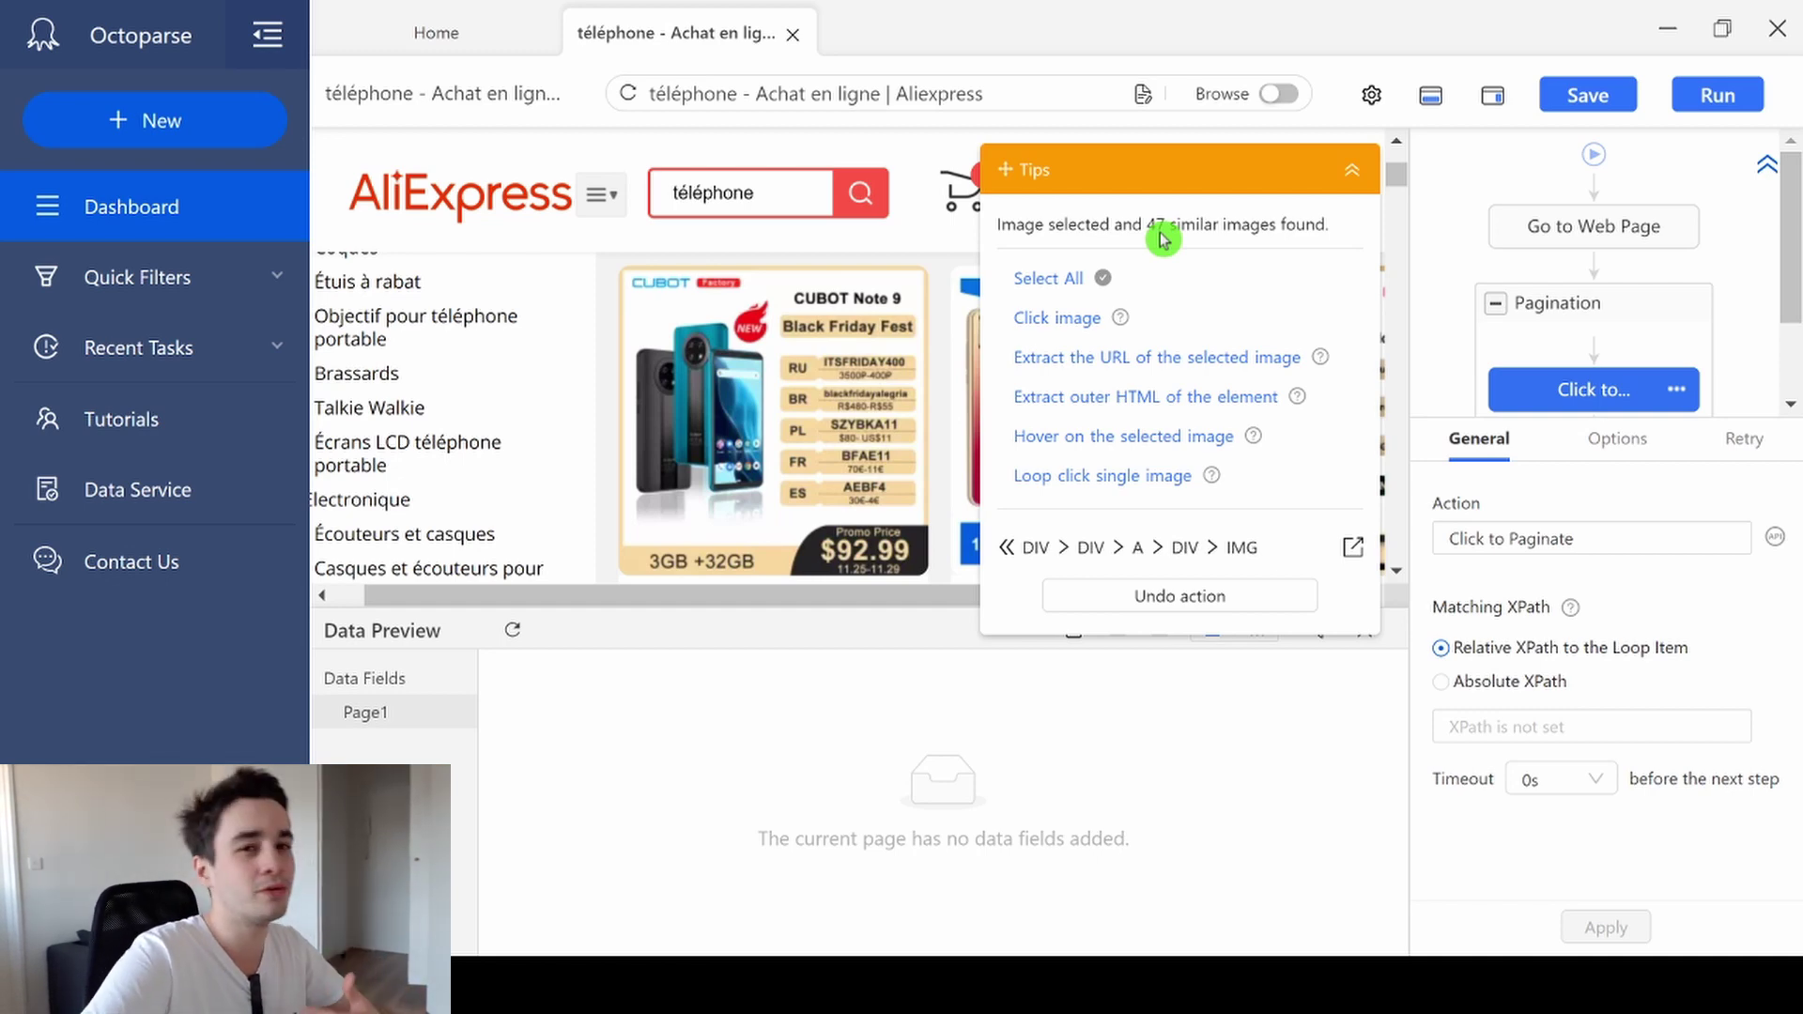
click(1152, 598)
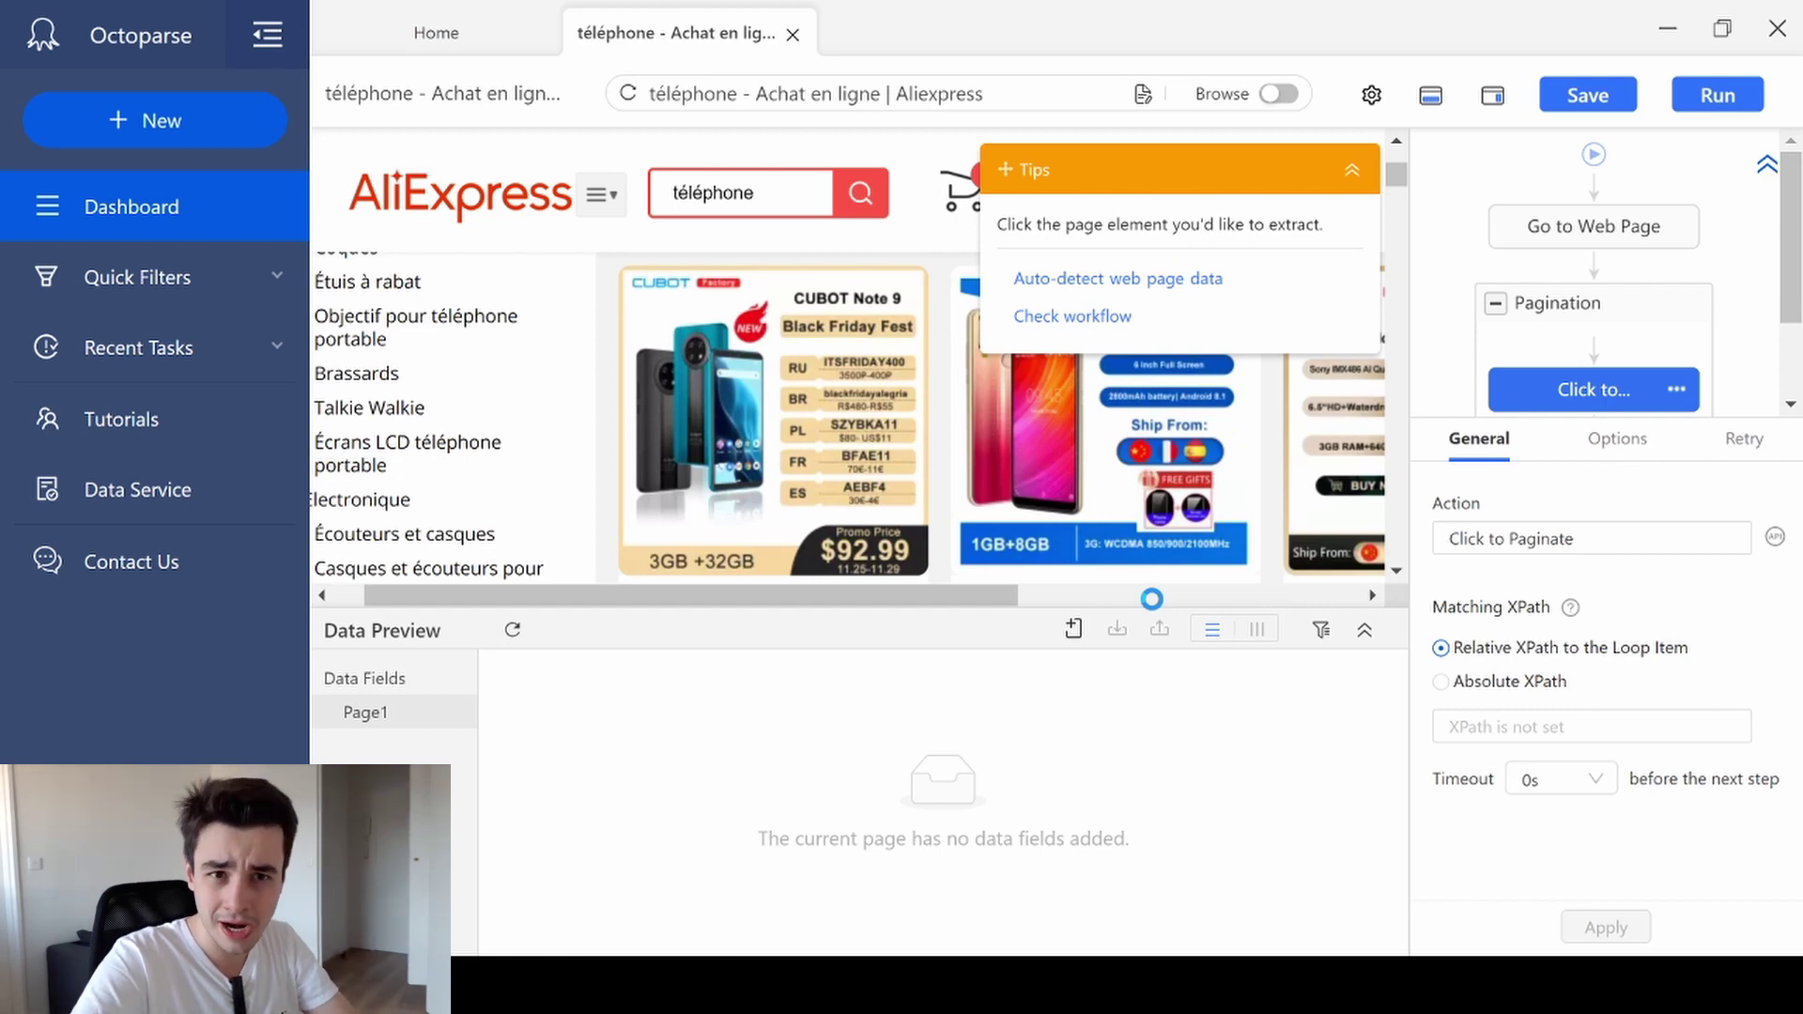
Collapse the tips, reselect the CUBOT Note 9 product image to recheck the similar images found, and undo that selection
click(1352, 174)
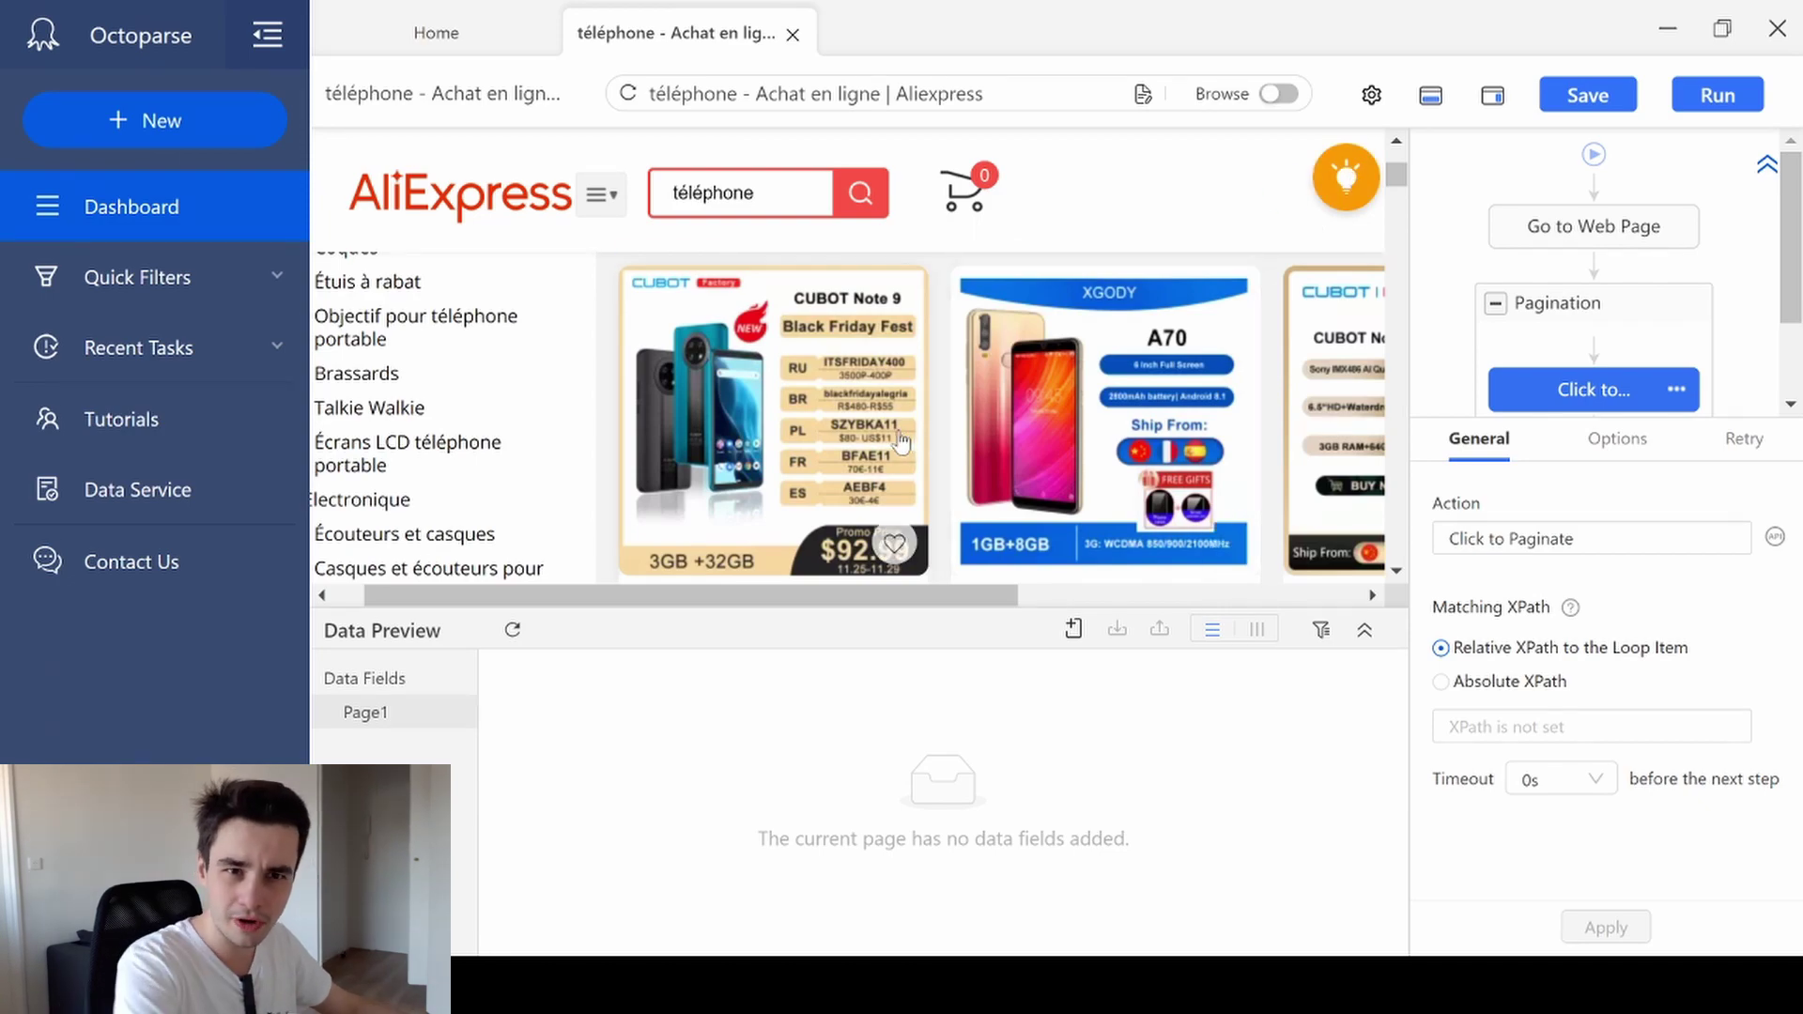
drag(825, 594, 1050, 584)
mouse_move(1399, 174)
mouse_down()
mouse_move(1369, 342)
mouse_move(1406, 572)
mouse_move(1423, 227)
mouse_move(1409, 166)
mouse_up()
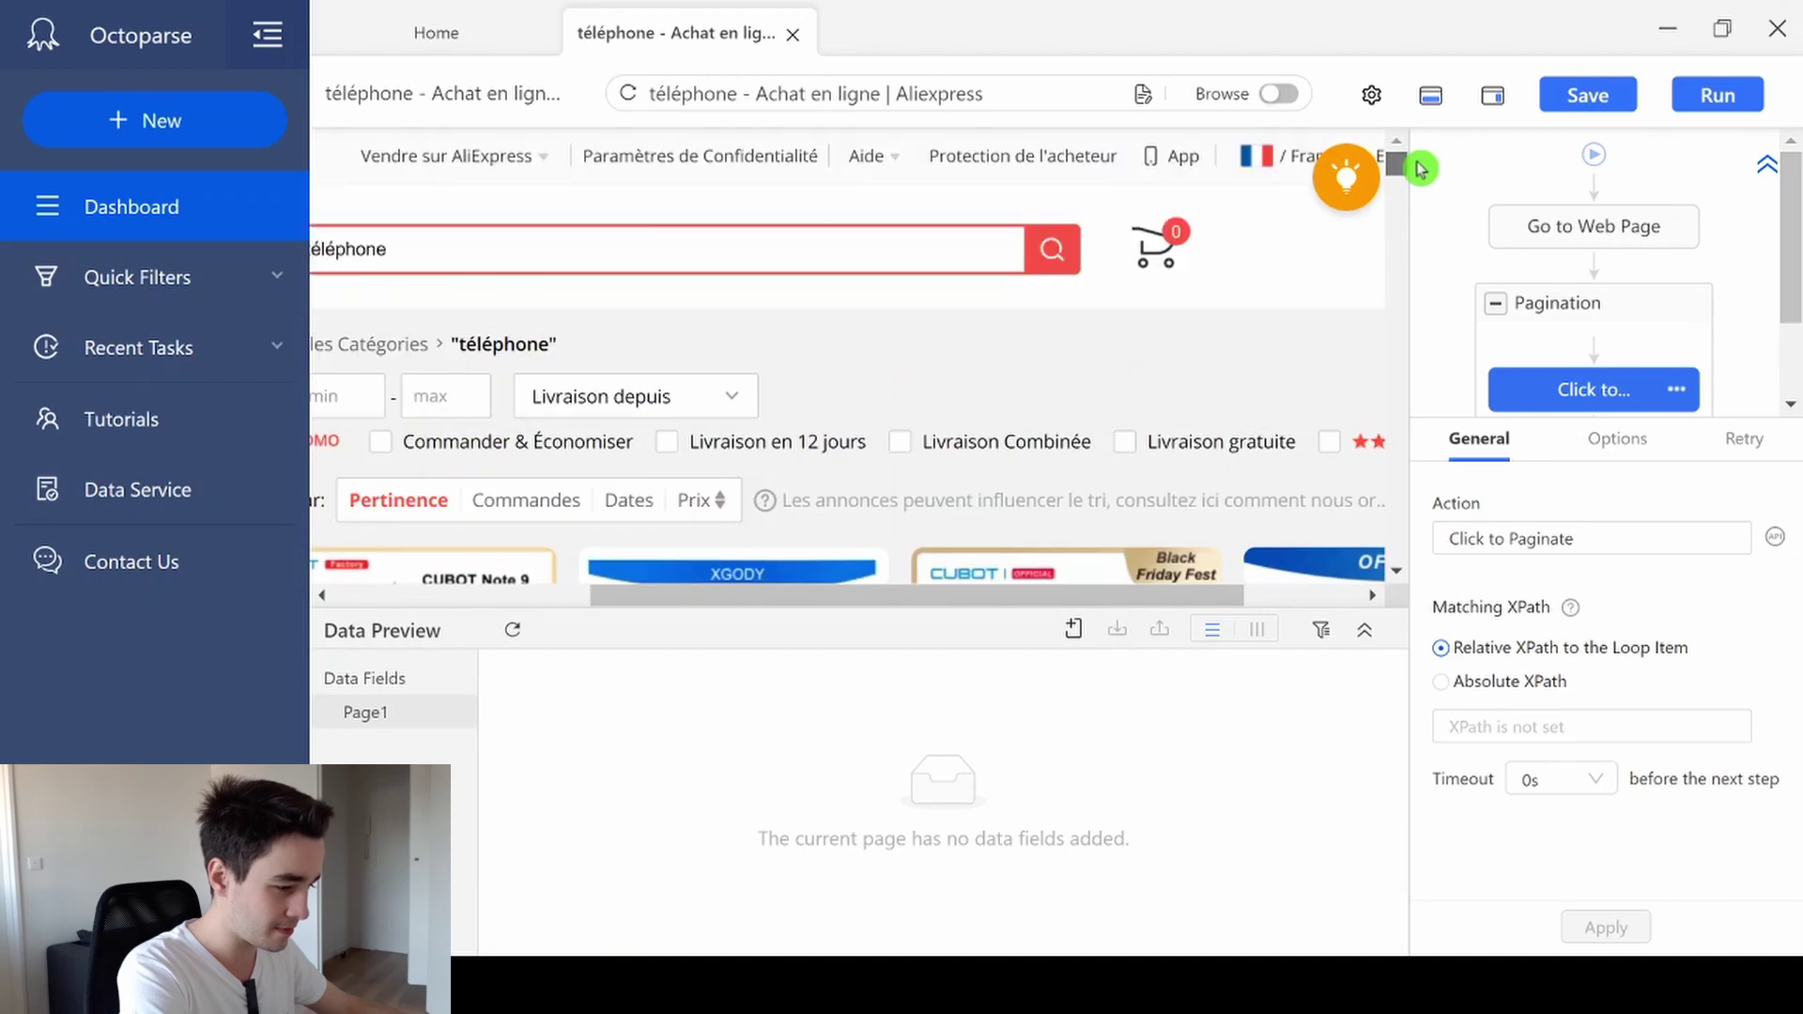
drag(834, 603, 714, 595)
scroll(657, 451, down, 3)
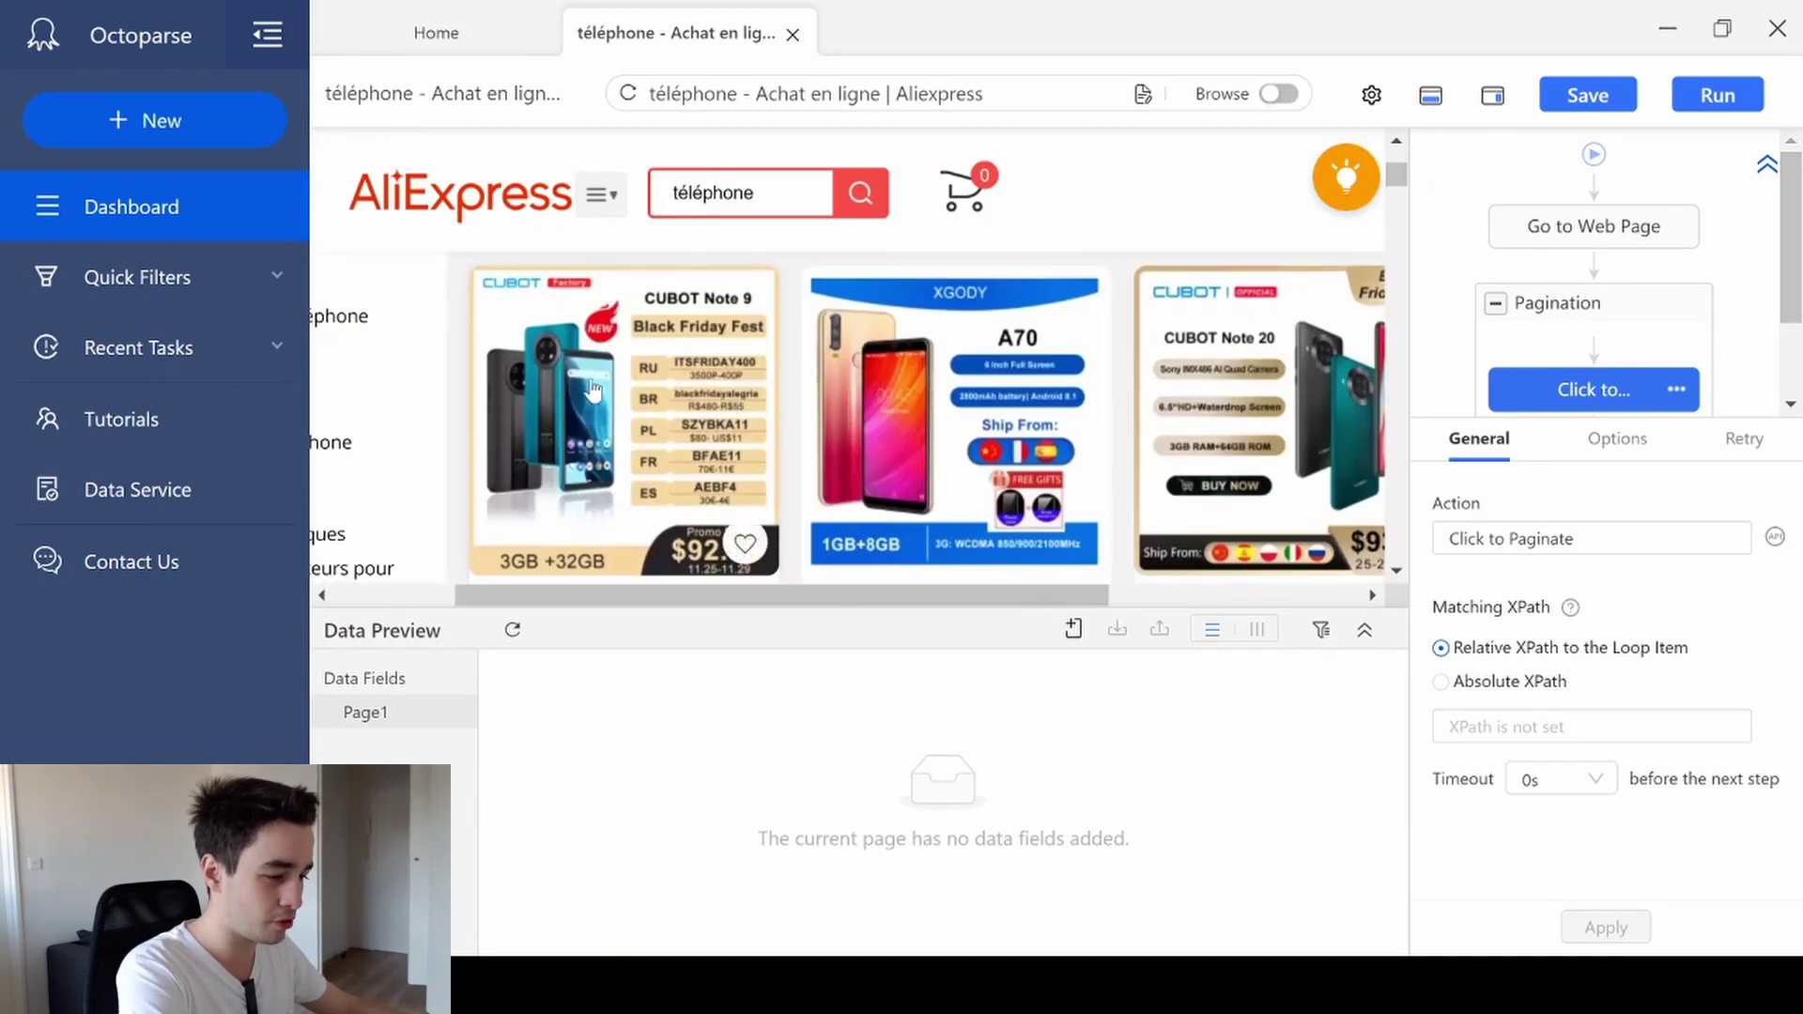
click(587, 395)
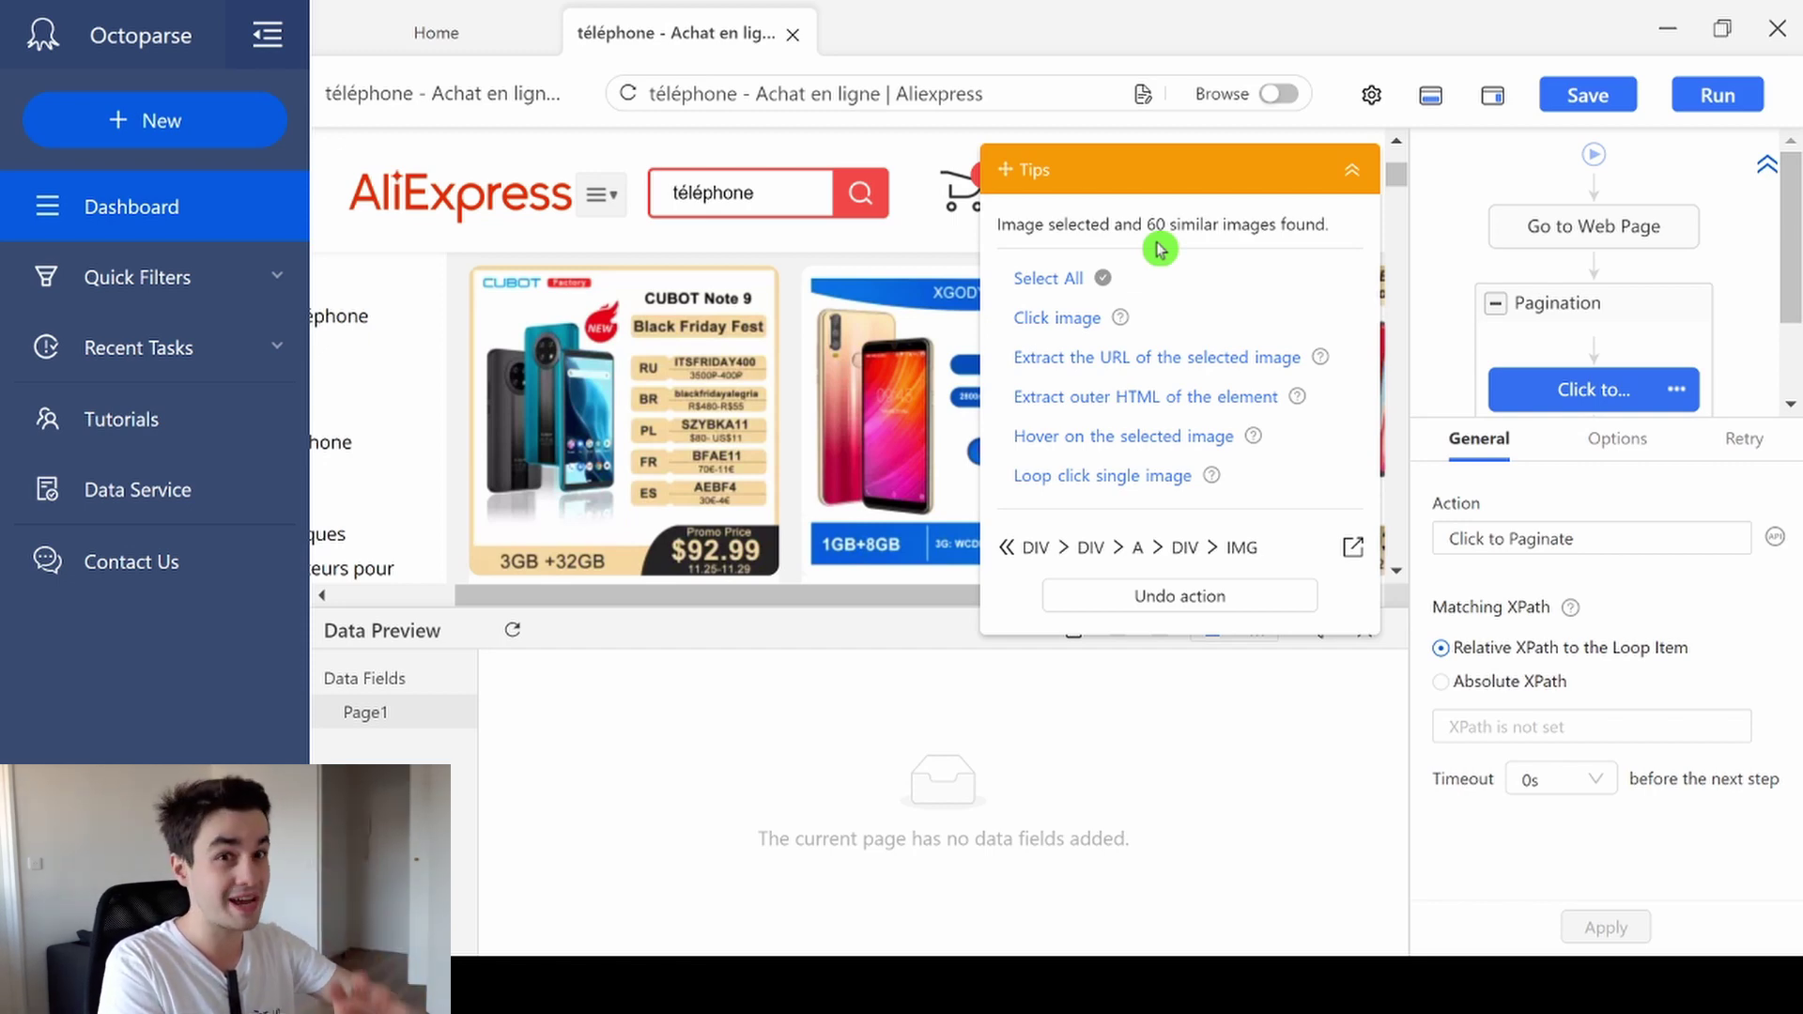
click(1169, 595)
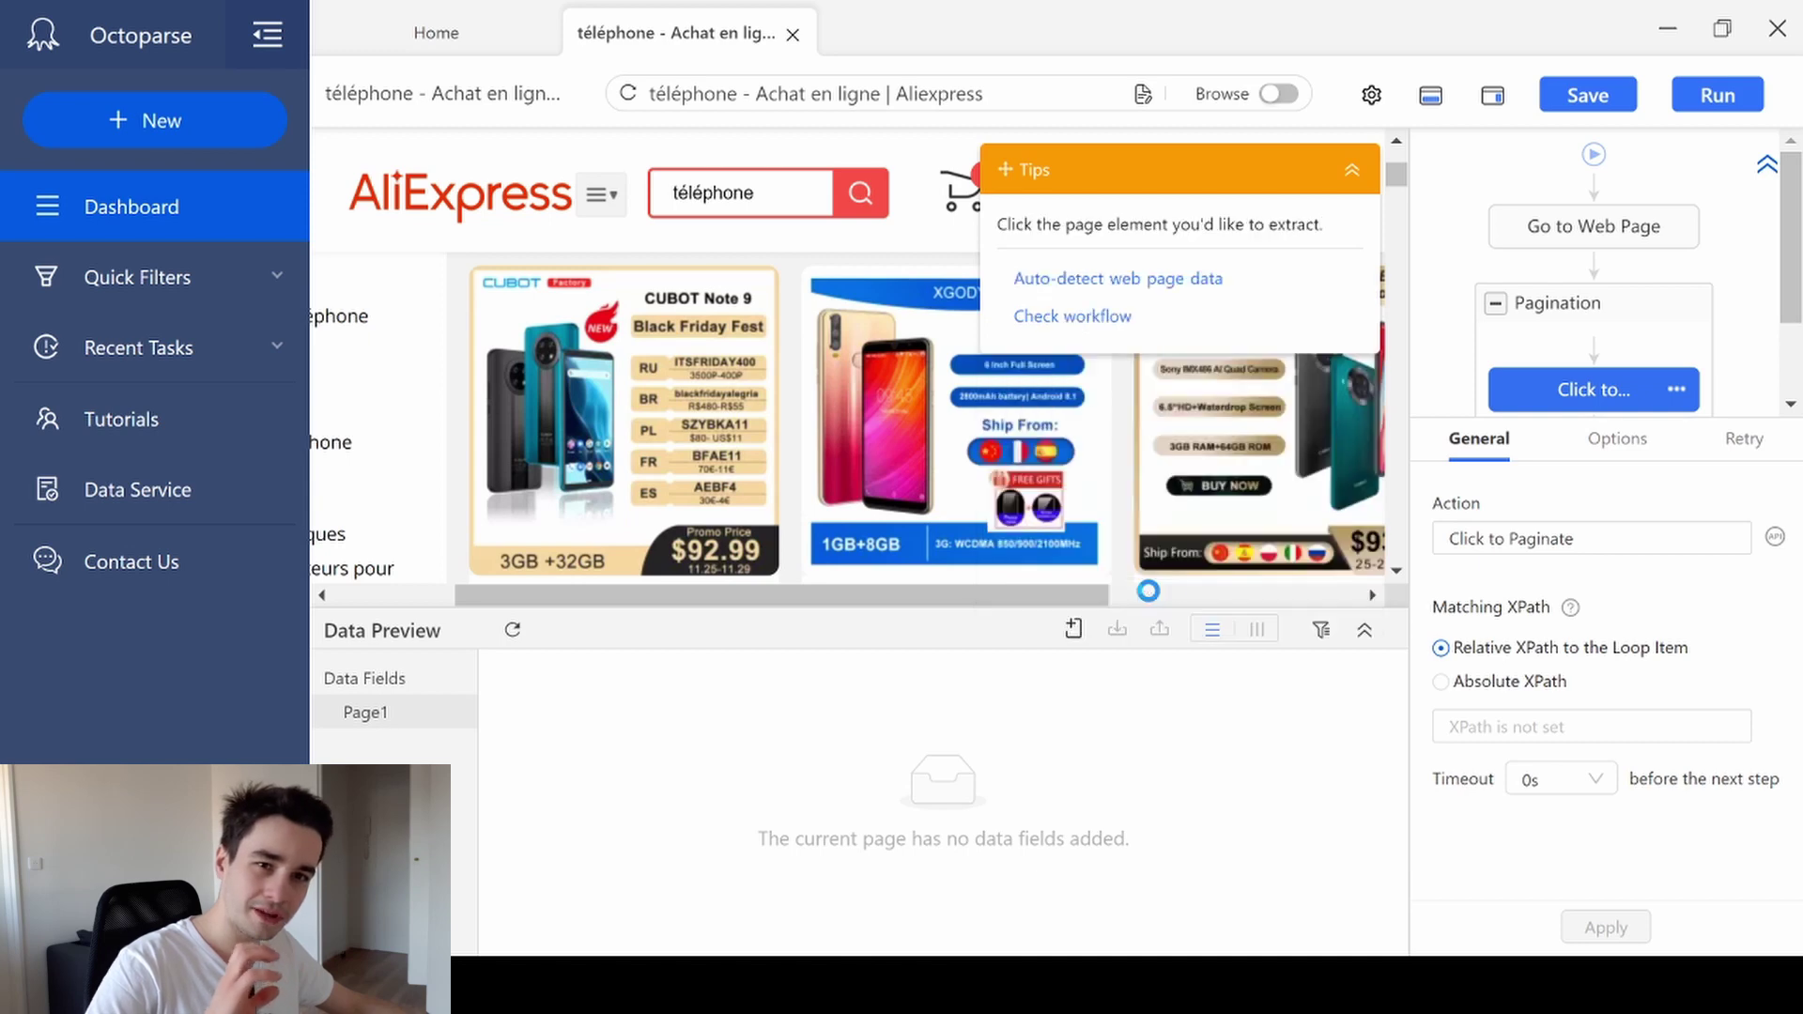
Make the Go to Web Page action scroll down after loading, one screen at a time with a 0.5s wait, and apply it
click(1609, 235)
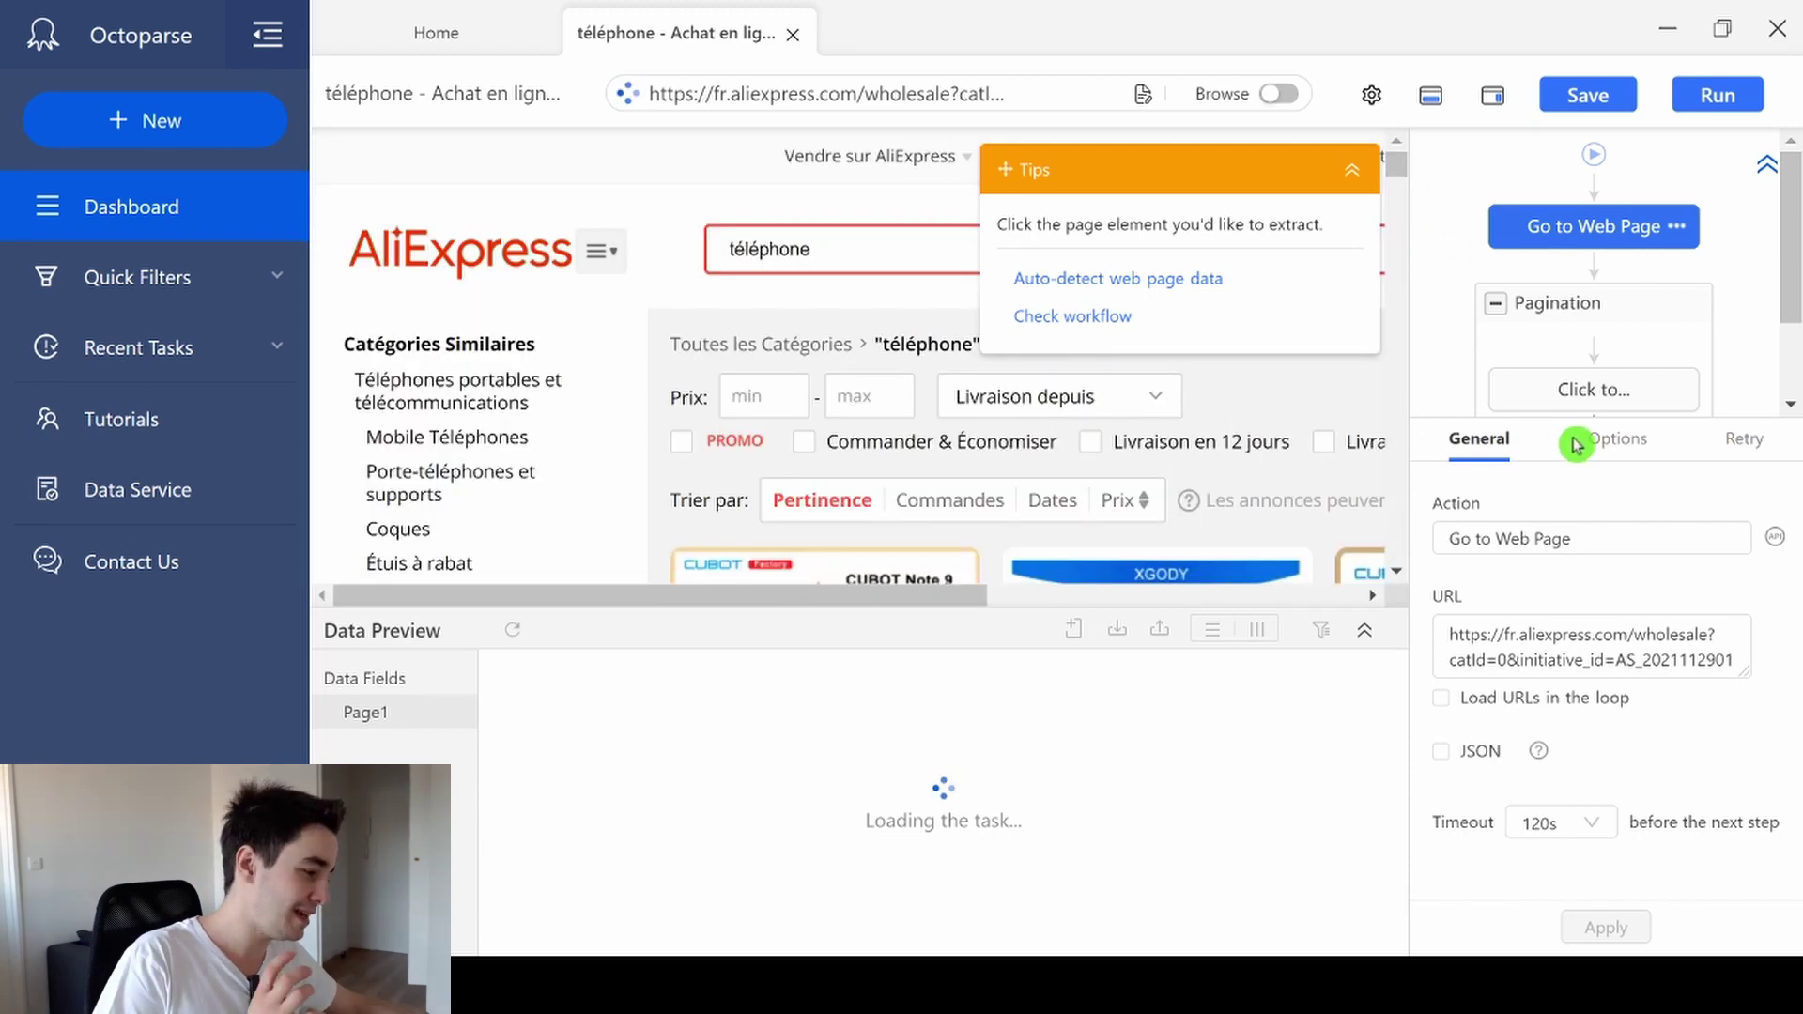
click(1602, 447)
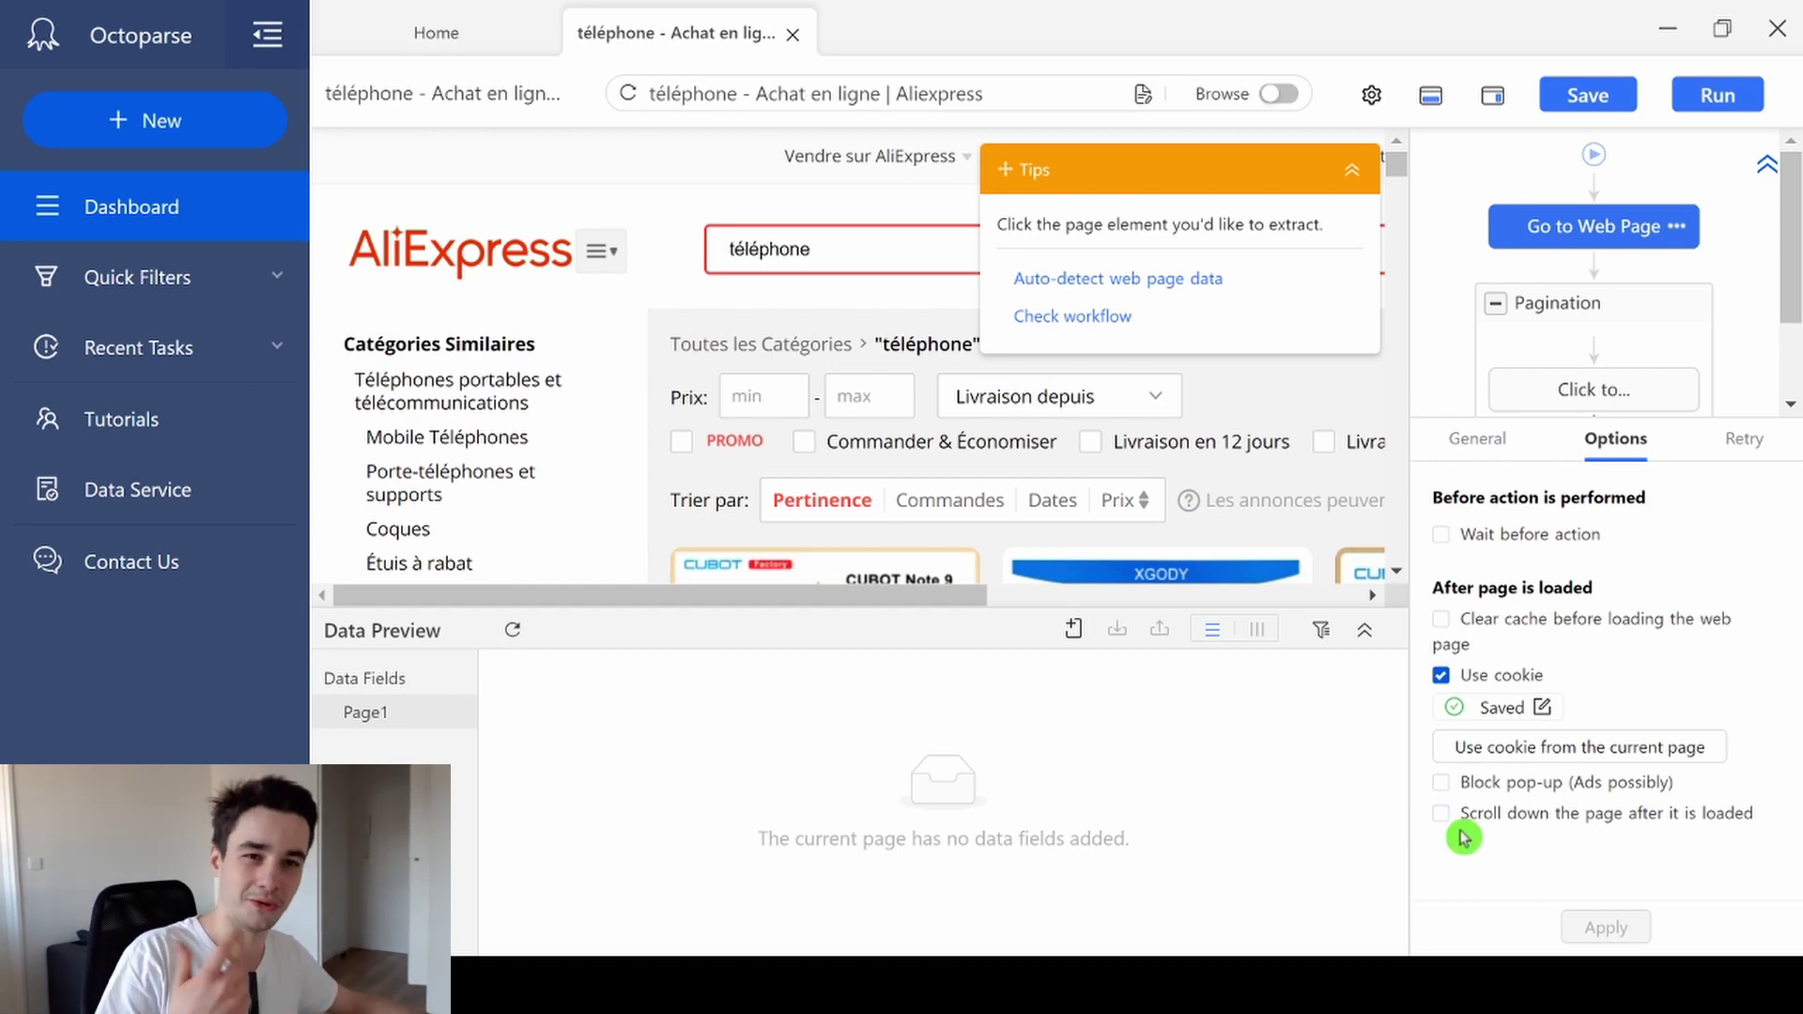
click(1545, 813)
scroll(1548, 796, down, 3)
scroll(1574, 771, down, 1)
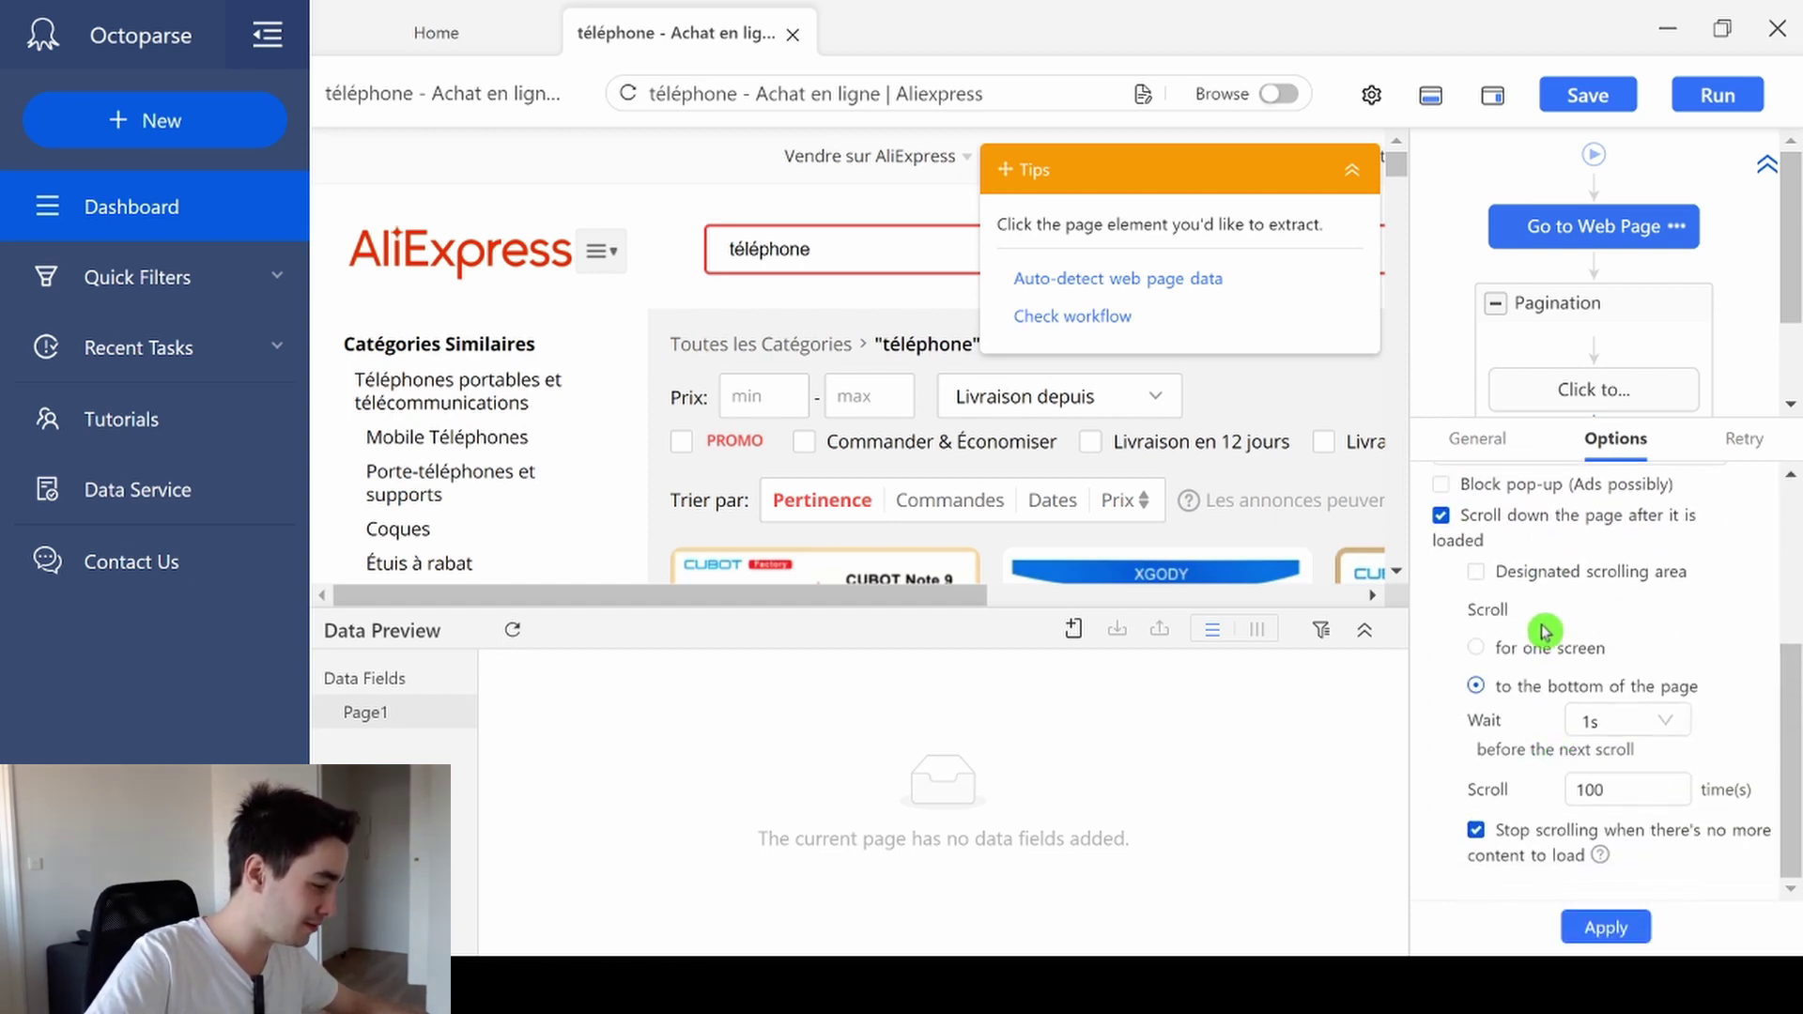
click(1630, 721)
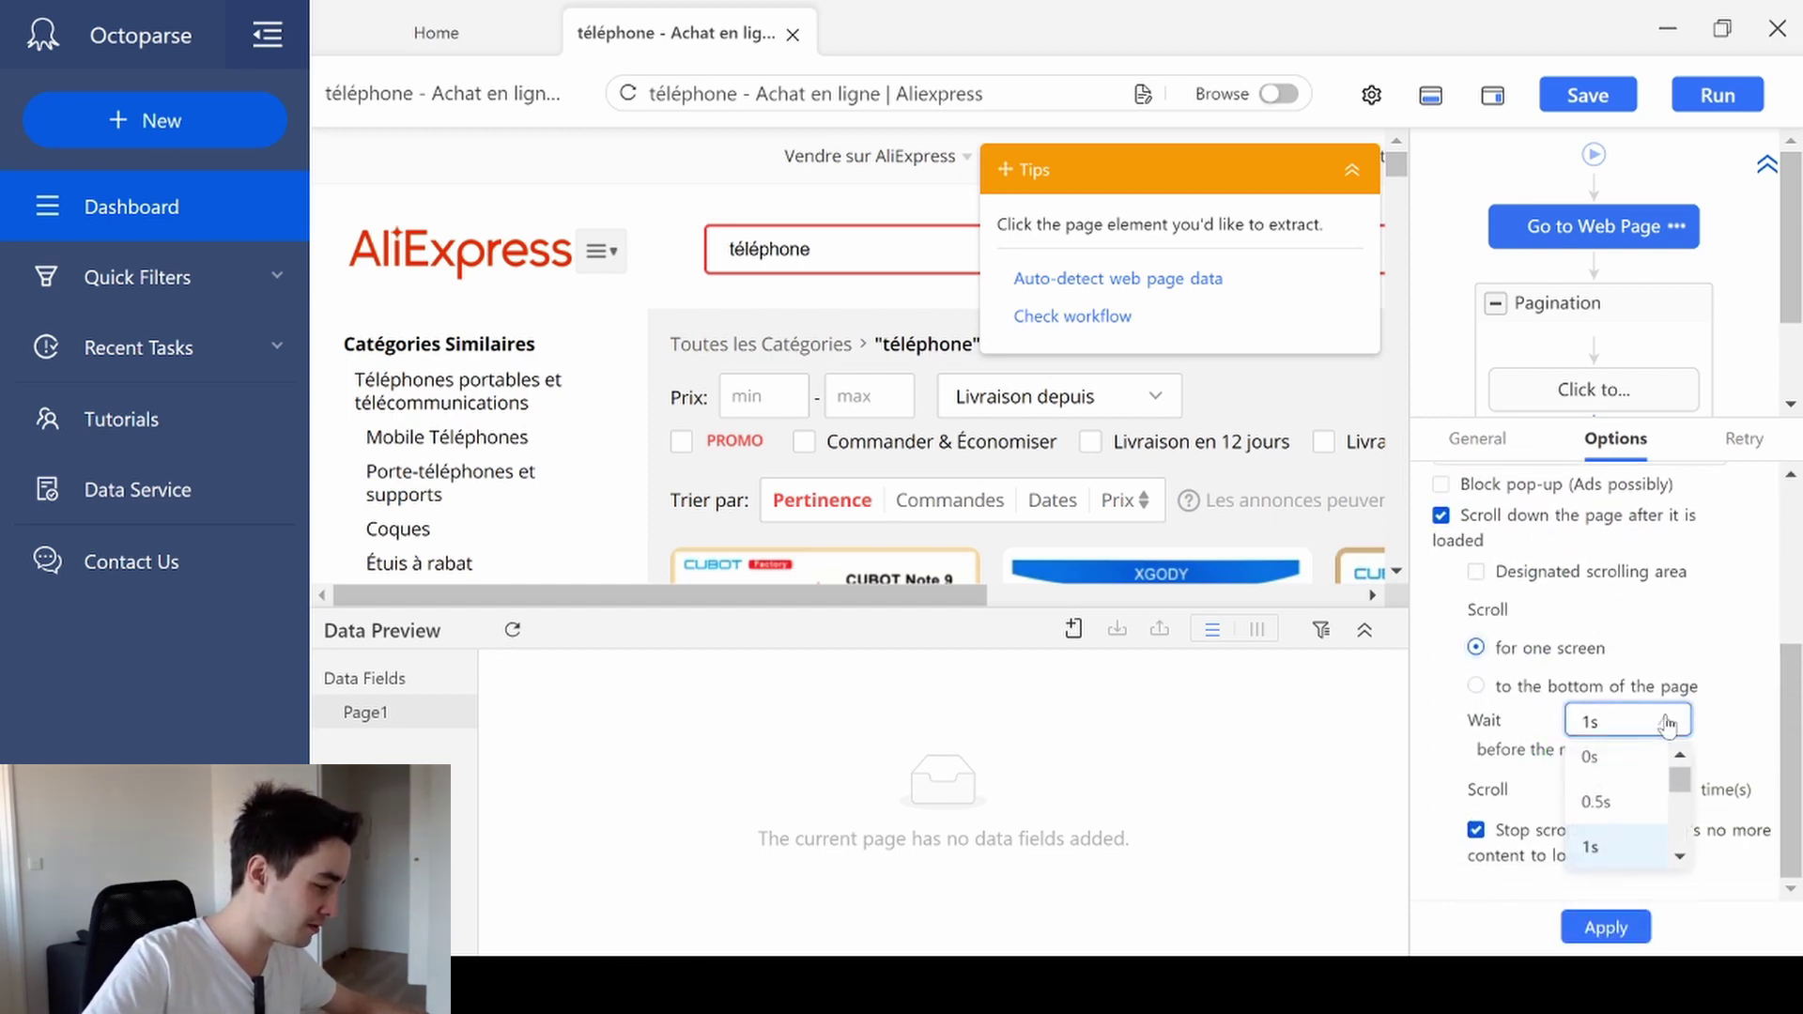
click(1592, 813)
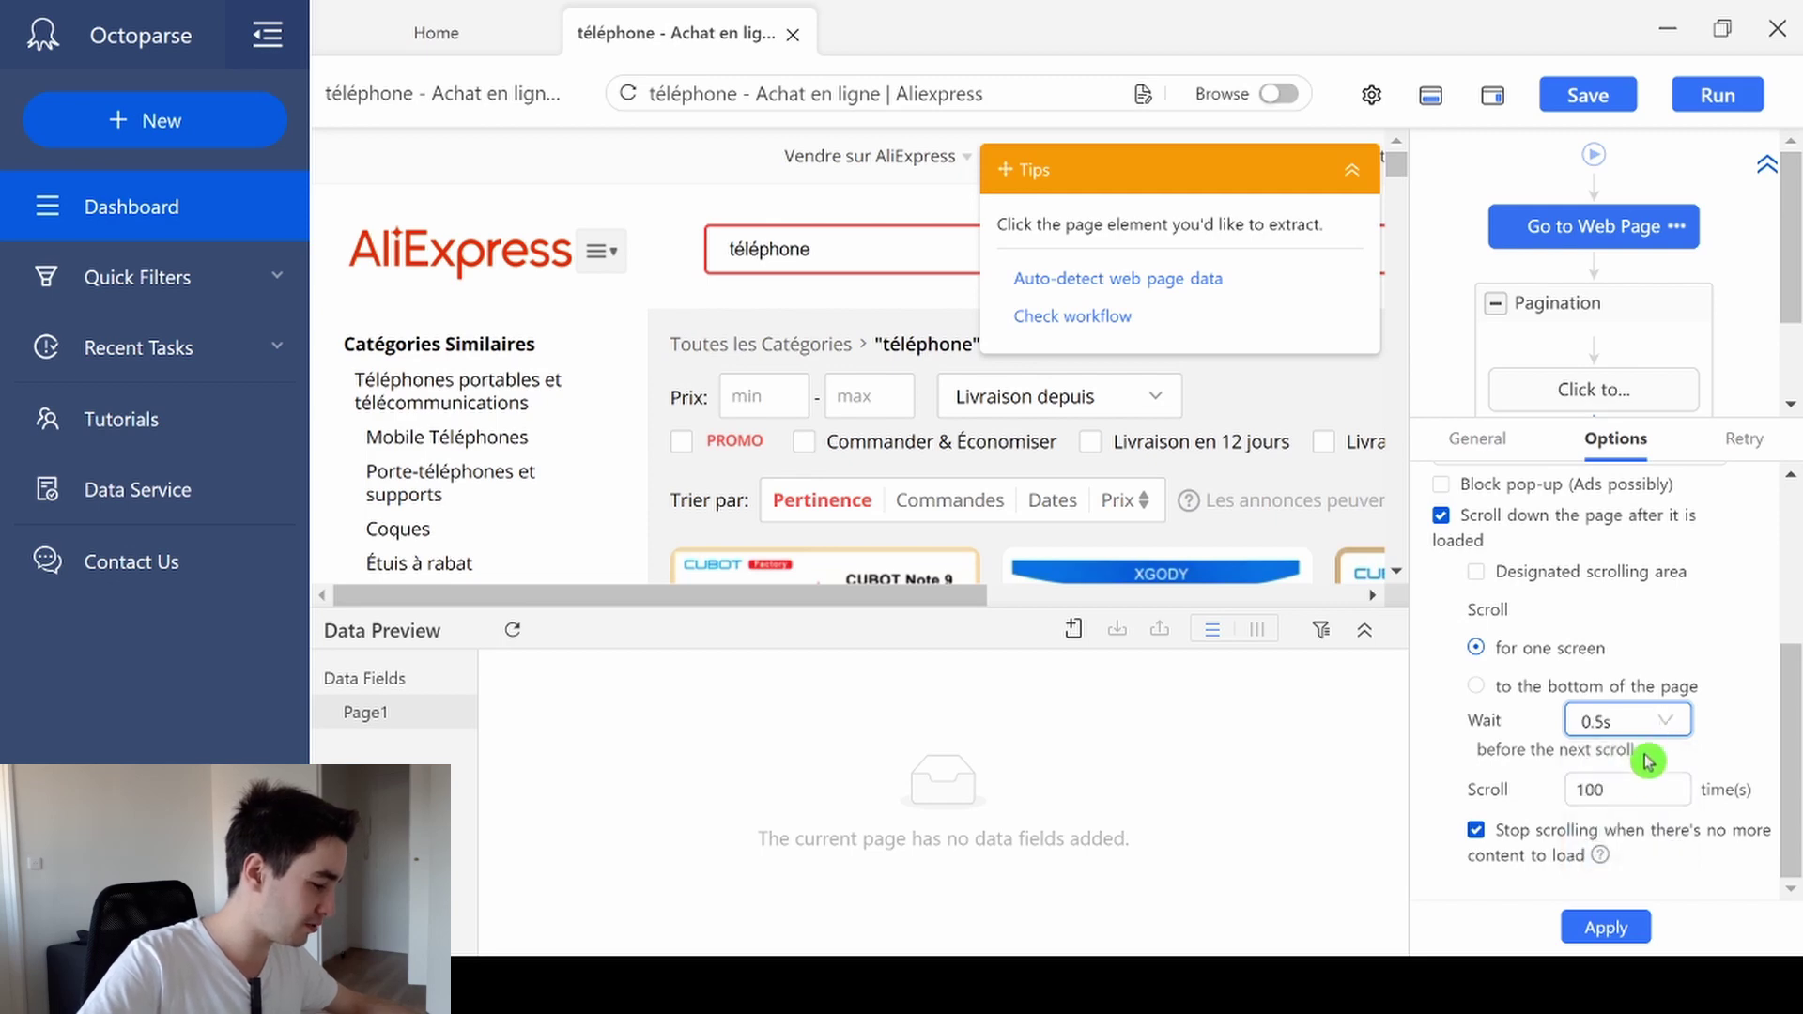
click(1608, 932)
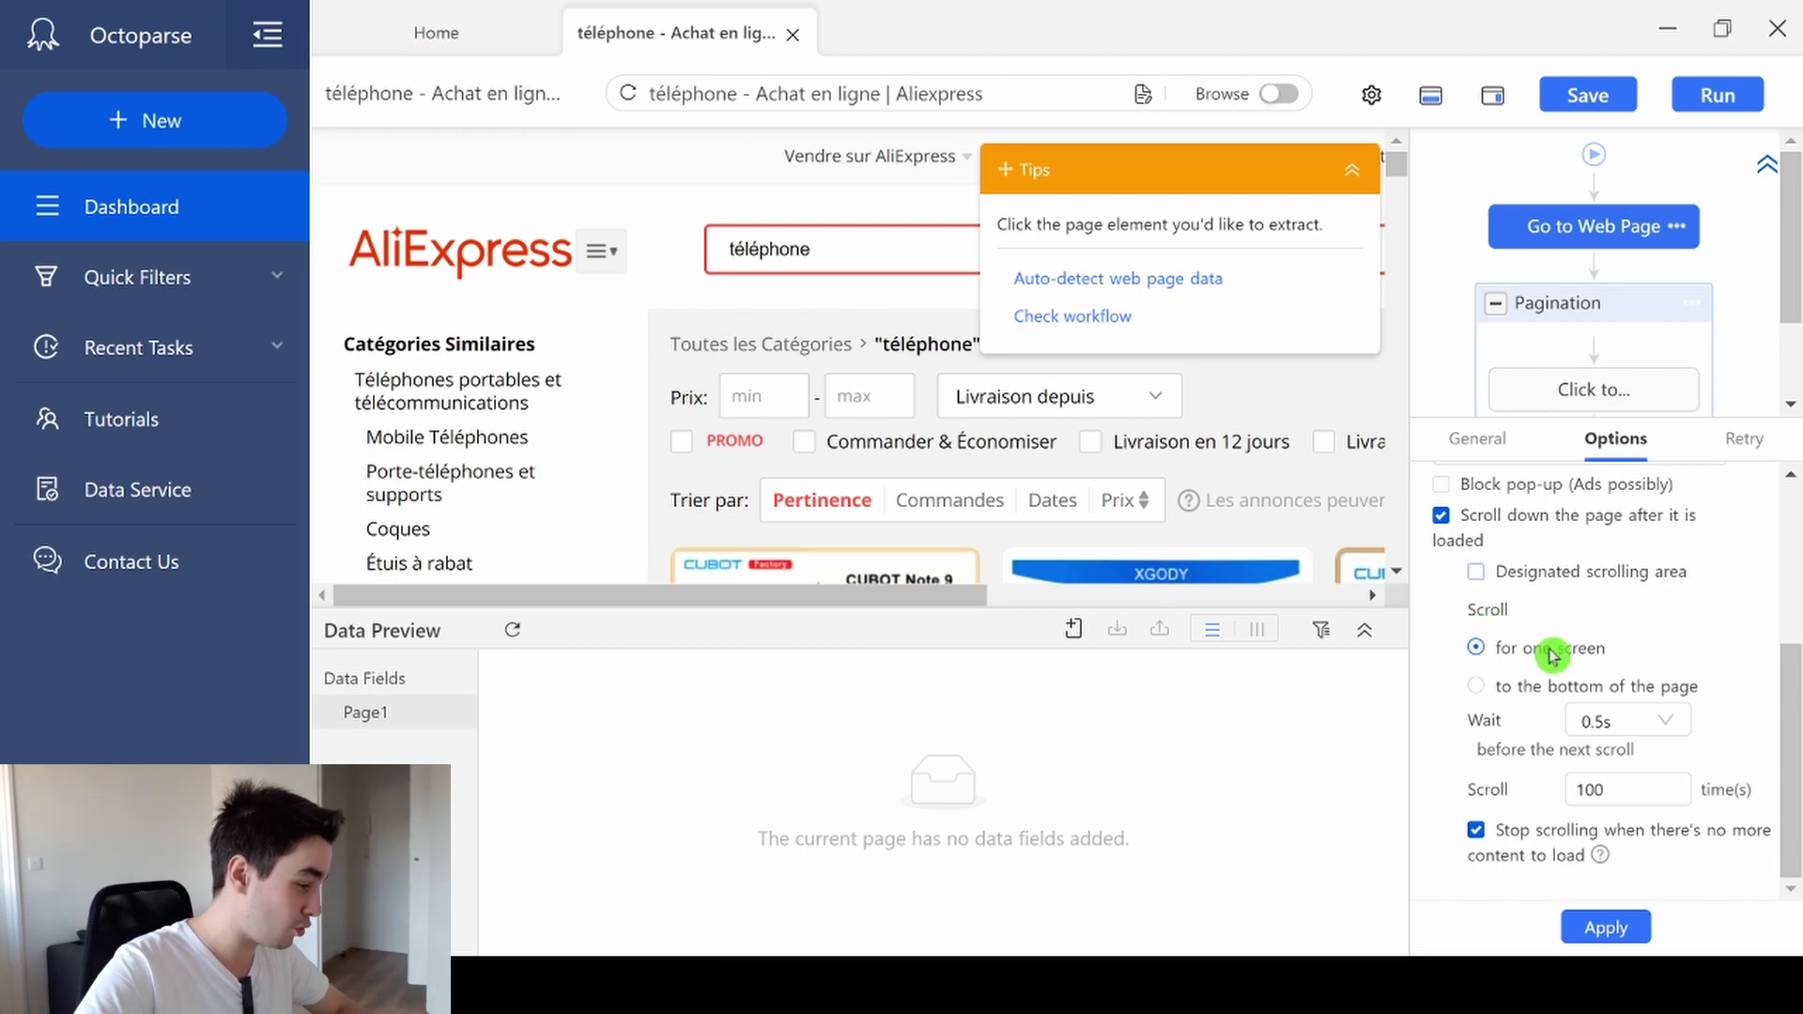
click(1567, 787)
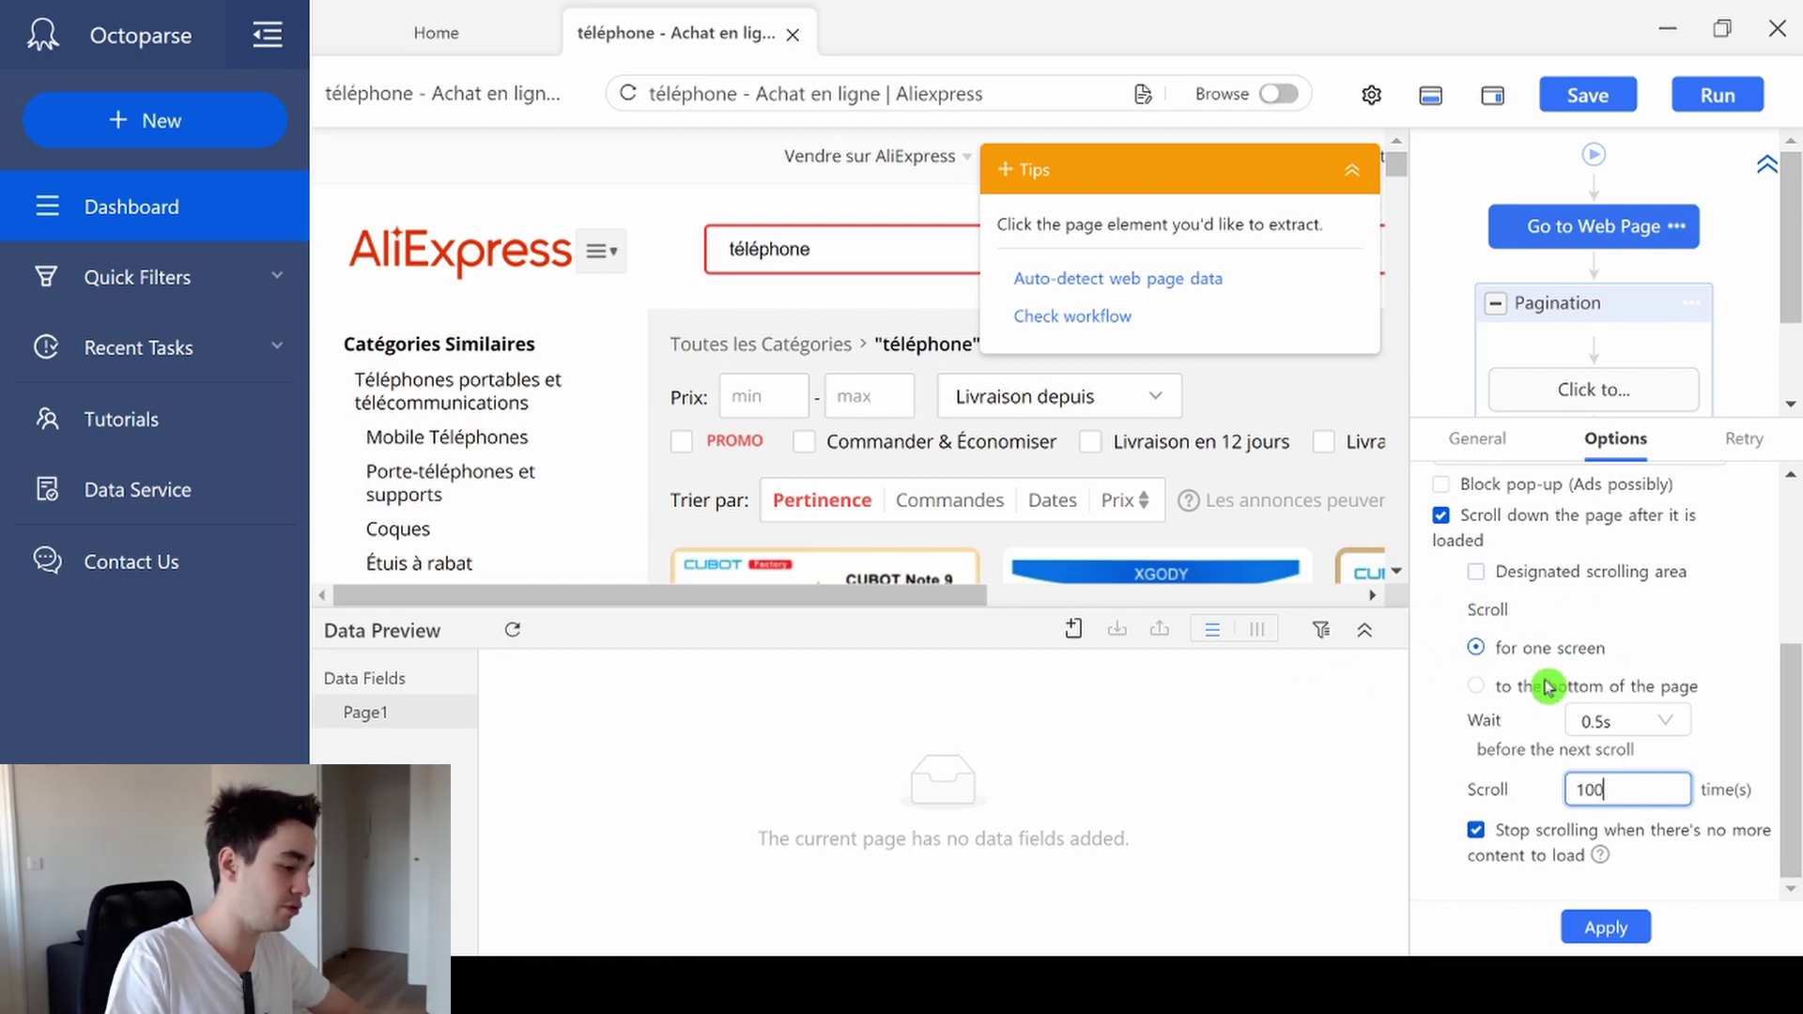
click(1478, 694)
click(1477, 647)
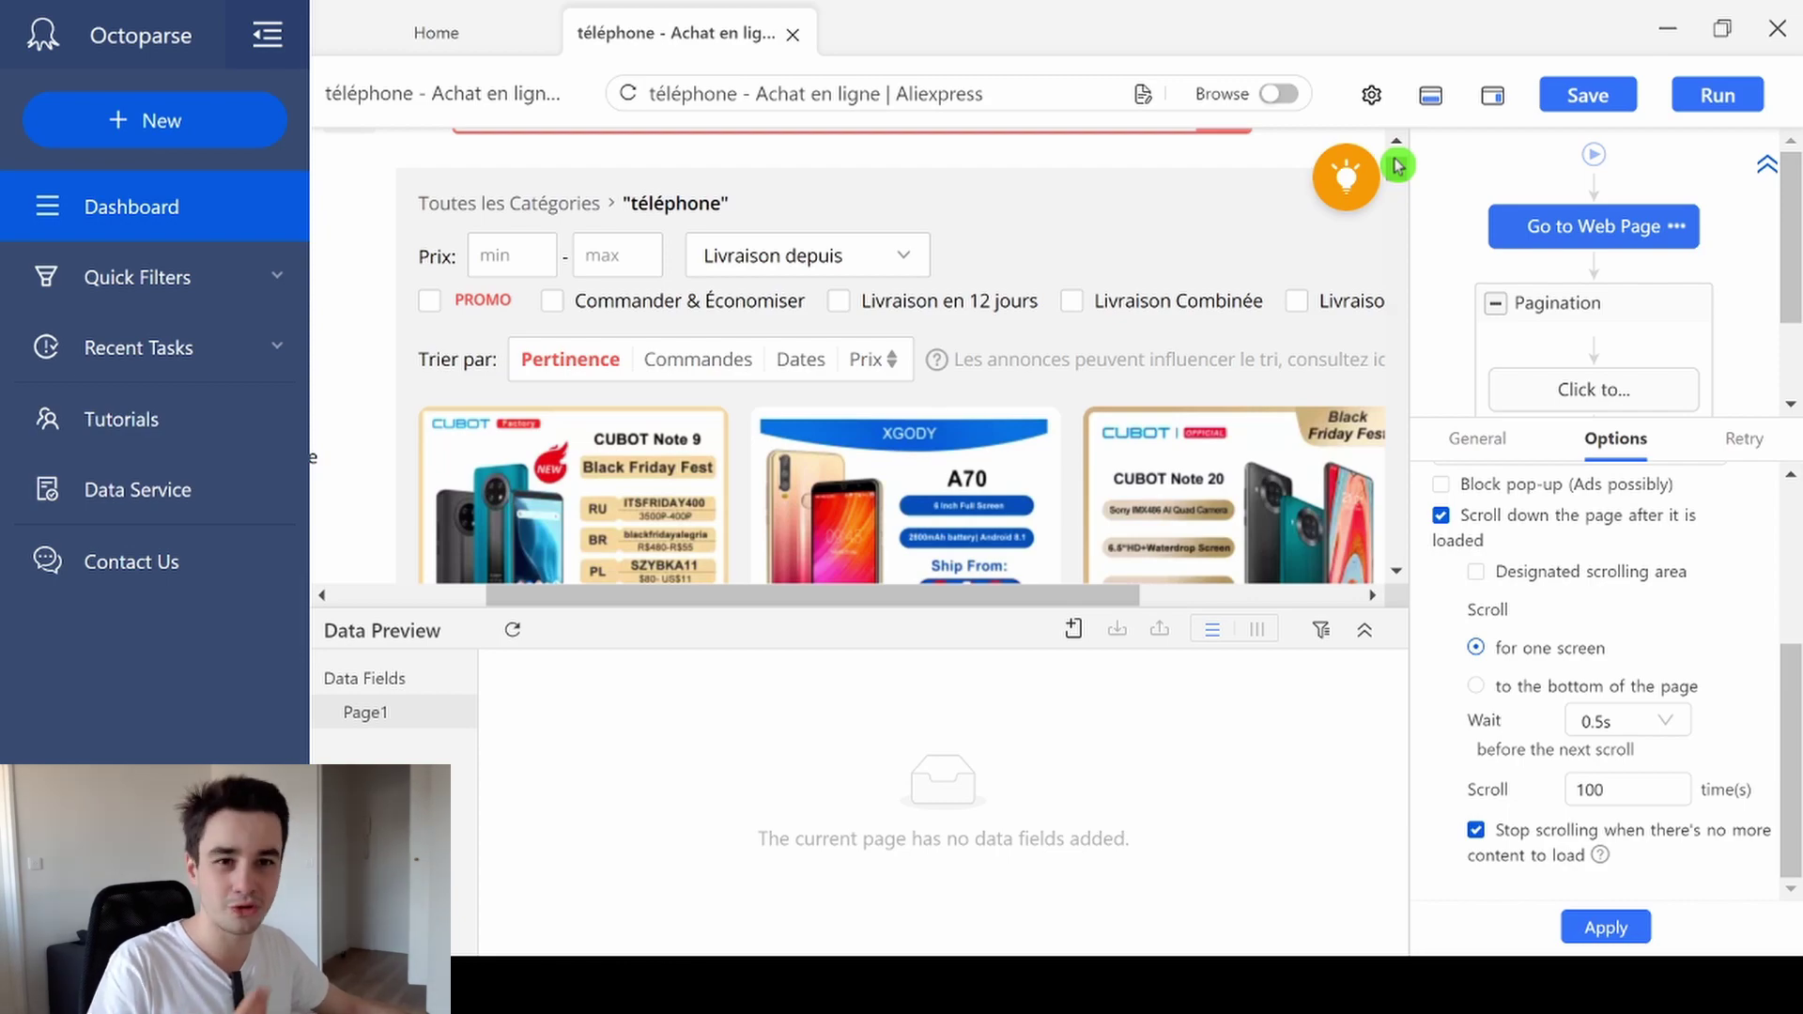
mouse_move(1397, 178)
mouse_down()
mouse_move(1426, 330)
mouse_move(1365, 492)
mouse_move(1359, 538)
mouse_move(1381, 550)
mouse_move(1369, 422)
mouse_move(1416, 284)
mouse_move(1397, 155)
mouse_move(1397, 179)
mouse_up()
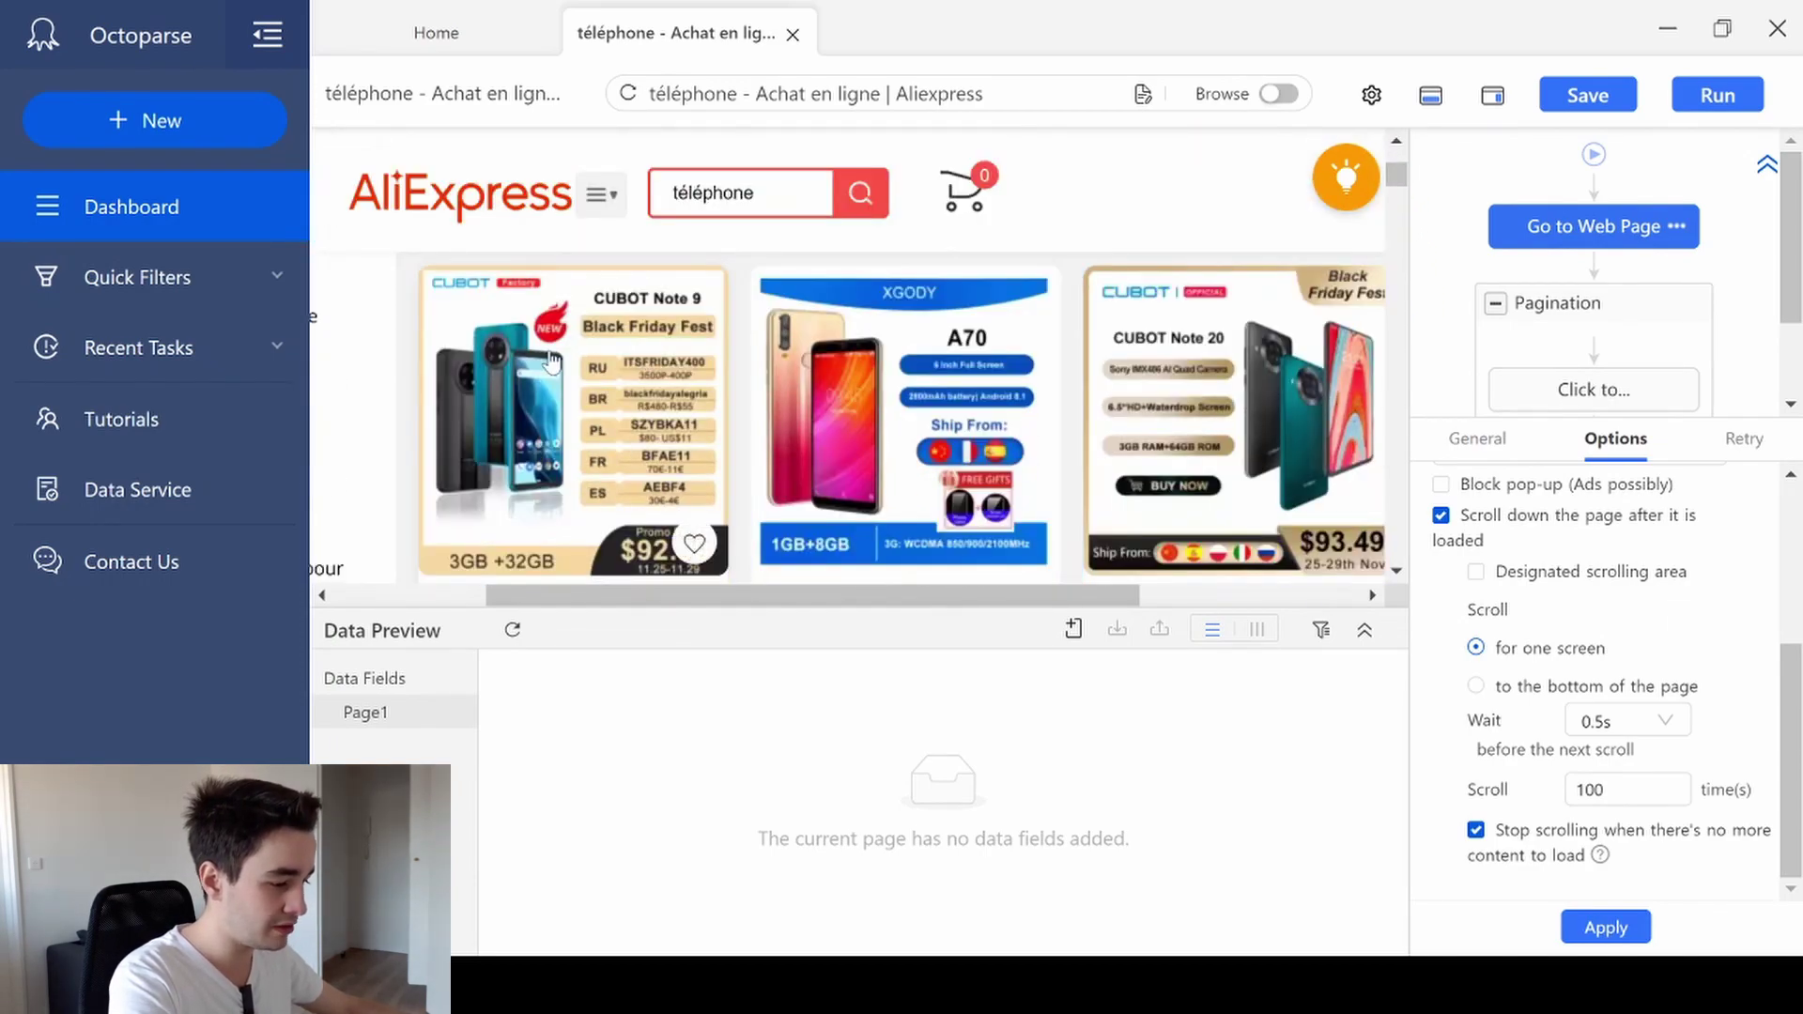
click(551, 363)
click(1246, 596)
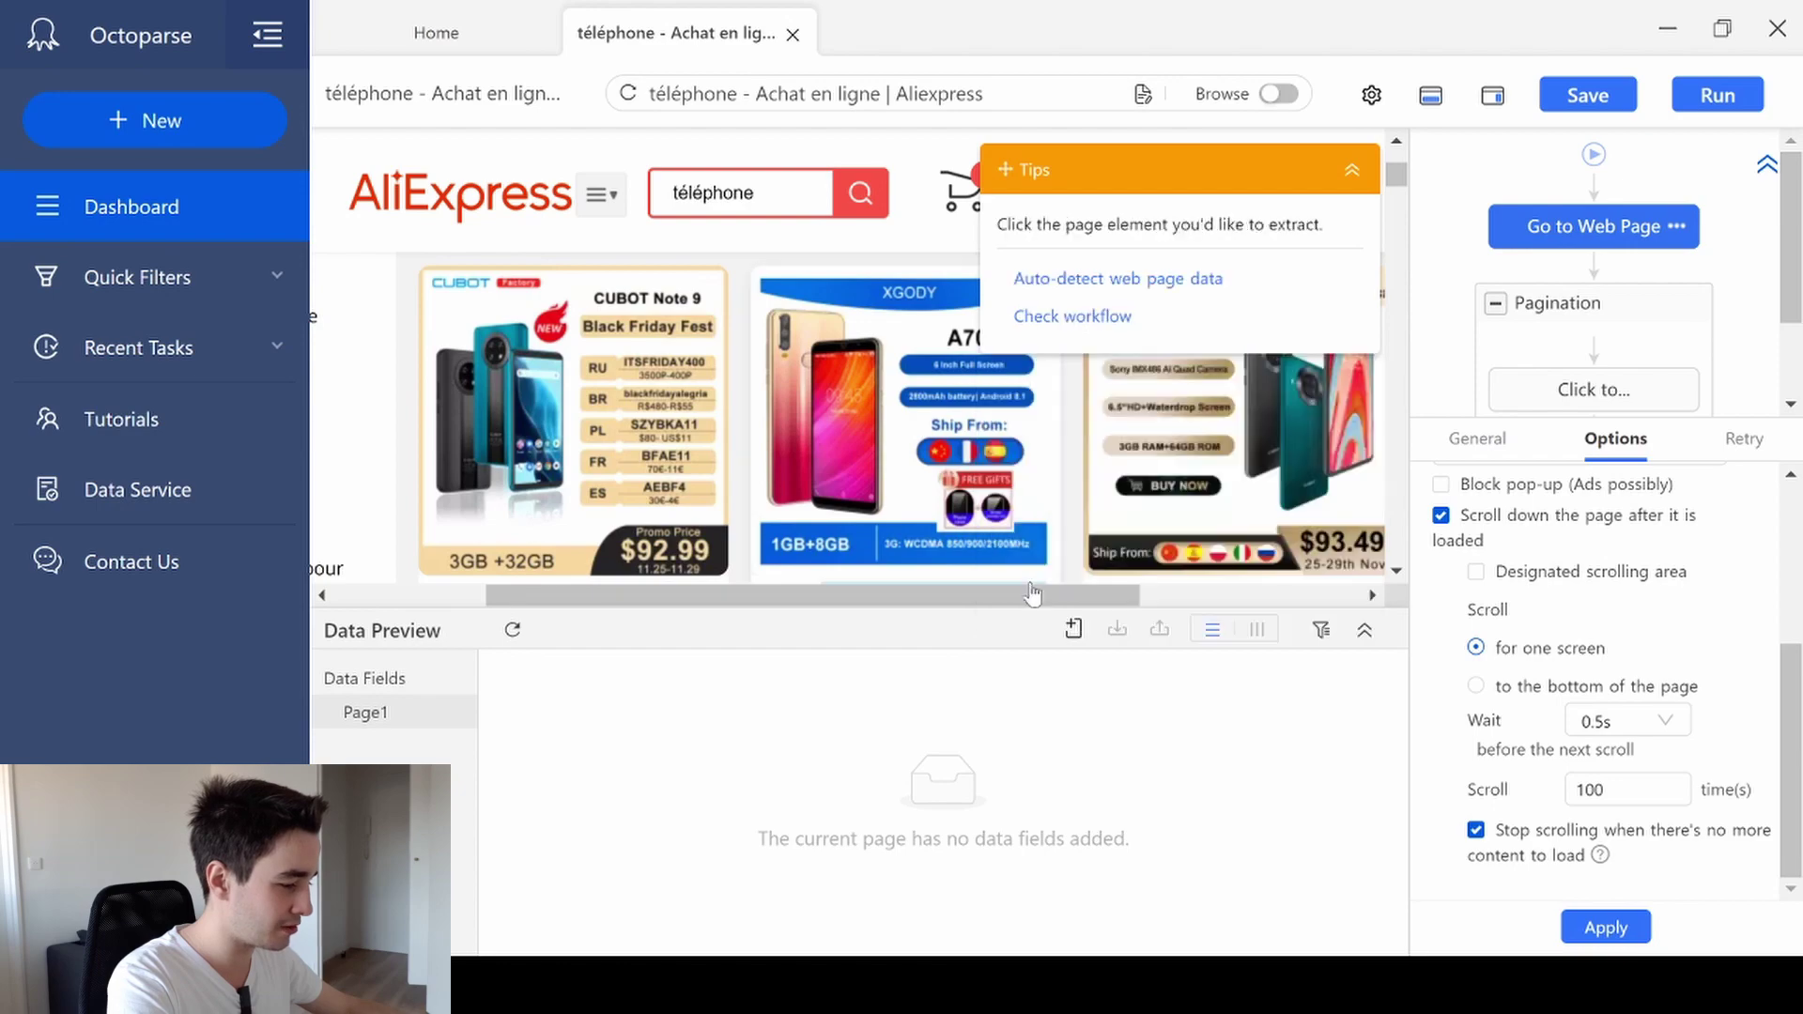
Select the CUBOT Note 9 product image together with all similar images and extract their image URLs
drag(1033, 594, 1127, 594)
click(1352, 170)
drag(1393, 186, 1347, 172)
scroll(490, 422, down, 3)
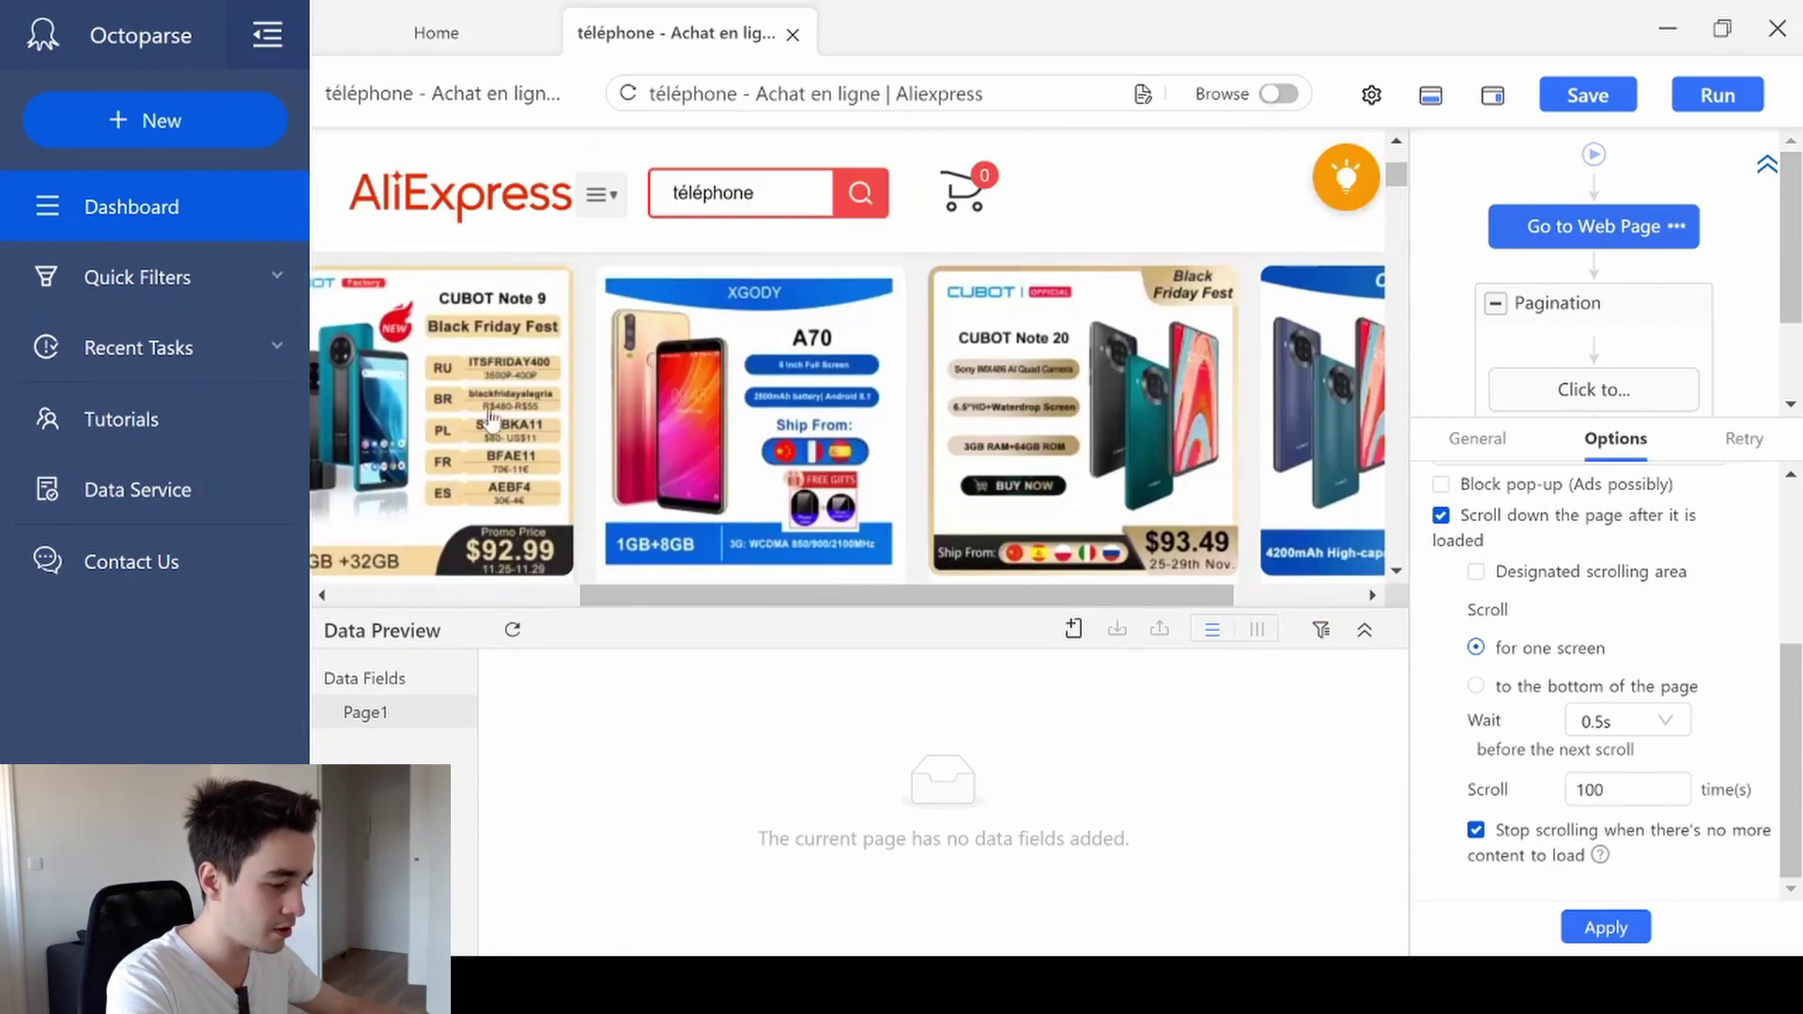
click(418, 399)
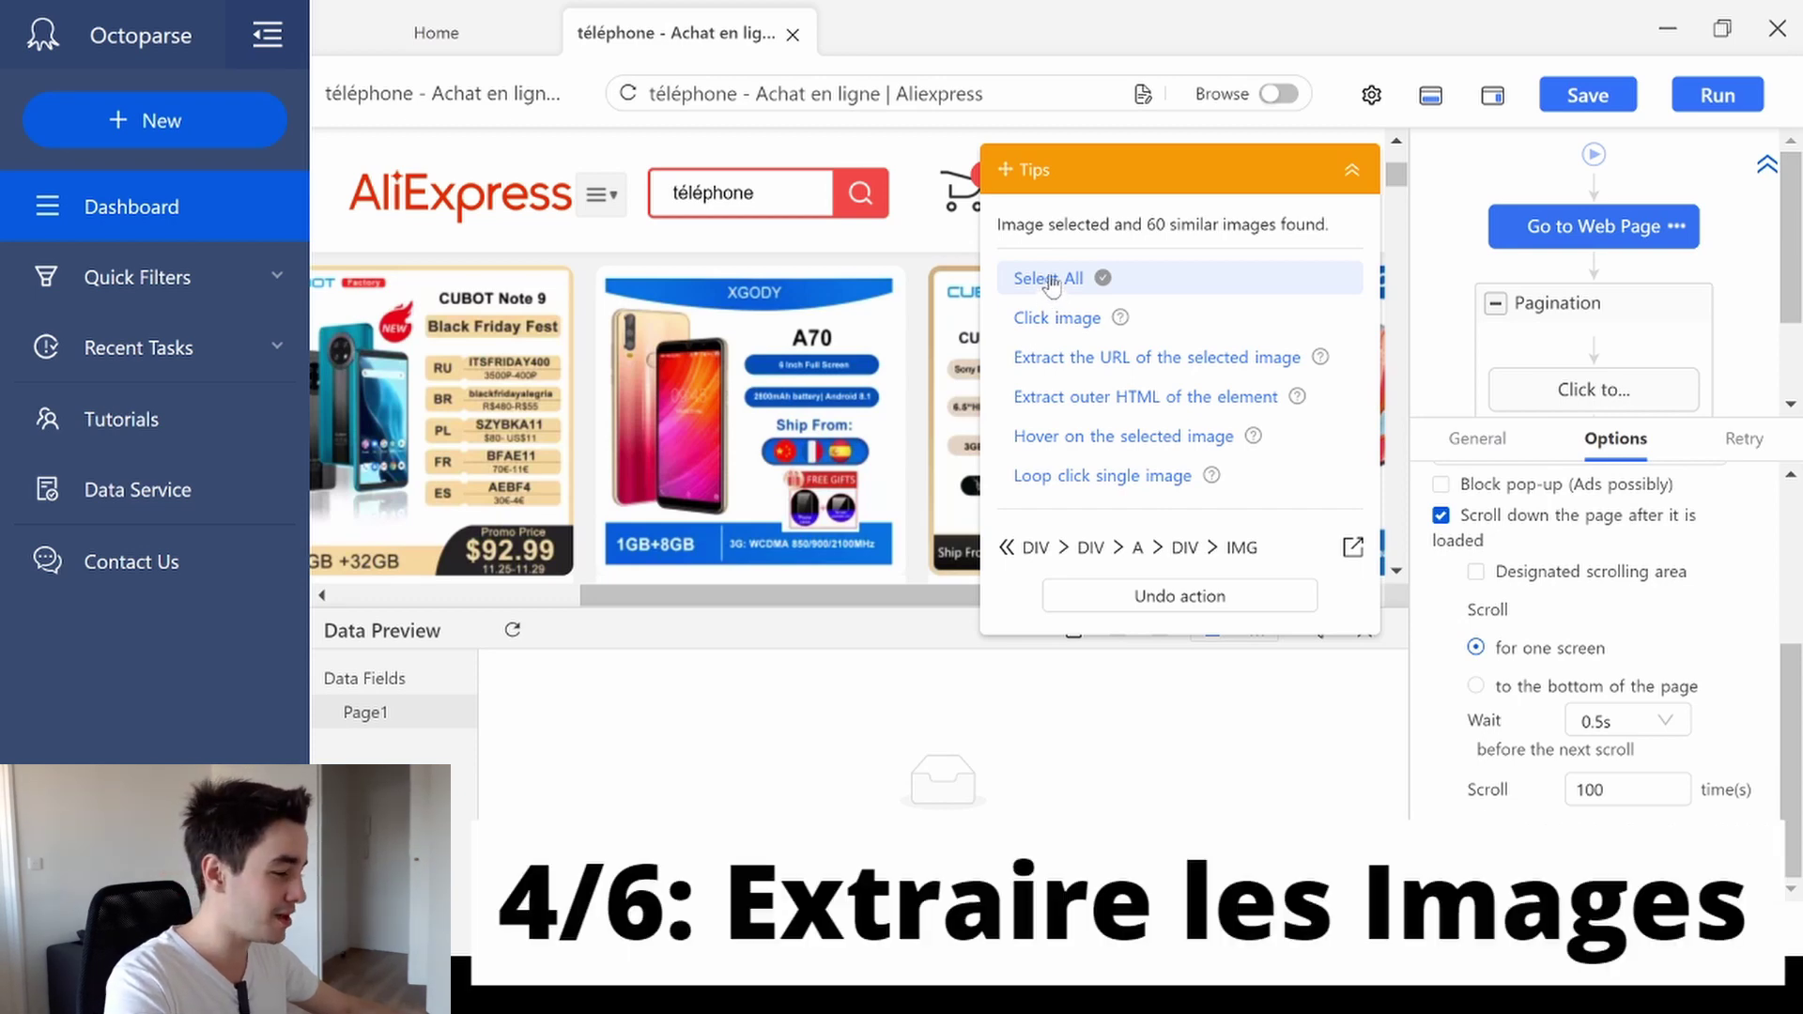
click(1057, 278)
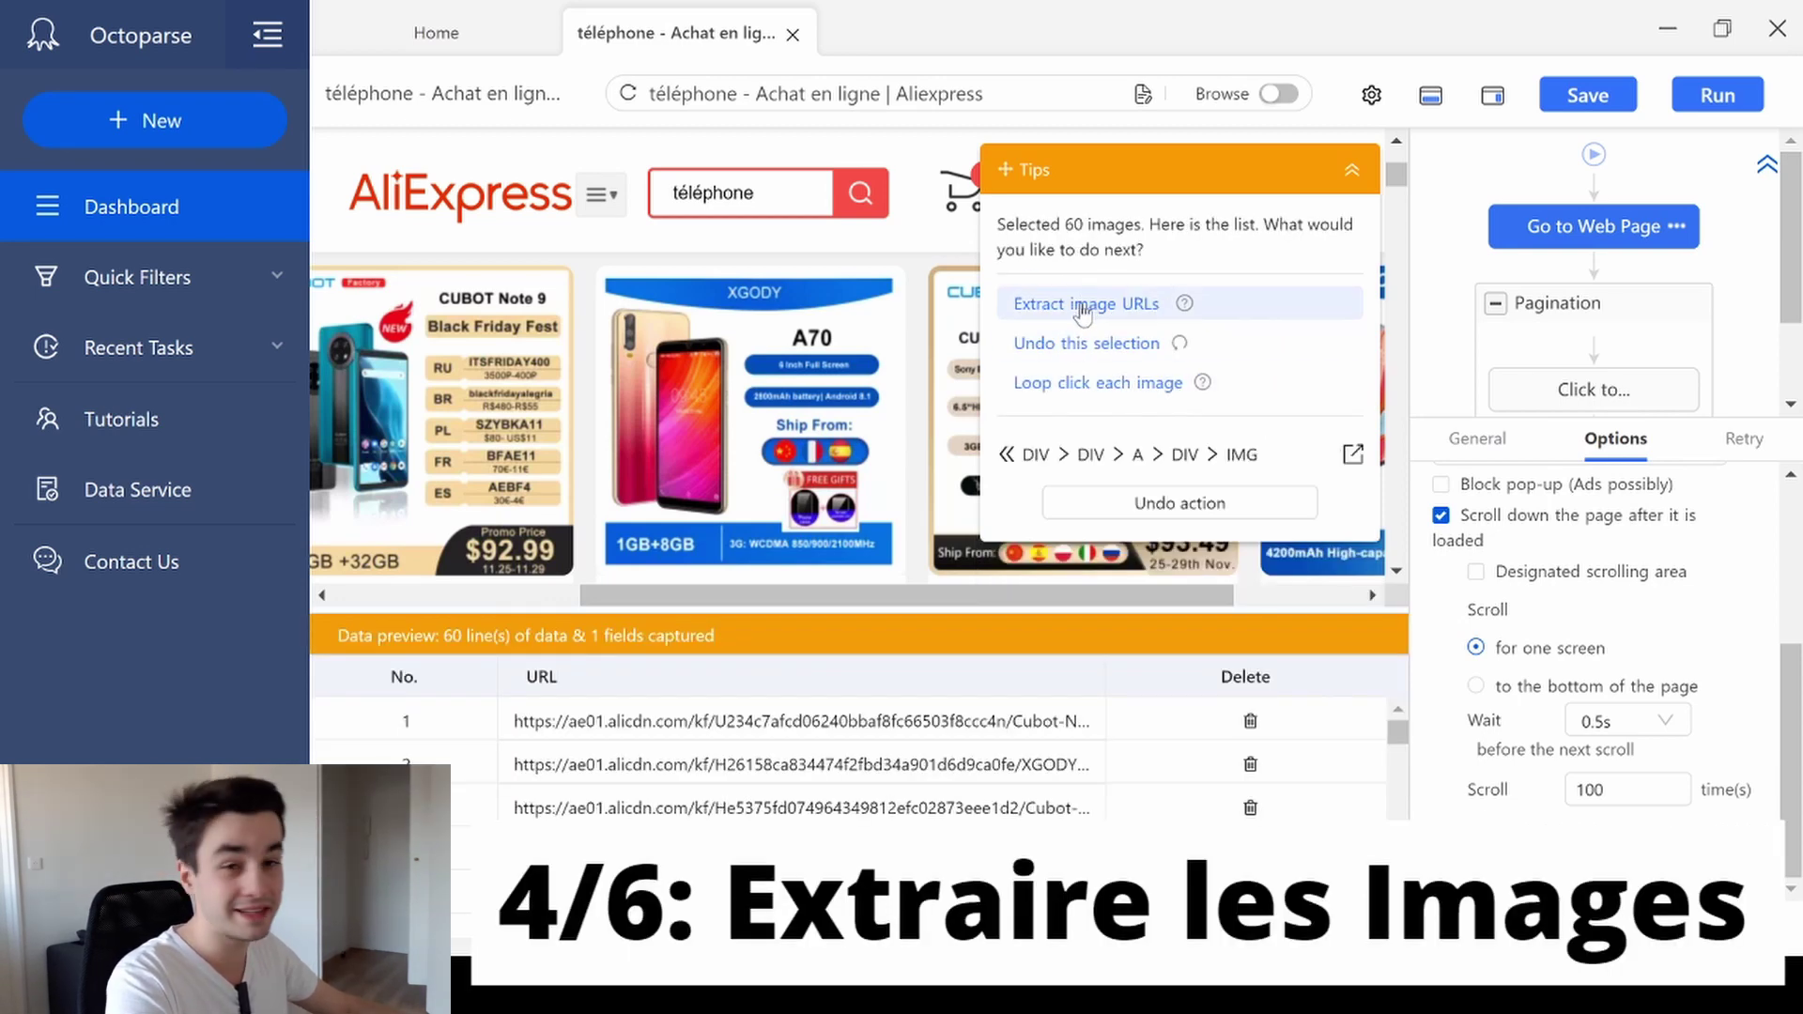
click(1080, 306)
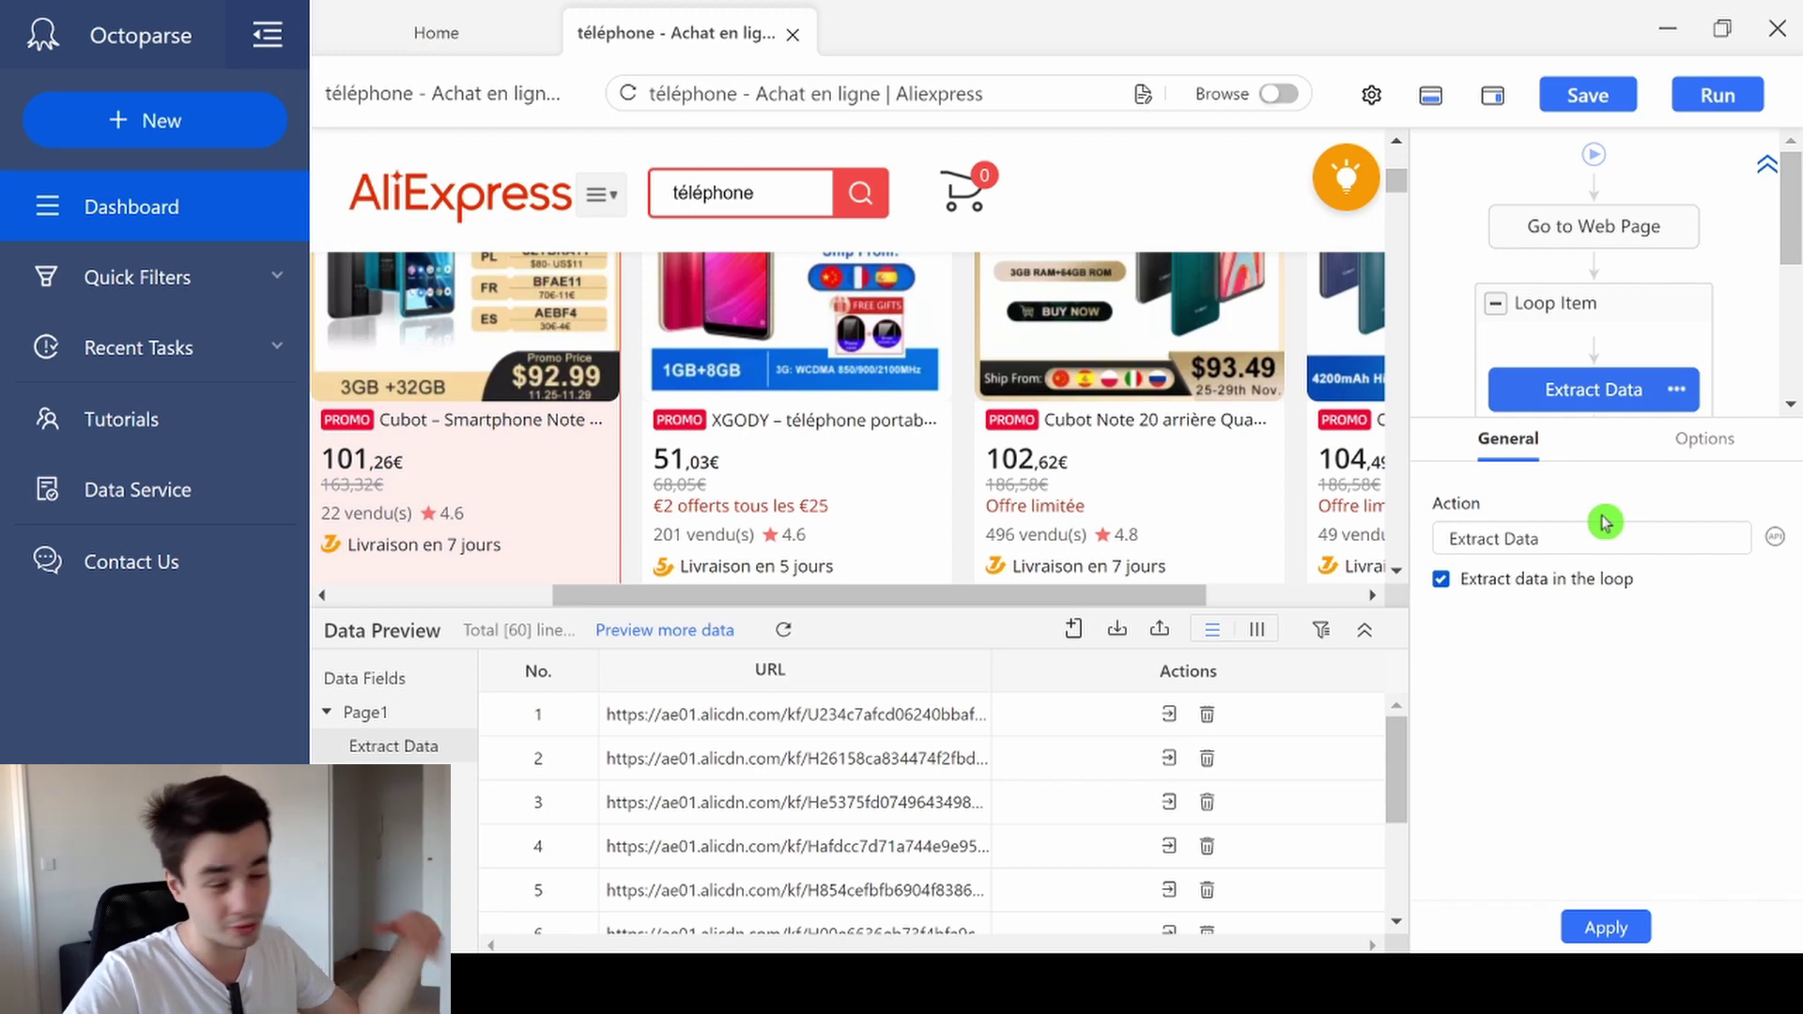
Move the Loop Item with its Extract Data action inside the Pagination loop, before the Click to Paginate action
mouse_move(1574, 265)
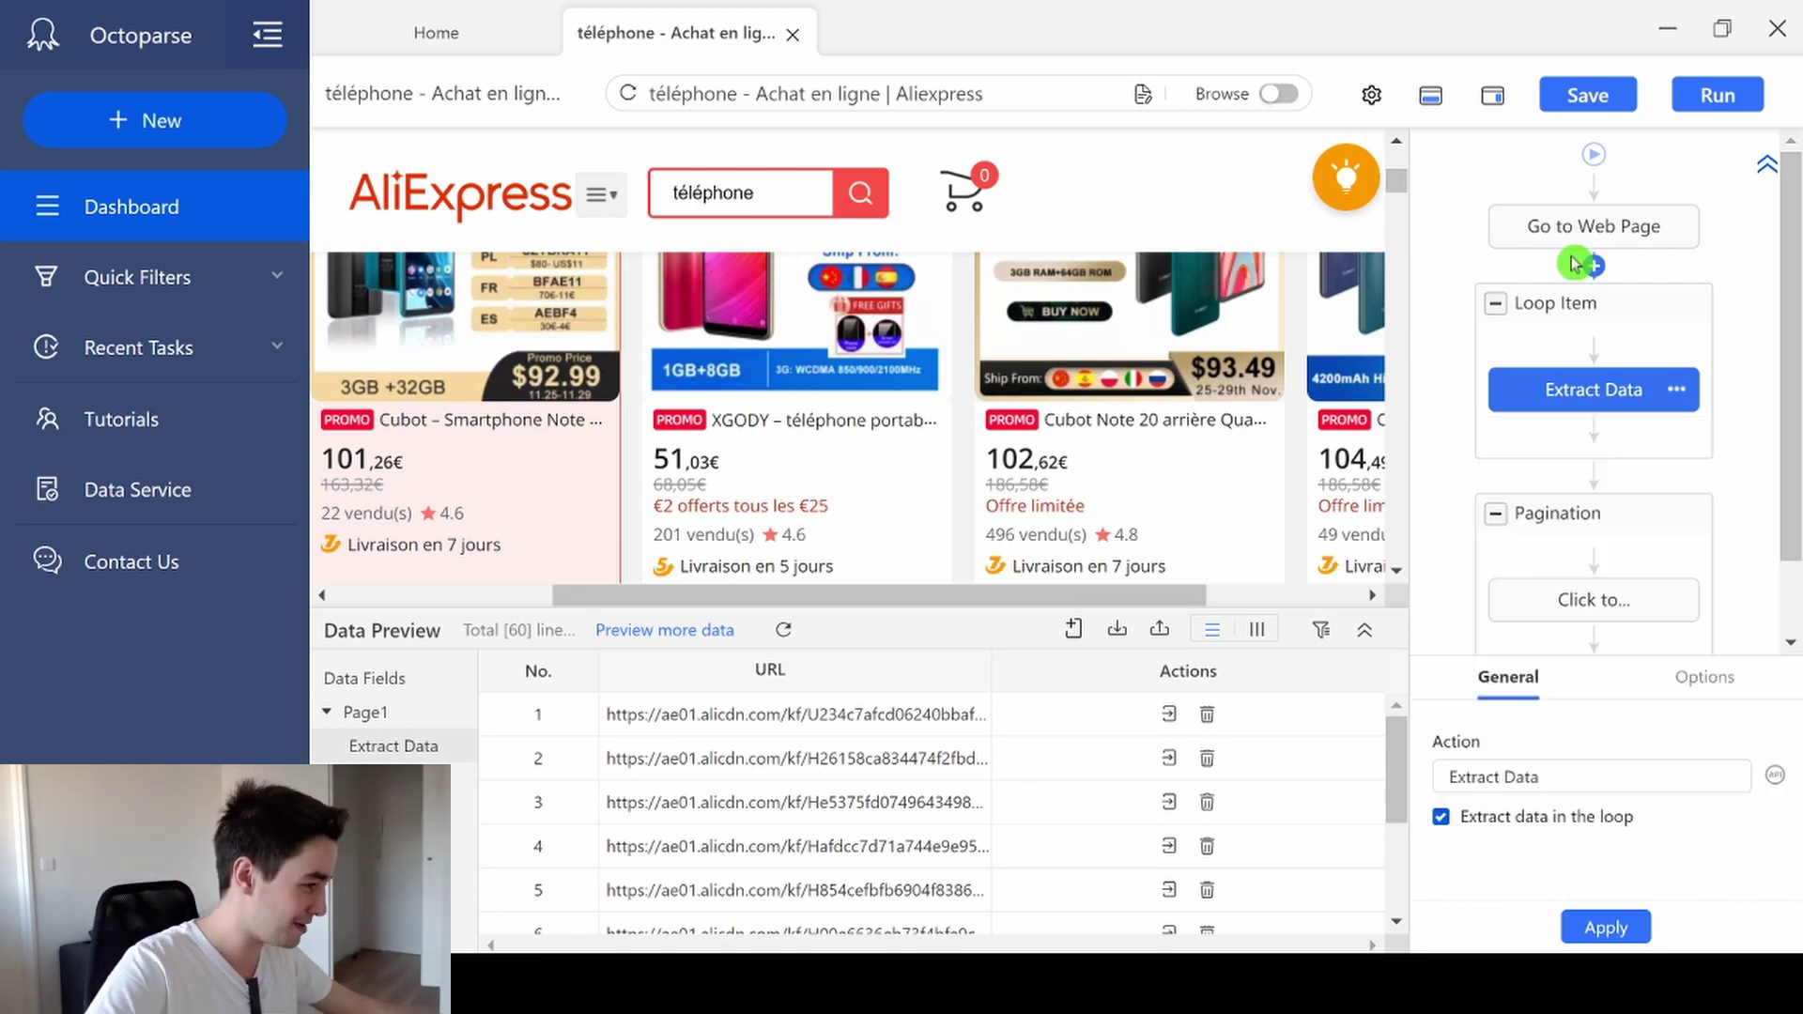
drag(1575, 310, 1561, 478)
scroll(1642, 292, down, 1)
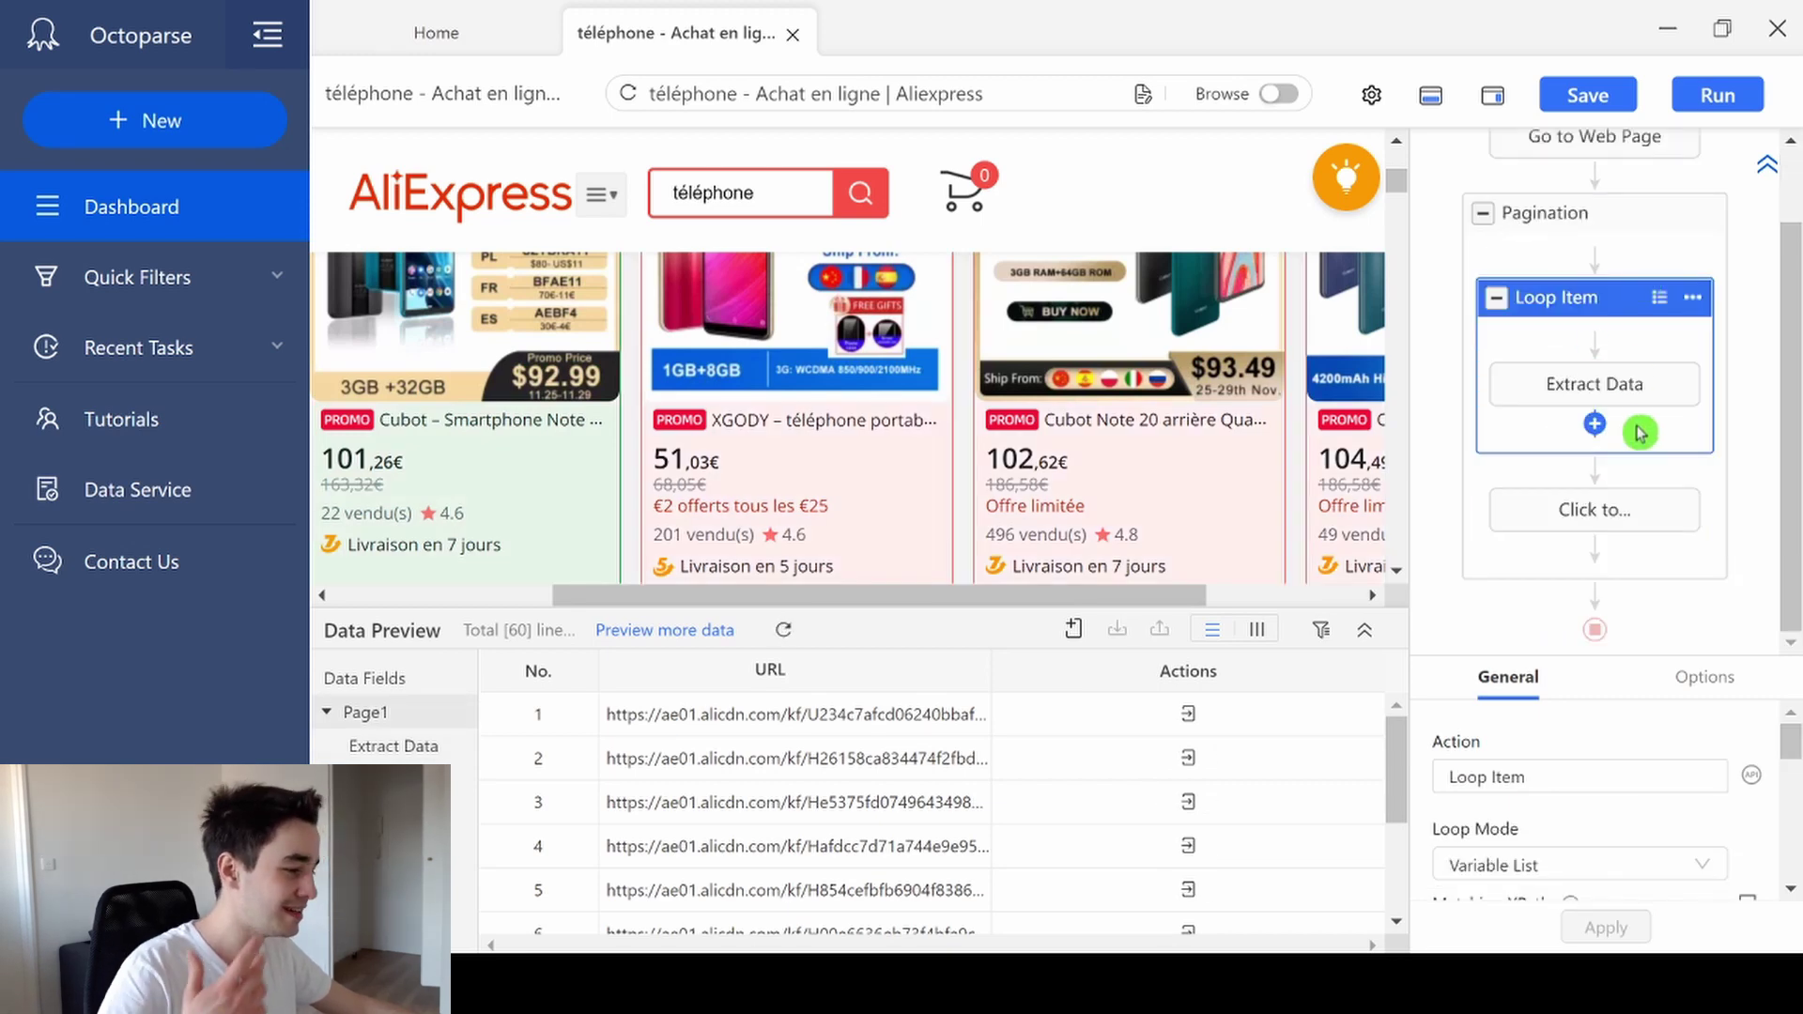
Enable scrolling down after the page is loaded for the Click to Paginate action, scrolling for one screen
click(1592, 516)
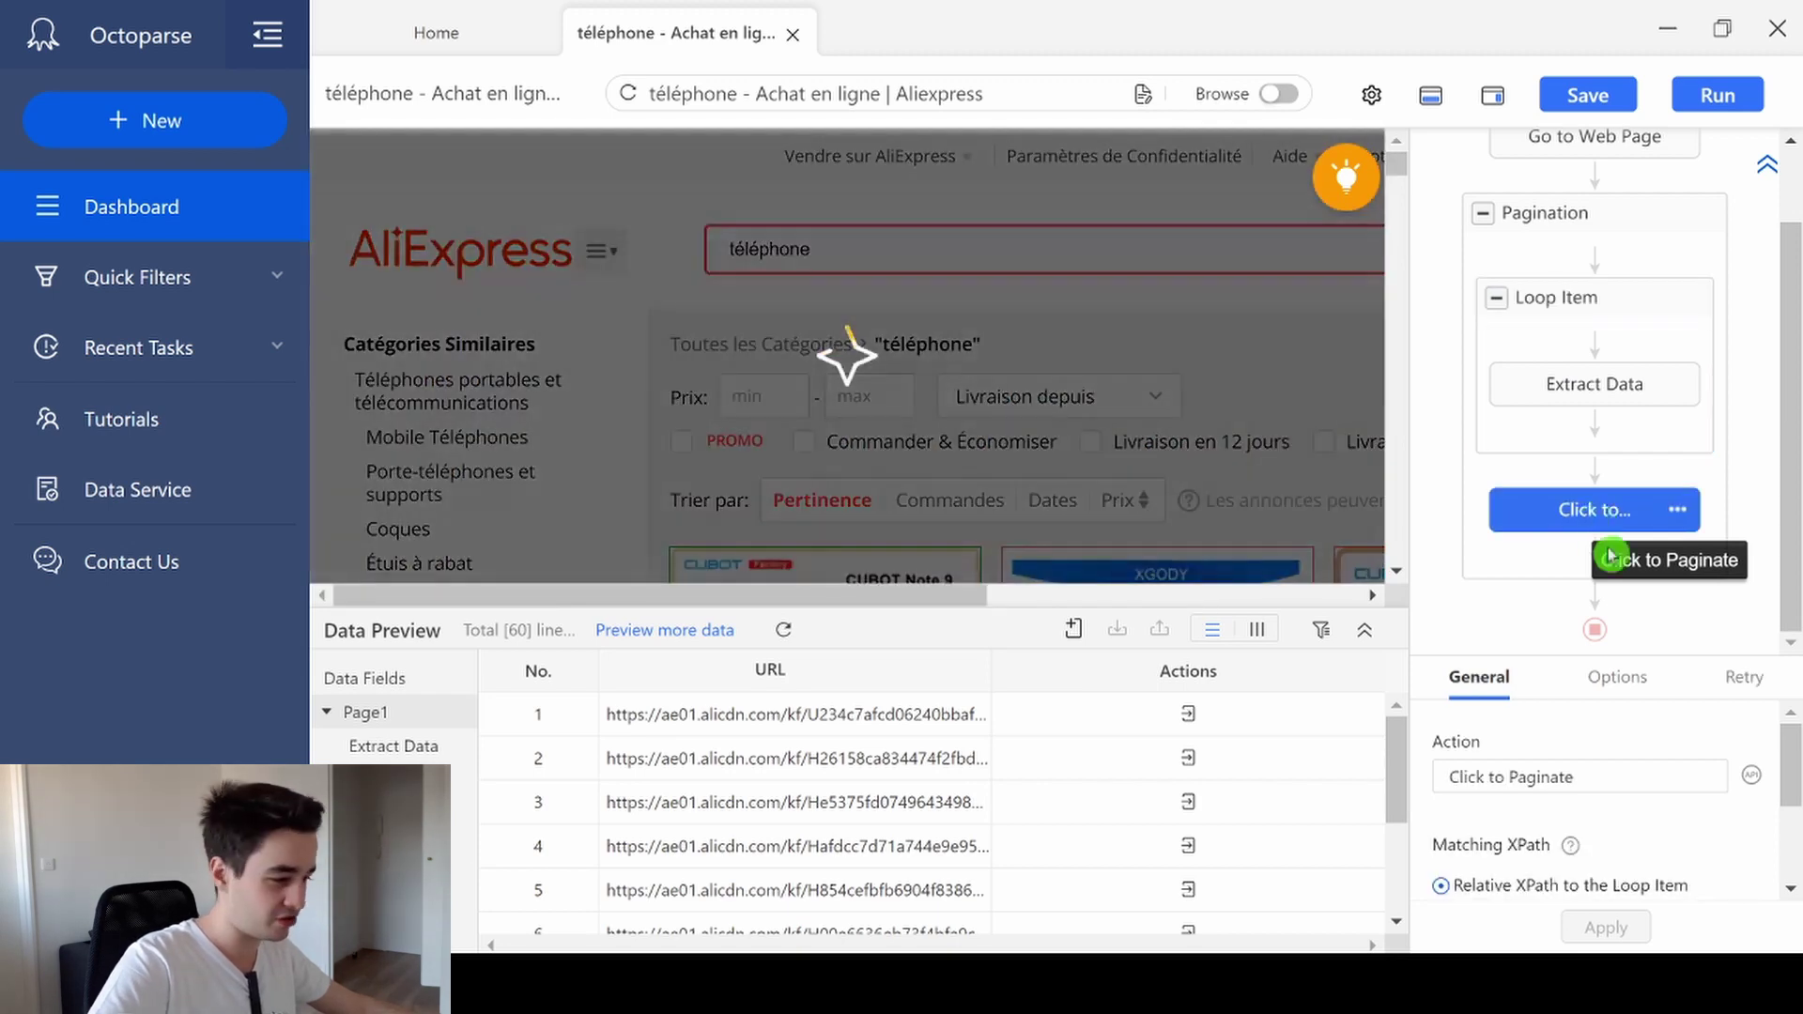
click(1613, 678)
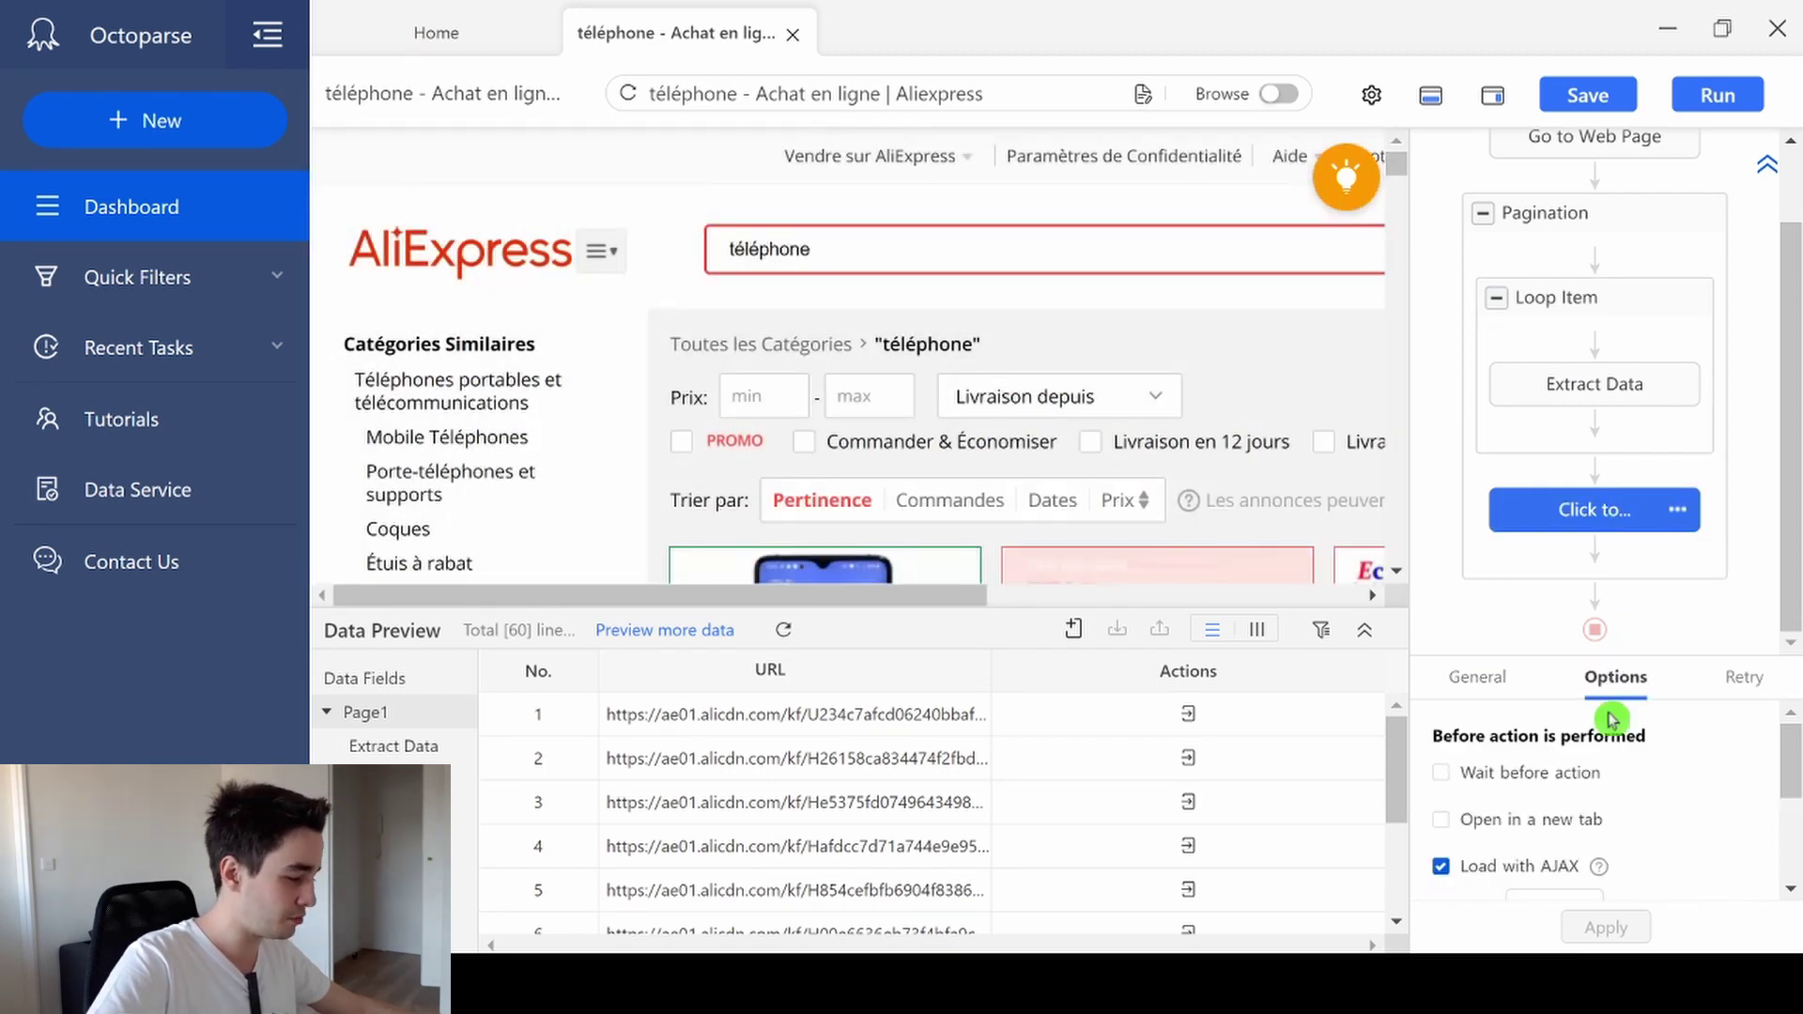
scroll(1610, 765, down, 5)
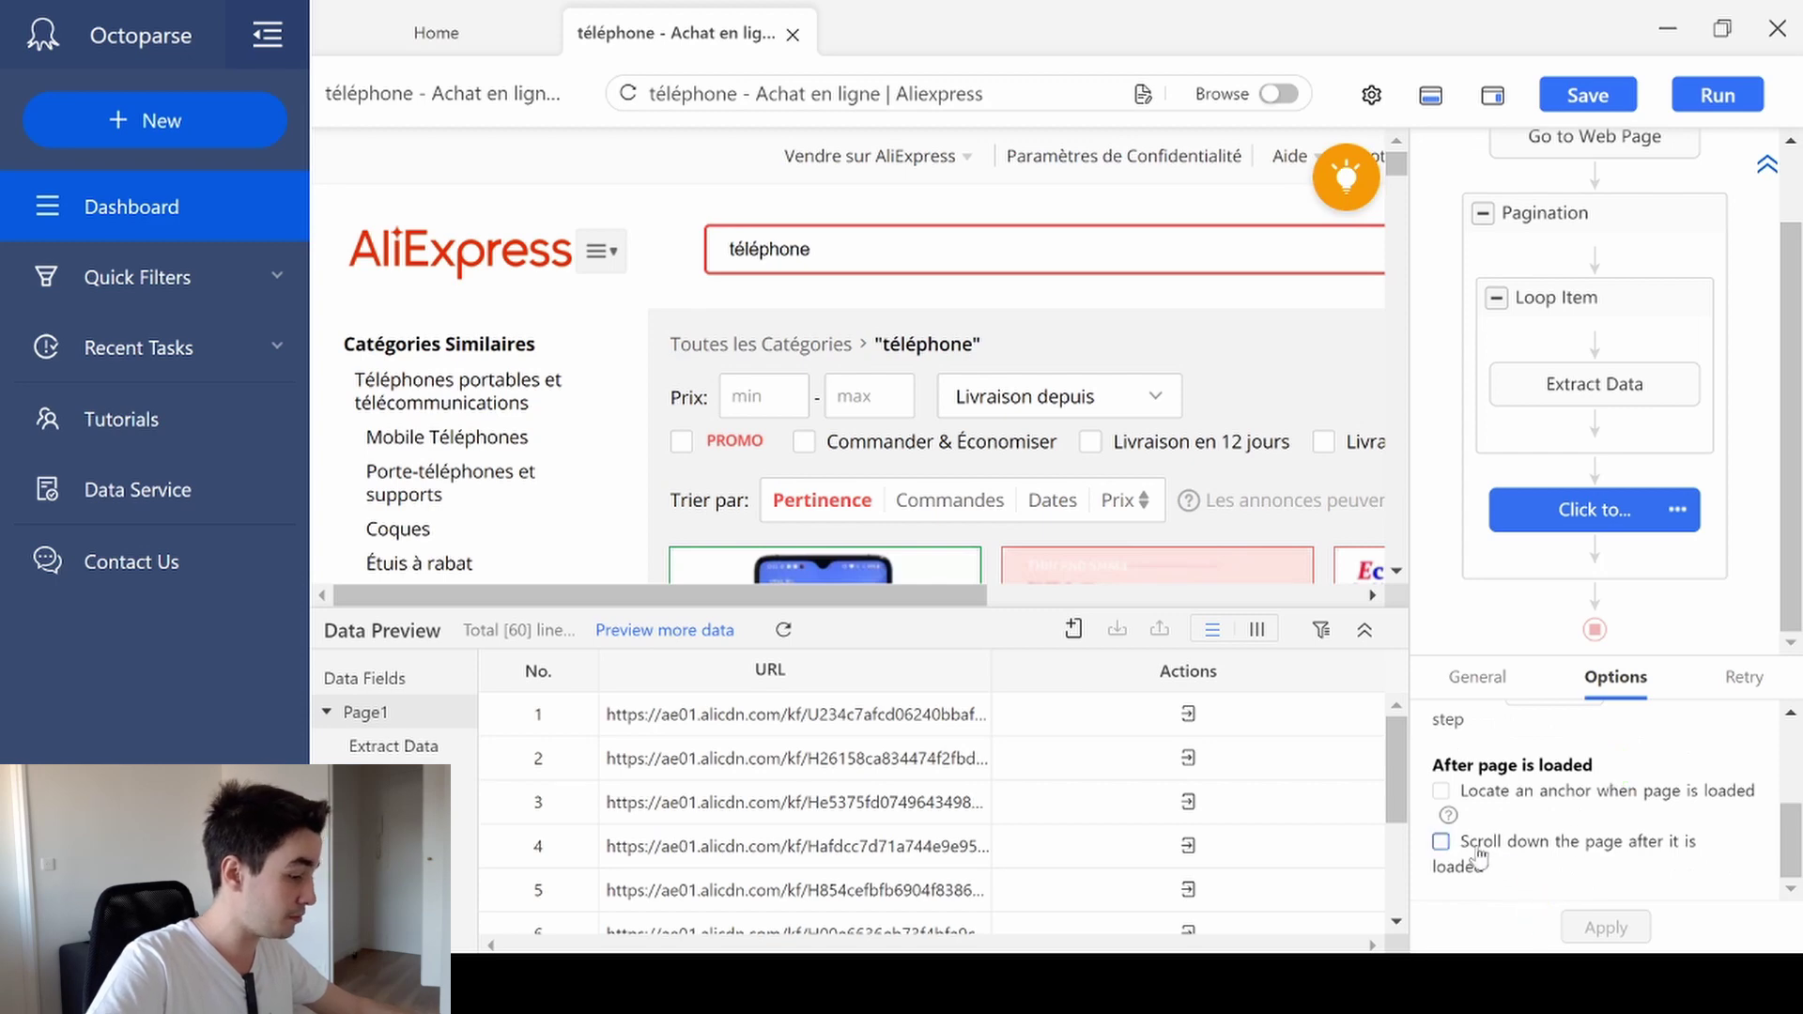
click(1442, 842)
scroll(1489, 850, down, 3)
scroll(1531, 789, up, 3)
click(1494, 832)
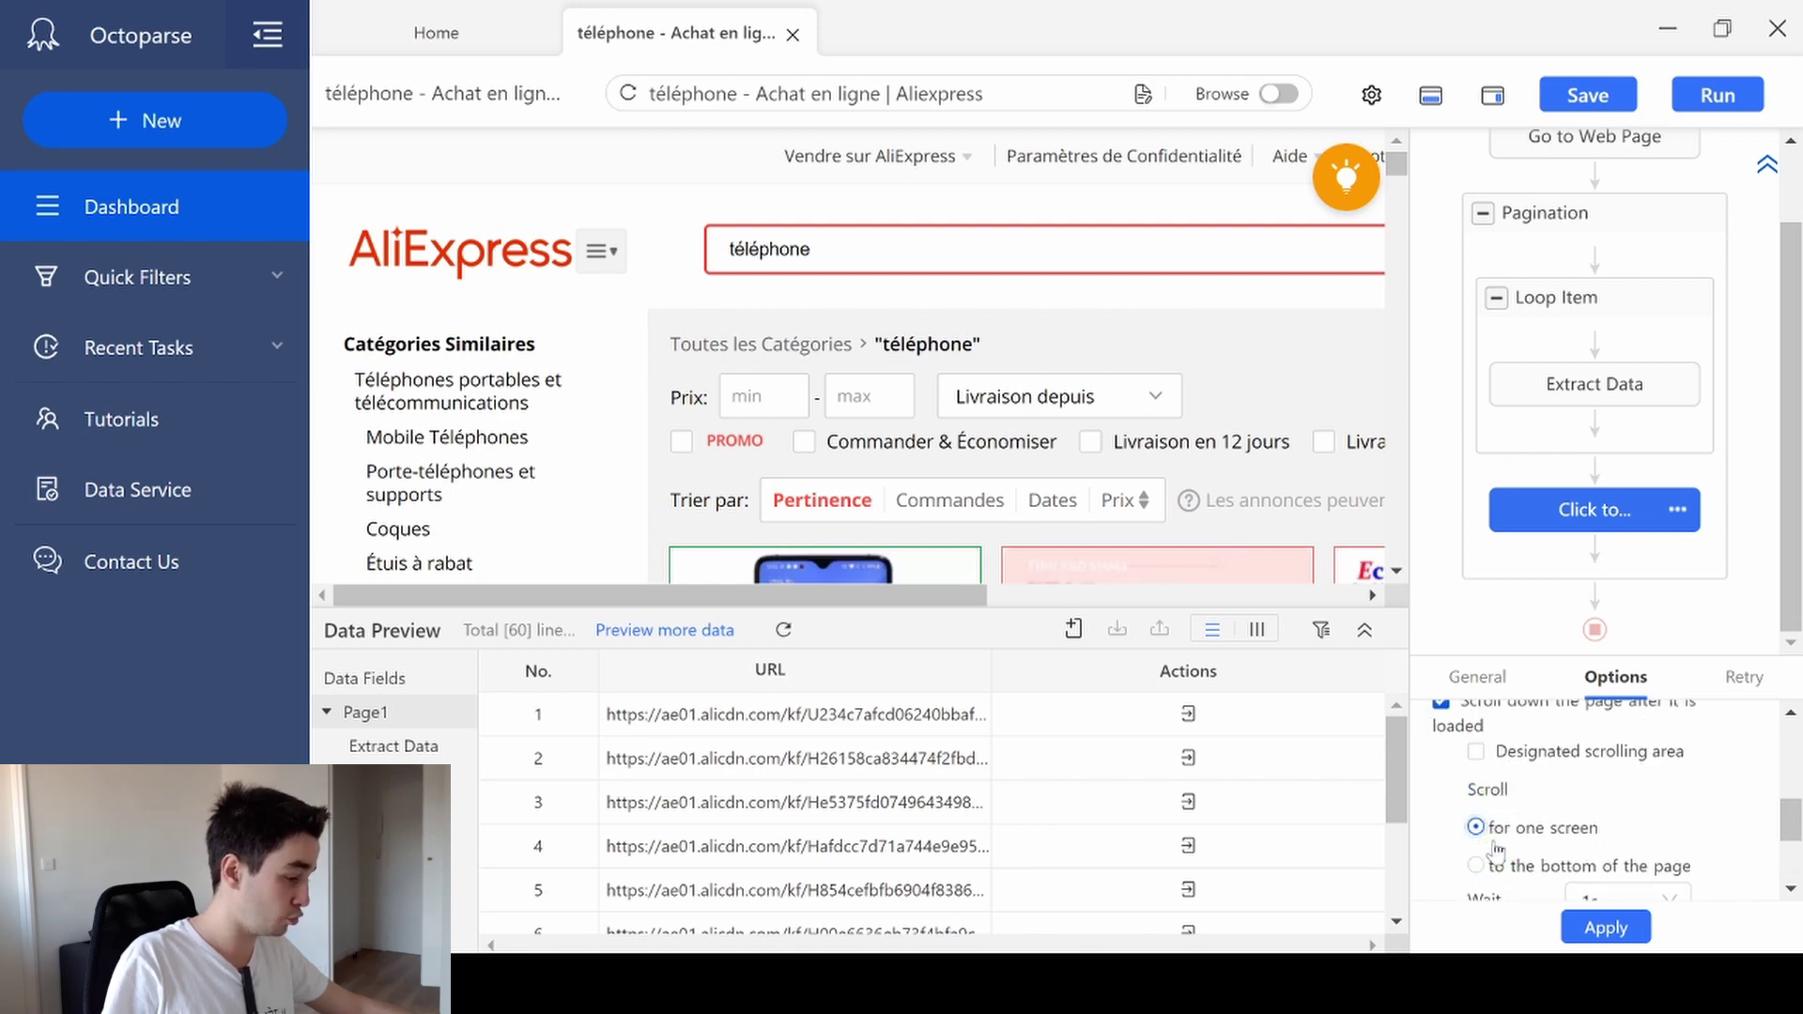
Set the Click to Paginate action's wait before the next scroll to 0.5s and apply the options
scroll(1507, 850, down, 2)
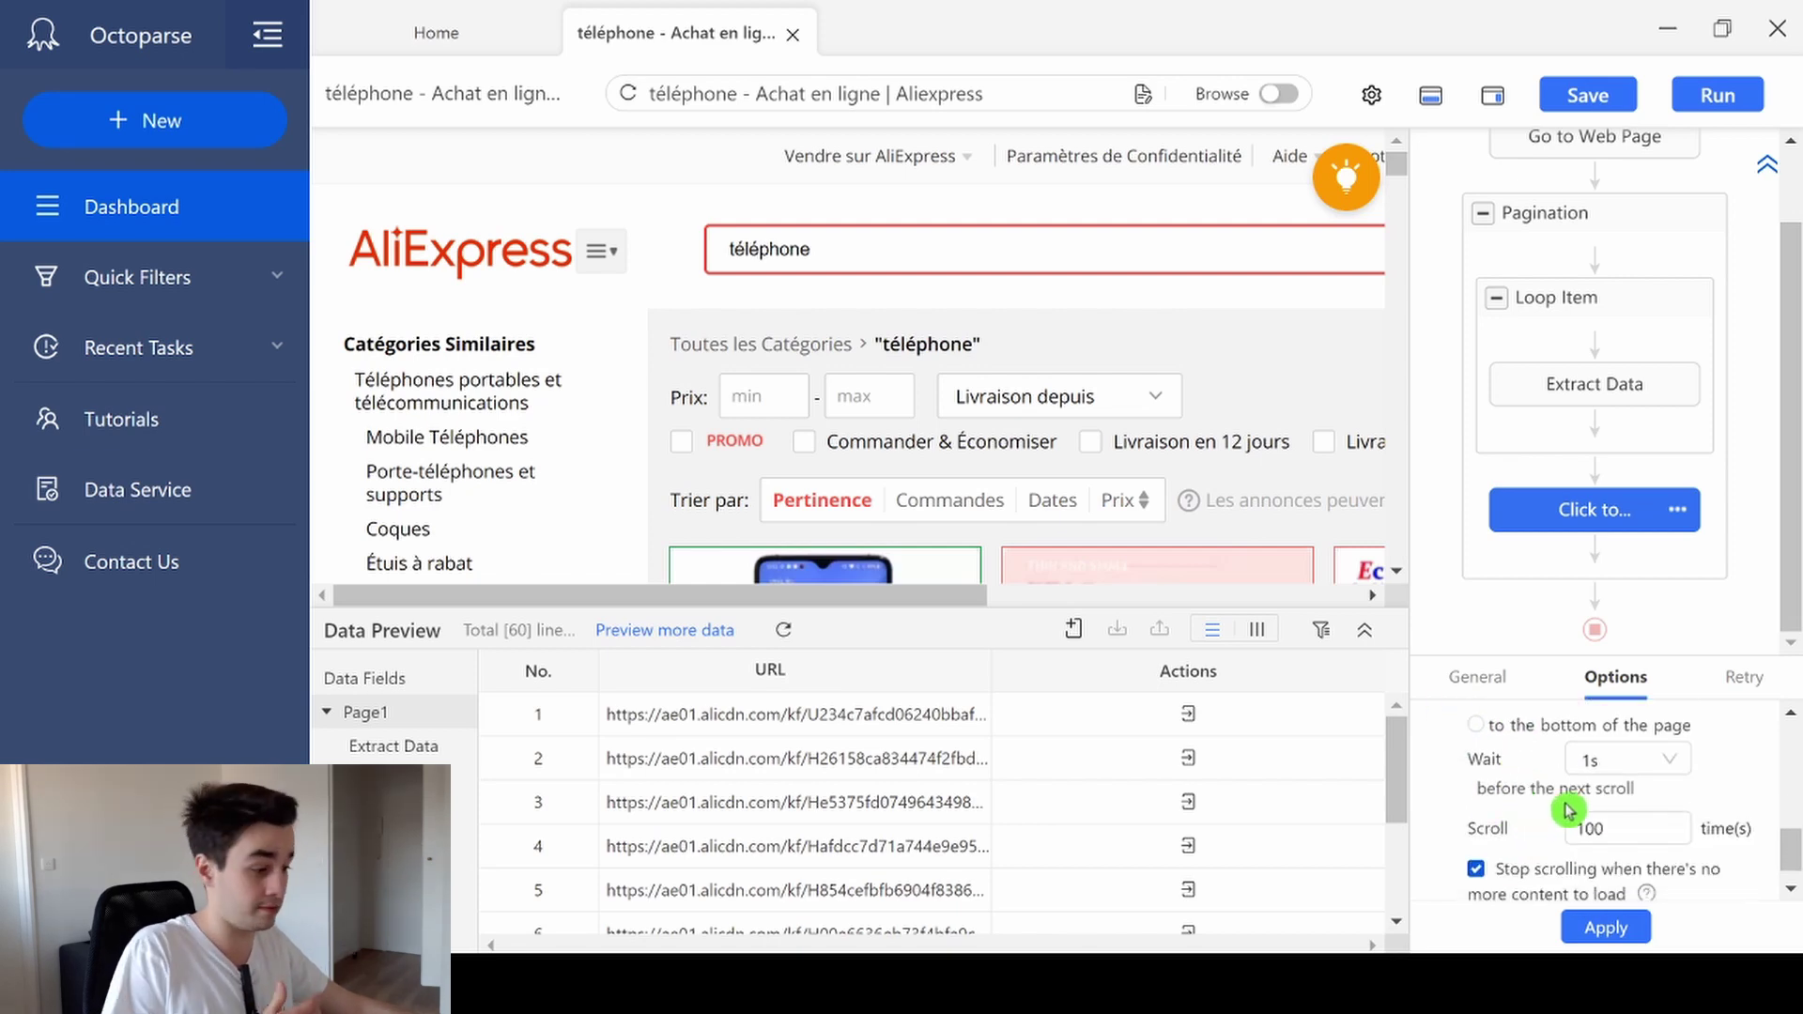
click(1658, 773)
click(1627, 770)
scroll(1635, 789, down, 1)
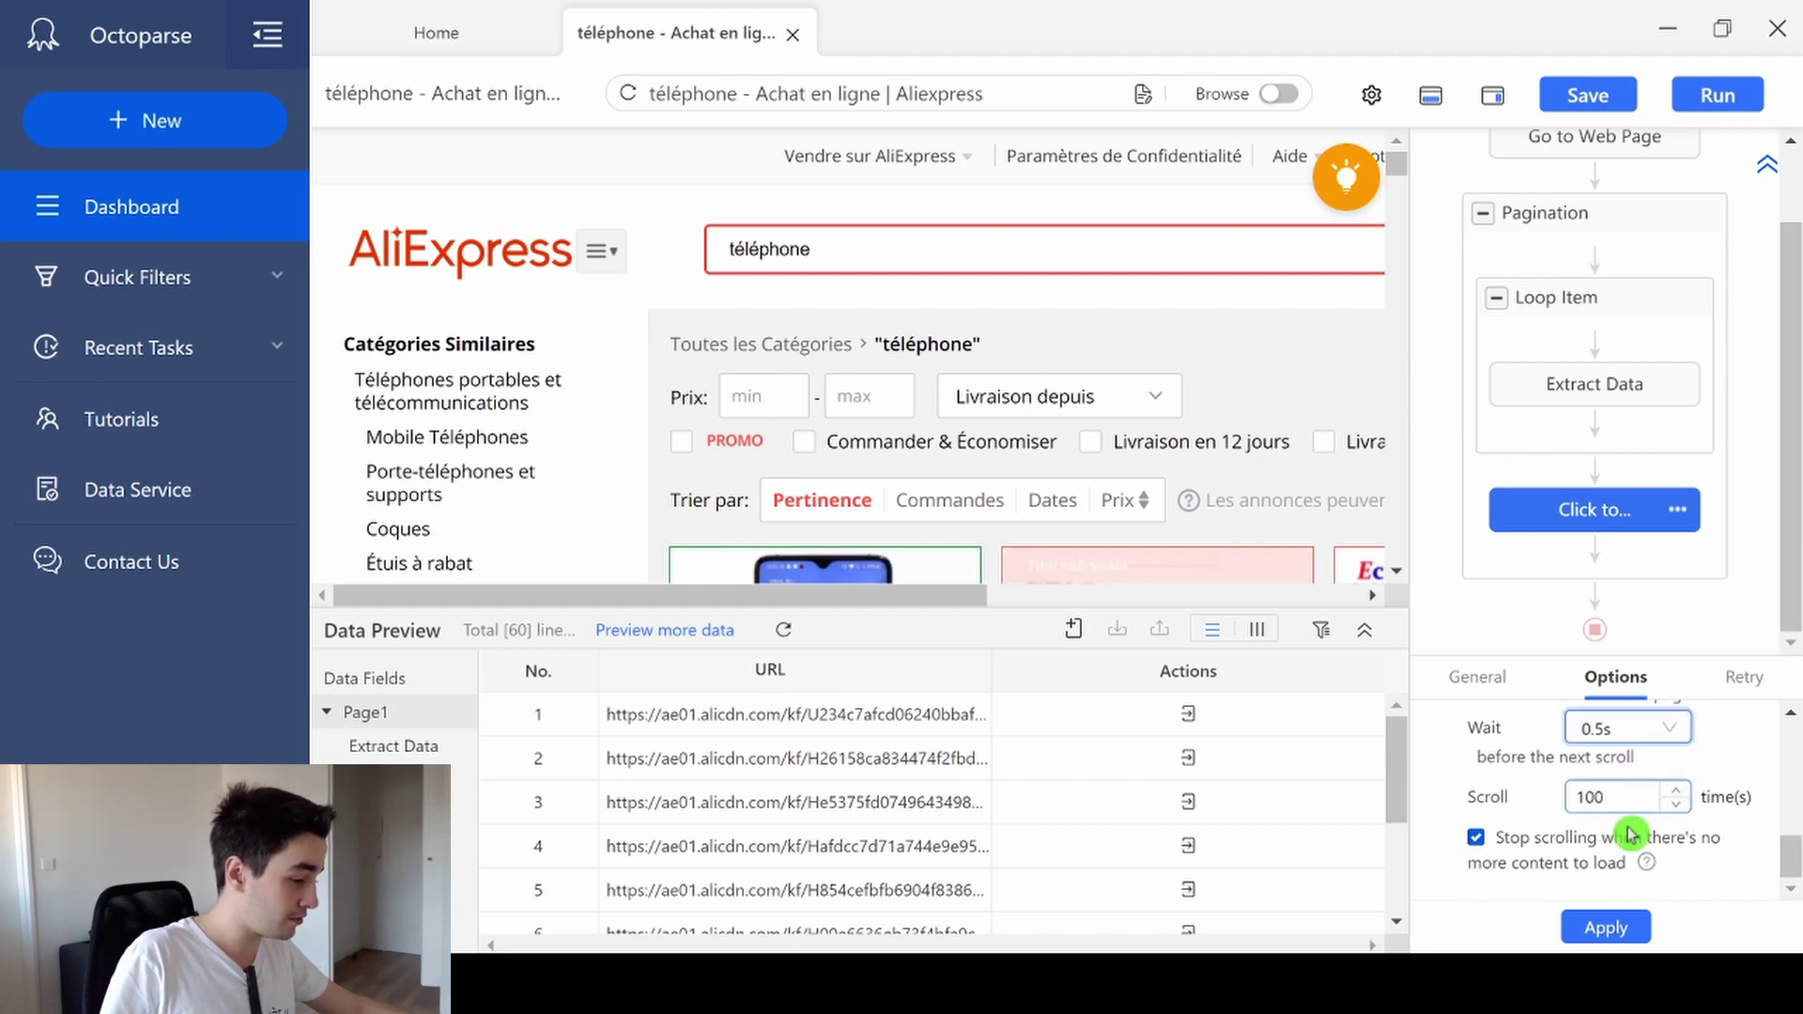
click(1624, 925)
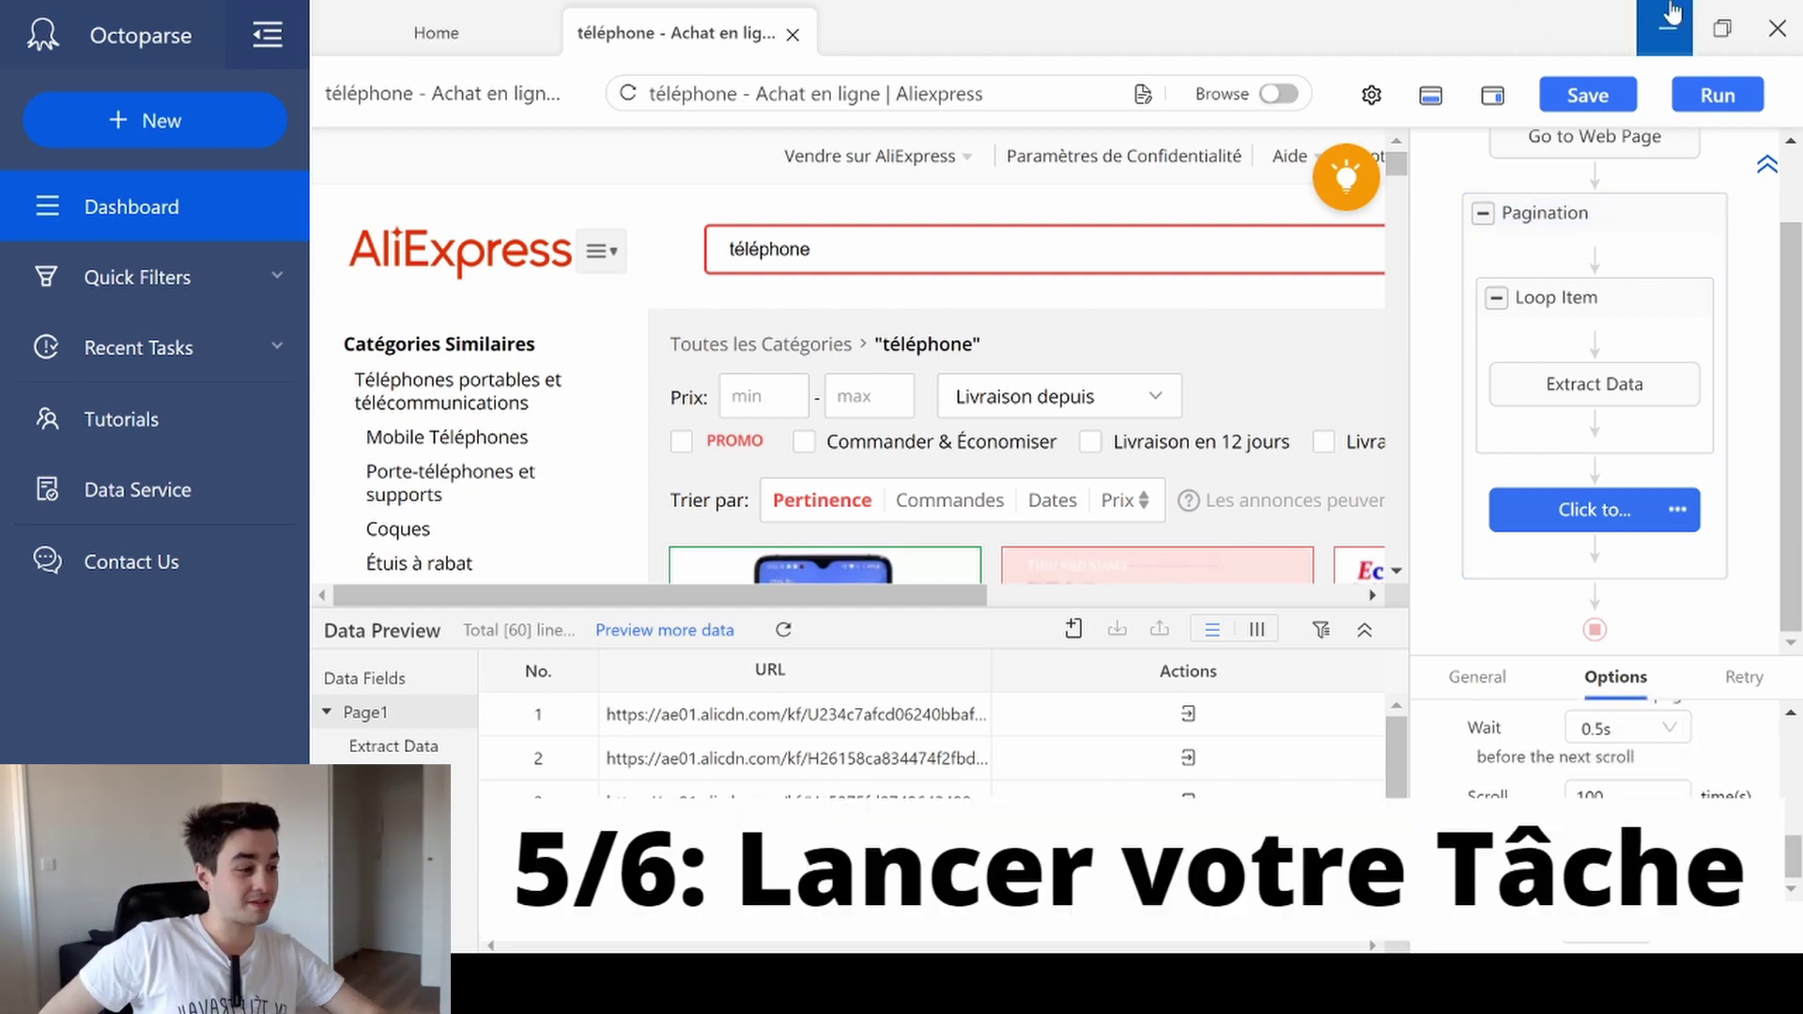
Save the task and run it on the local device
click(1576, 111)
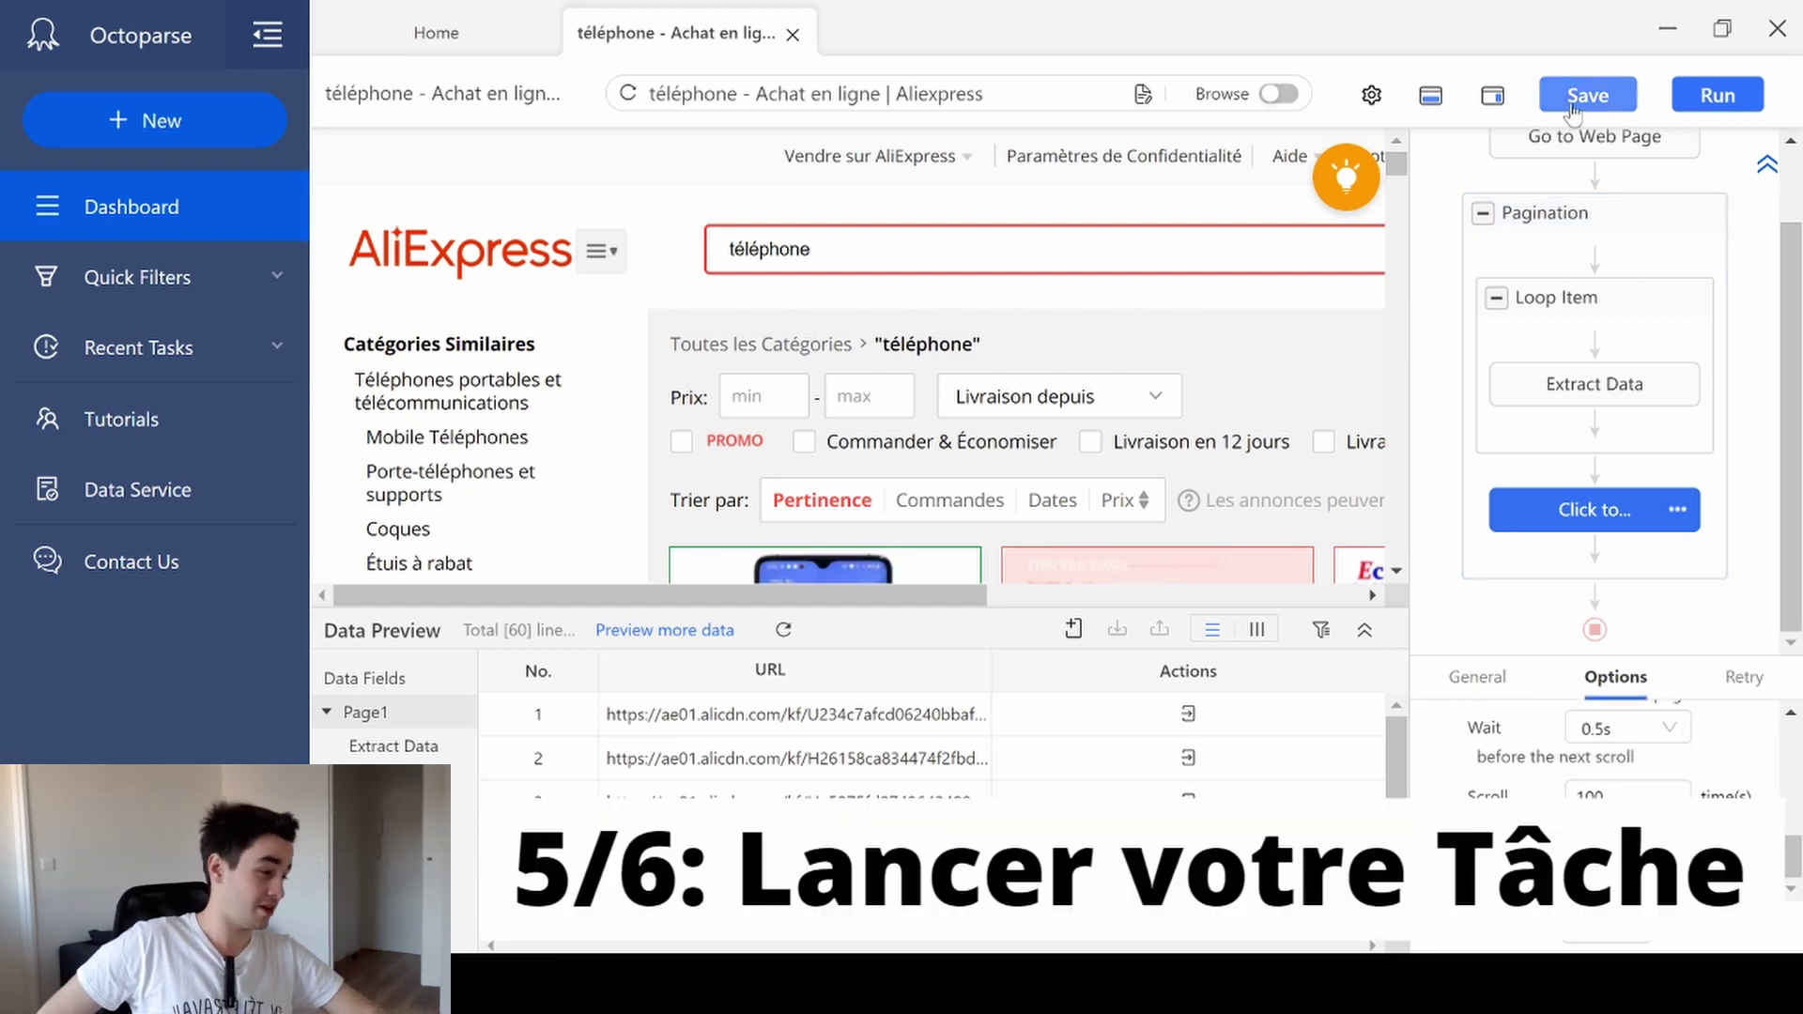
click(1722, 96)
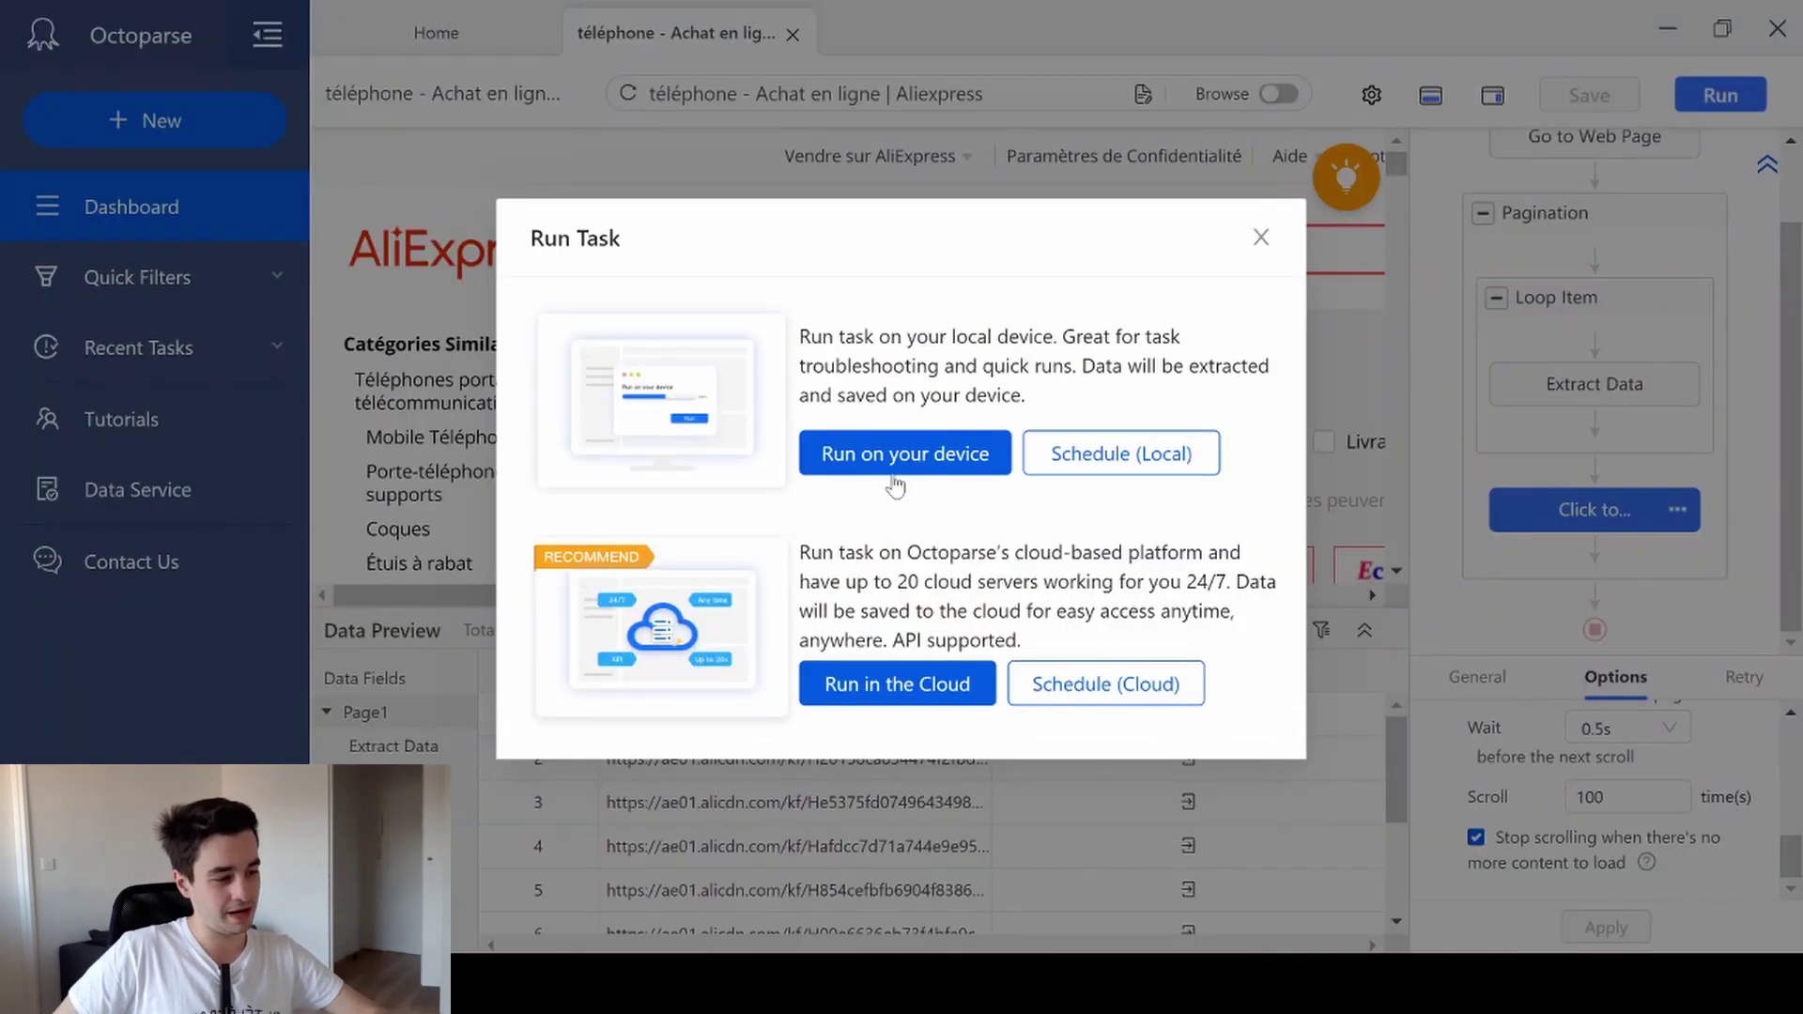
click(897, 474)
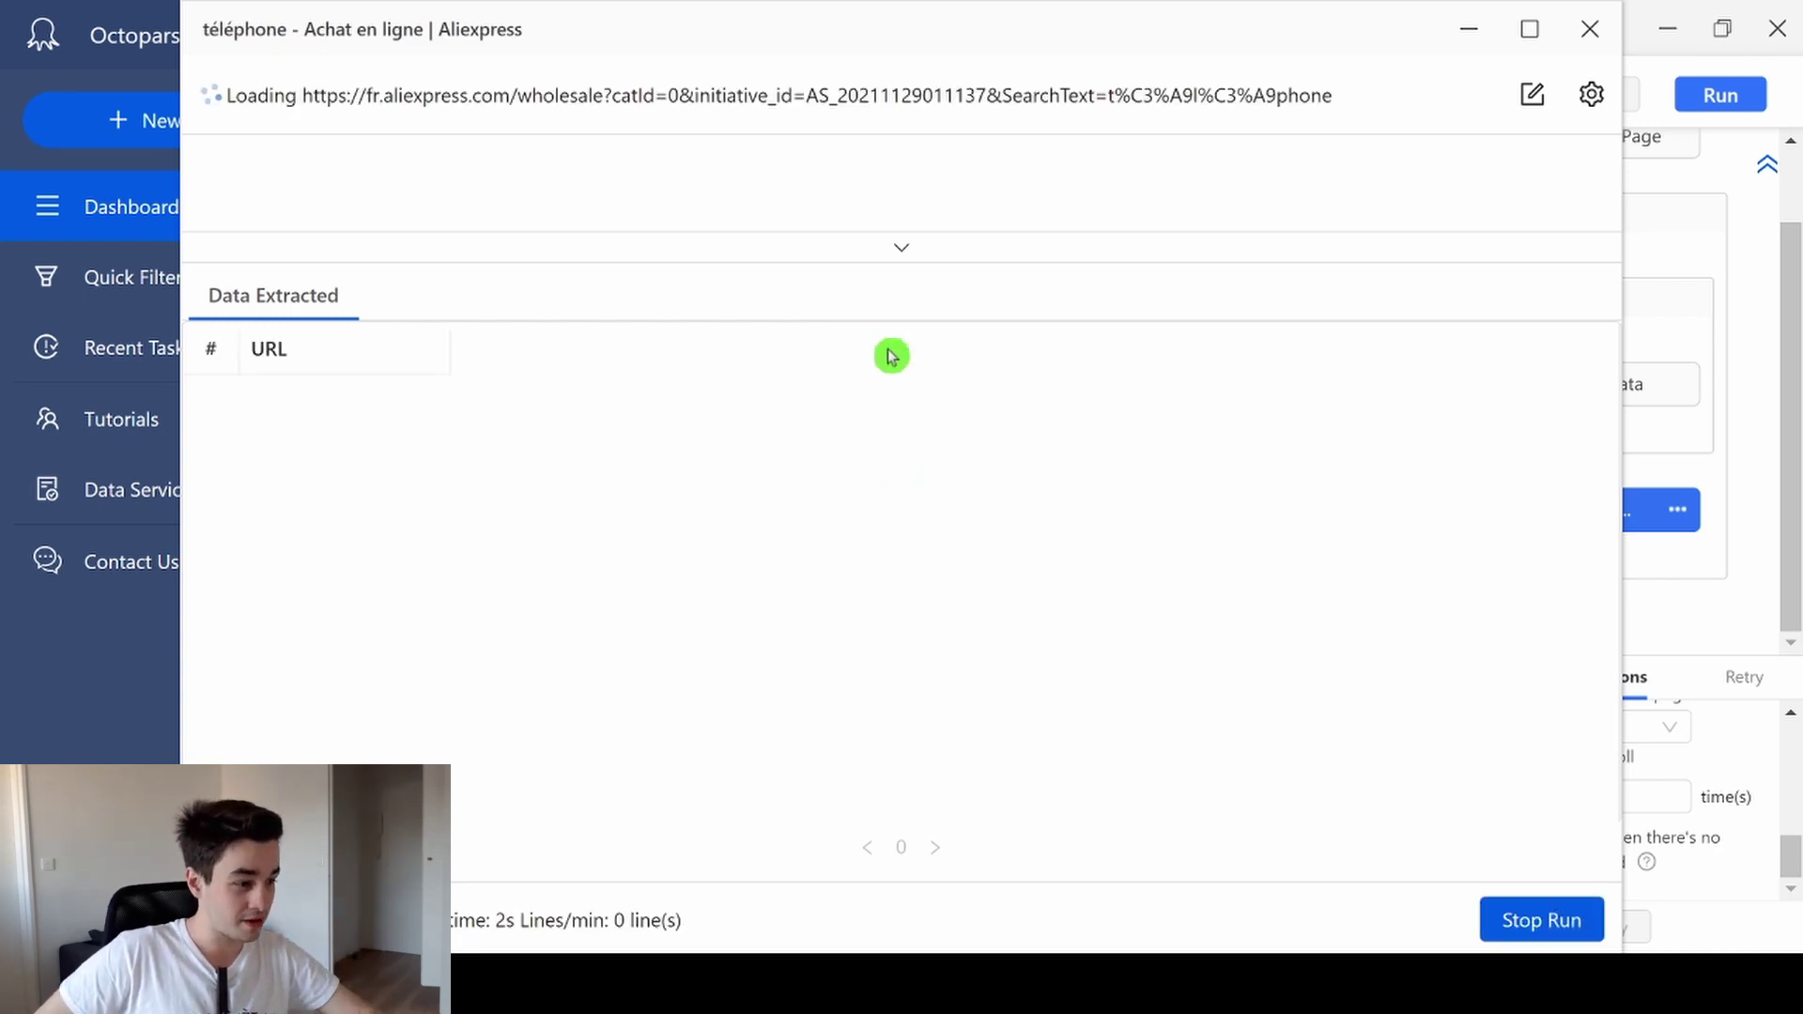
Export the completed run's extracted data as a CSV file and look through the exported image URLs in Excel
click(902, 252)
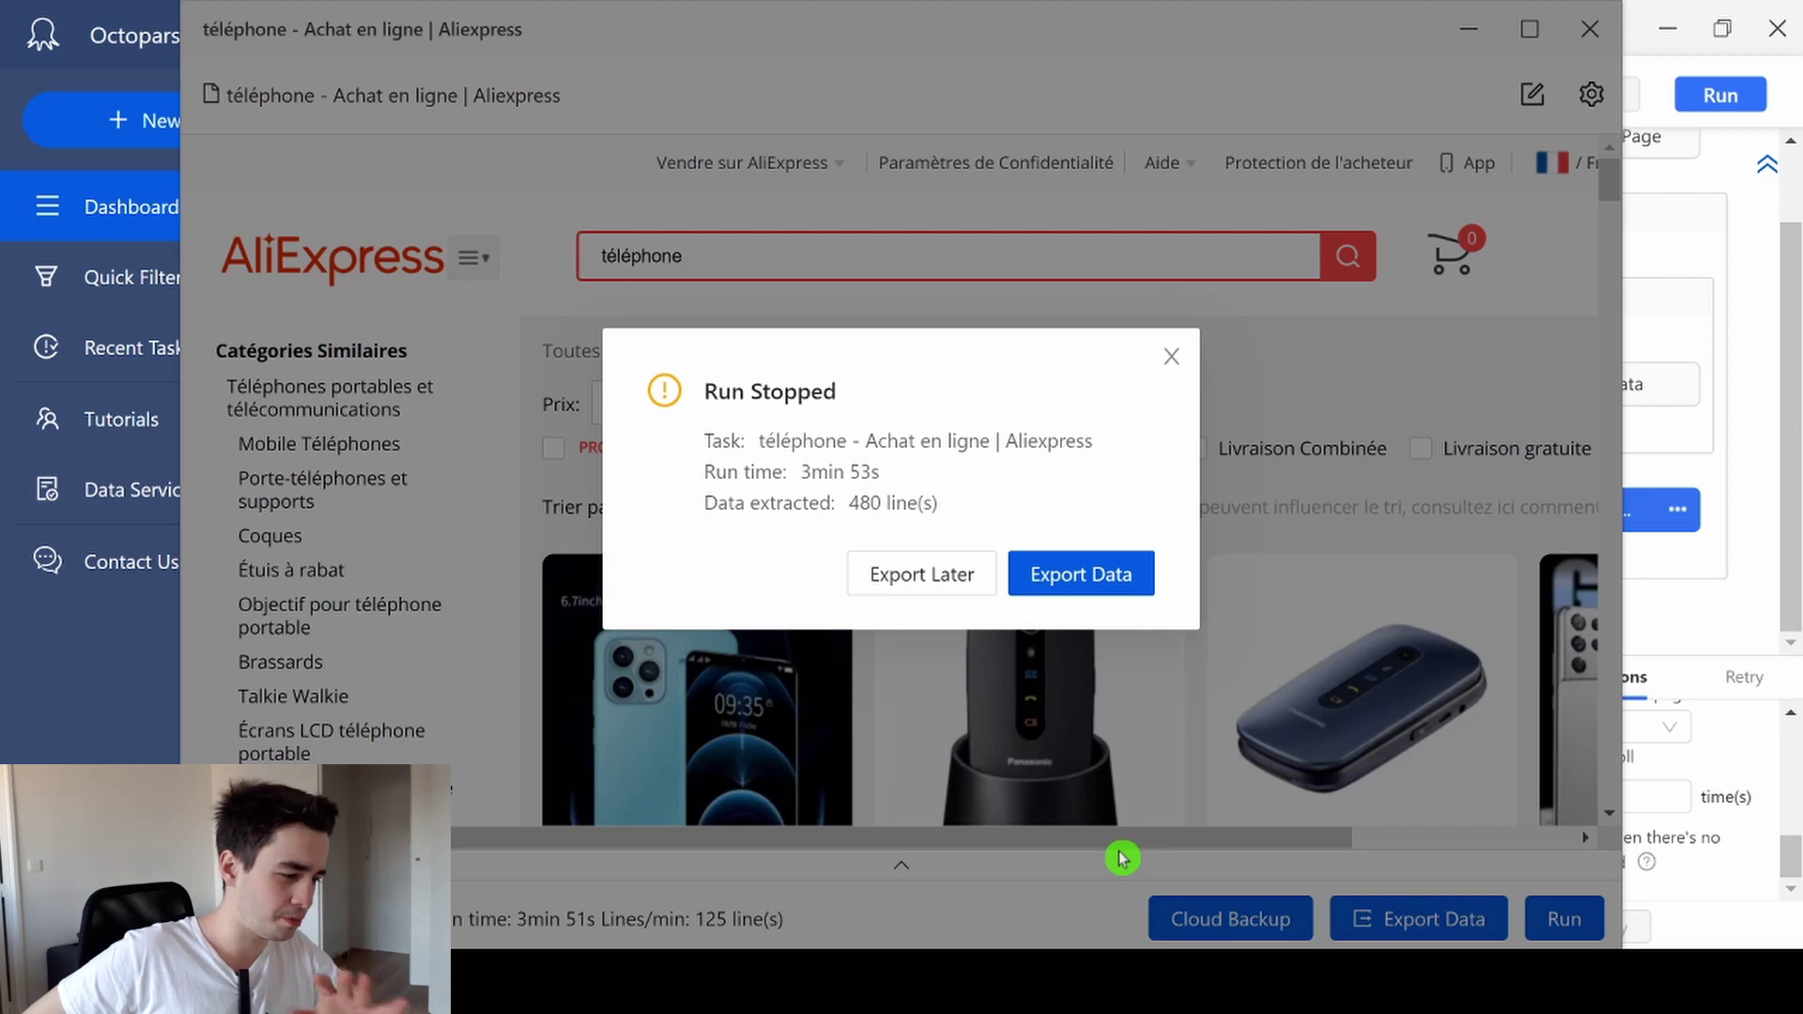
click(1167, 355)
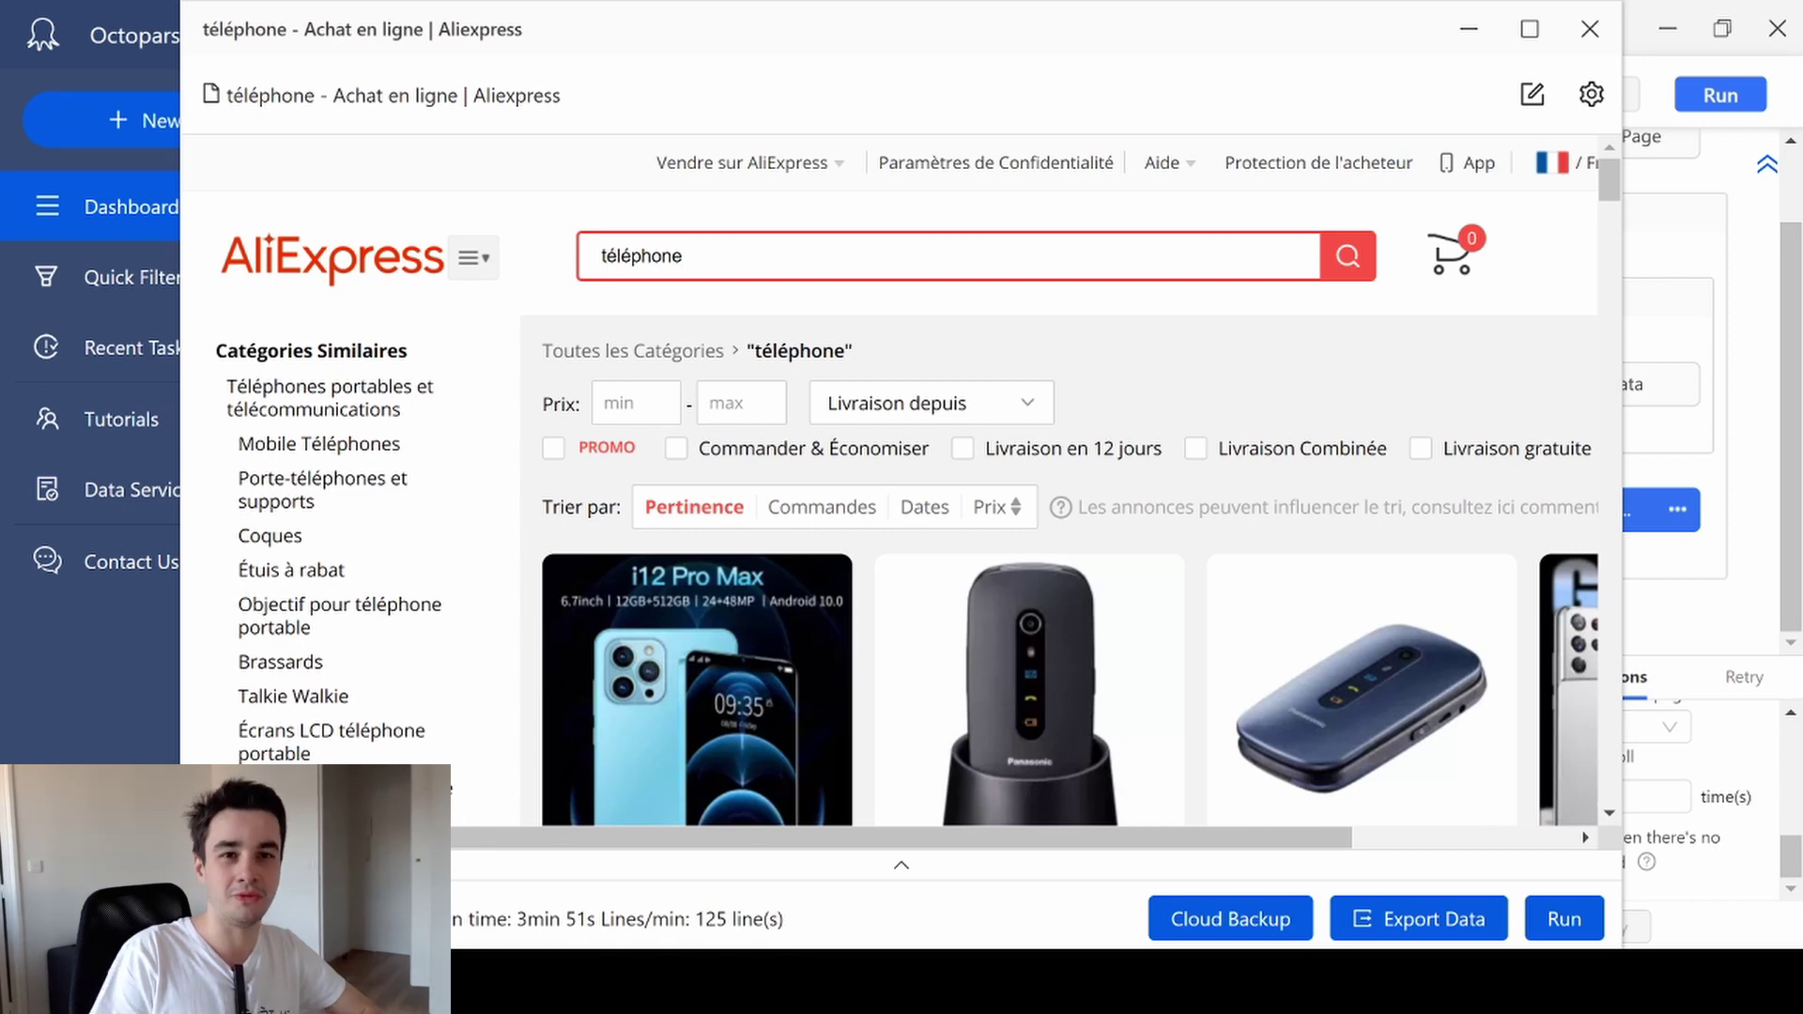
click(1440, 922)
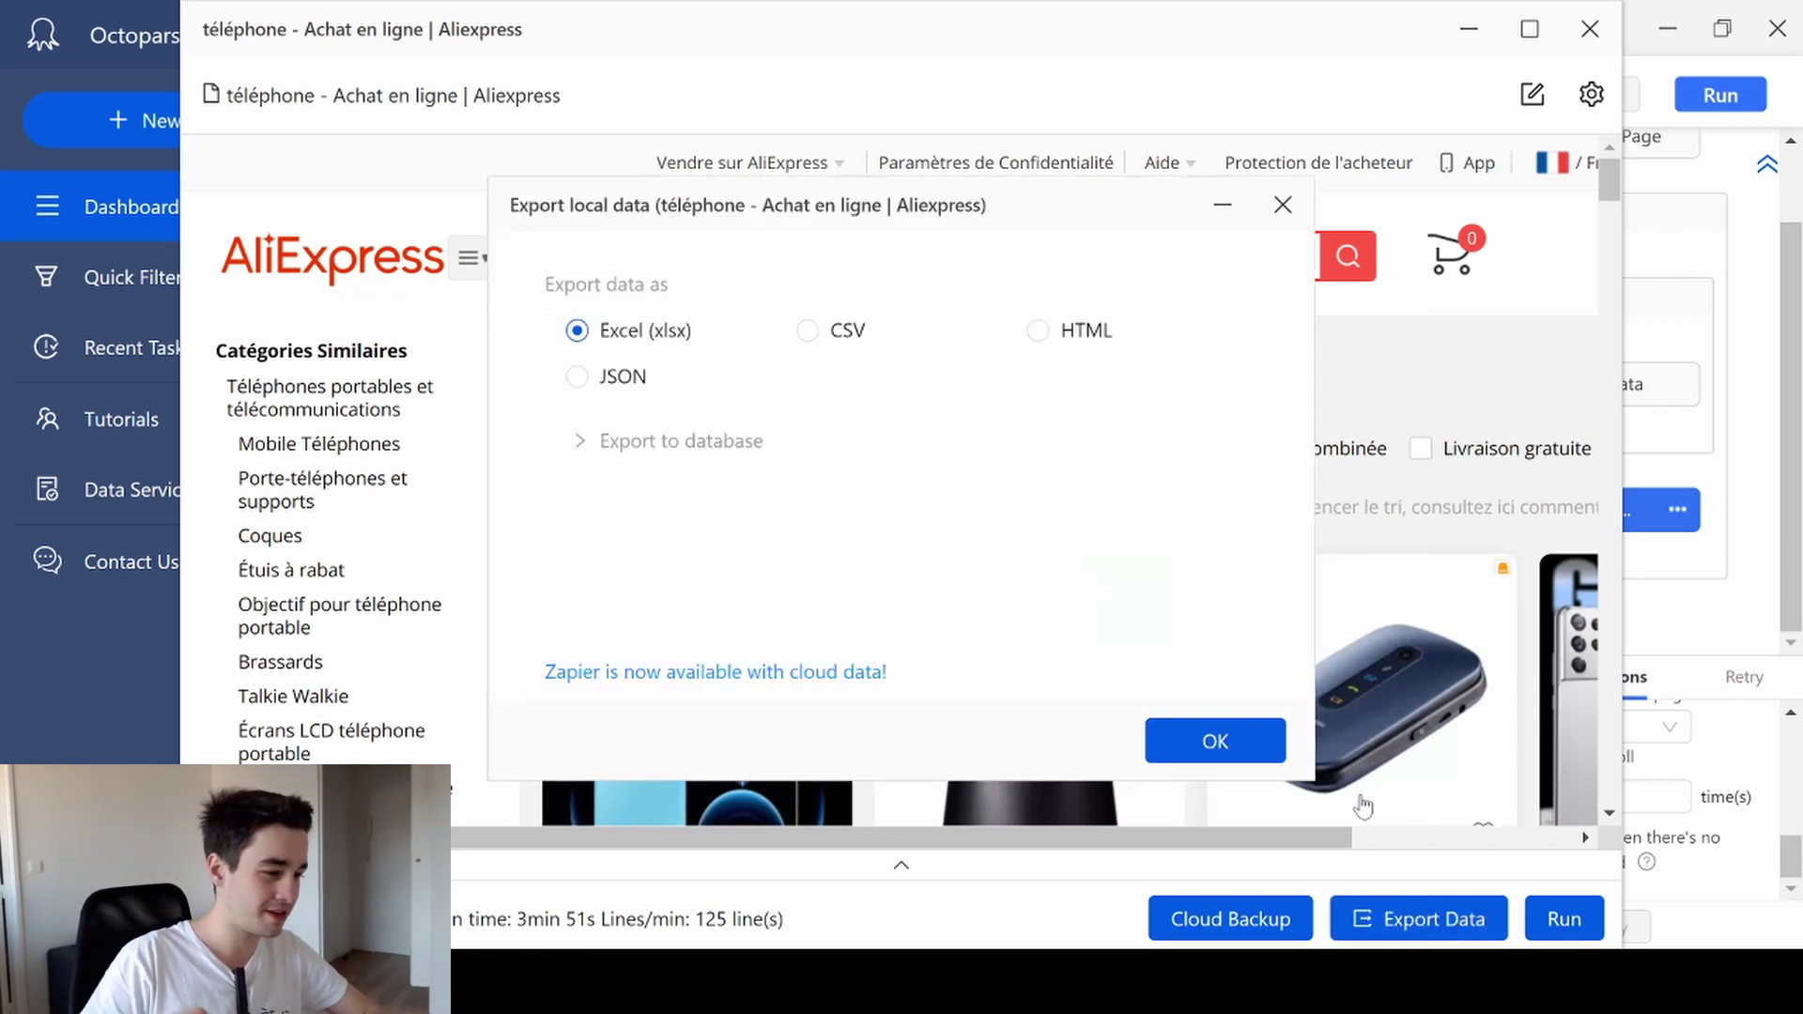
click(817, 338)
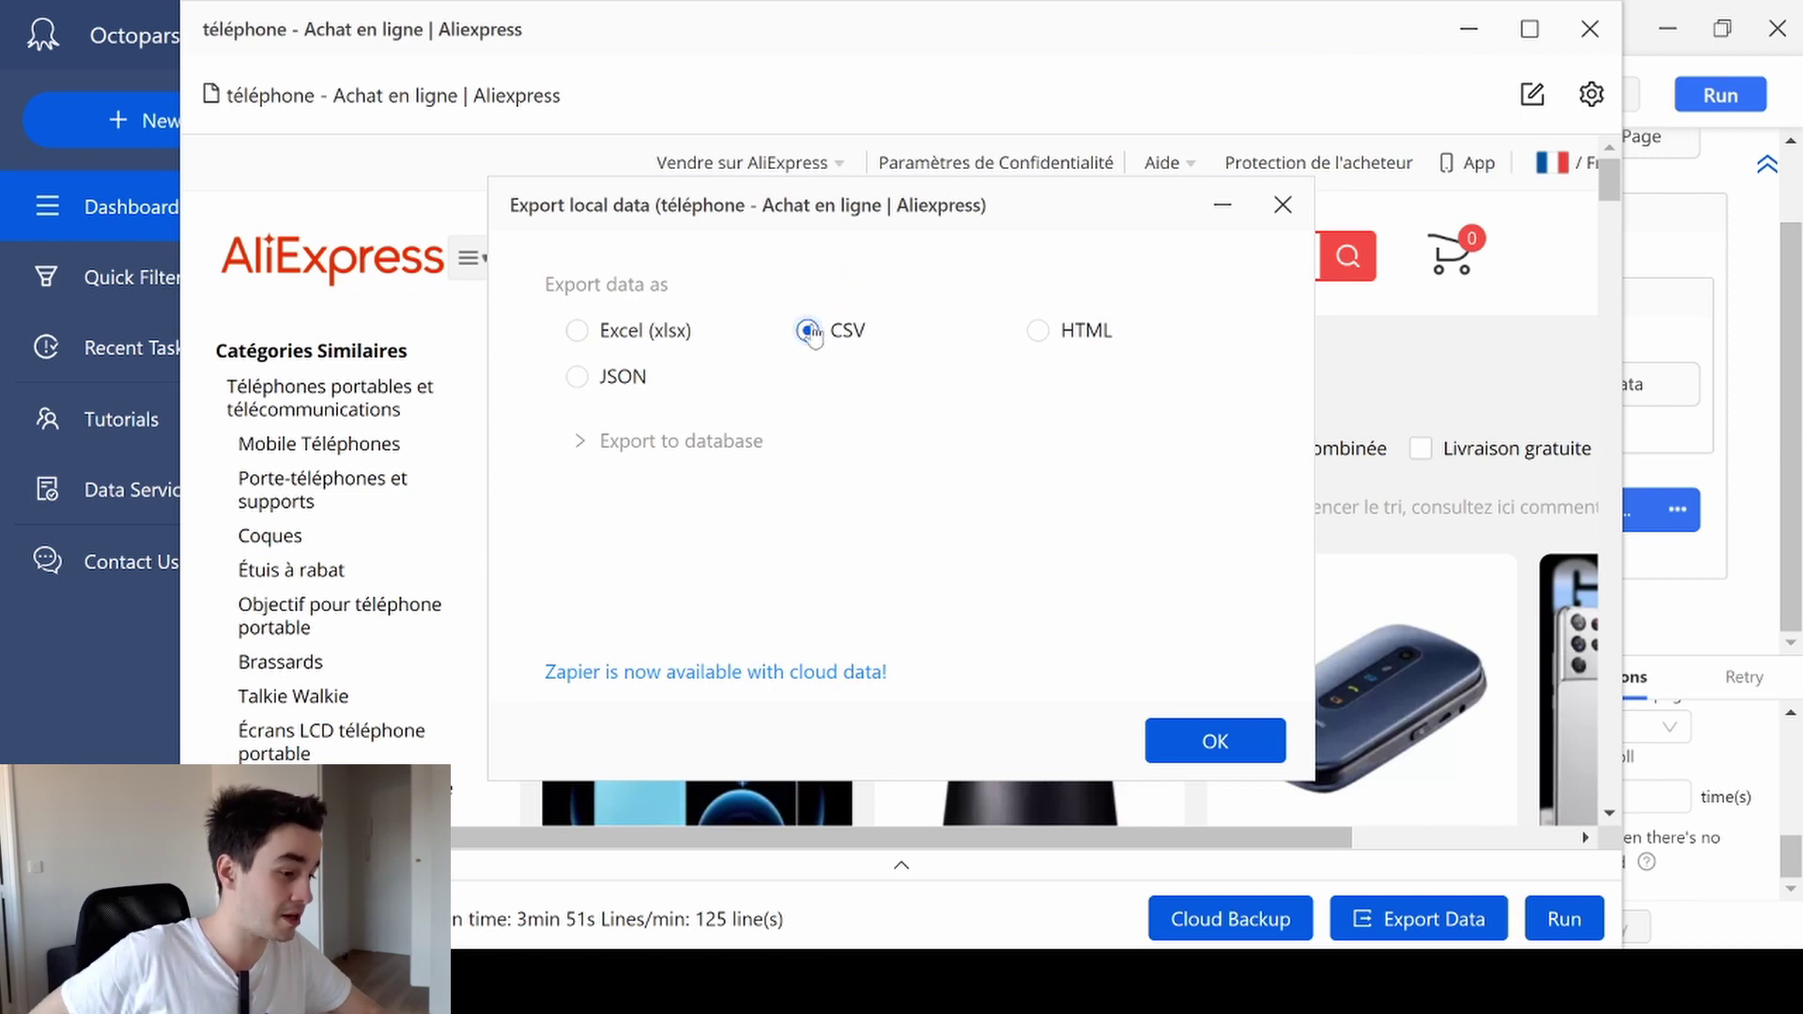
click(1212, 744)
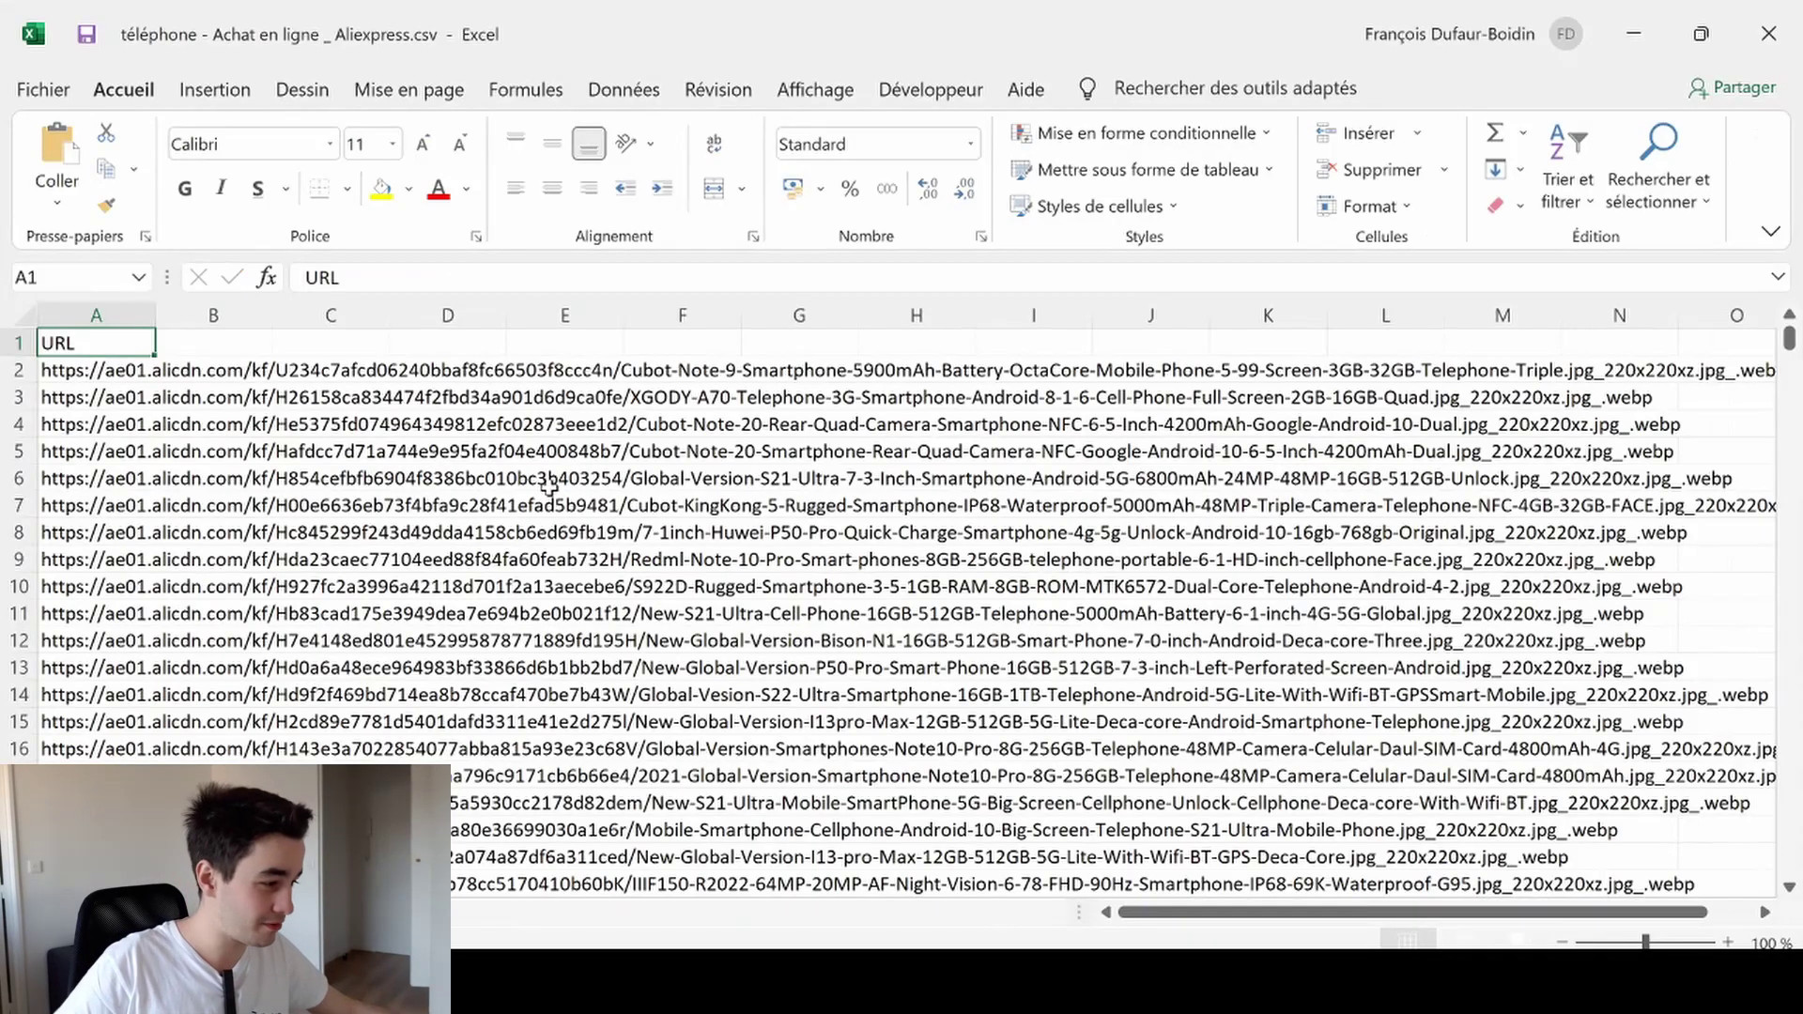
scroll(550, 488, down, 20)
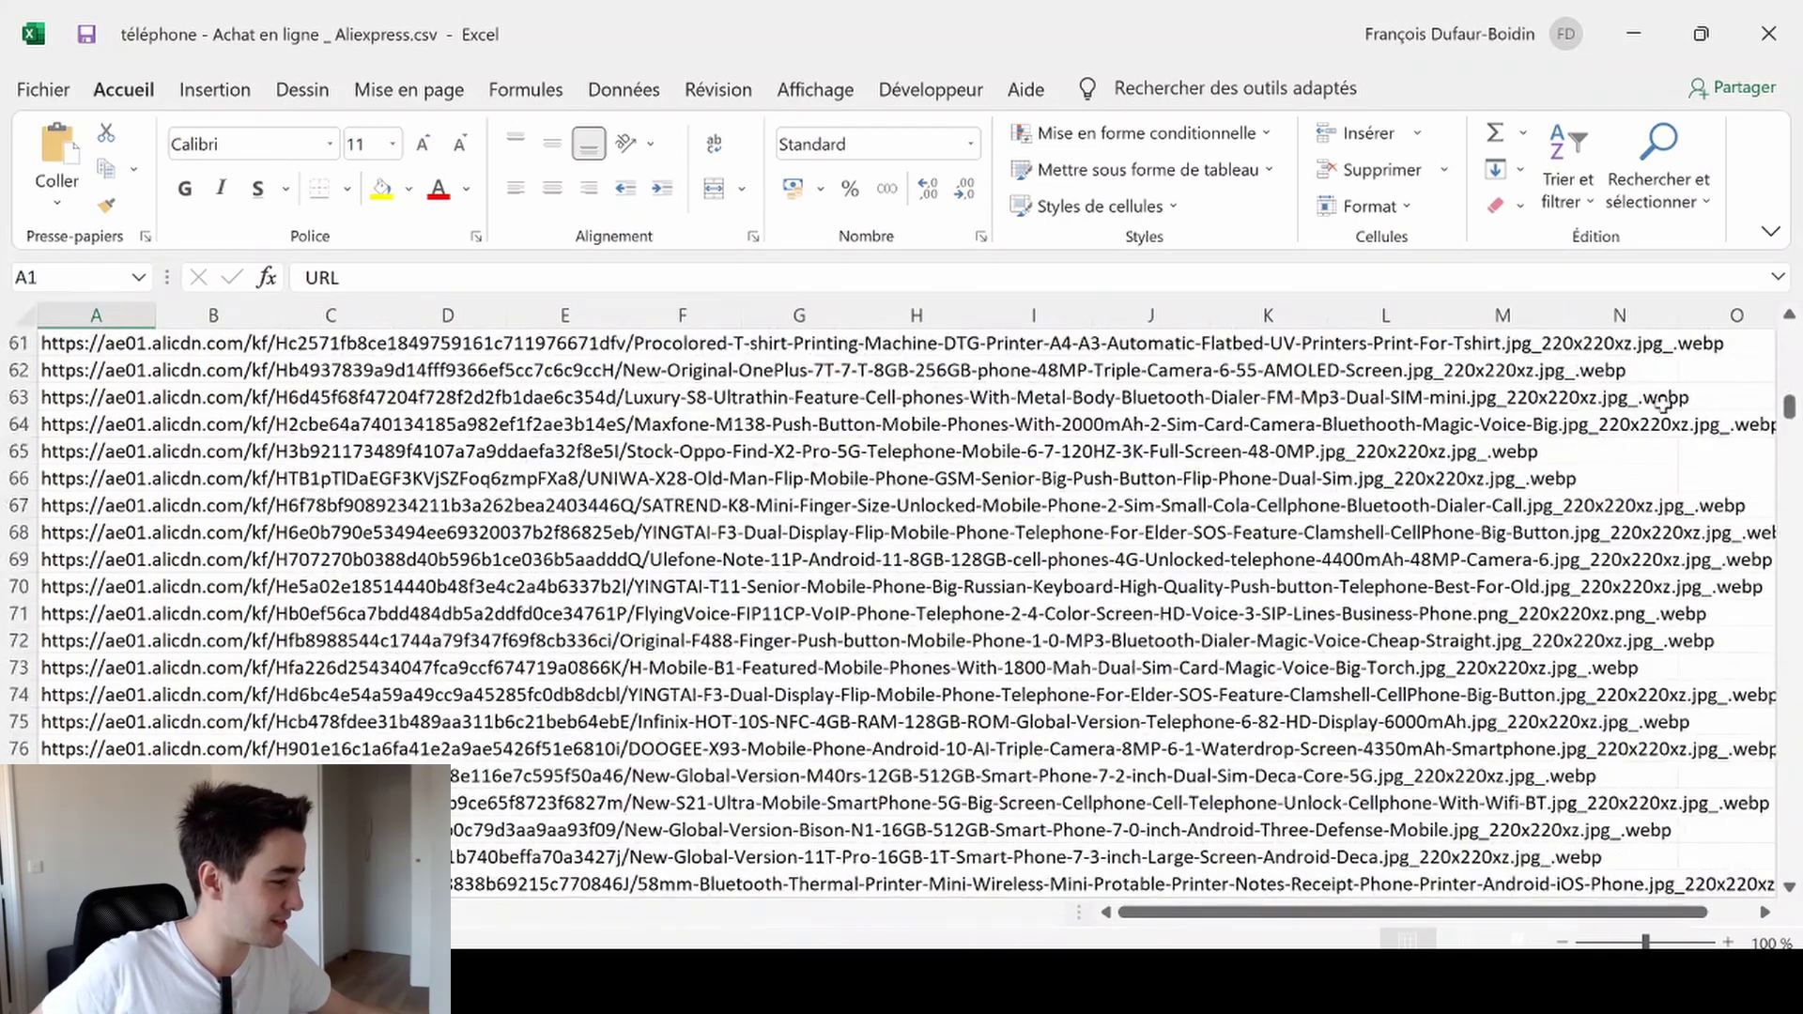
drag(1790, 409, 1677, 912)
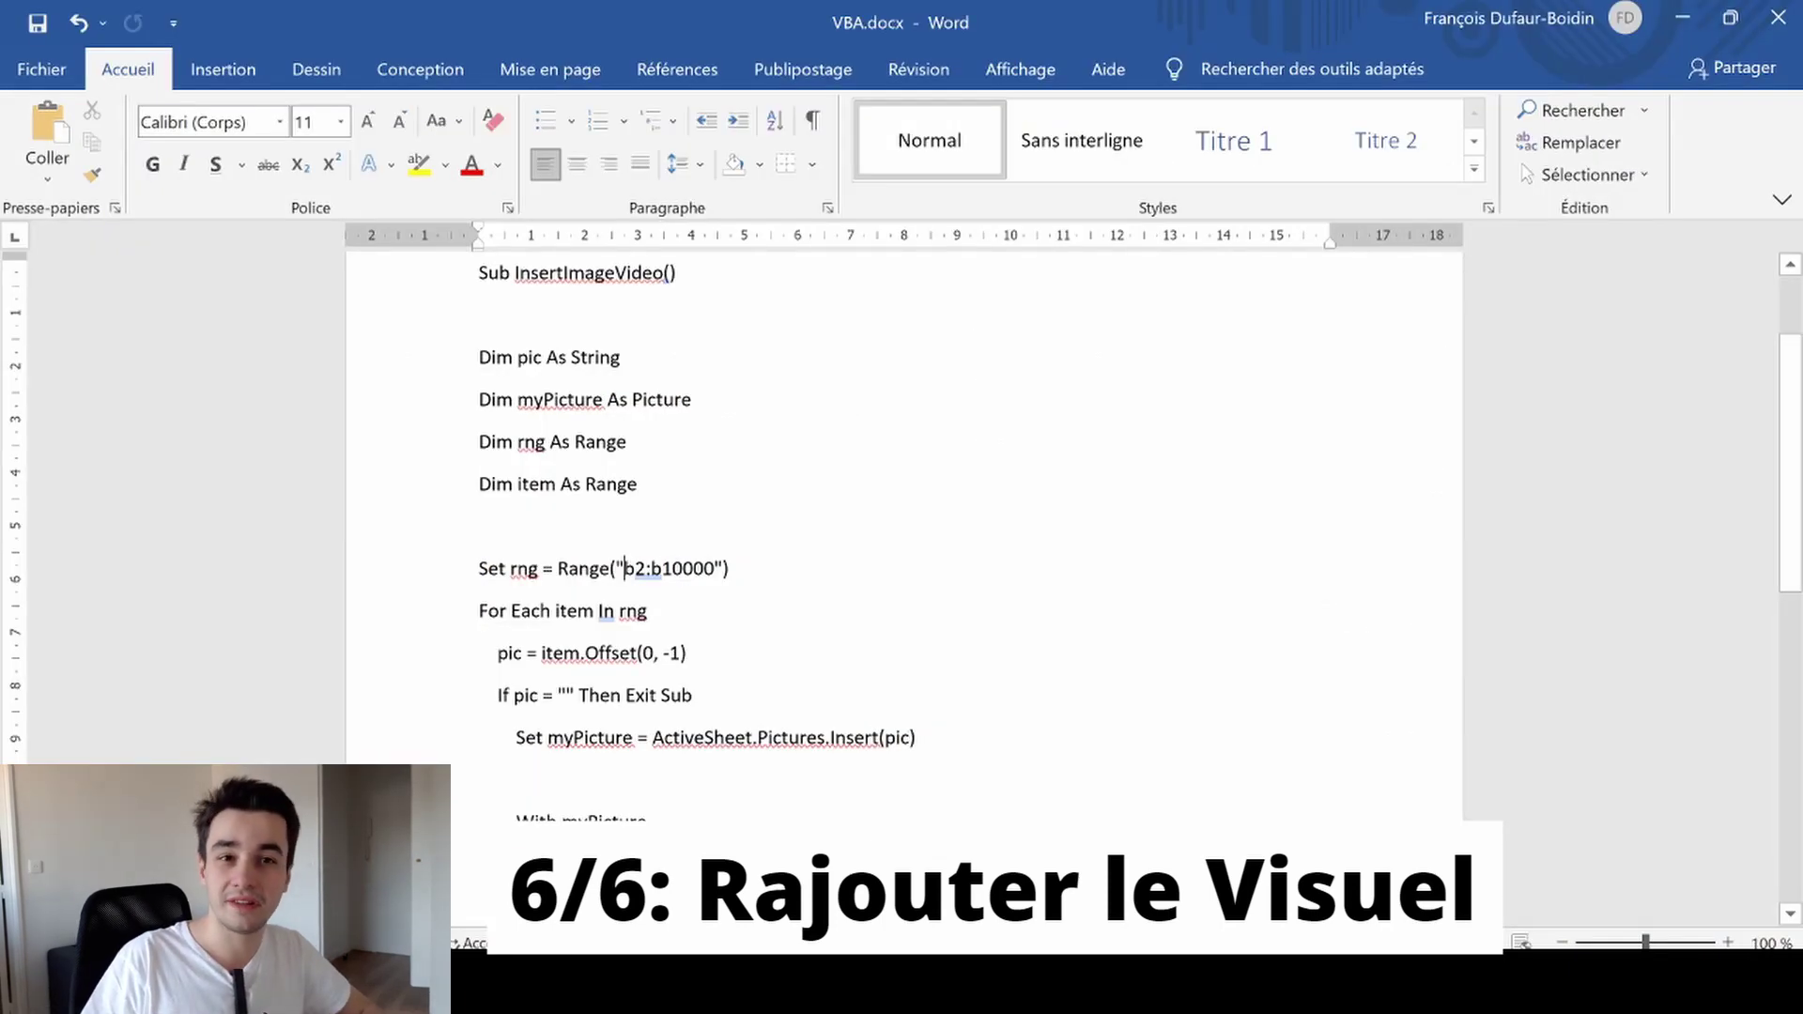
Read through the InsertImageVideo macro in the Word document VBA.docx, from the Sub line to End Sub
scroll(902, 563, up, 2)
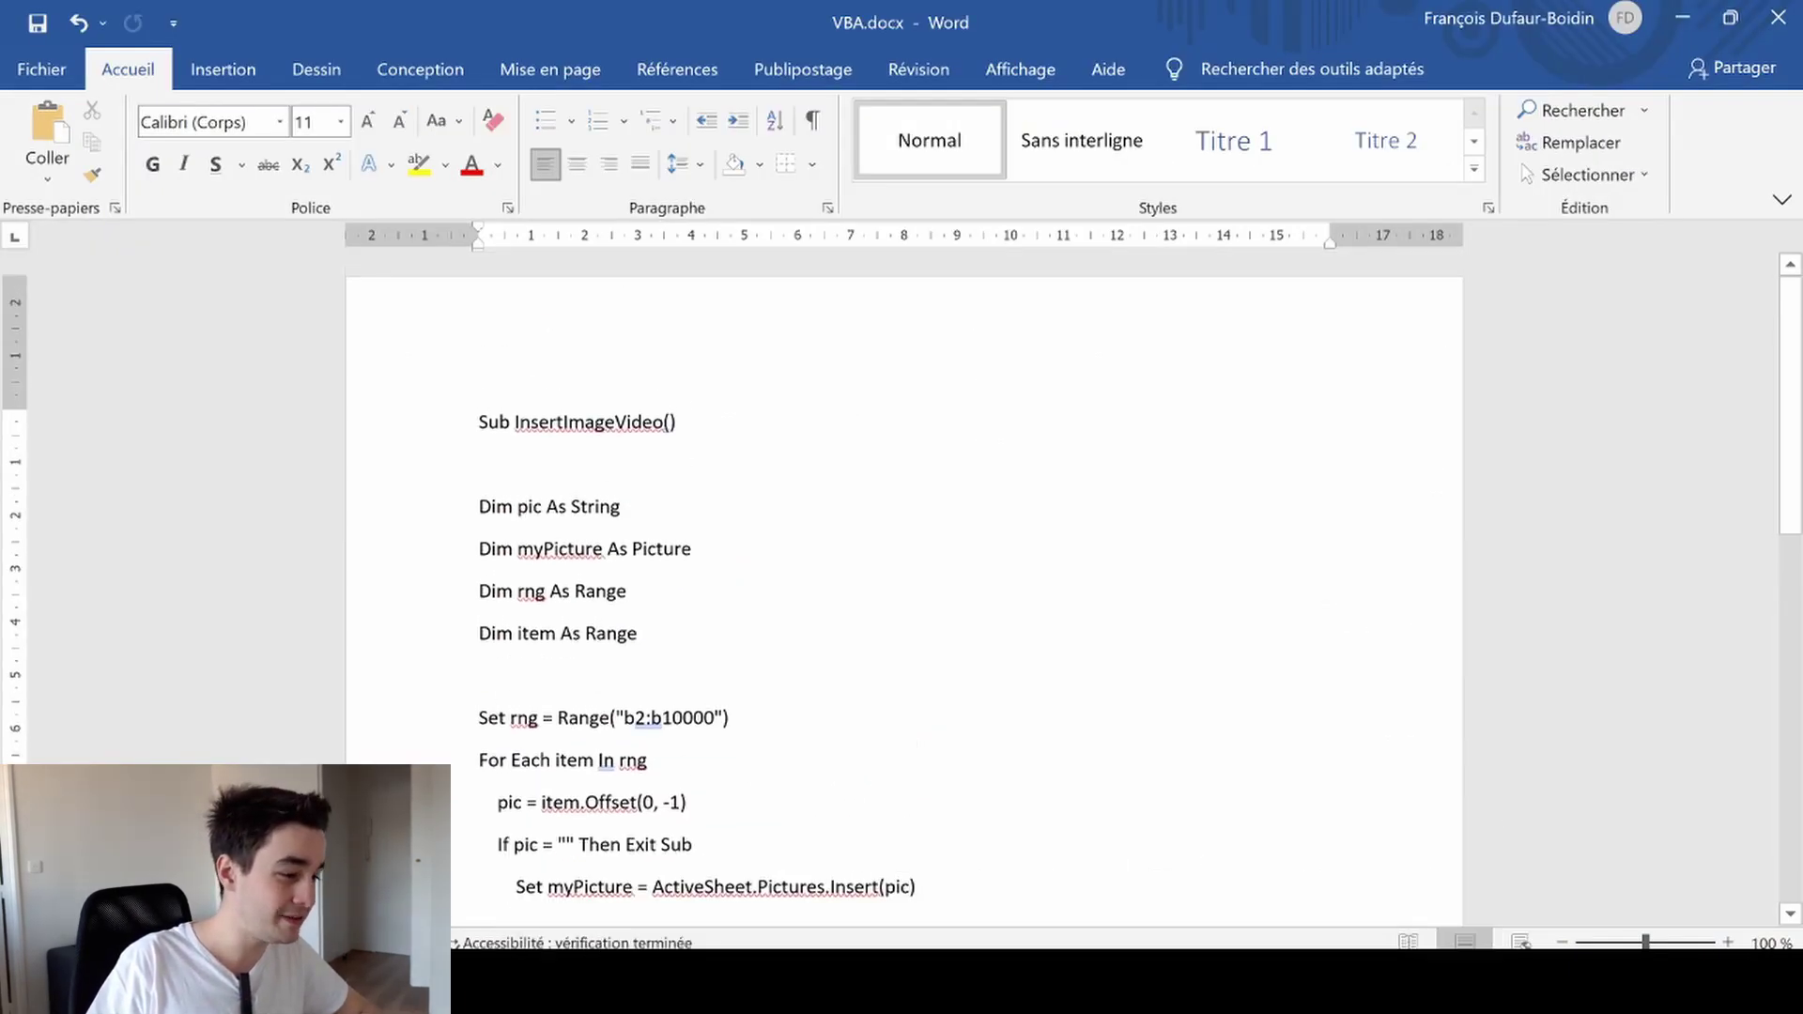
scroll(901, 564, down, 8)
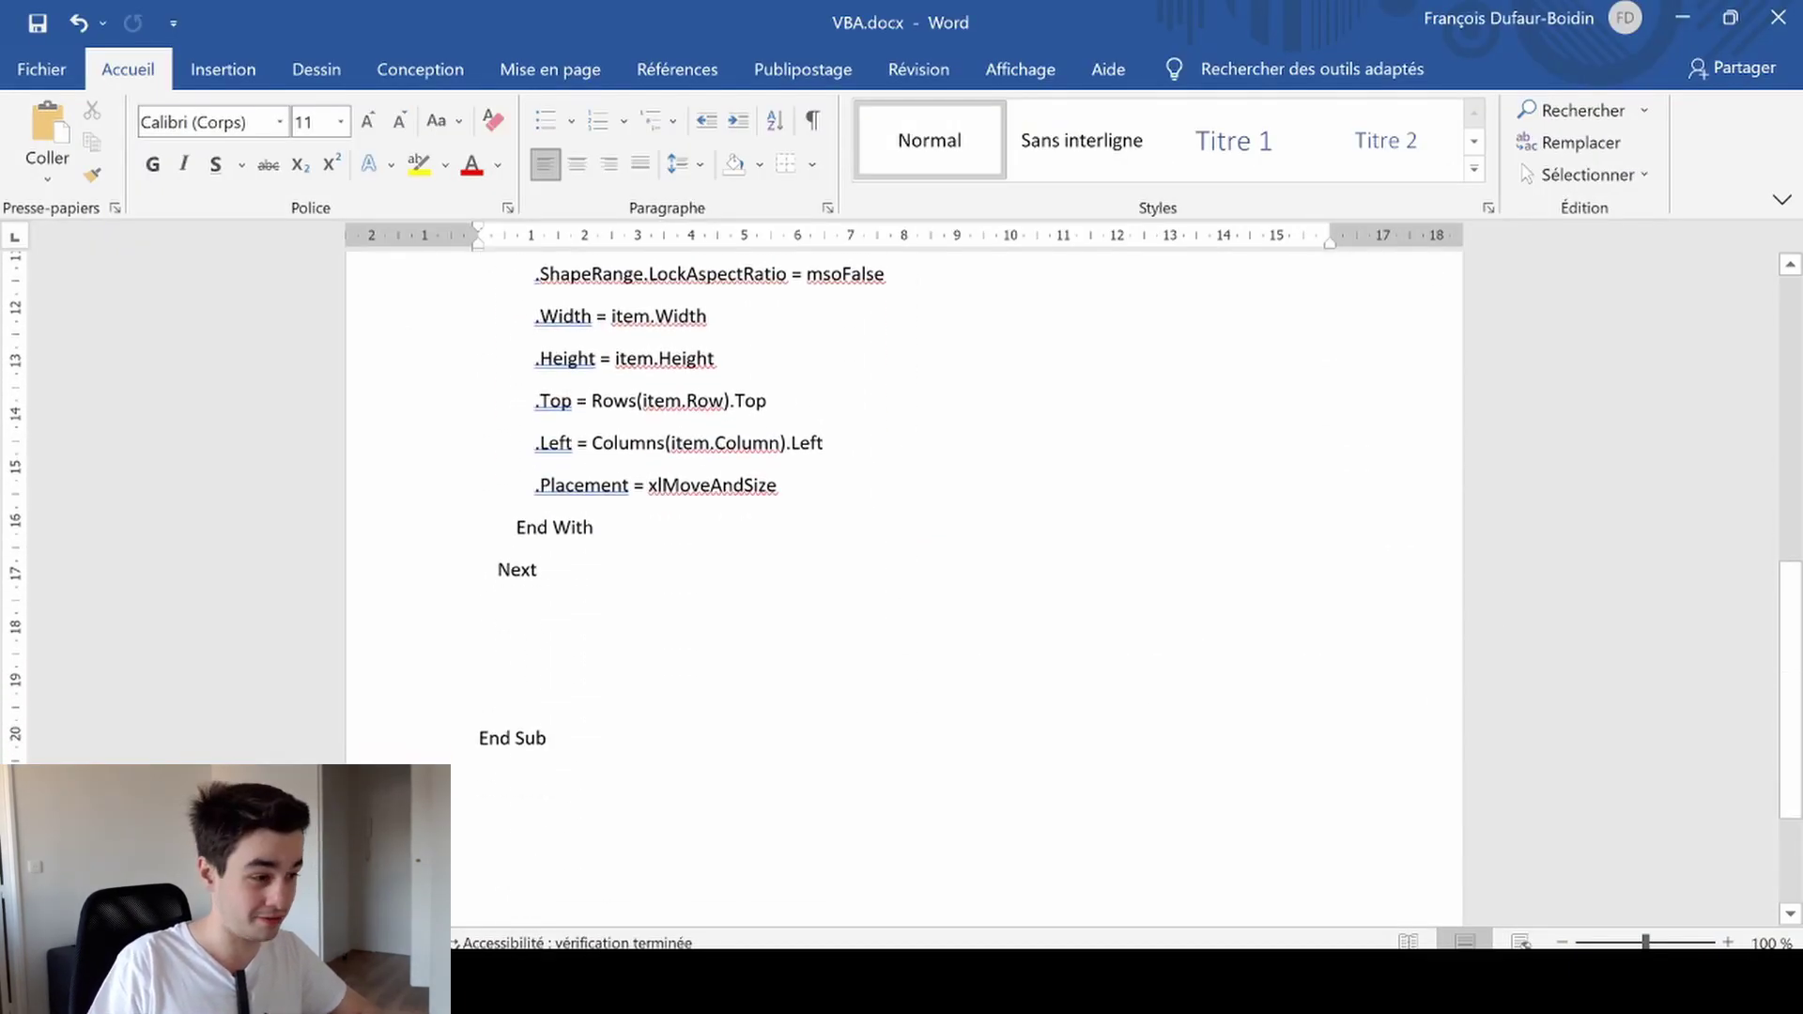
scroll(902, 563, up, 4)
scroll(902, 564, down, 3)
scroll(902, 563, up, 3)
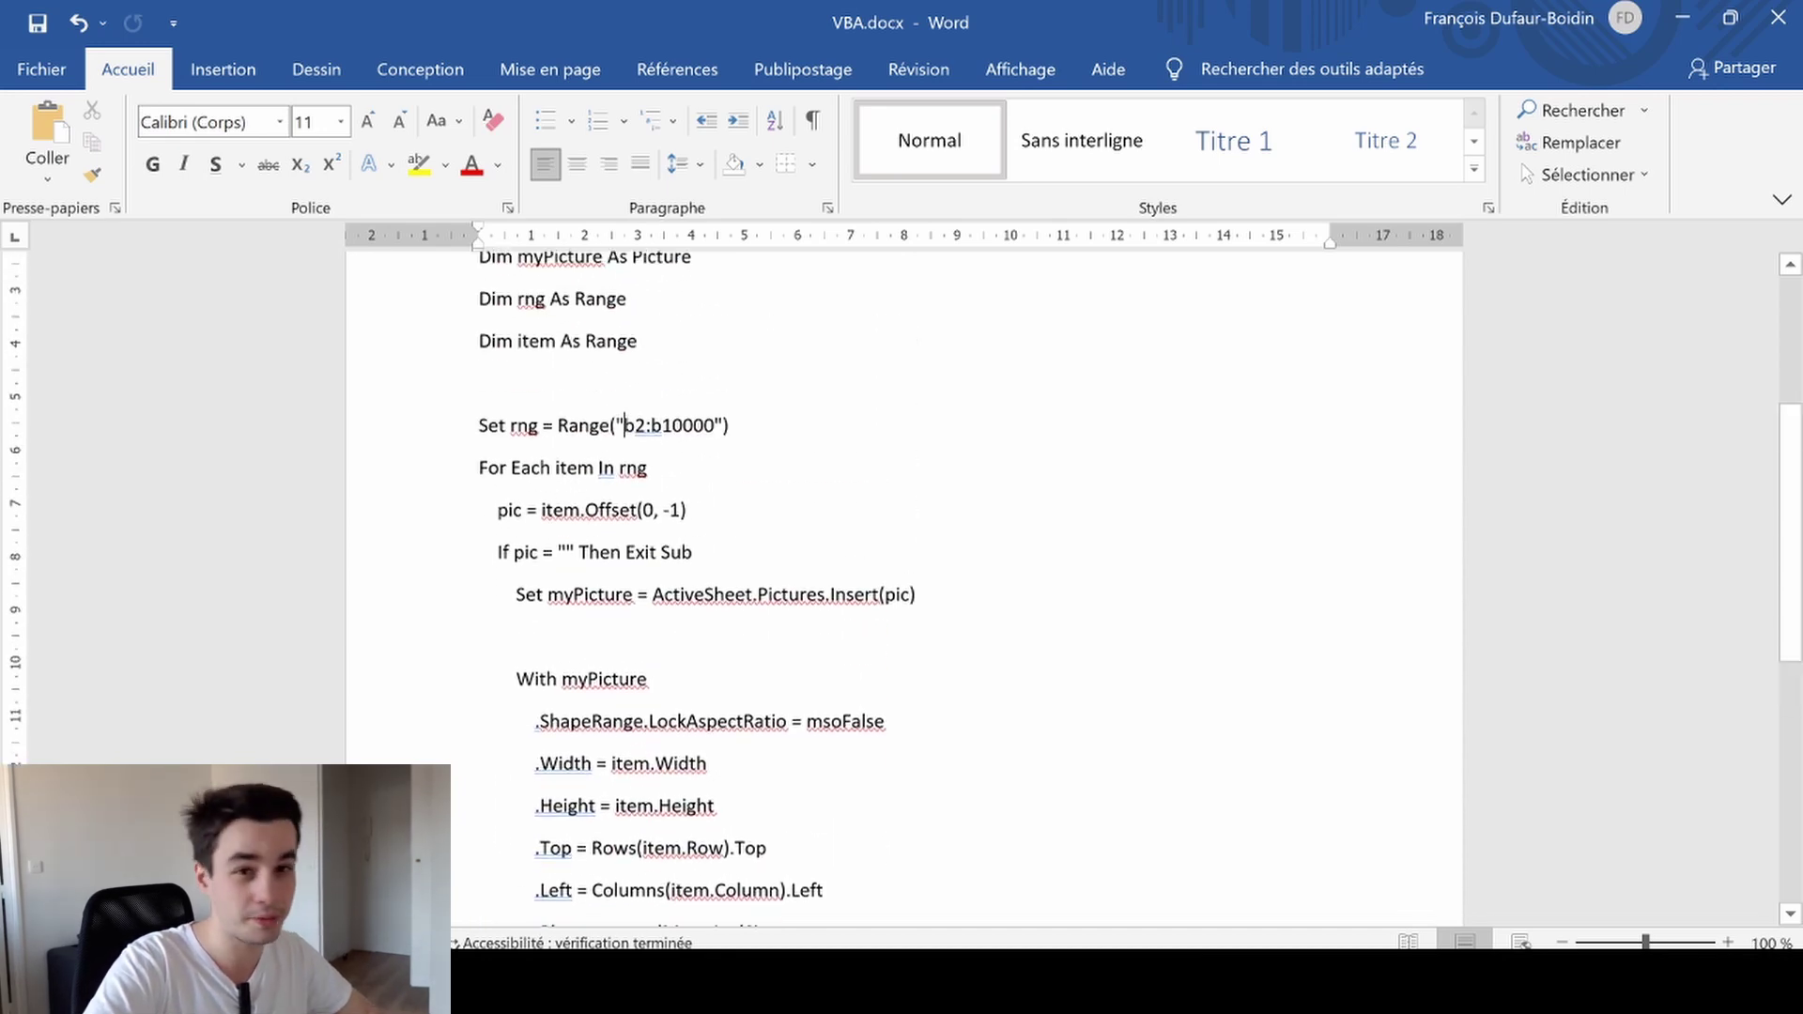
scroll(901, 564, up, 3)
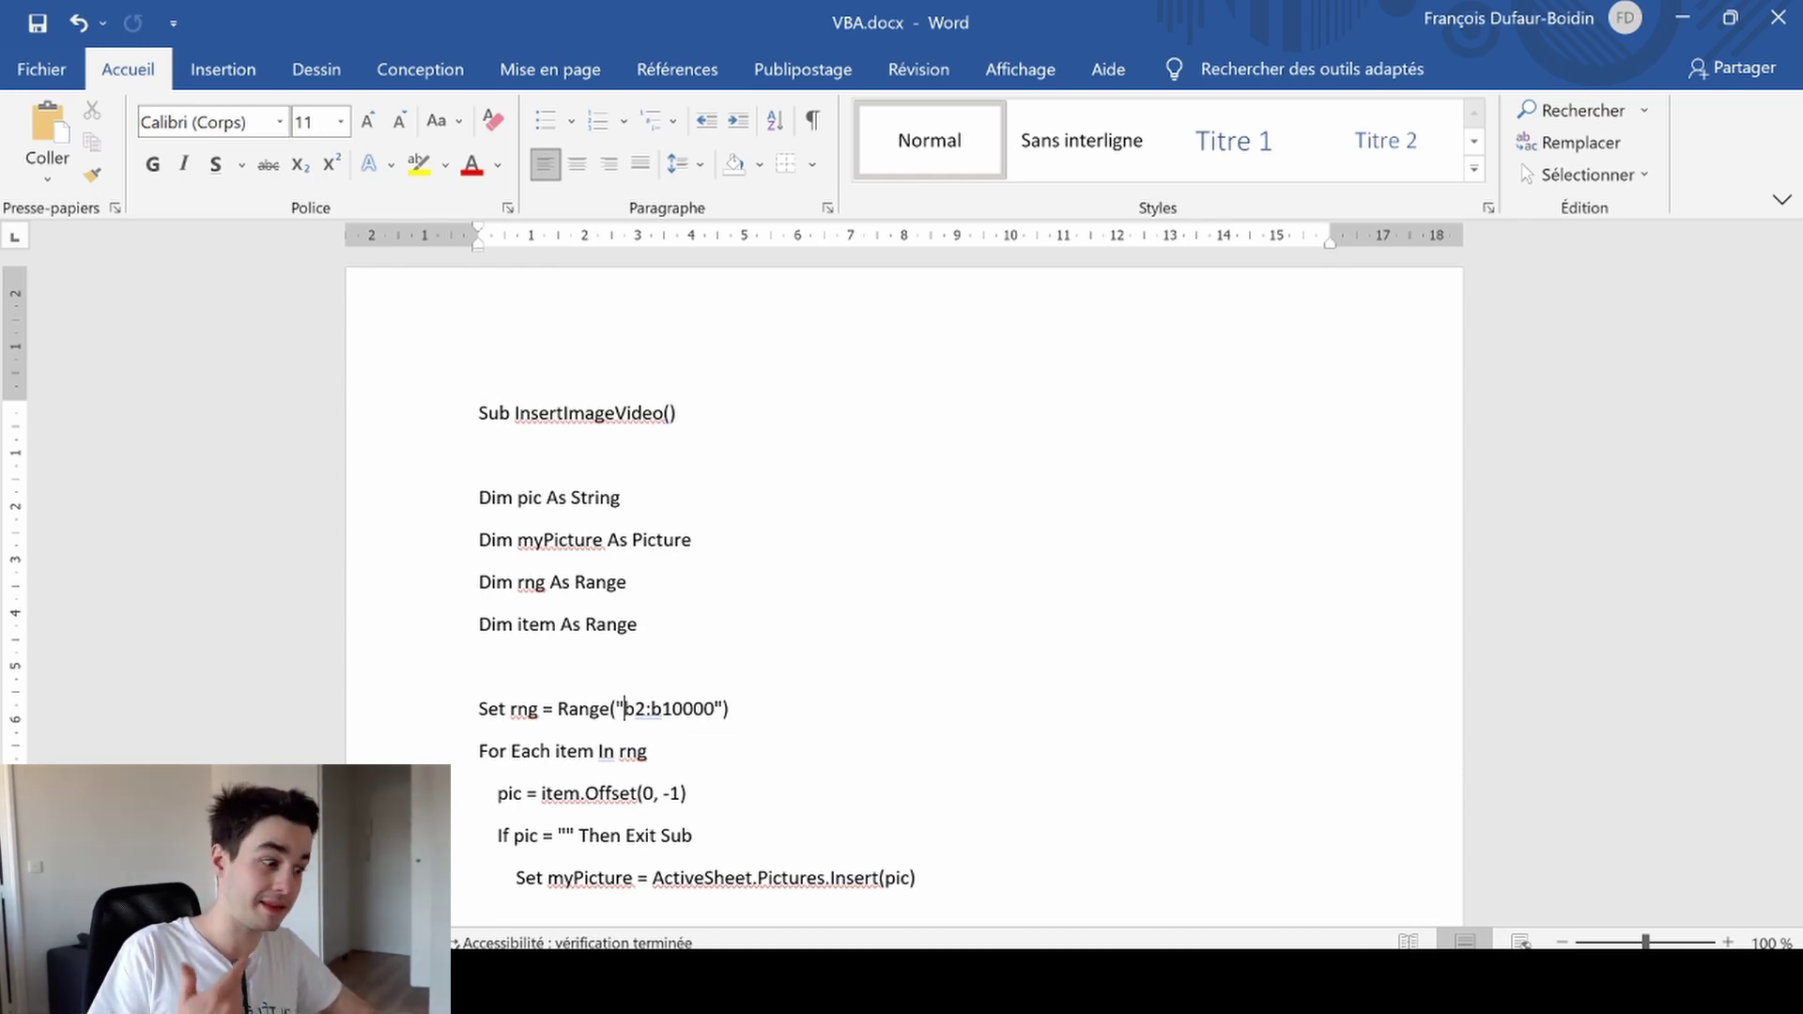
scroll(902, 582, down, 4)
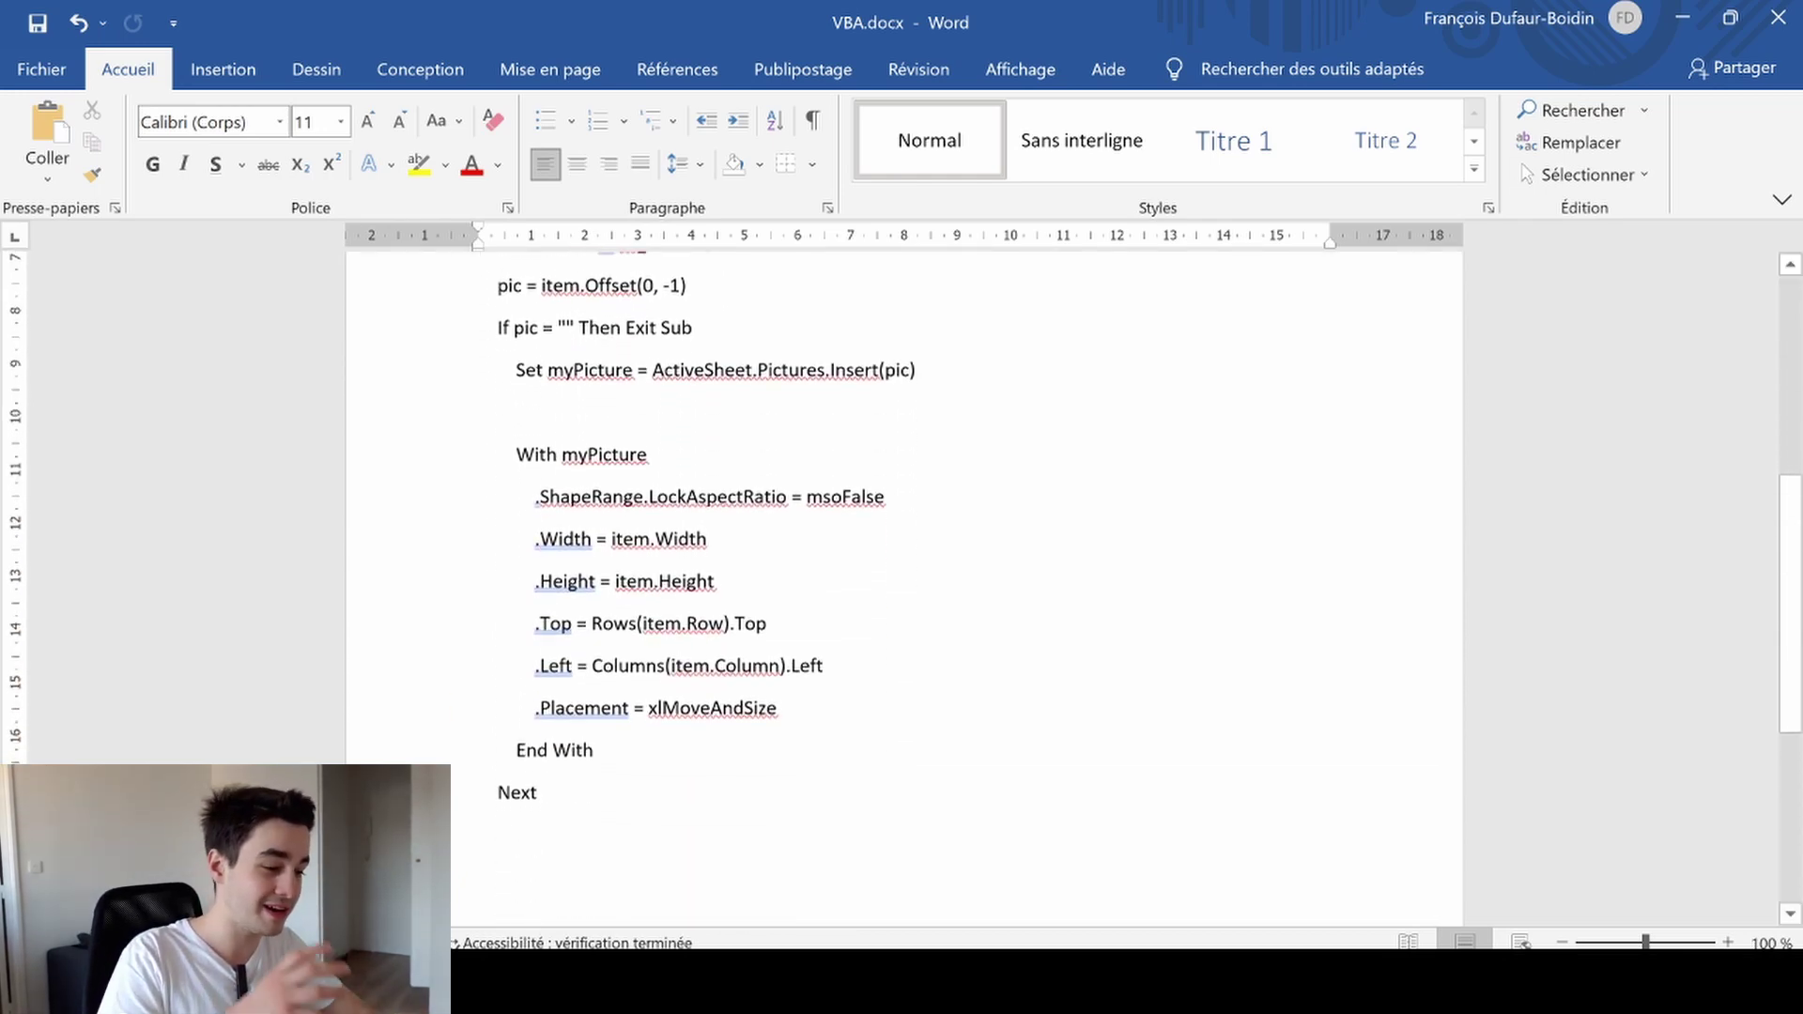
scroll(902, 582, down, 2)
scroll(901, 582, up, 5)
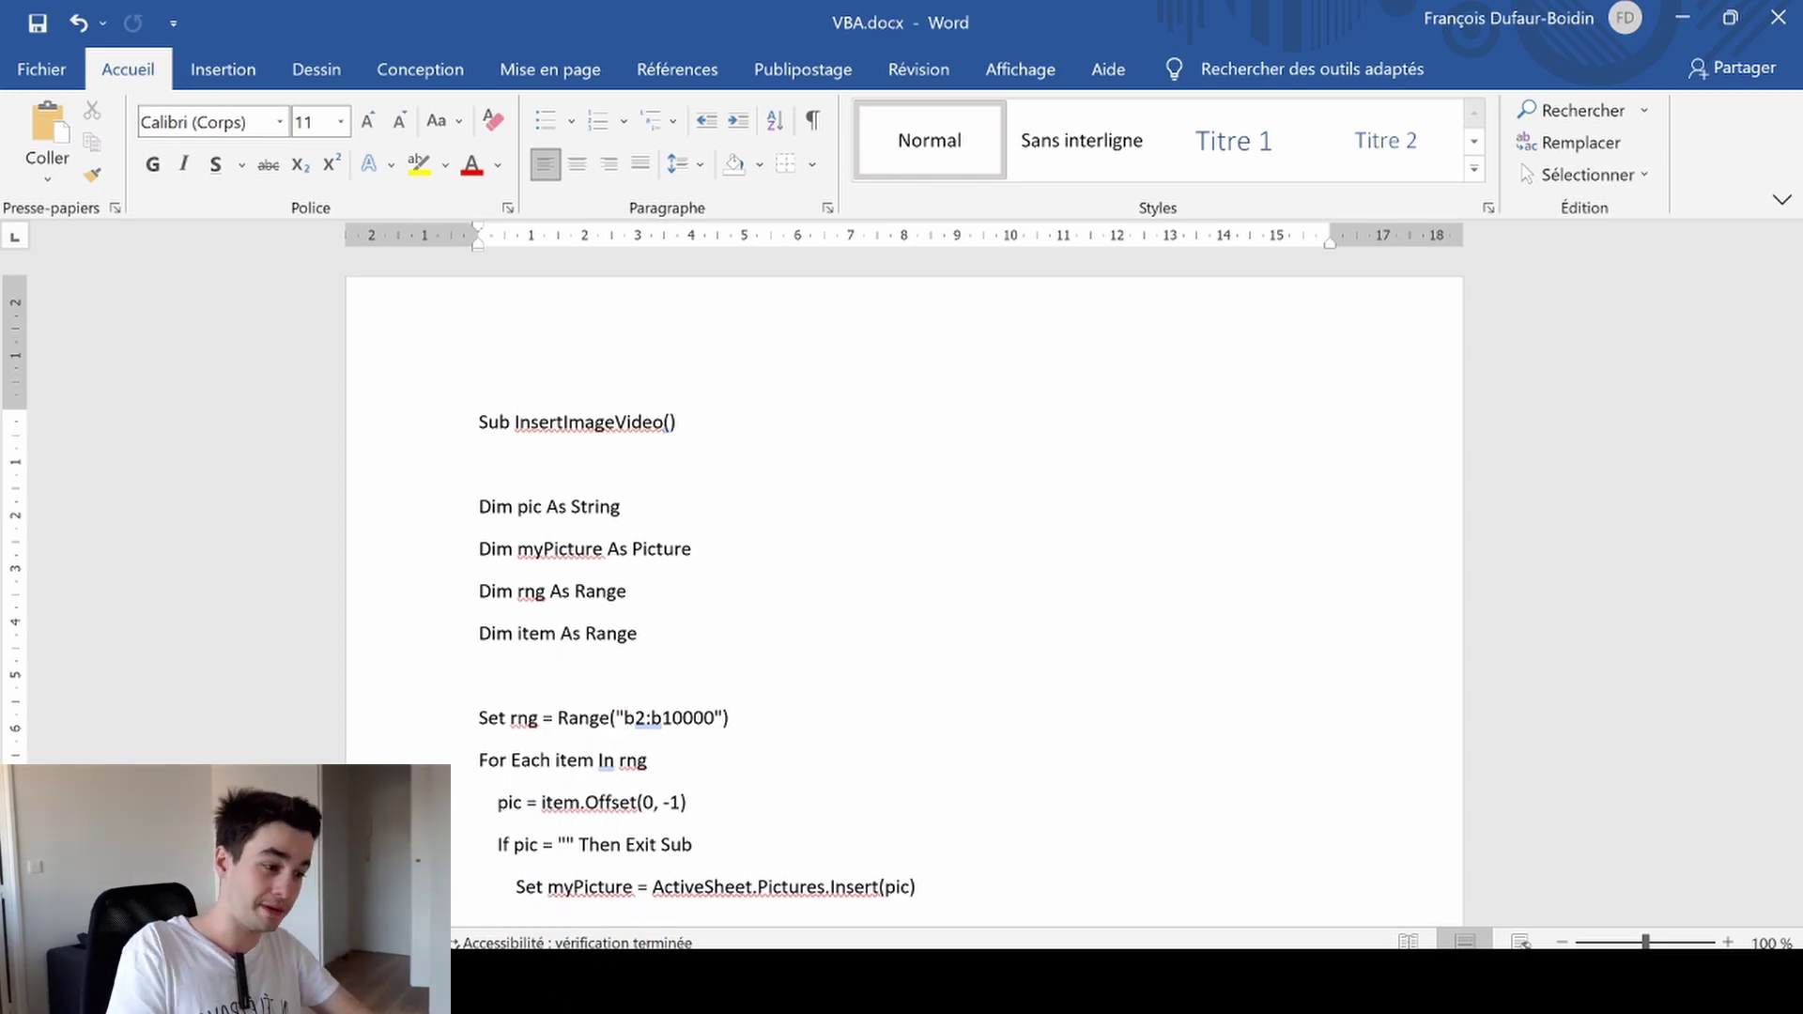
scroll(902, 589, down, 2)
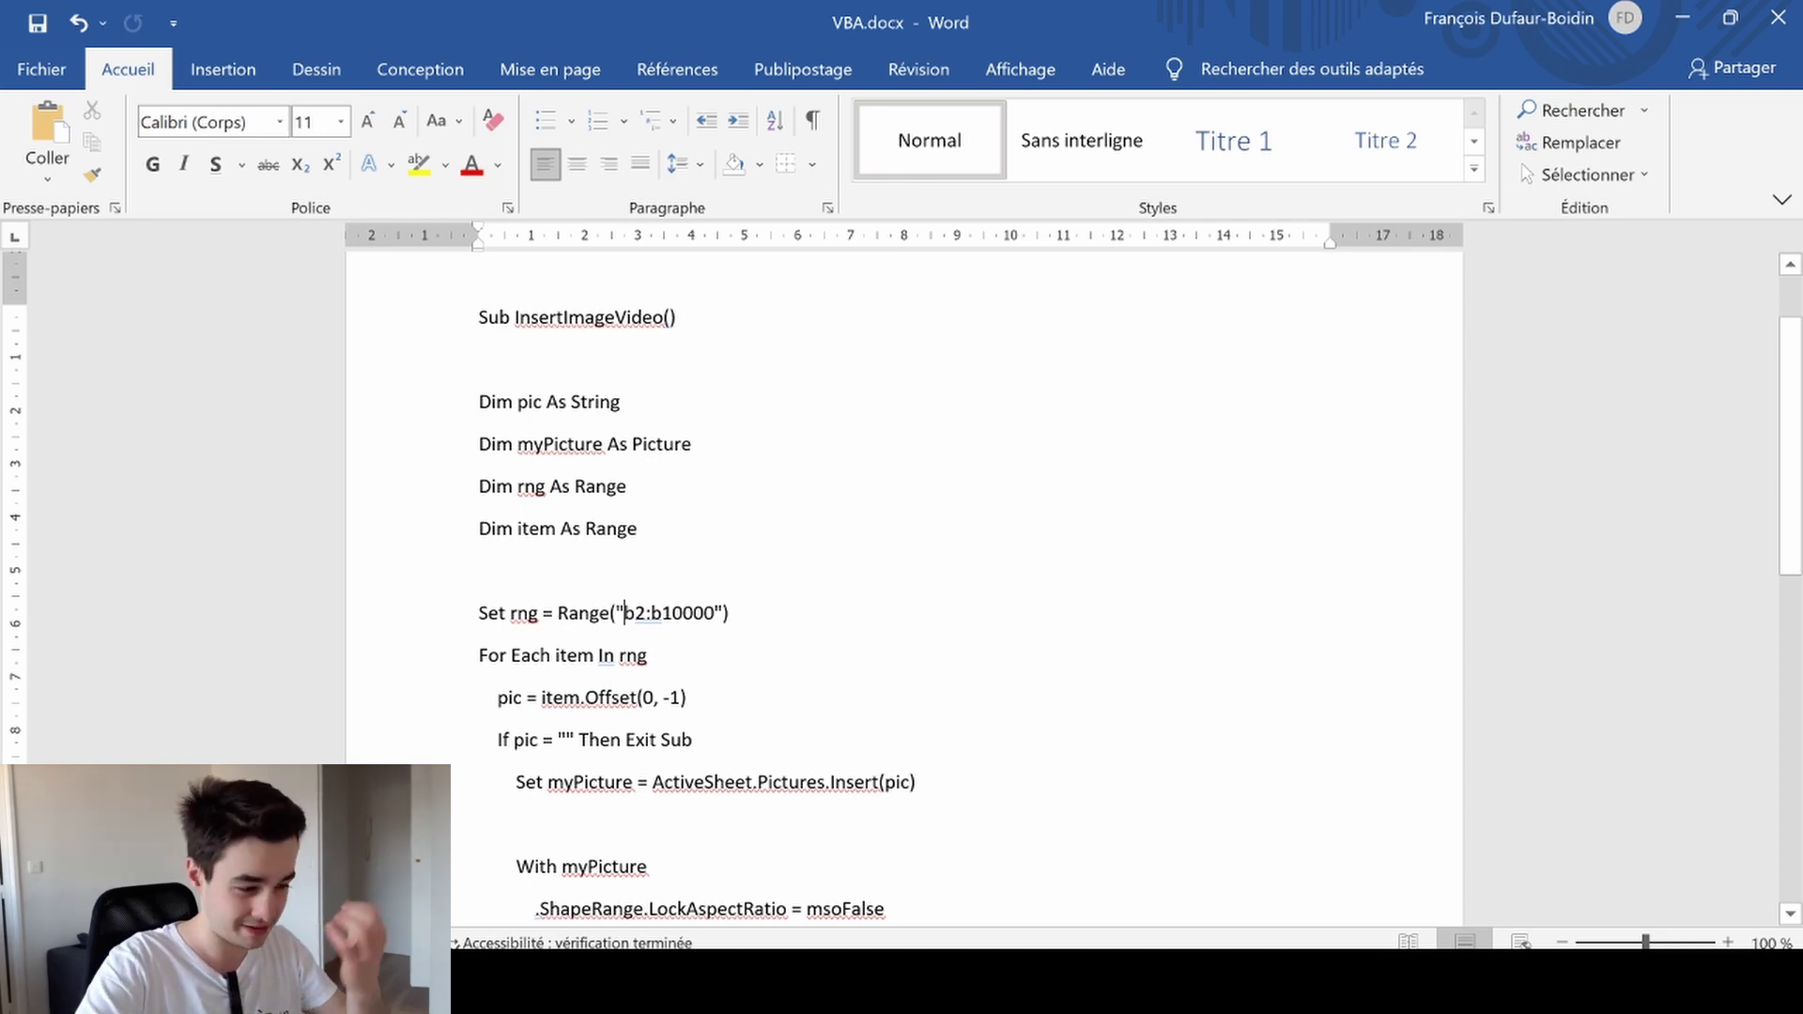
Examine the range in the macro's Set rng line, and check cells B1 and B2 of the exported URL sheet in Excel
ctrl+scroll(902, 589, up, 9)
ctrl+scroll(902, 589, up, 8)
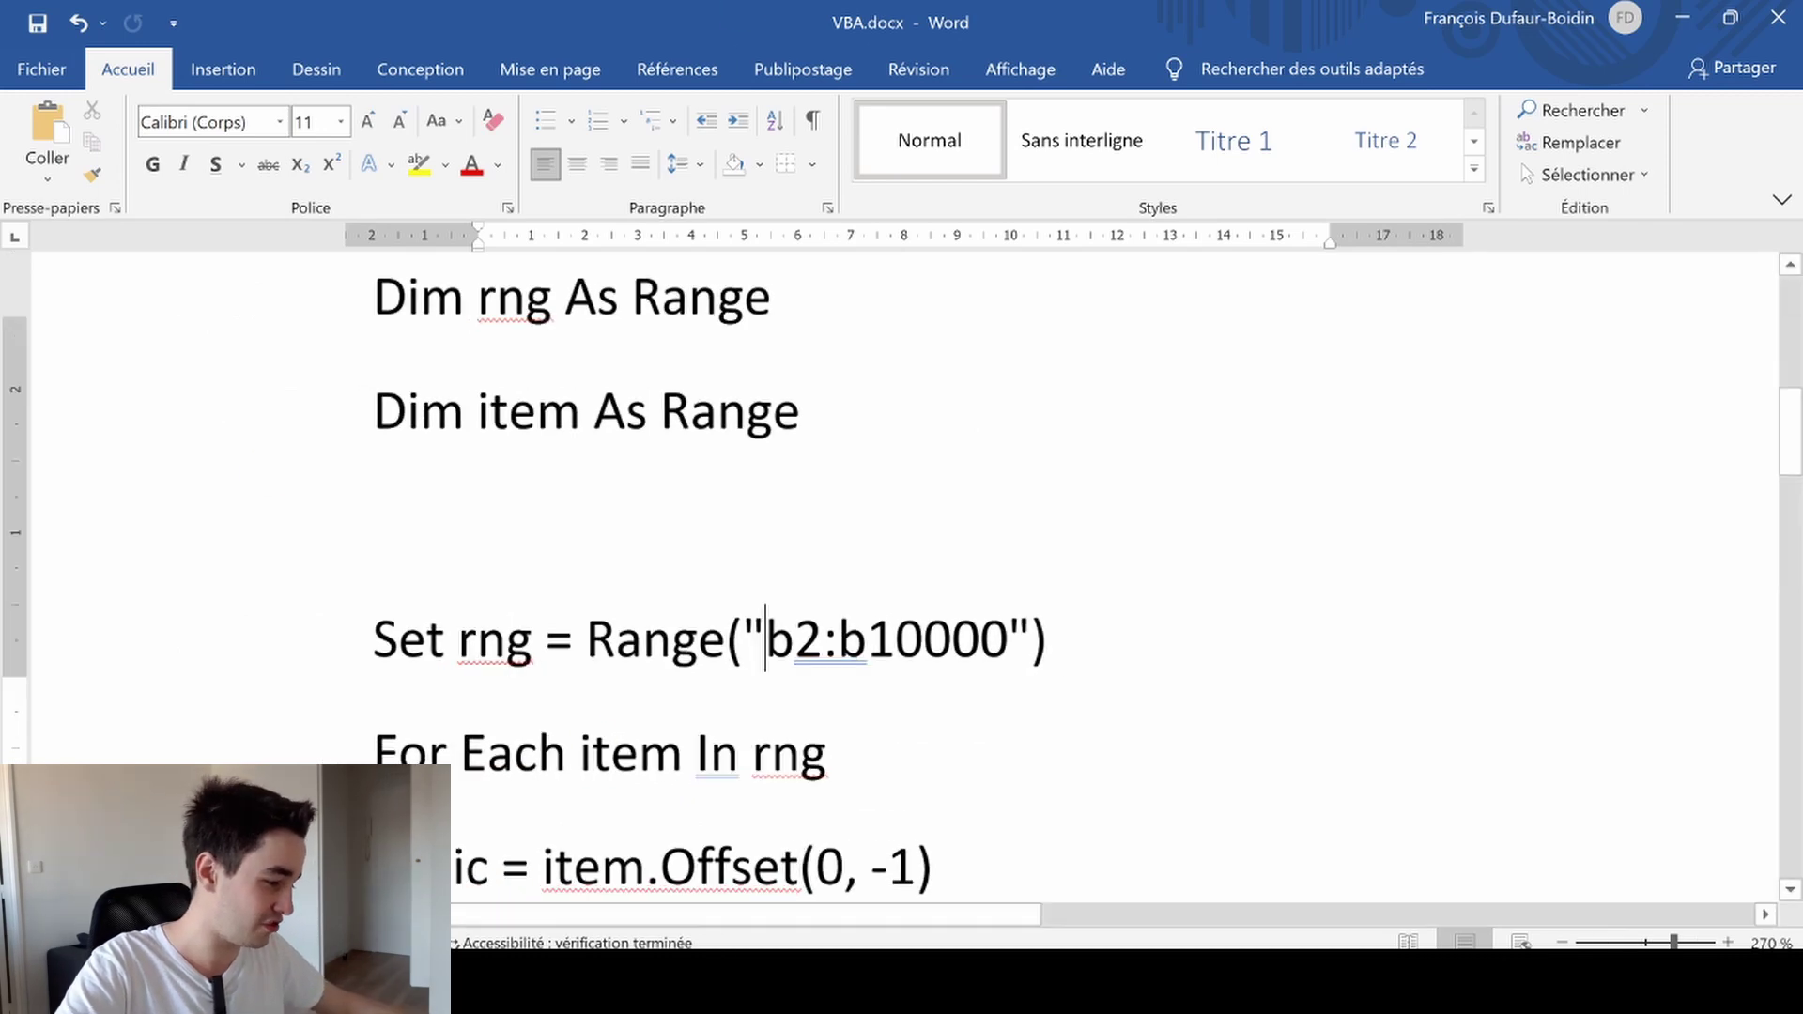
drag(728, 638, 1093, 658)
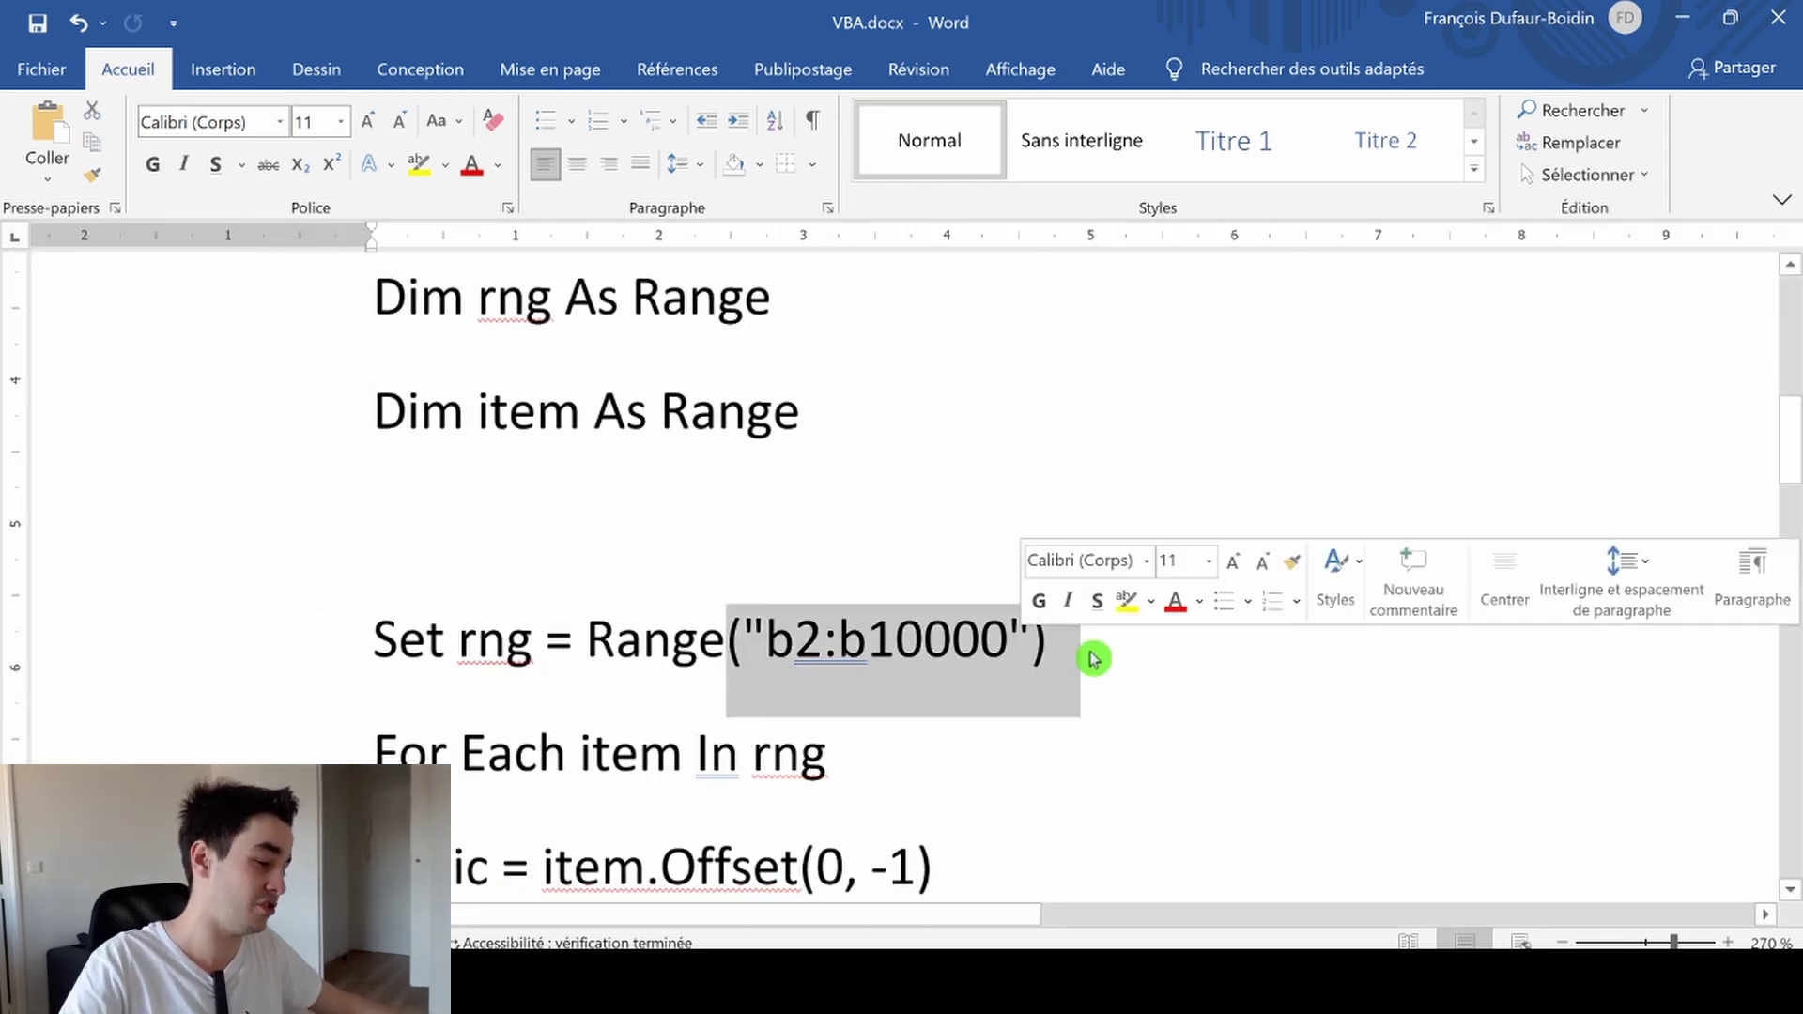
key(Right)
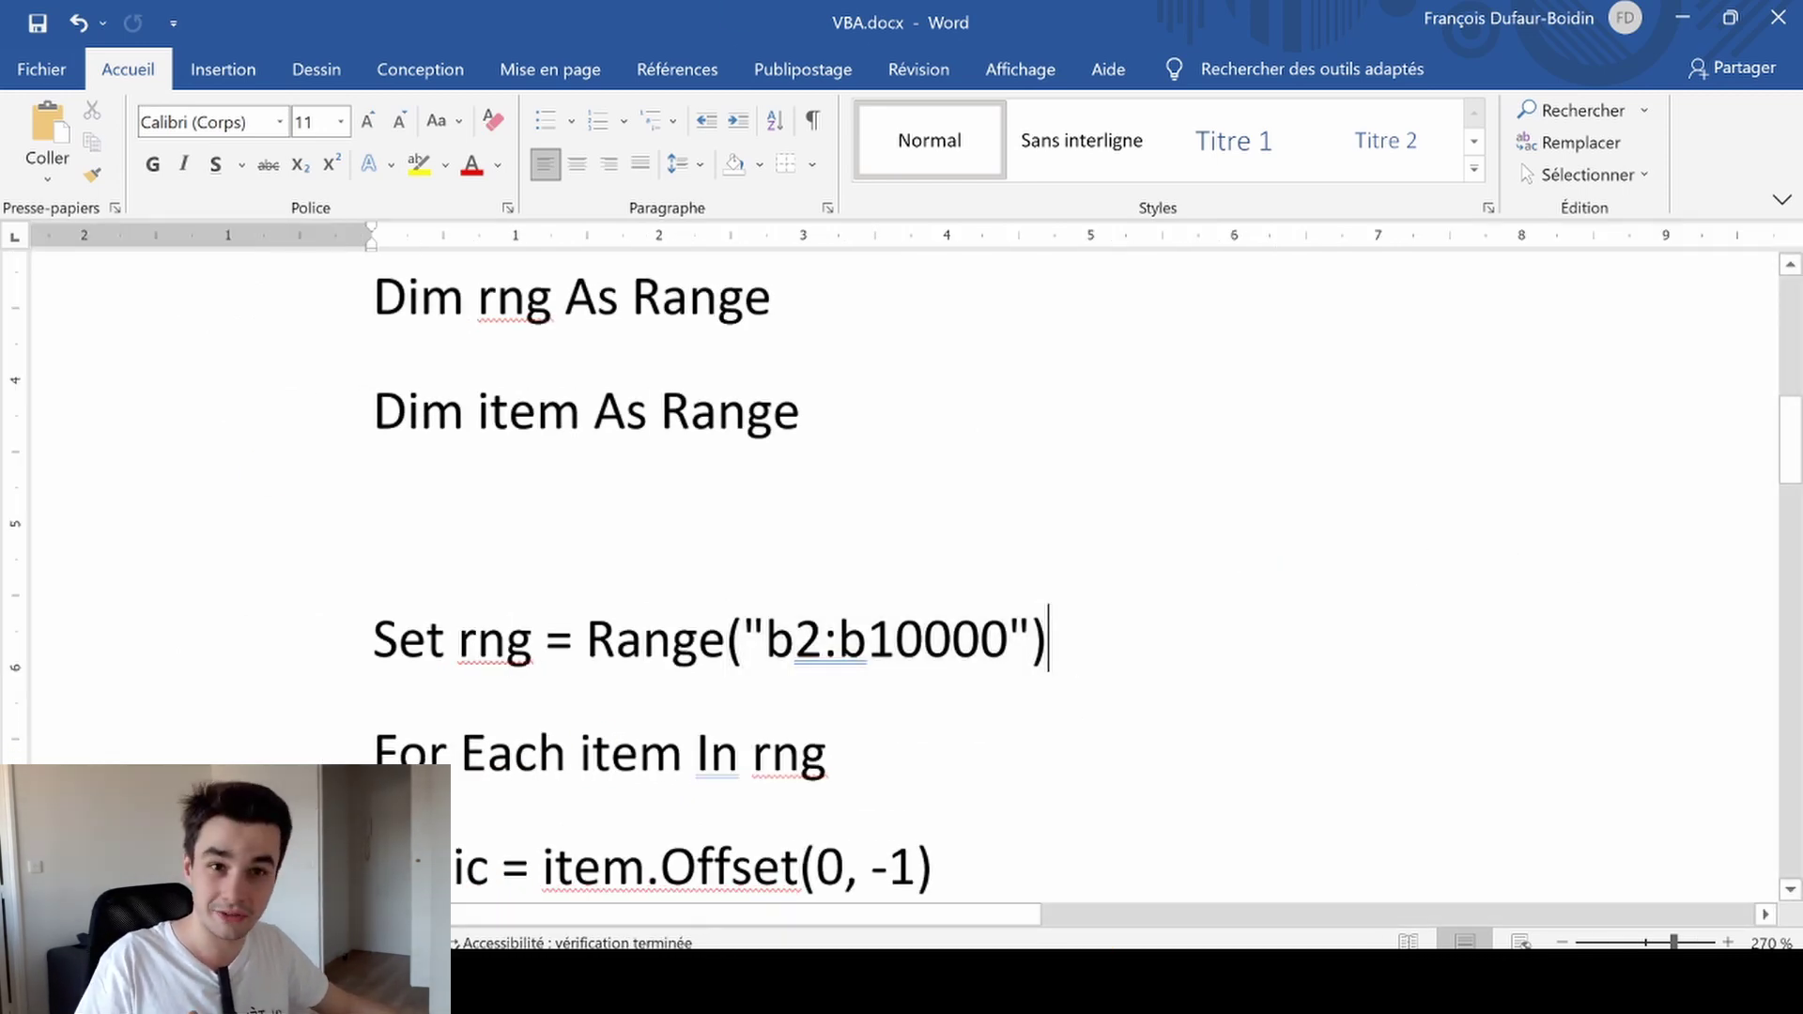
key(alt+Tab)
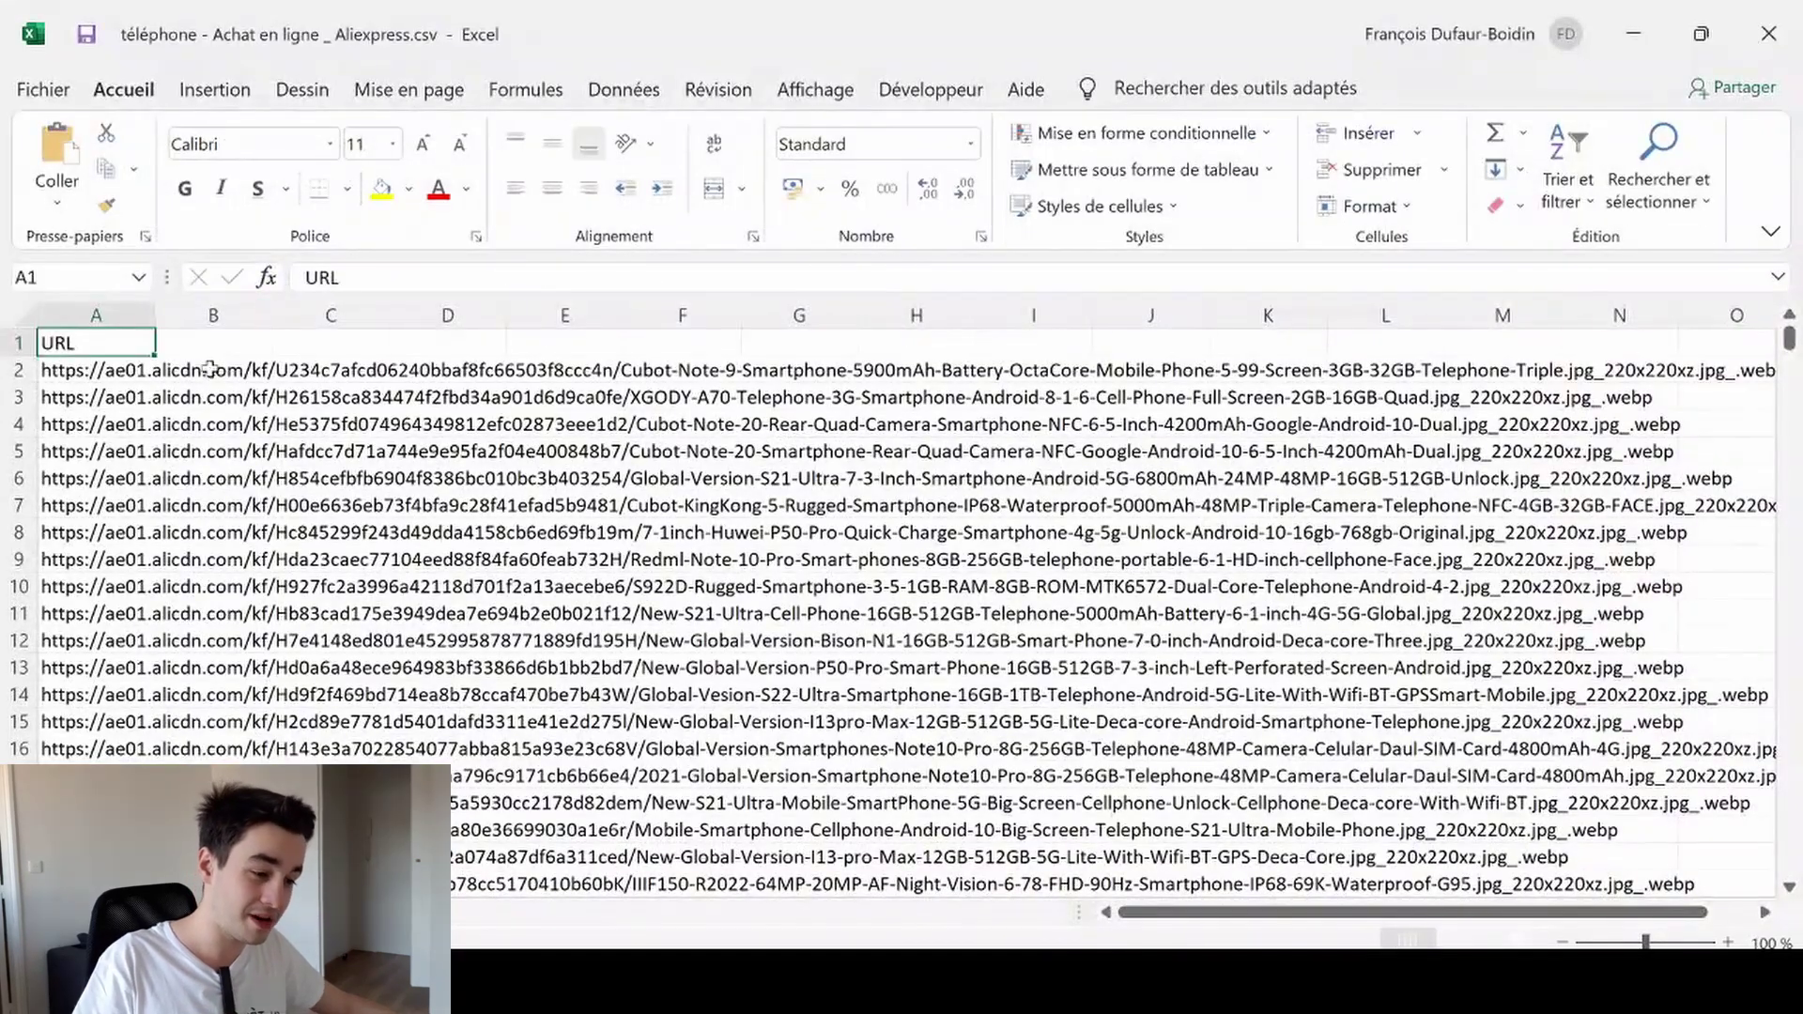
click(200, 345)
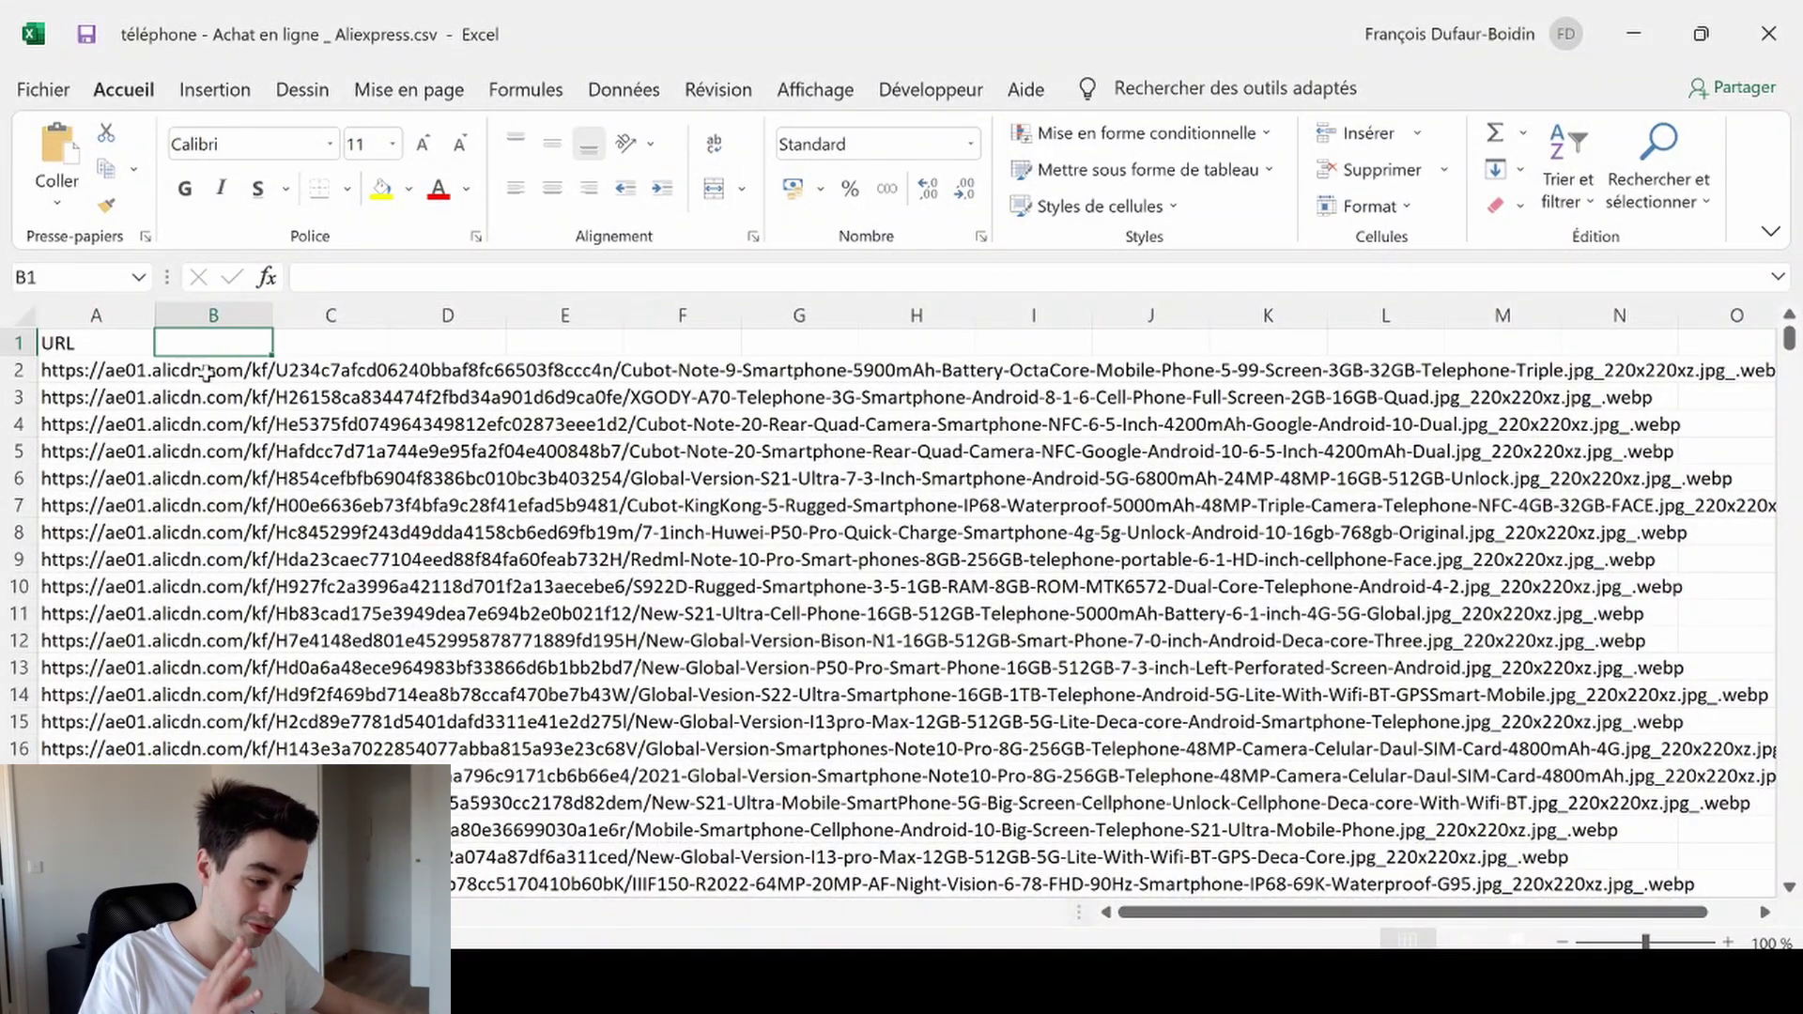
click(246, 378)
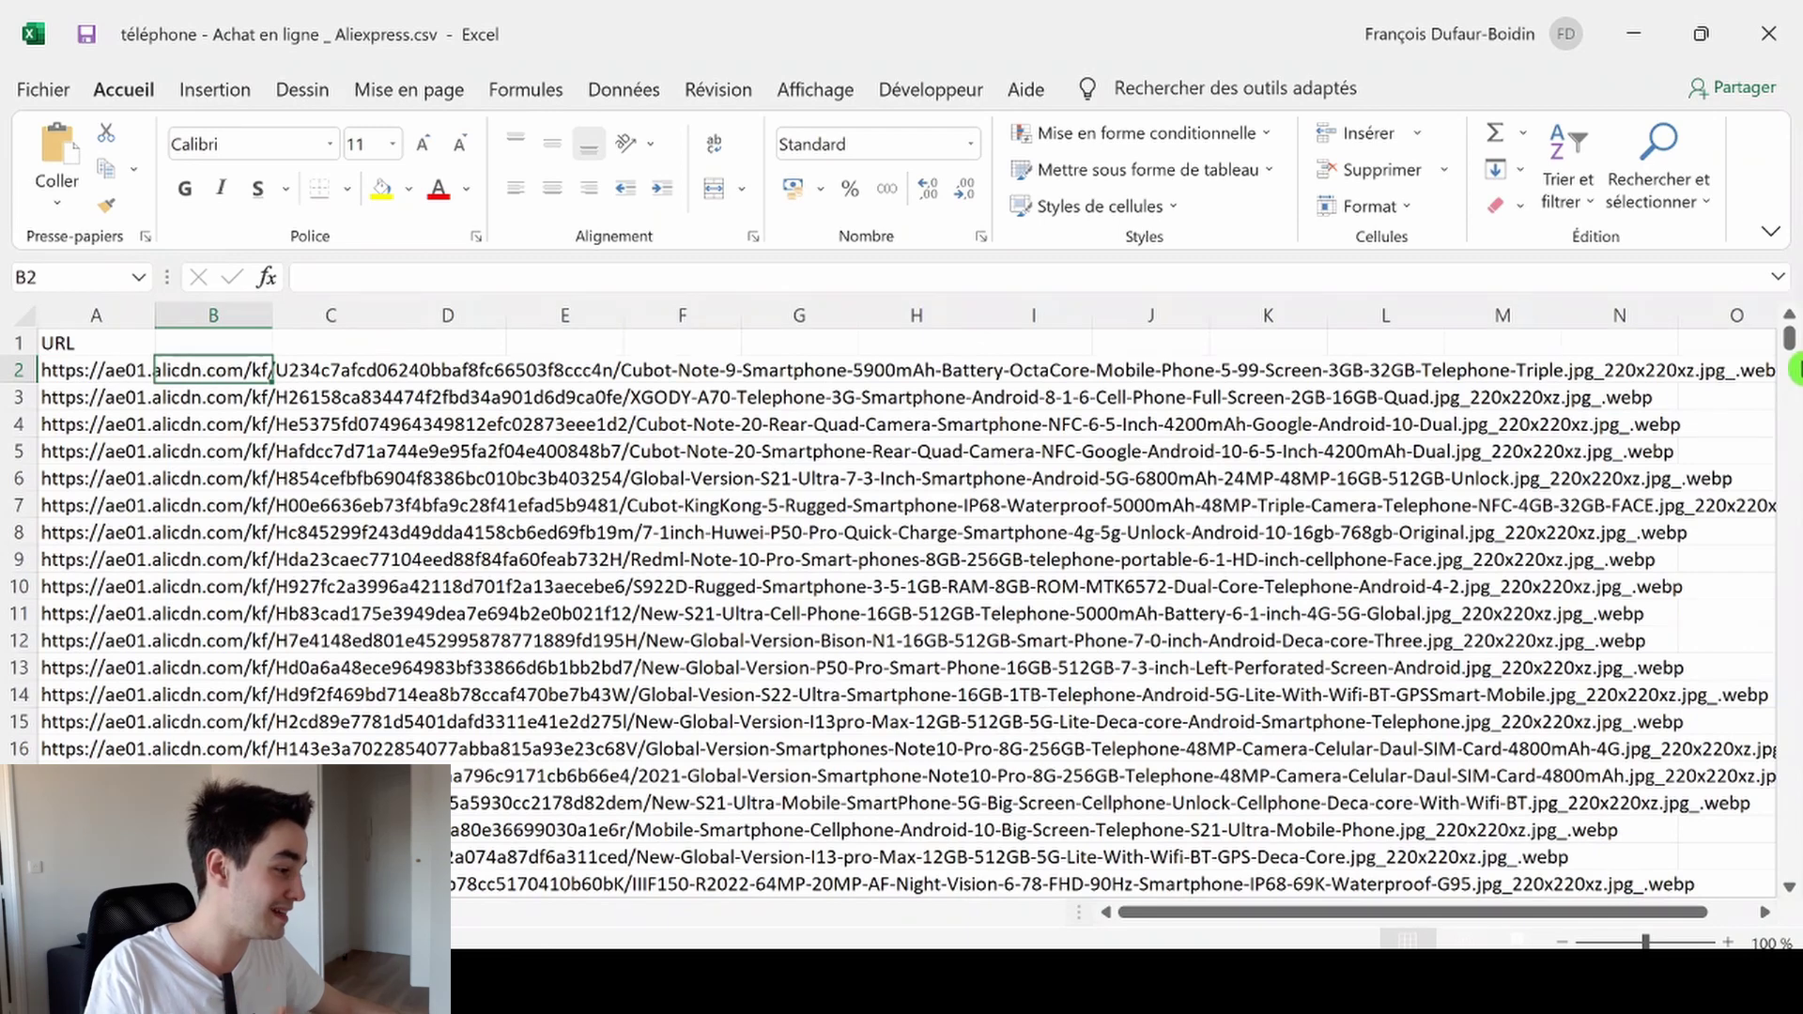
drag(1791, 344, 1794, 256)
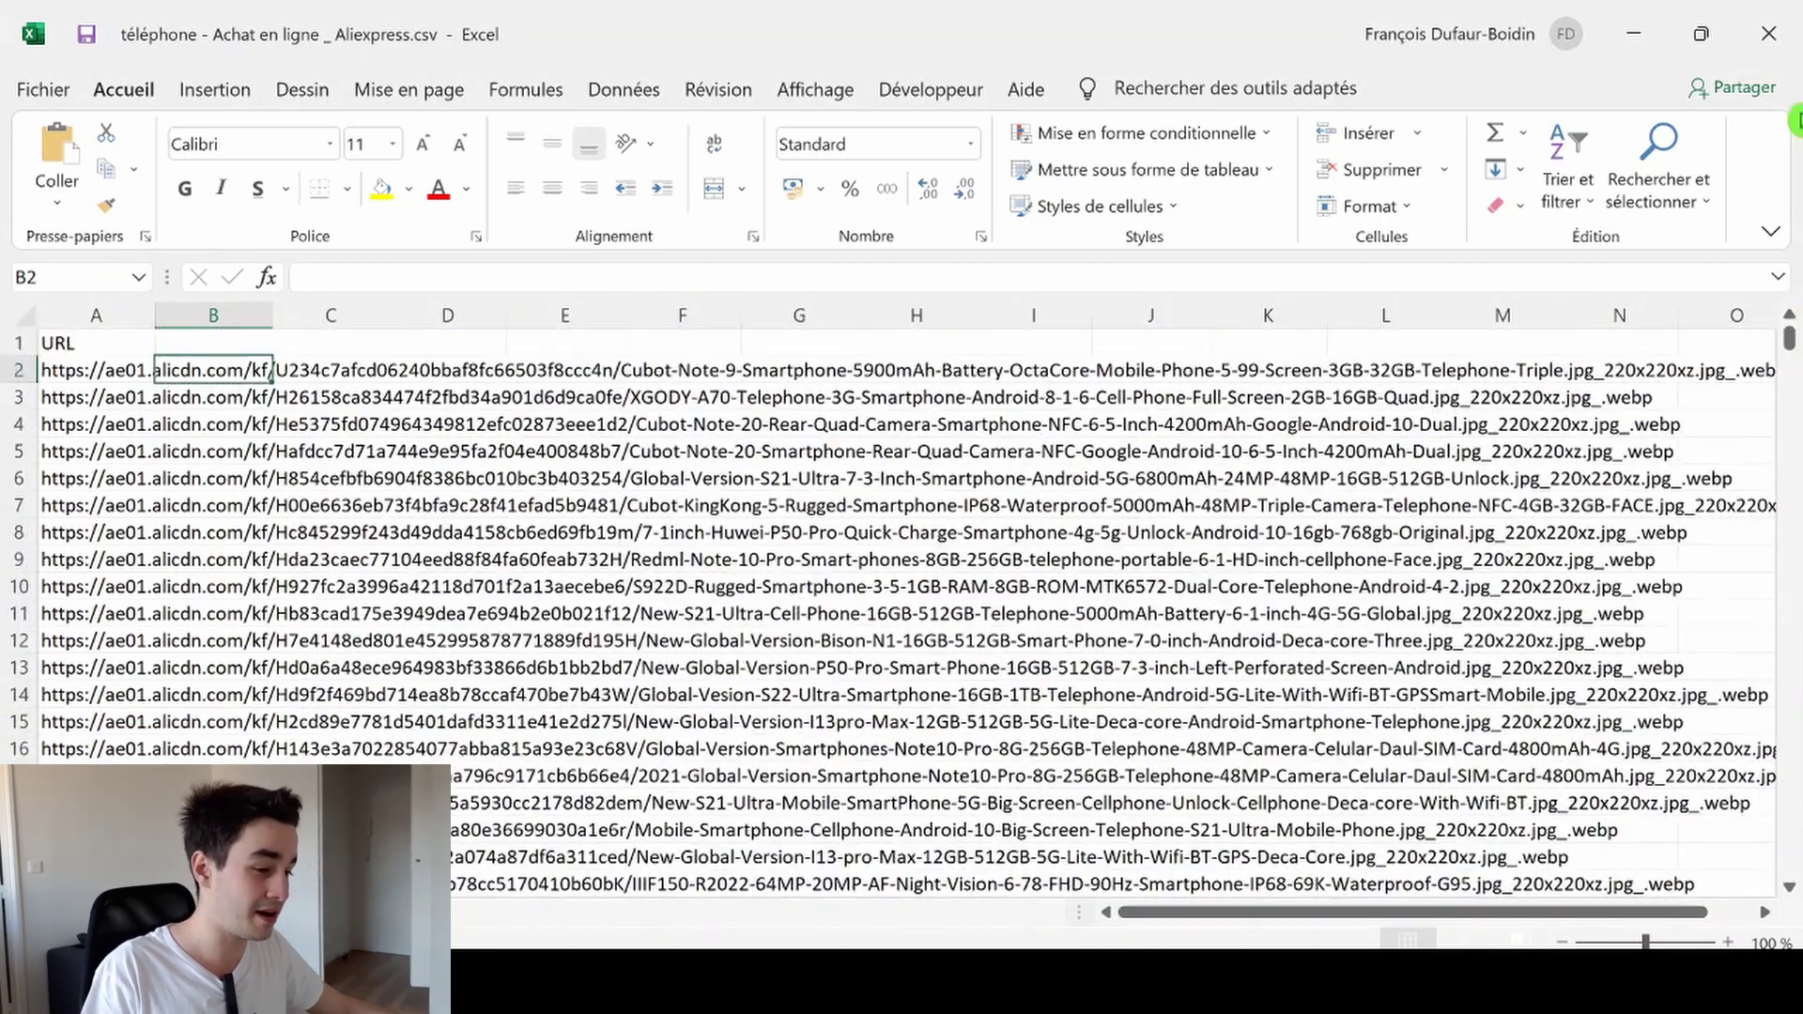
Back in VBA.docx in Word, set the range in the Set rng line to b2:b480
click(1628, 15)
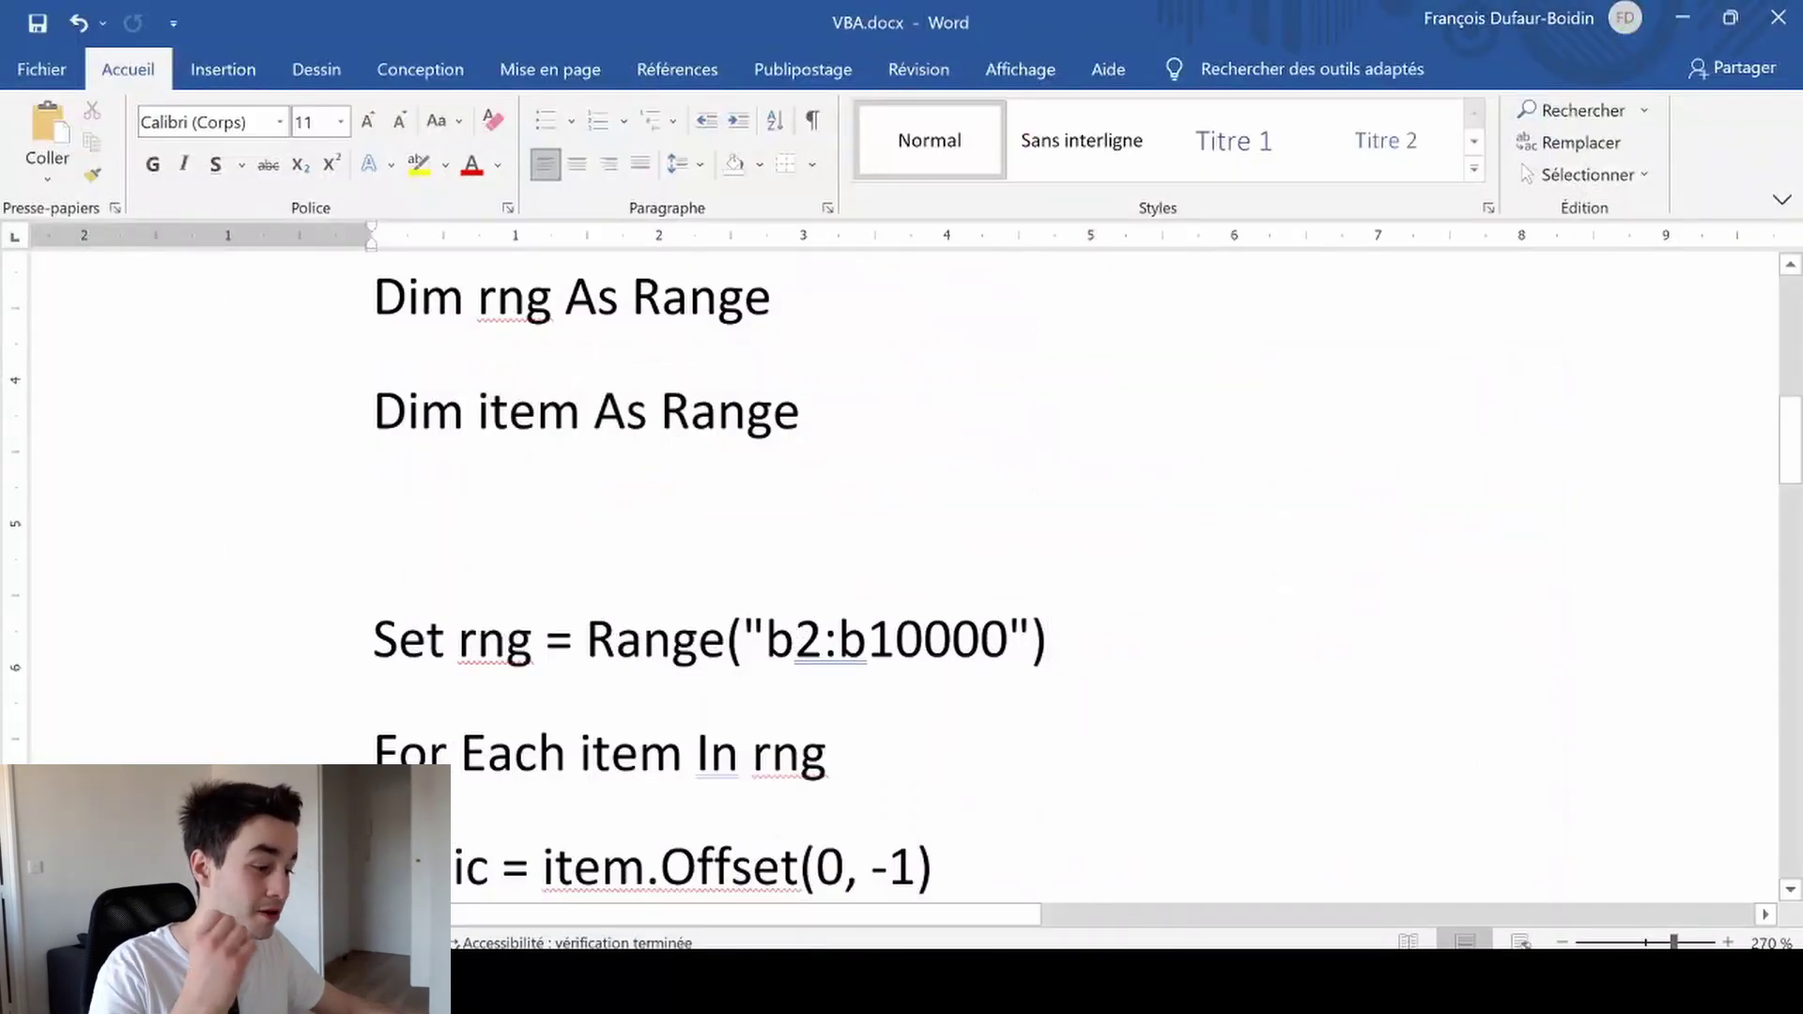
double_click(918, 650)
click(904, 637)
drag(867, 640, 1005, 643)
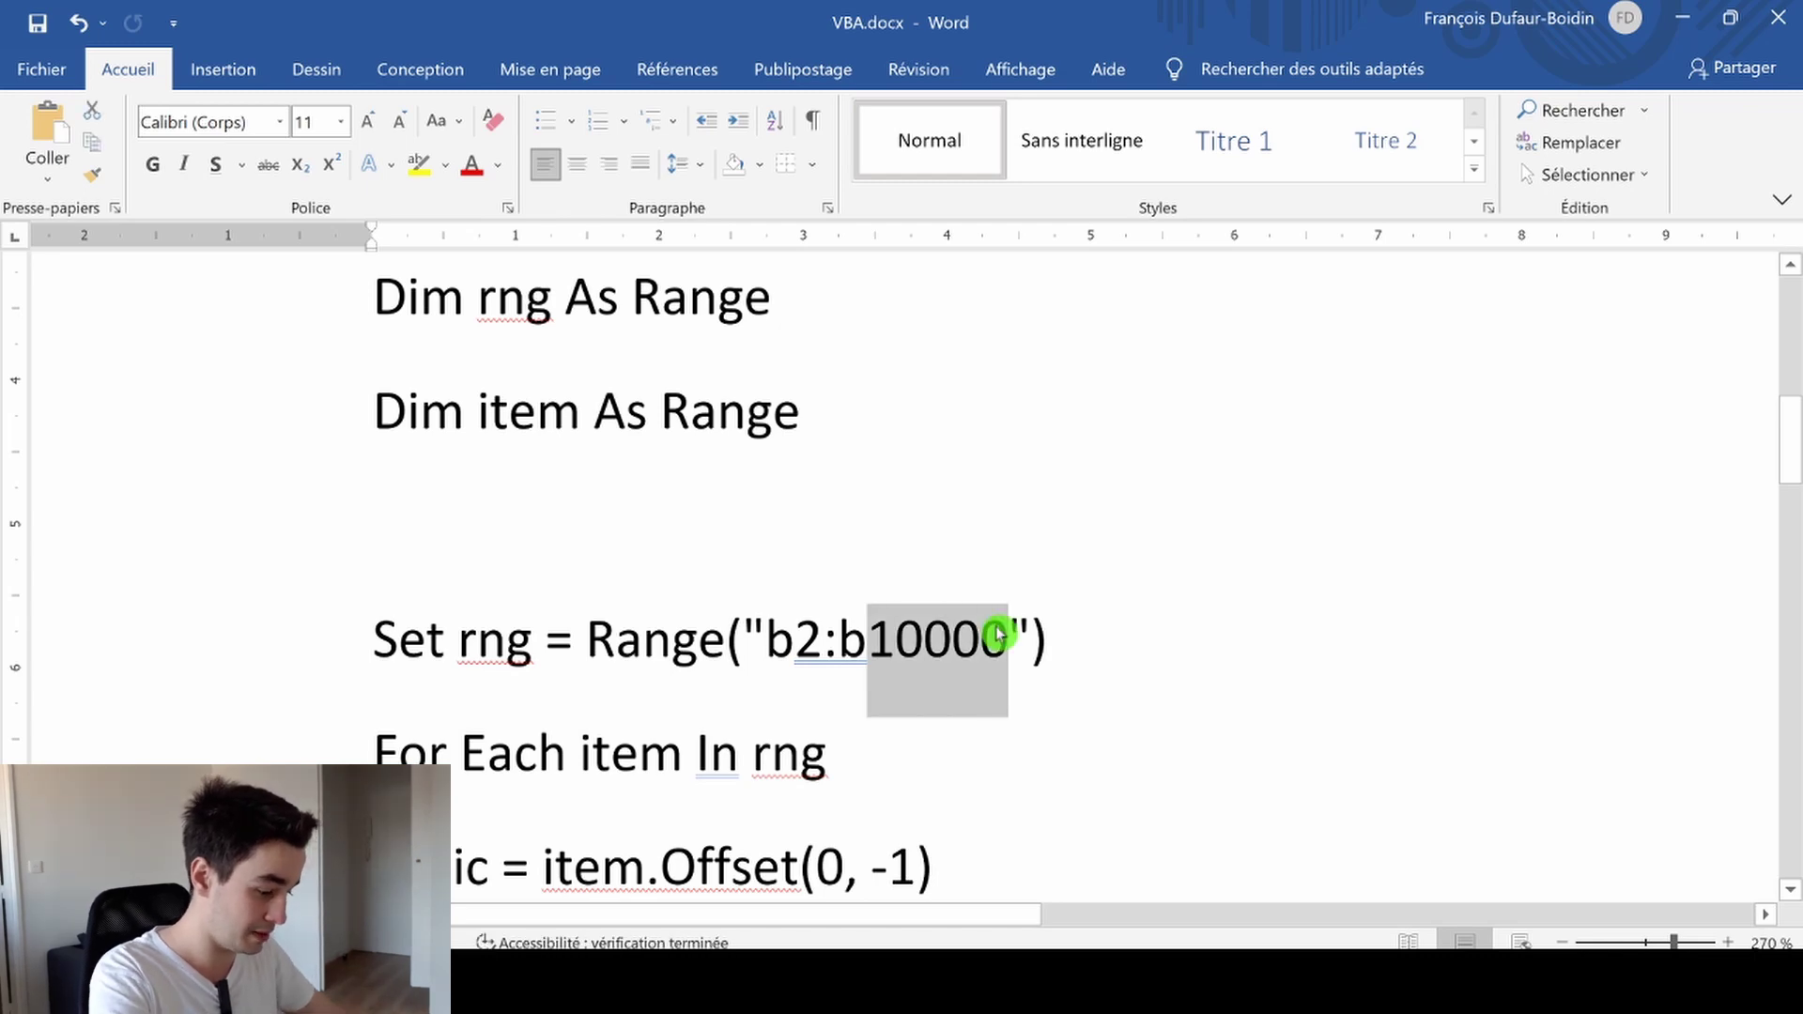
text(480)
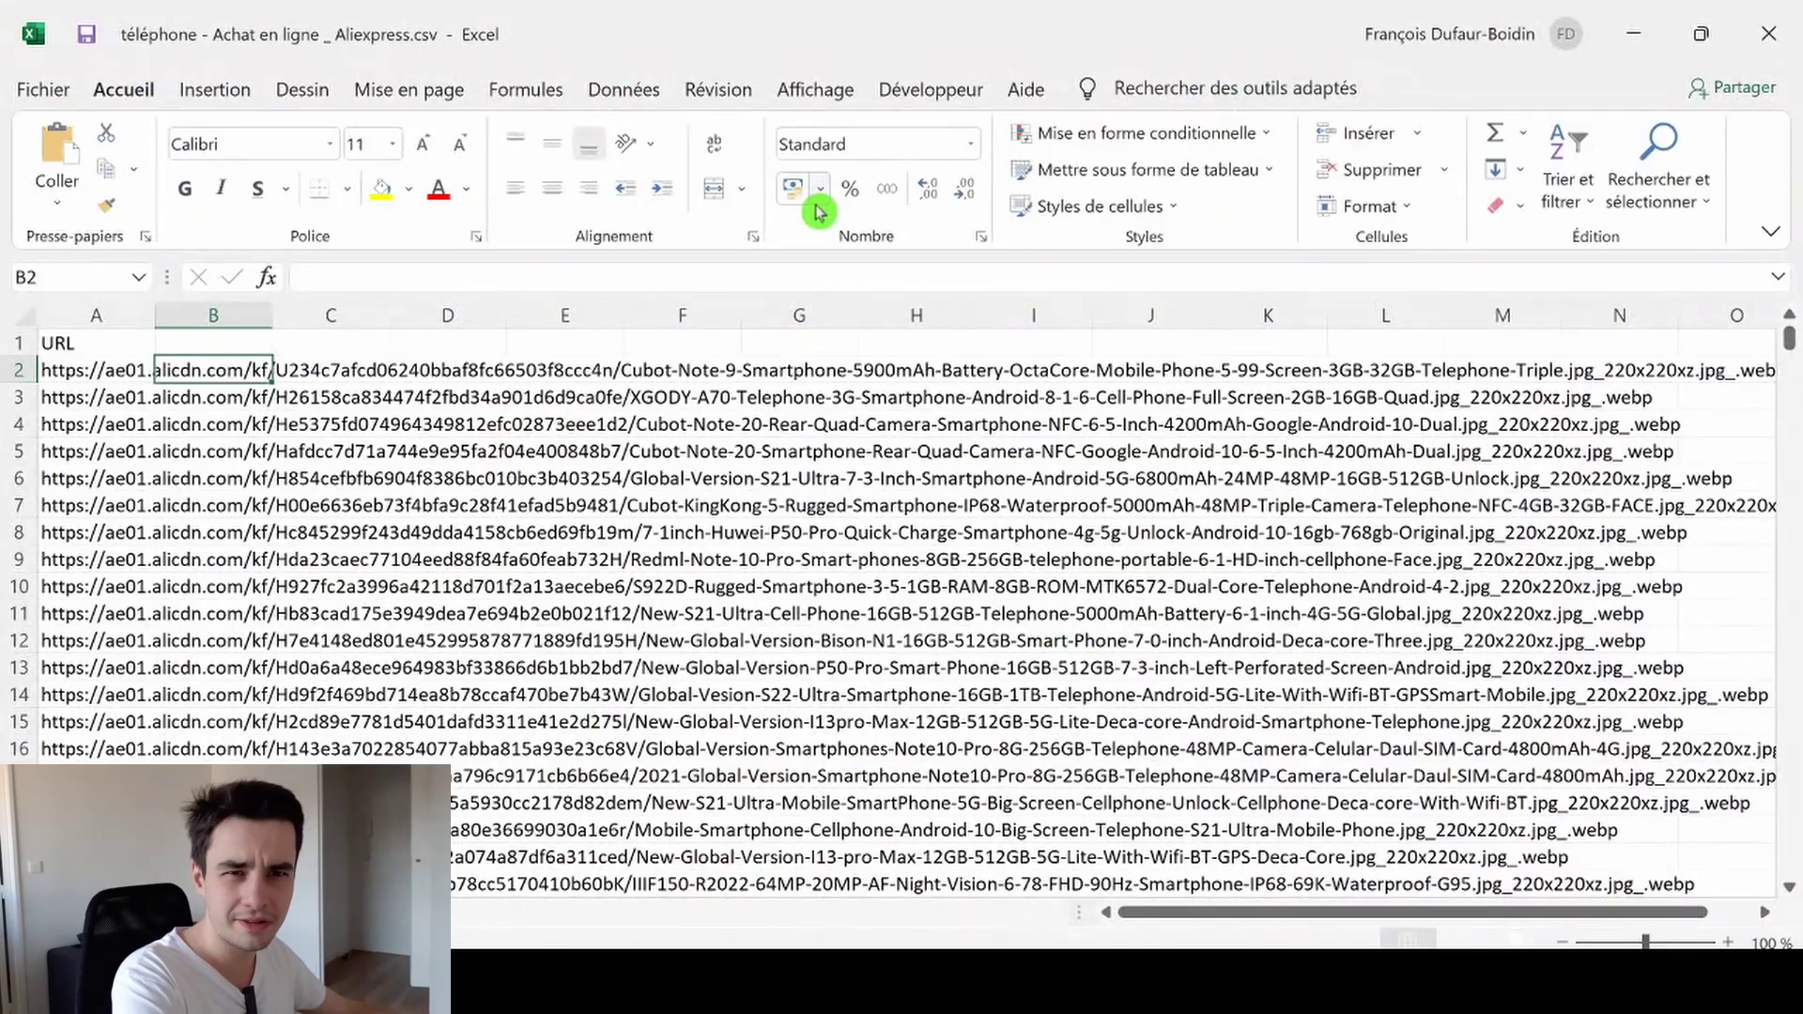
In Excel, turn off the Développeur tab in the ribbon customization options and apply the change
click(940, 95)
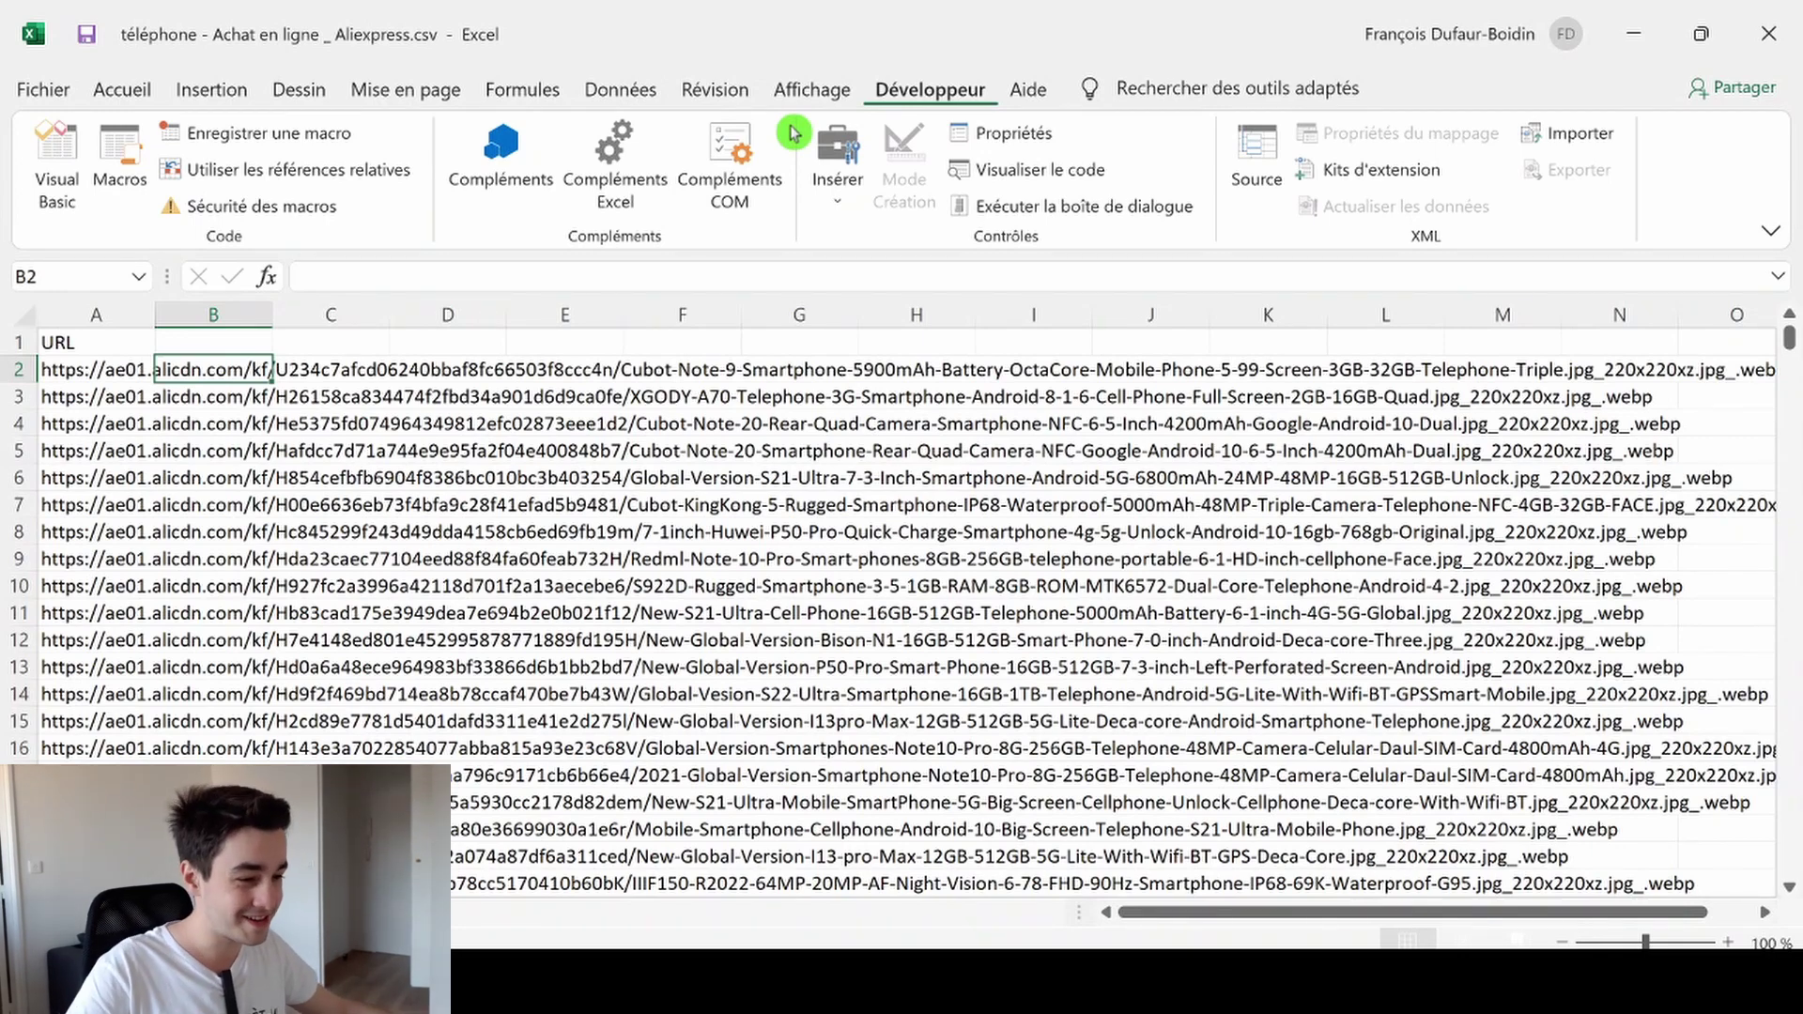
click(17, 103)
click(62, 848)
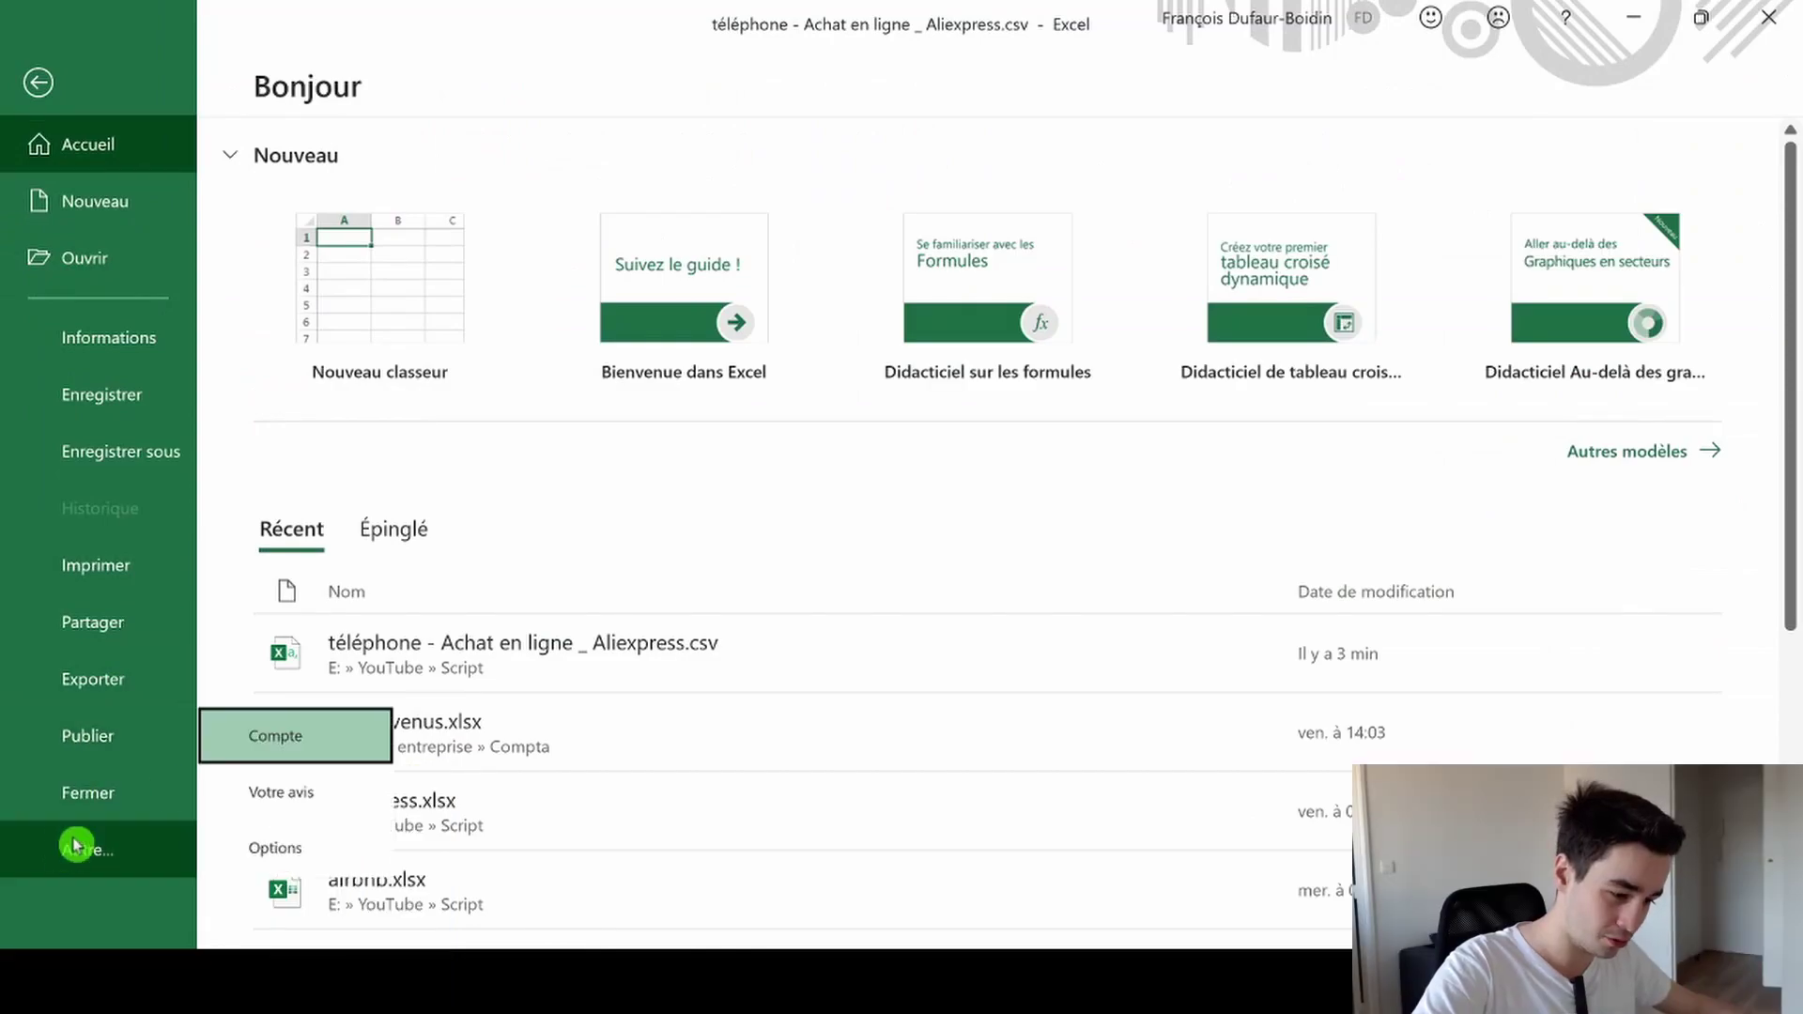
click(273, 848)
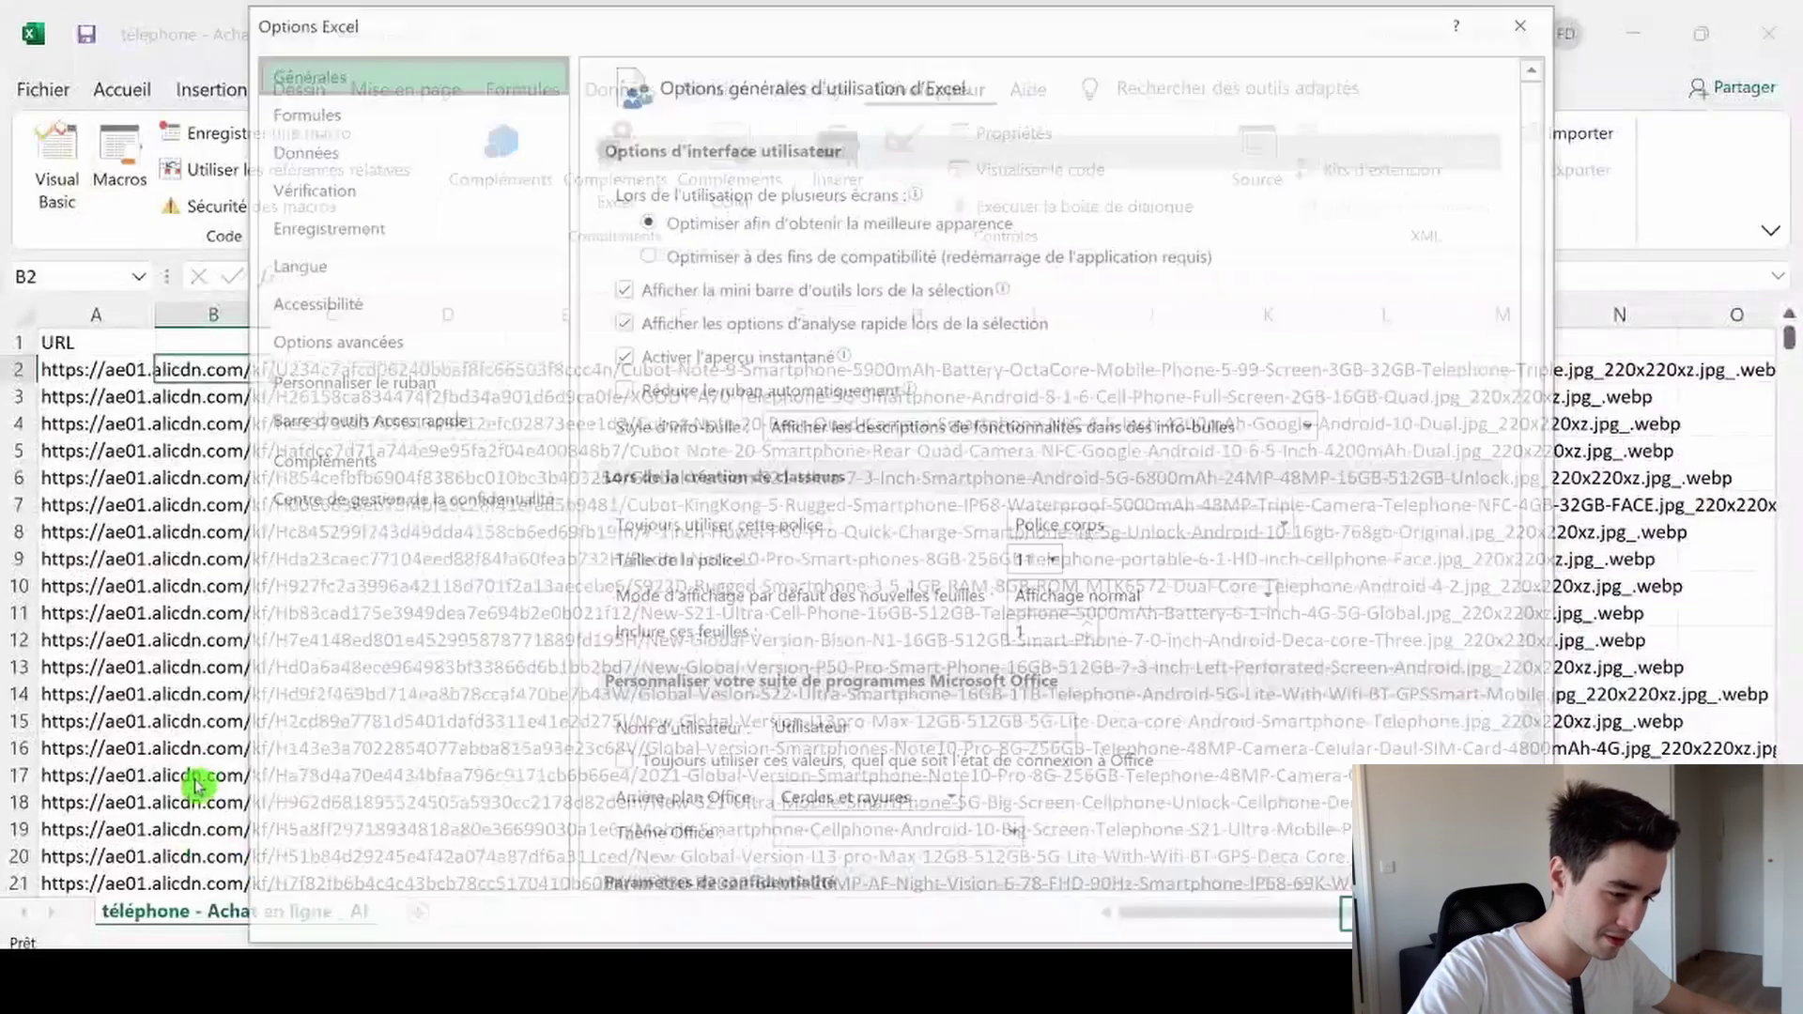
click(404, 381)
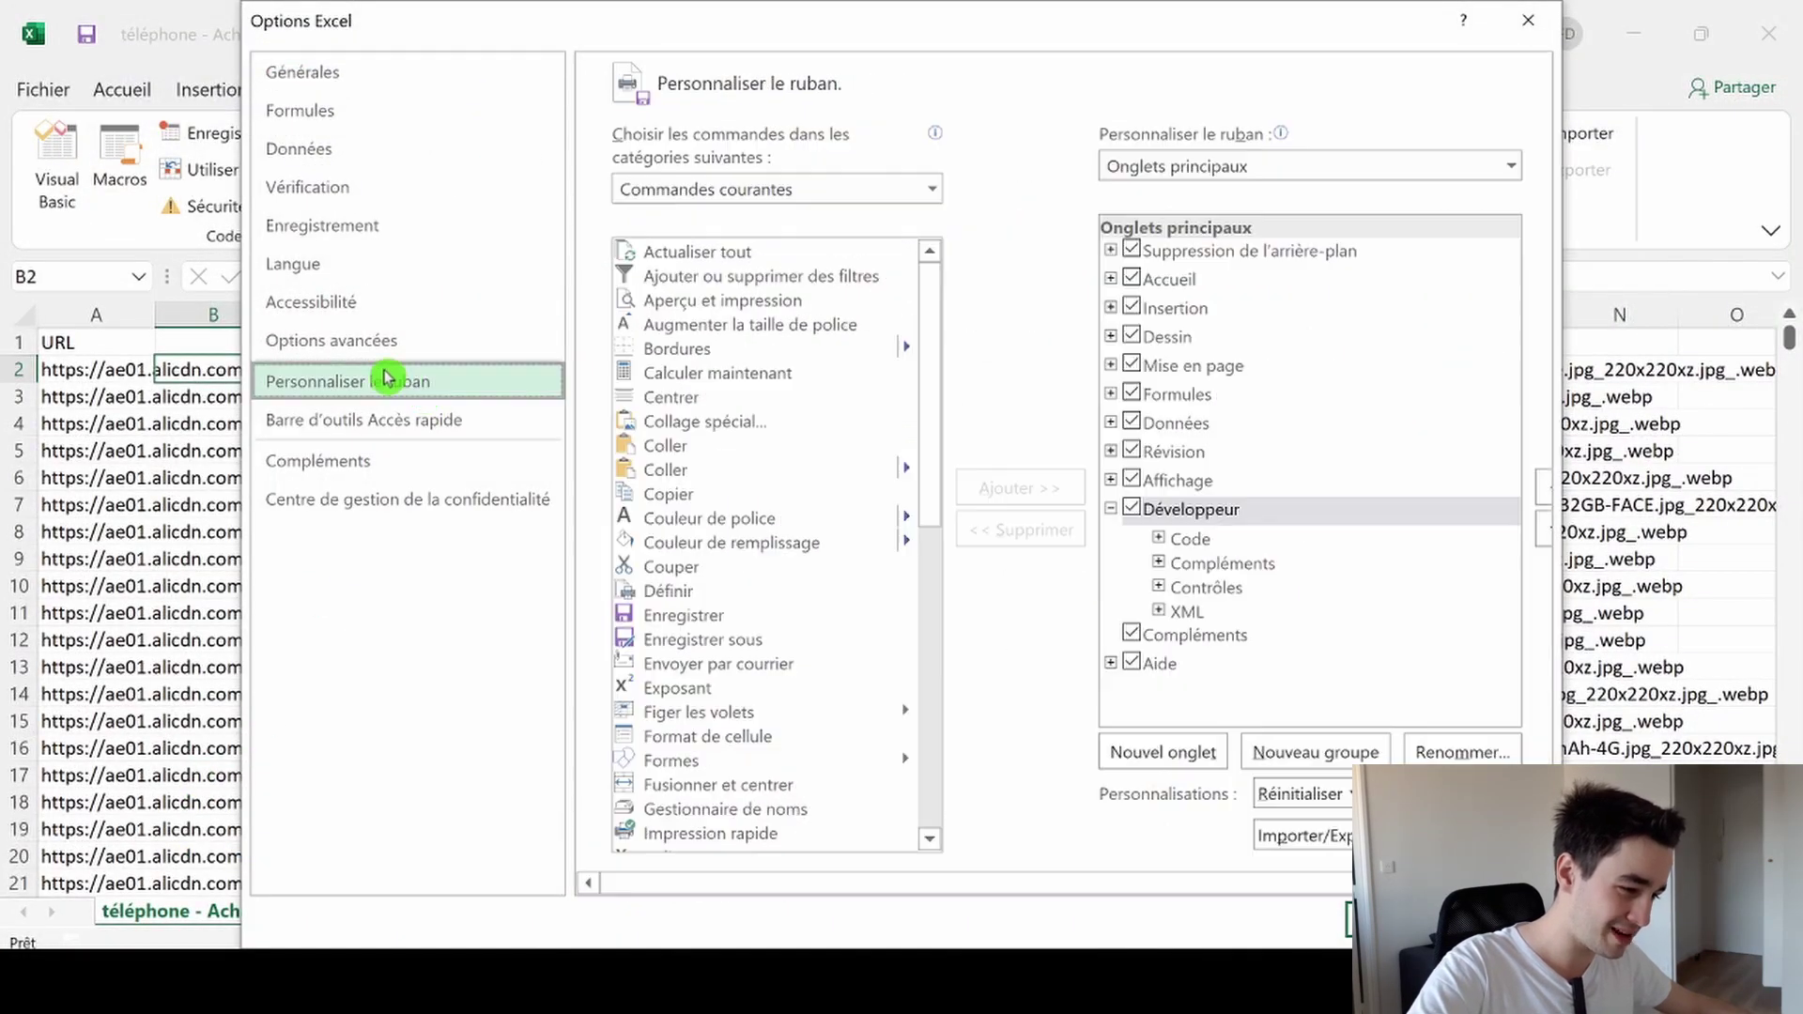
click(1134, 512)
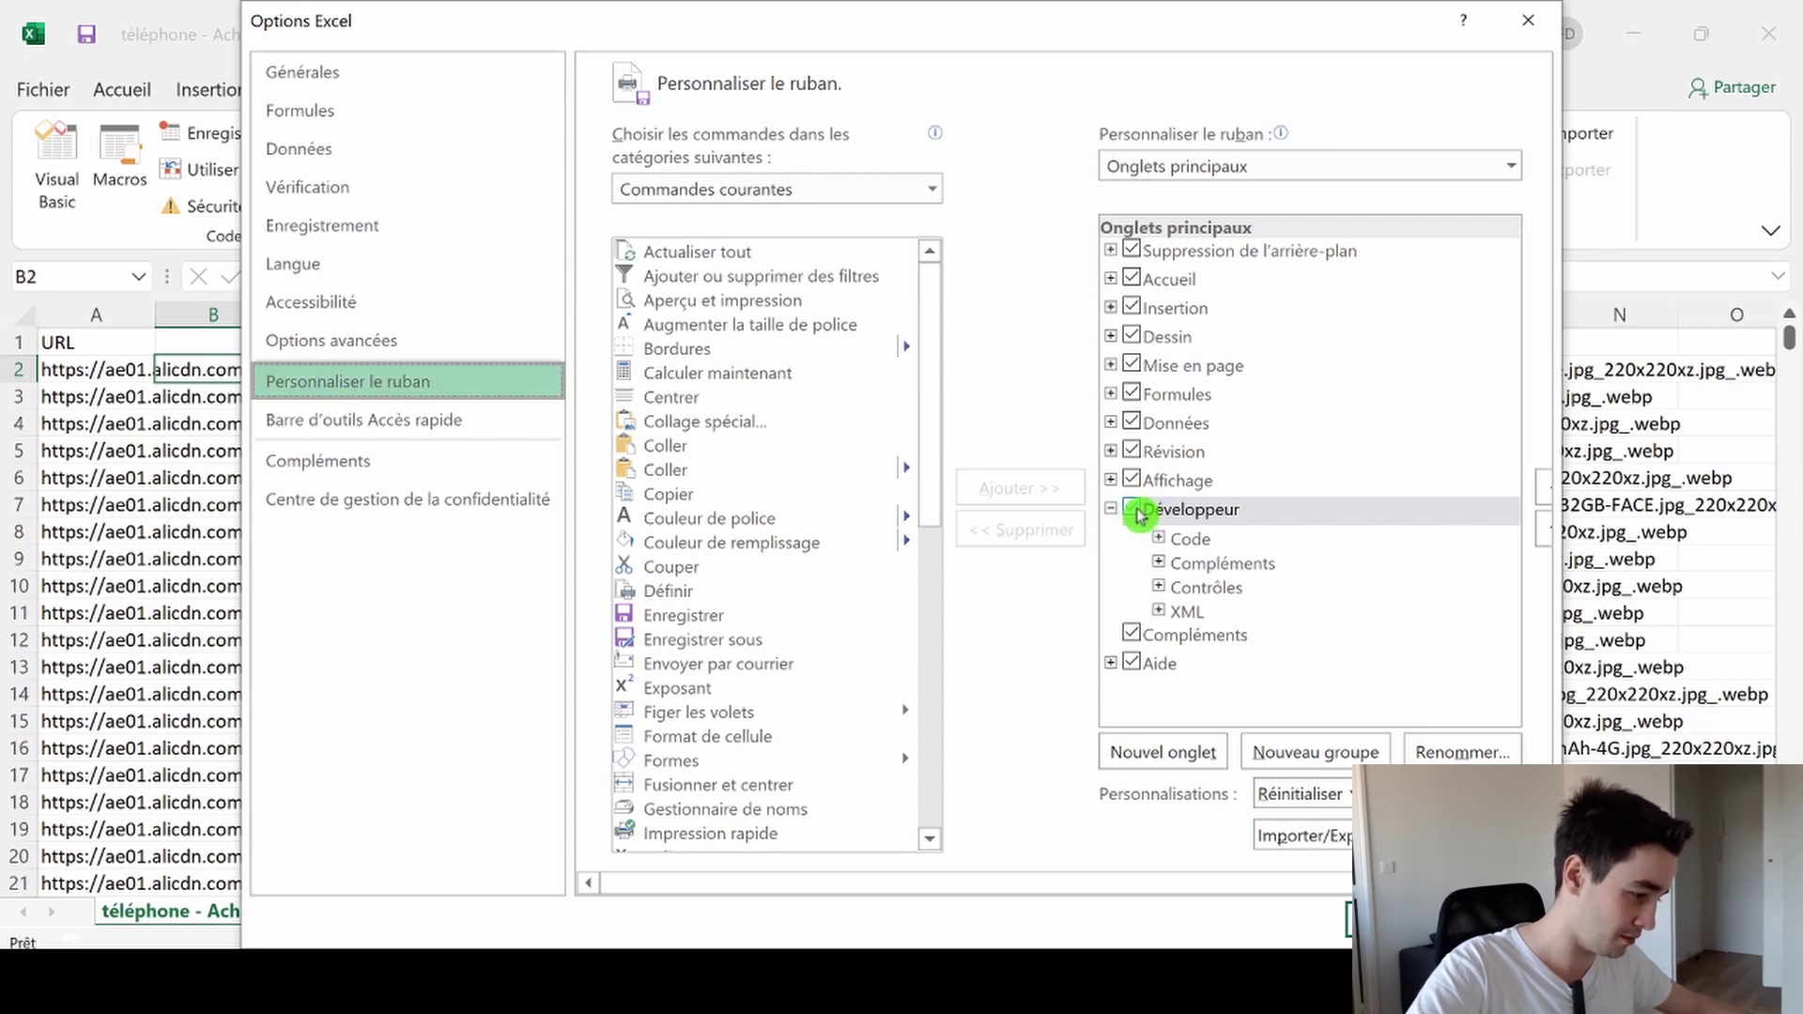
click(1140, 515)
click(1396, 918)
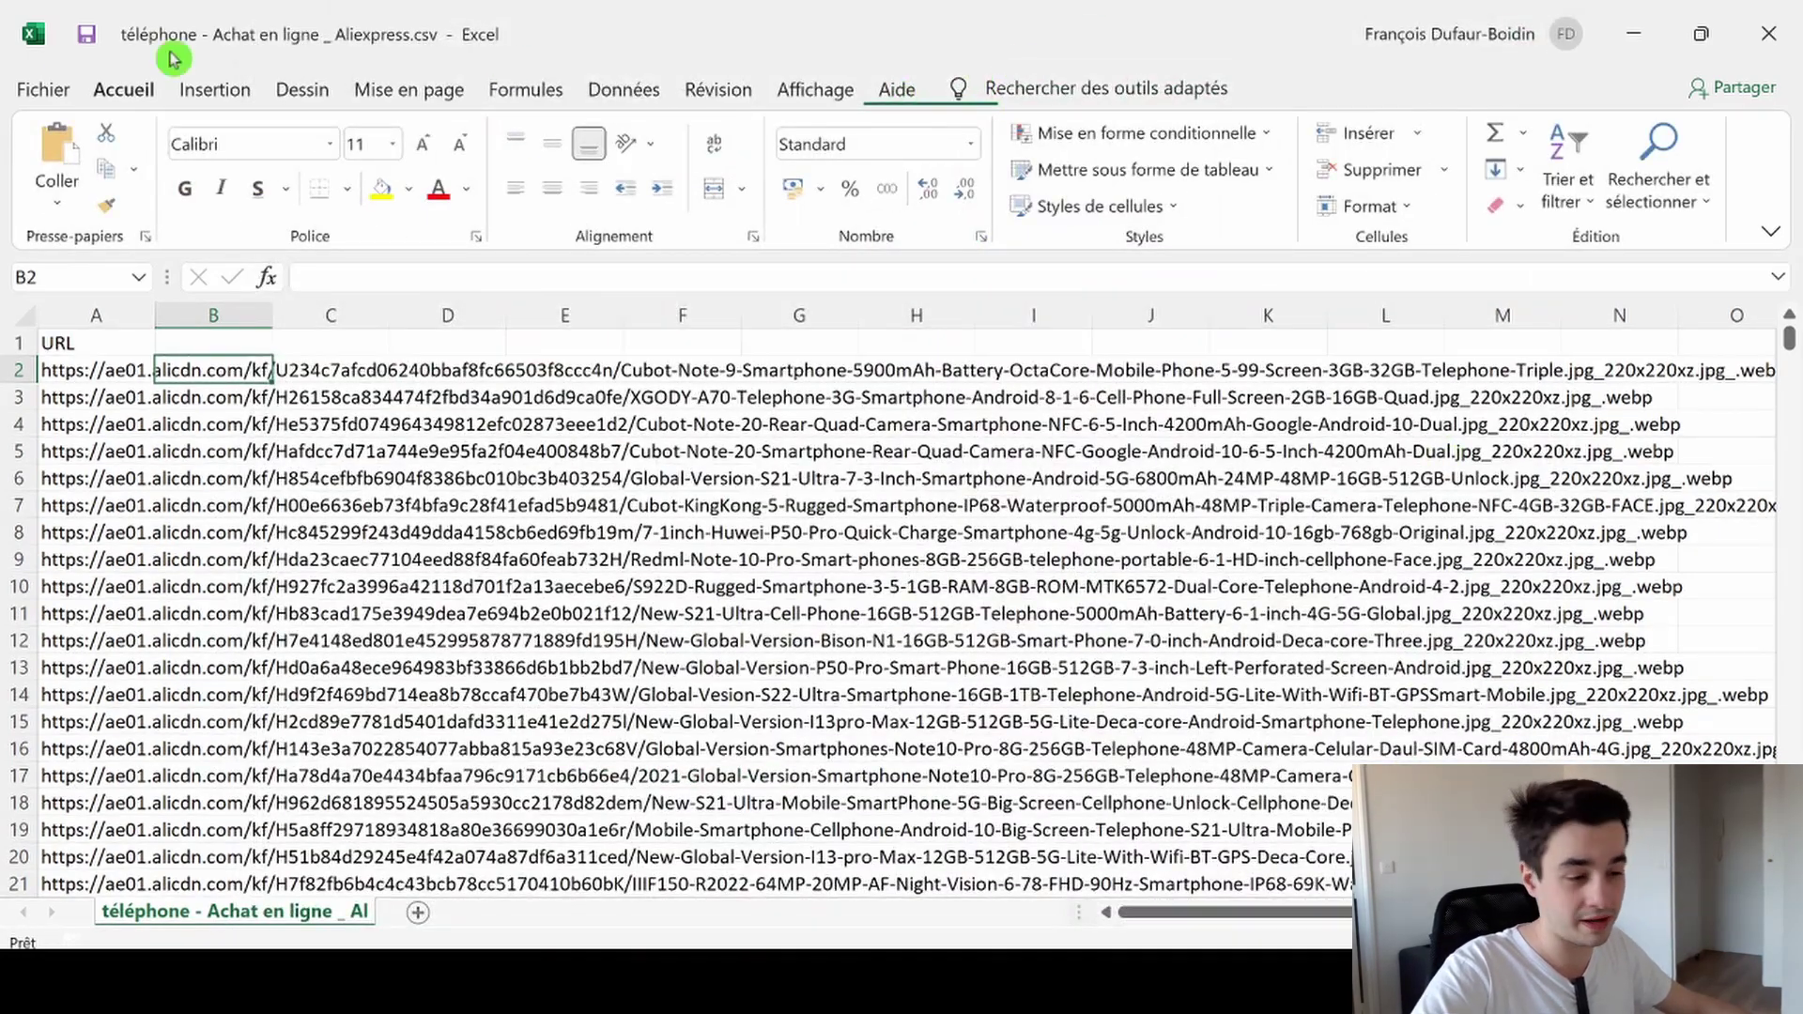
Enable the Développeur tab in the ribbon customization options and open the Visual Basic editor for the CSV workbook
click(45, 91)
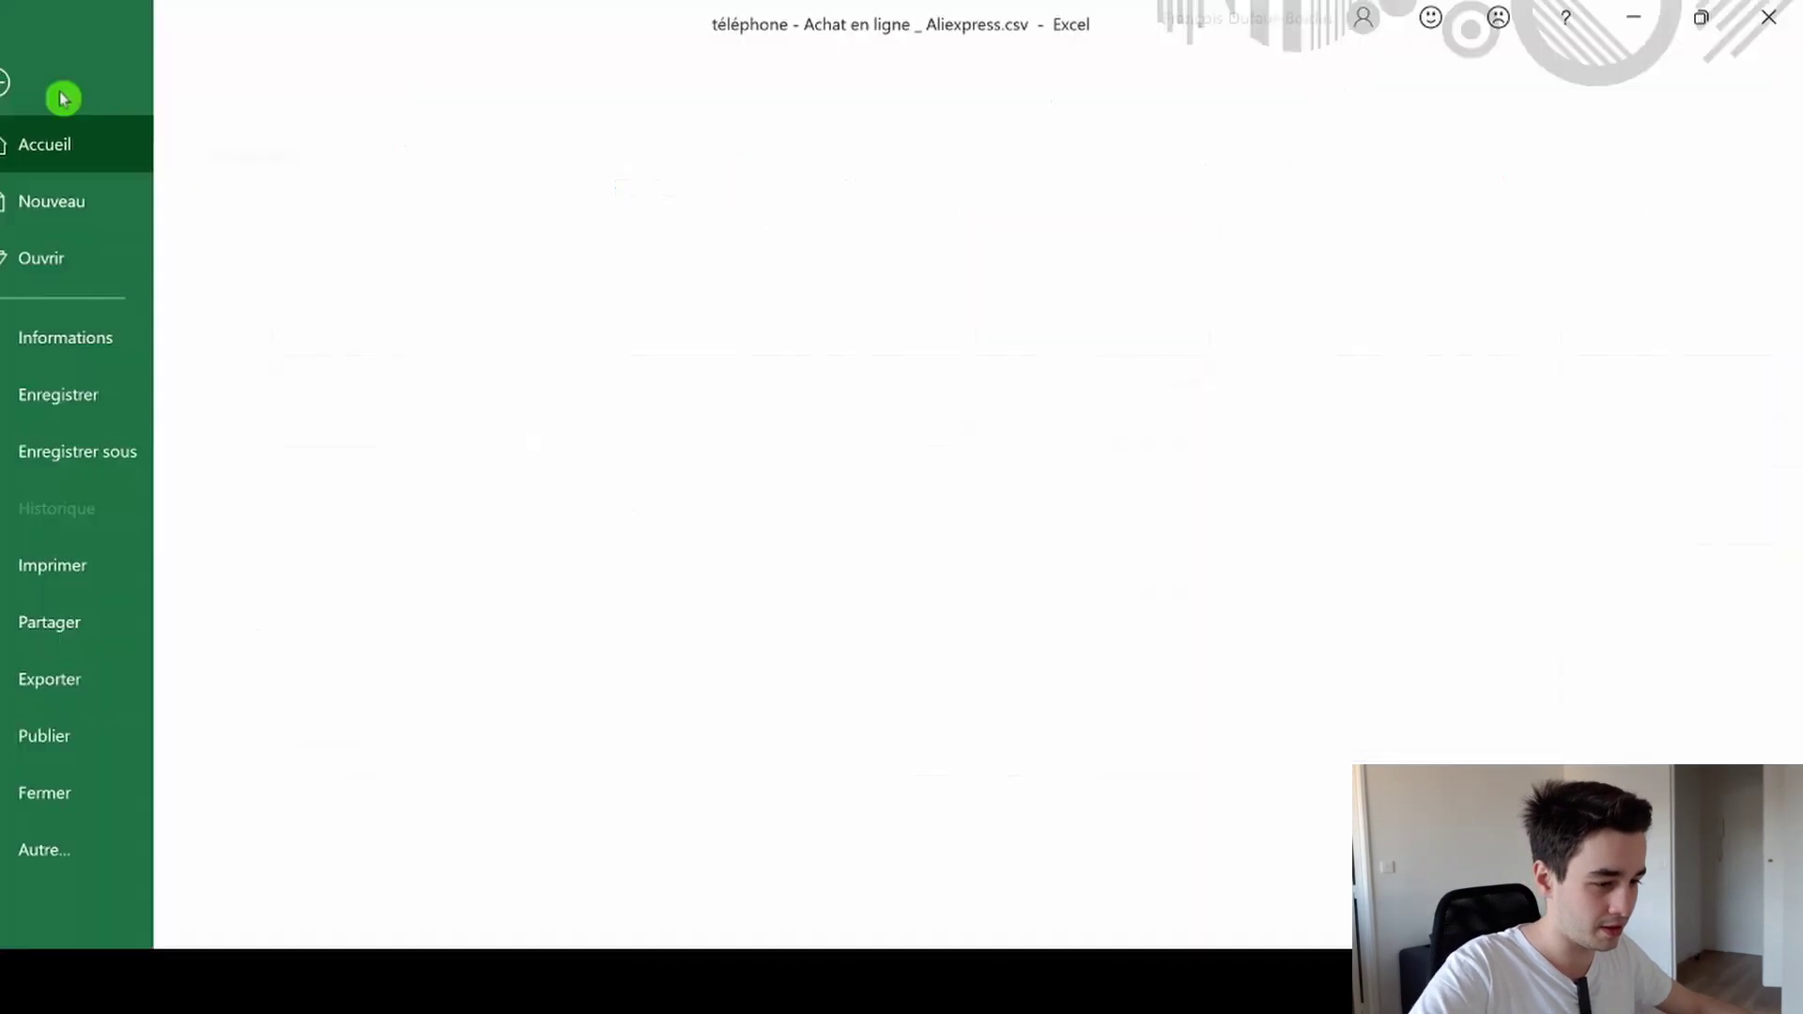
click(94, 843)
click(237, 849)
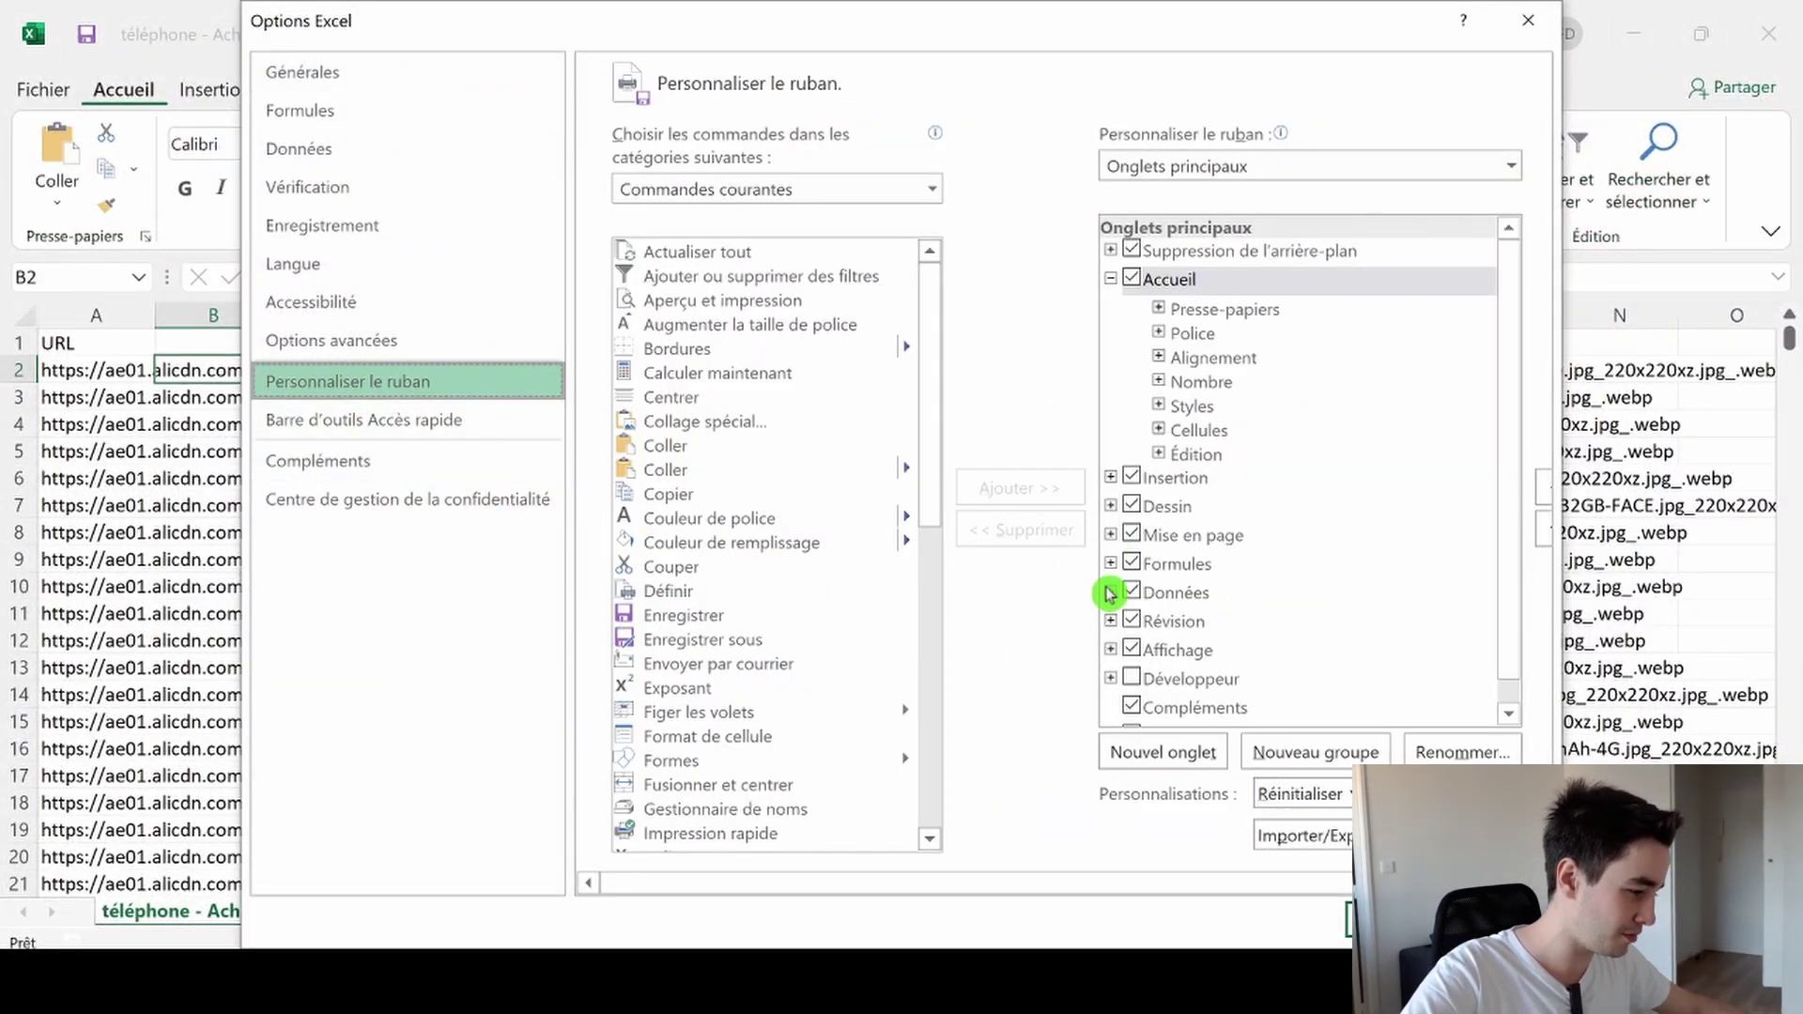
click(1132, 678)
click(1397, 920)
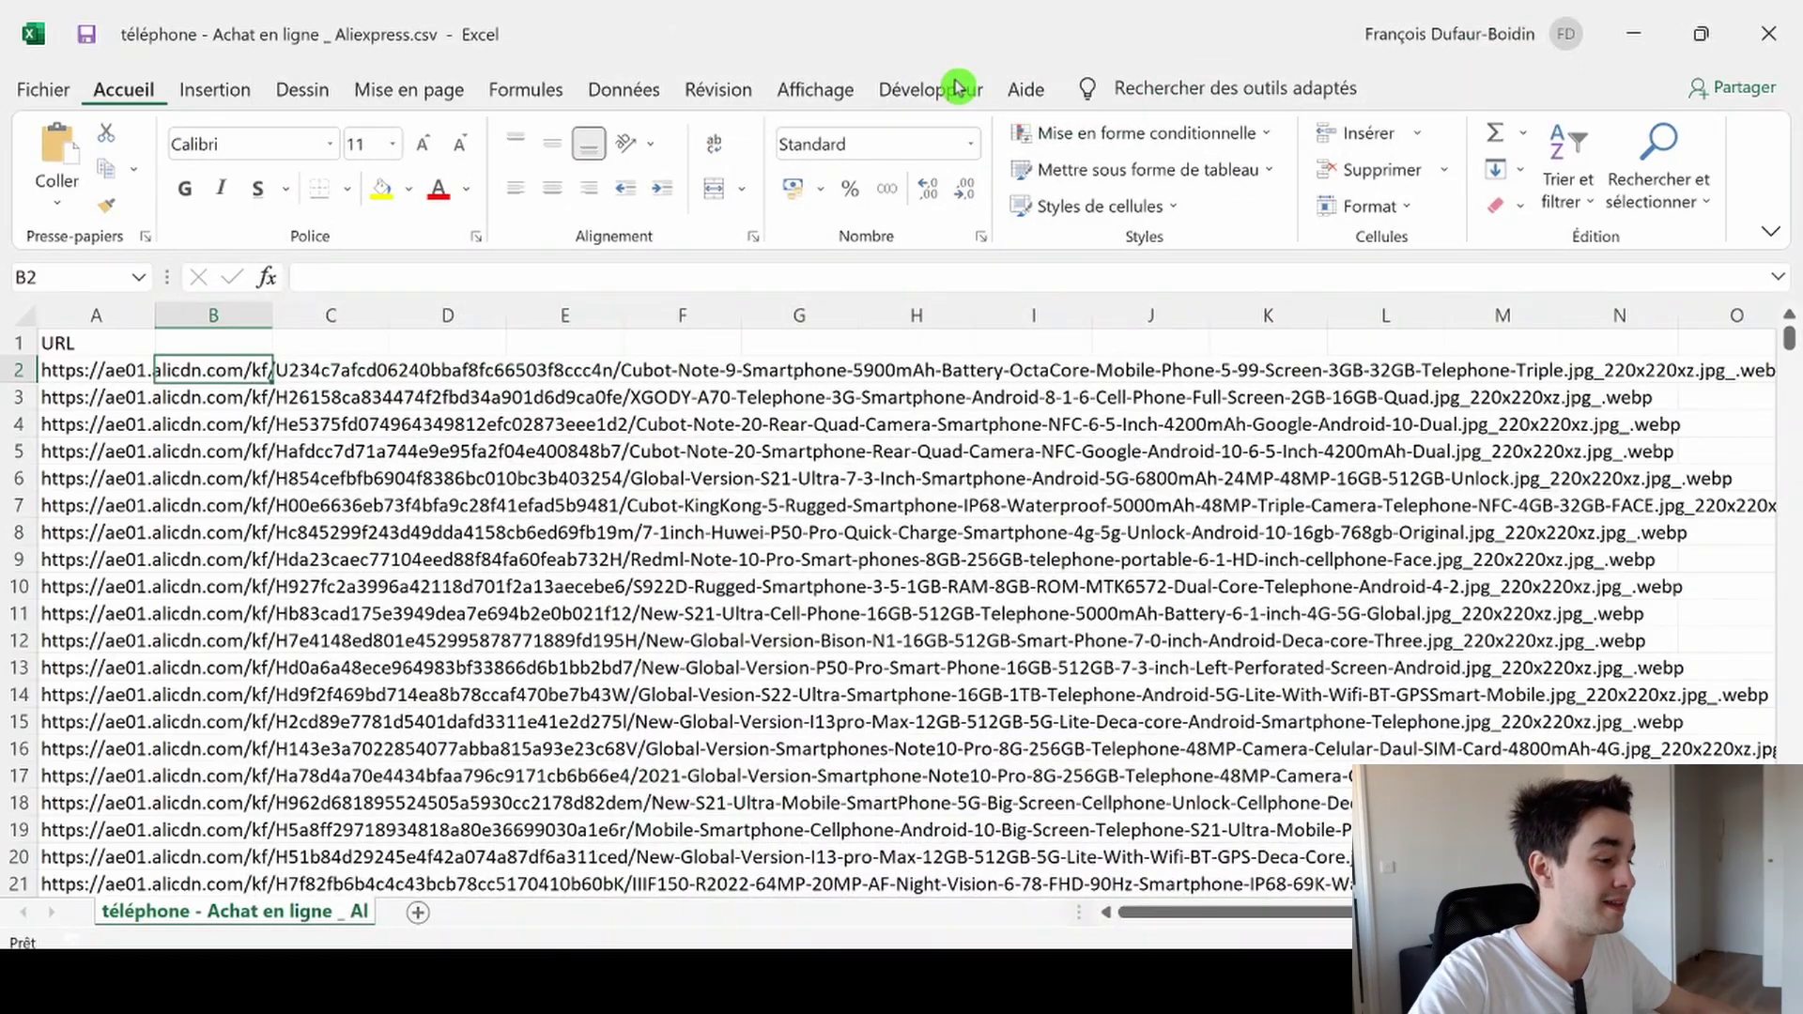
click(950, 84)
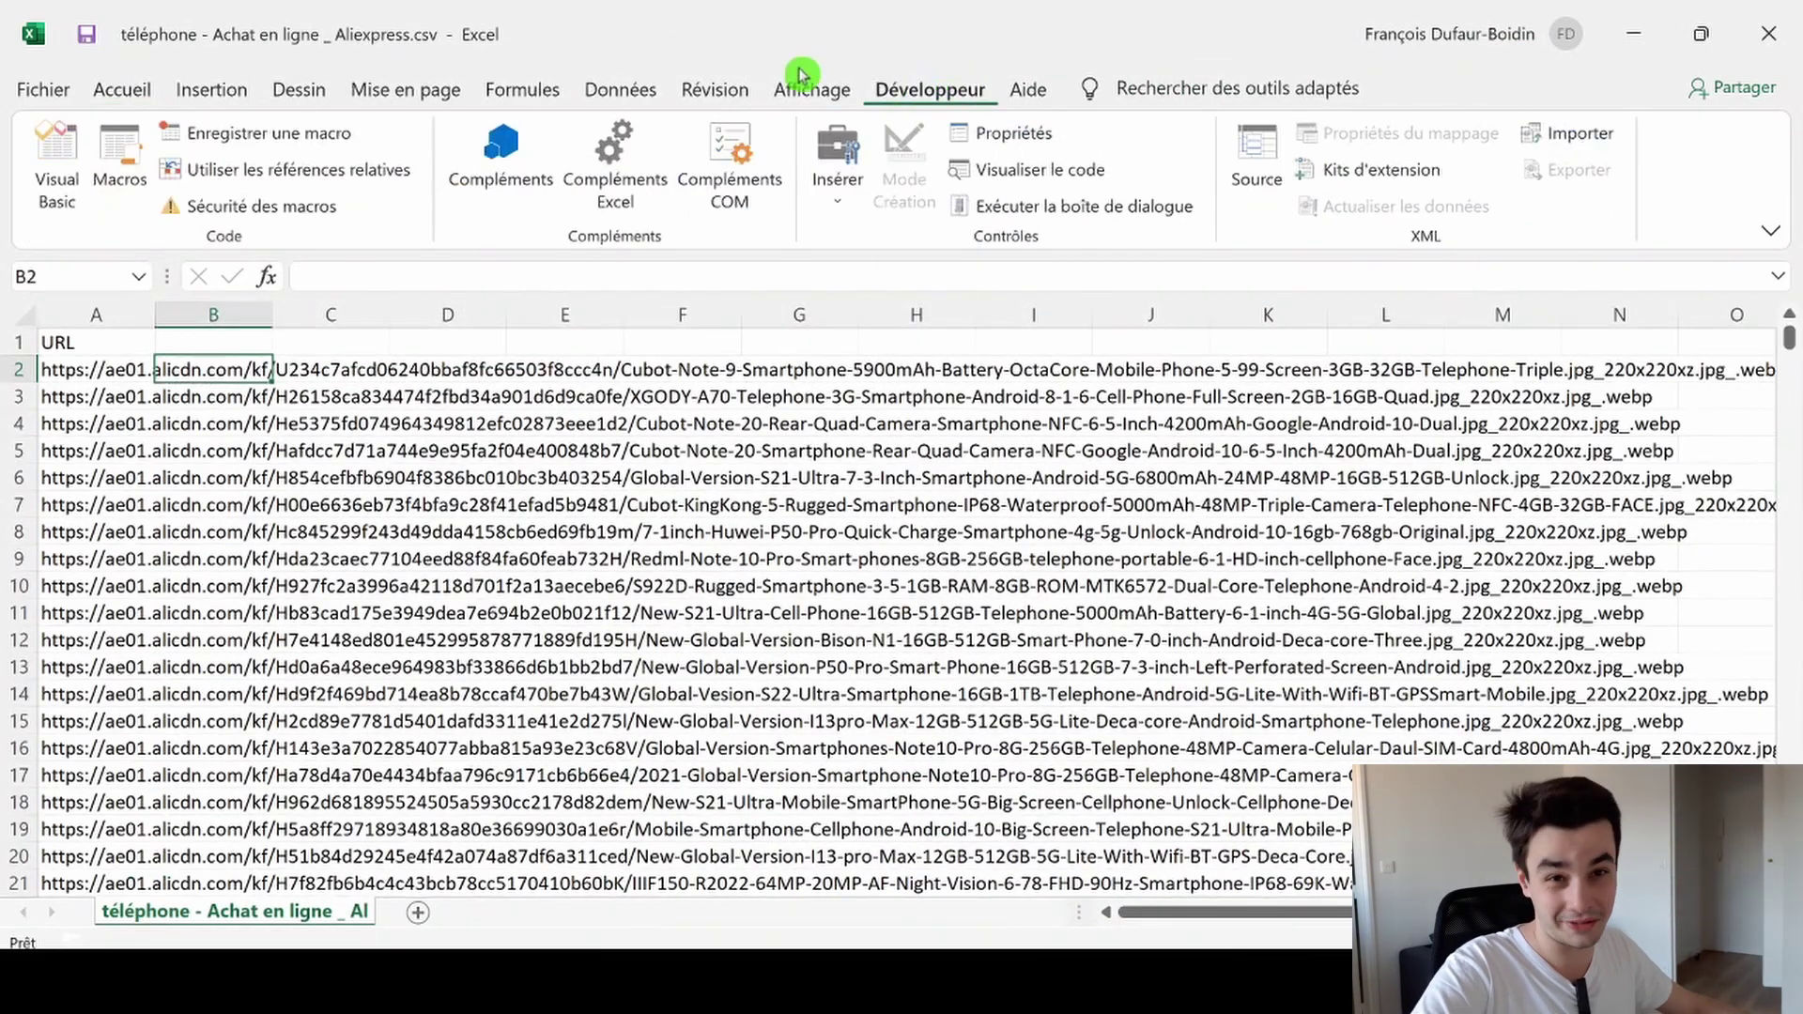
click(57, 175)
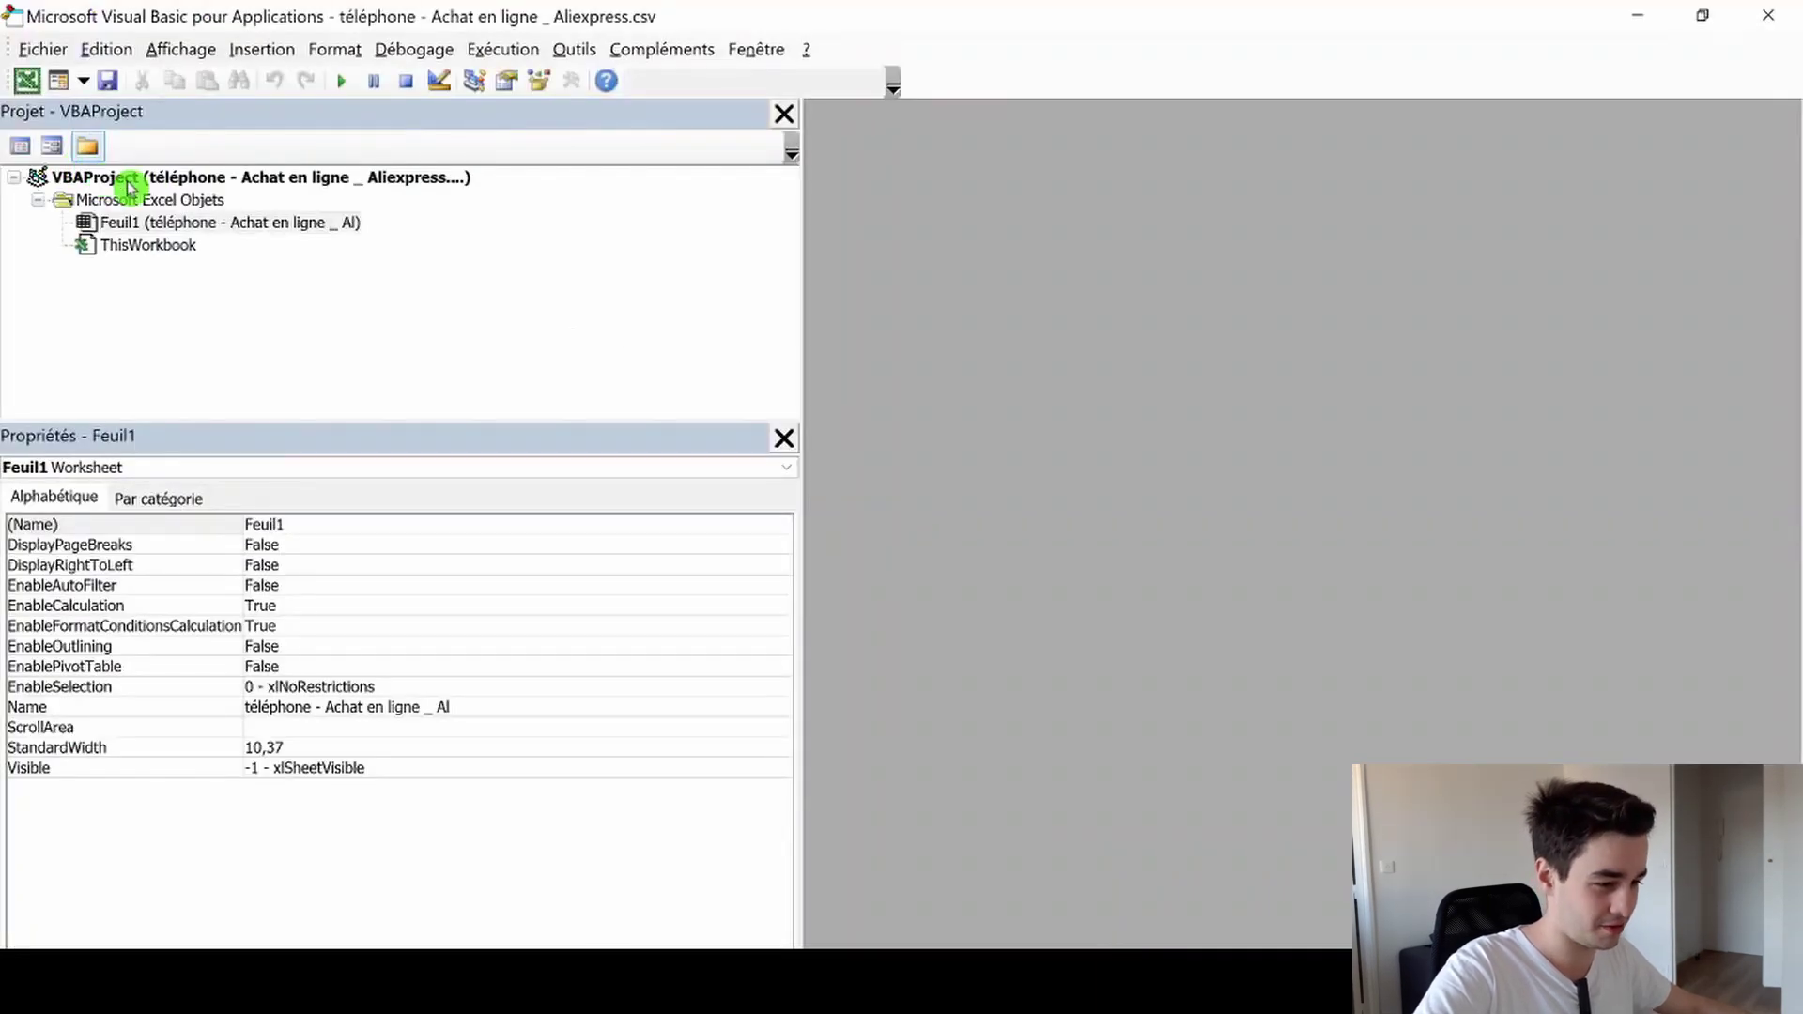
Insert a new code module into the VBA project of the téléphone CSV workbook
right_click(205, 296)
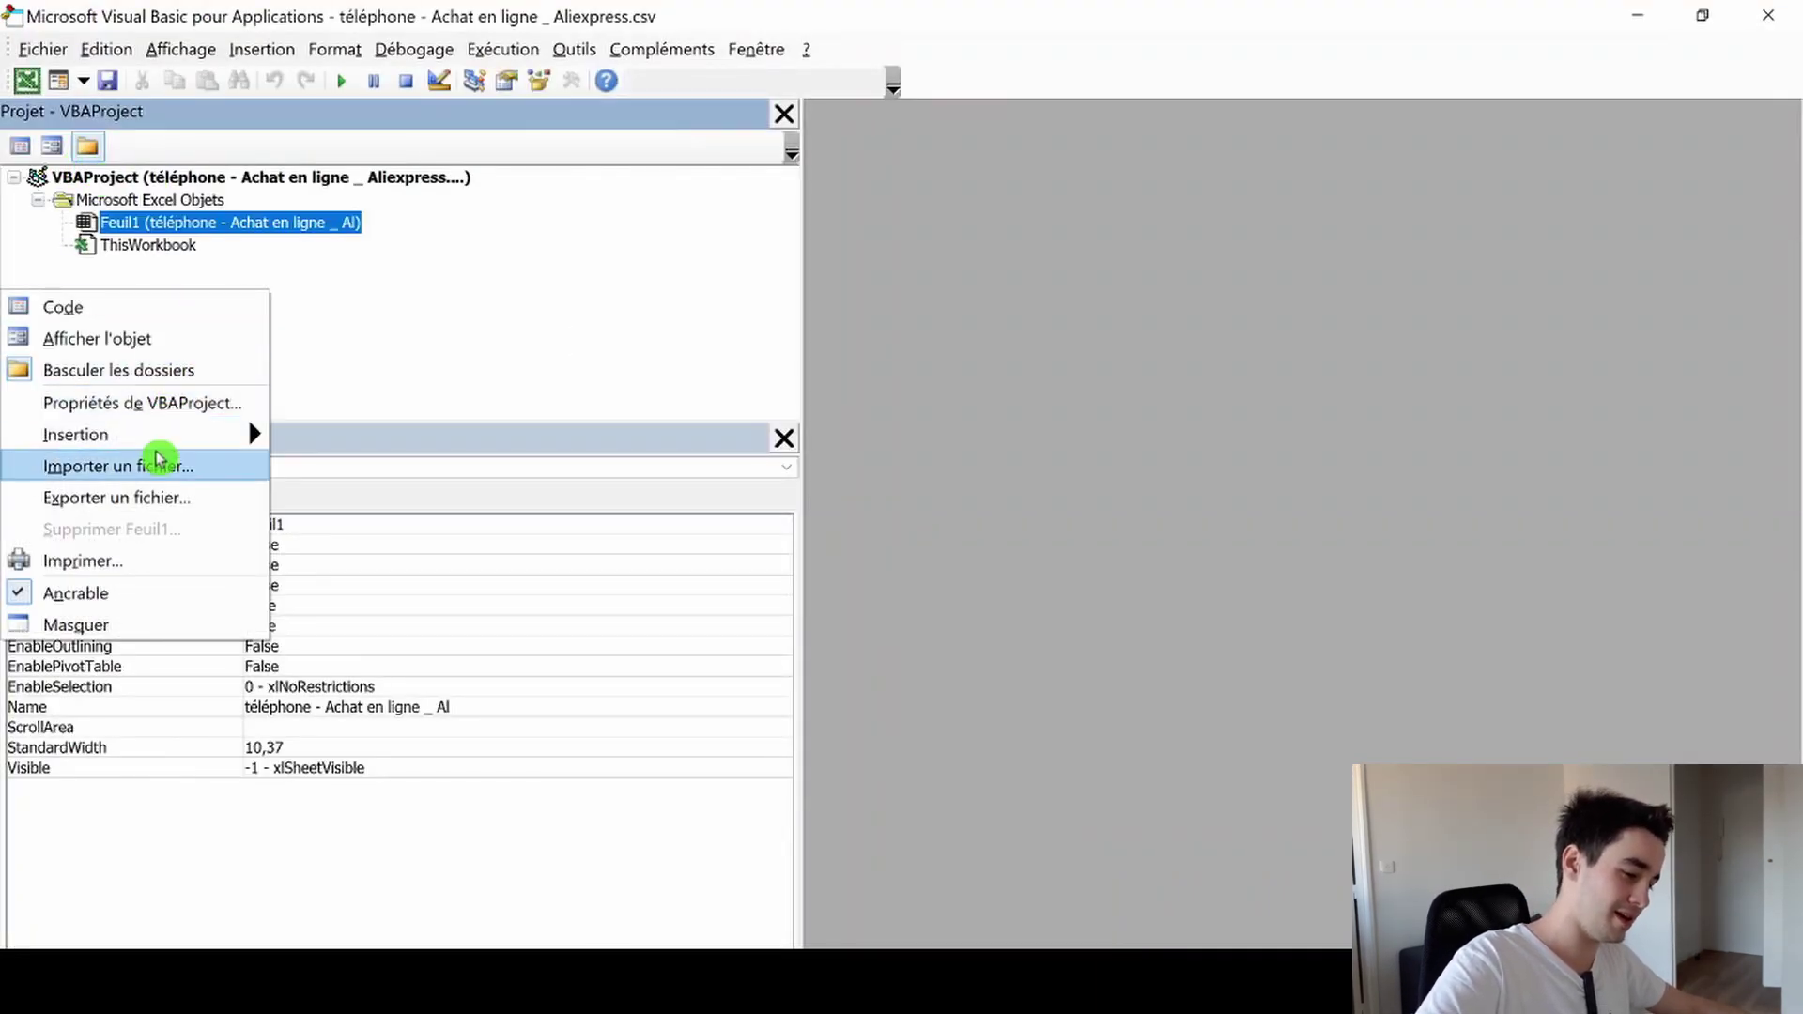
mouse_move(151, 436)
click(396, 479)
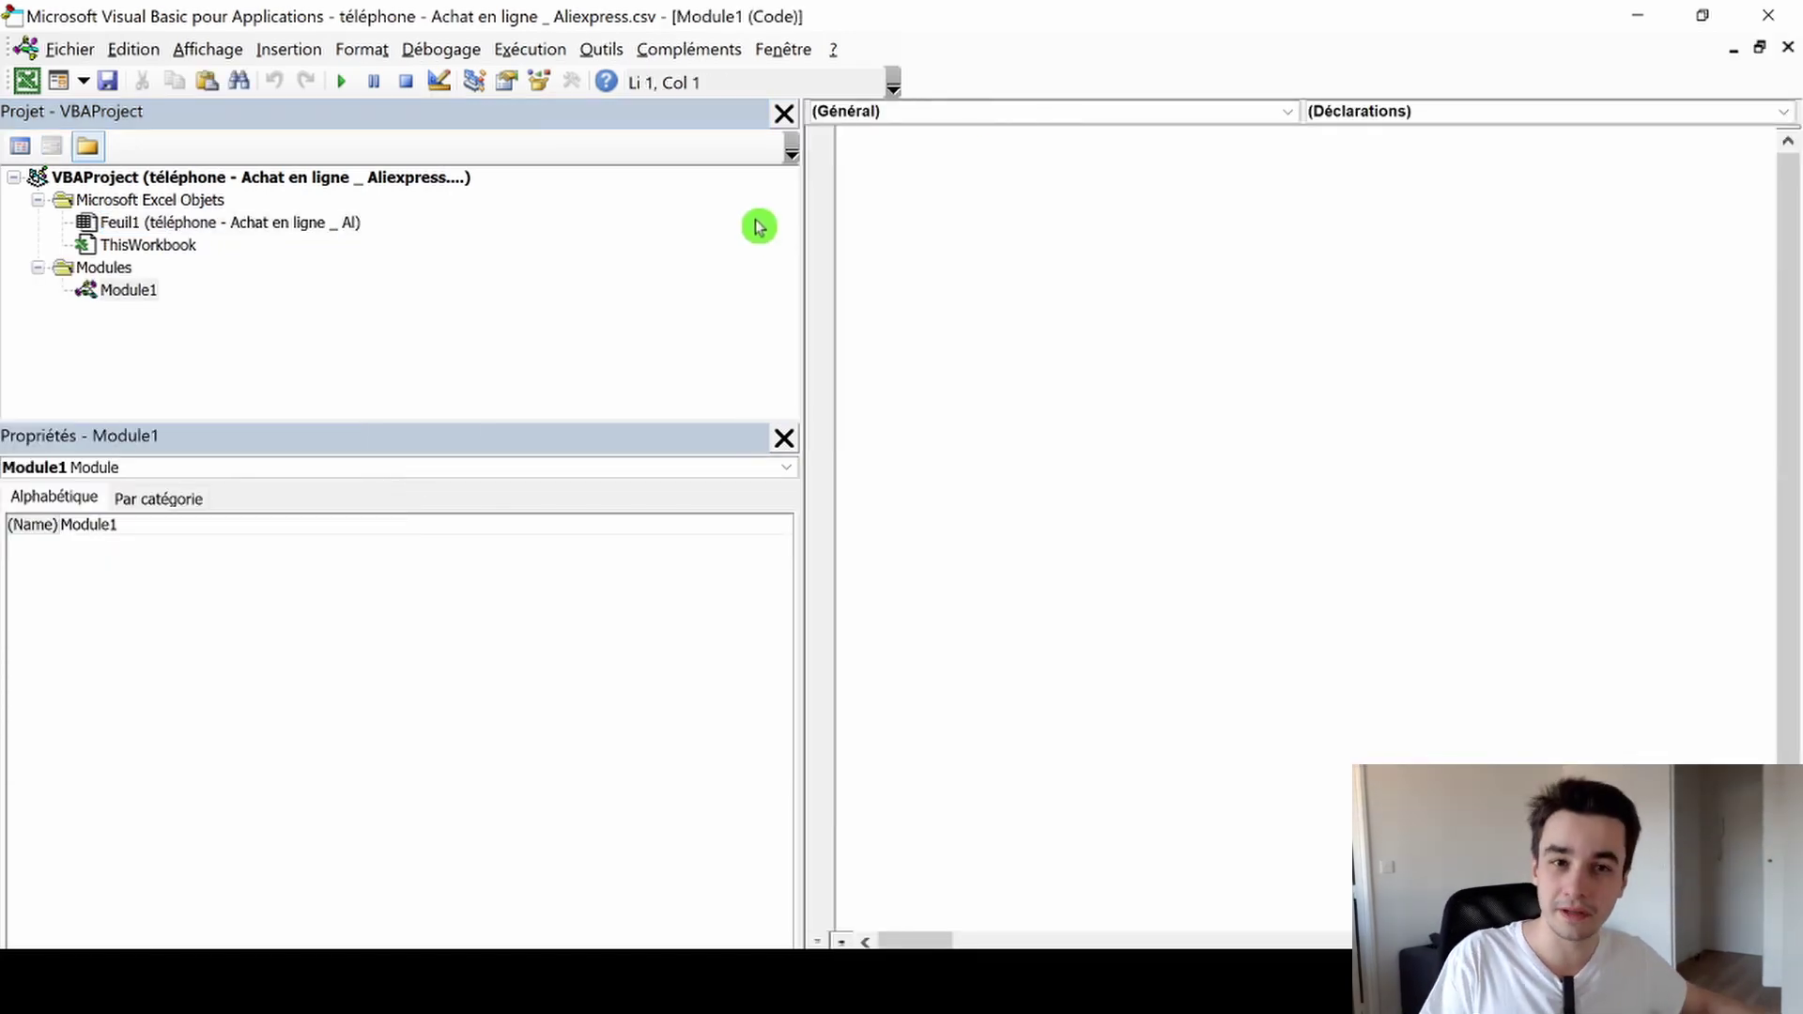
Copy the whole InsertImageVideo macro from VBA.docx in Word into the empty module, and close the Visual Basic editor
key(alt+Tab)
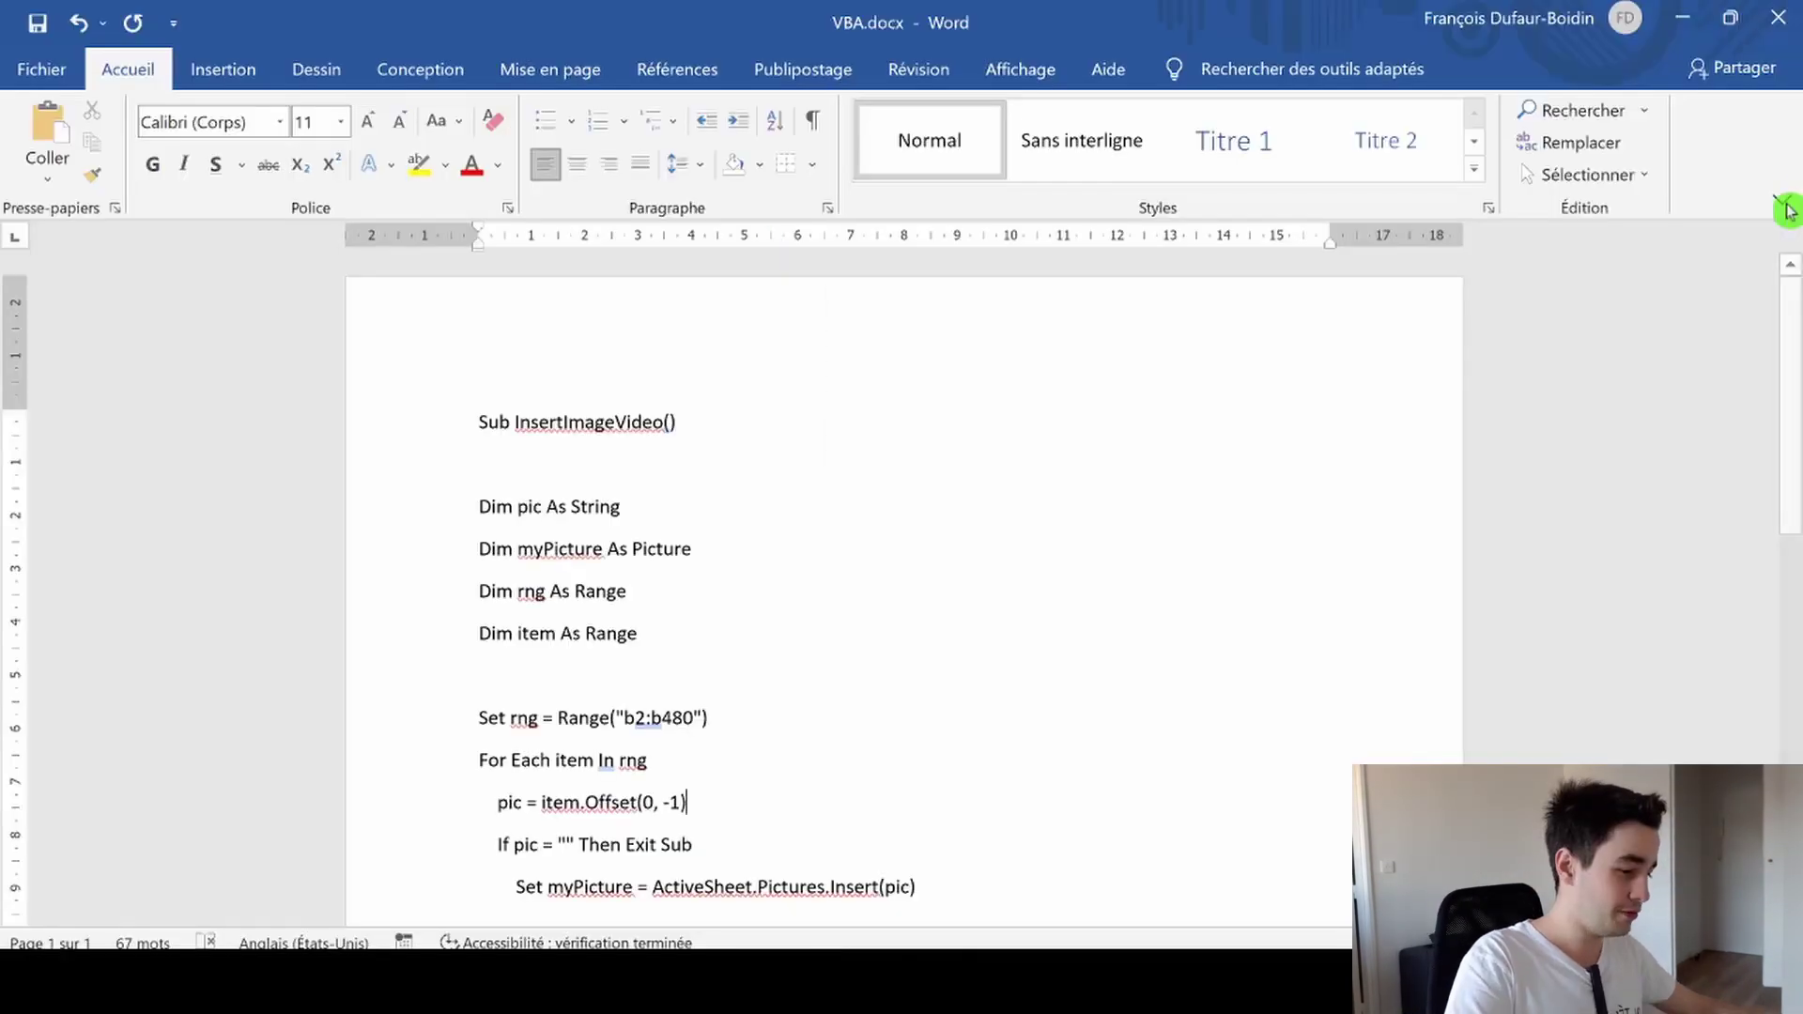
key(ctrl+a)
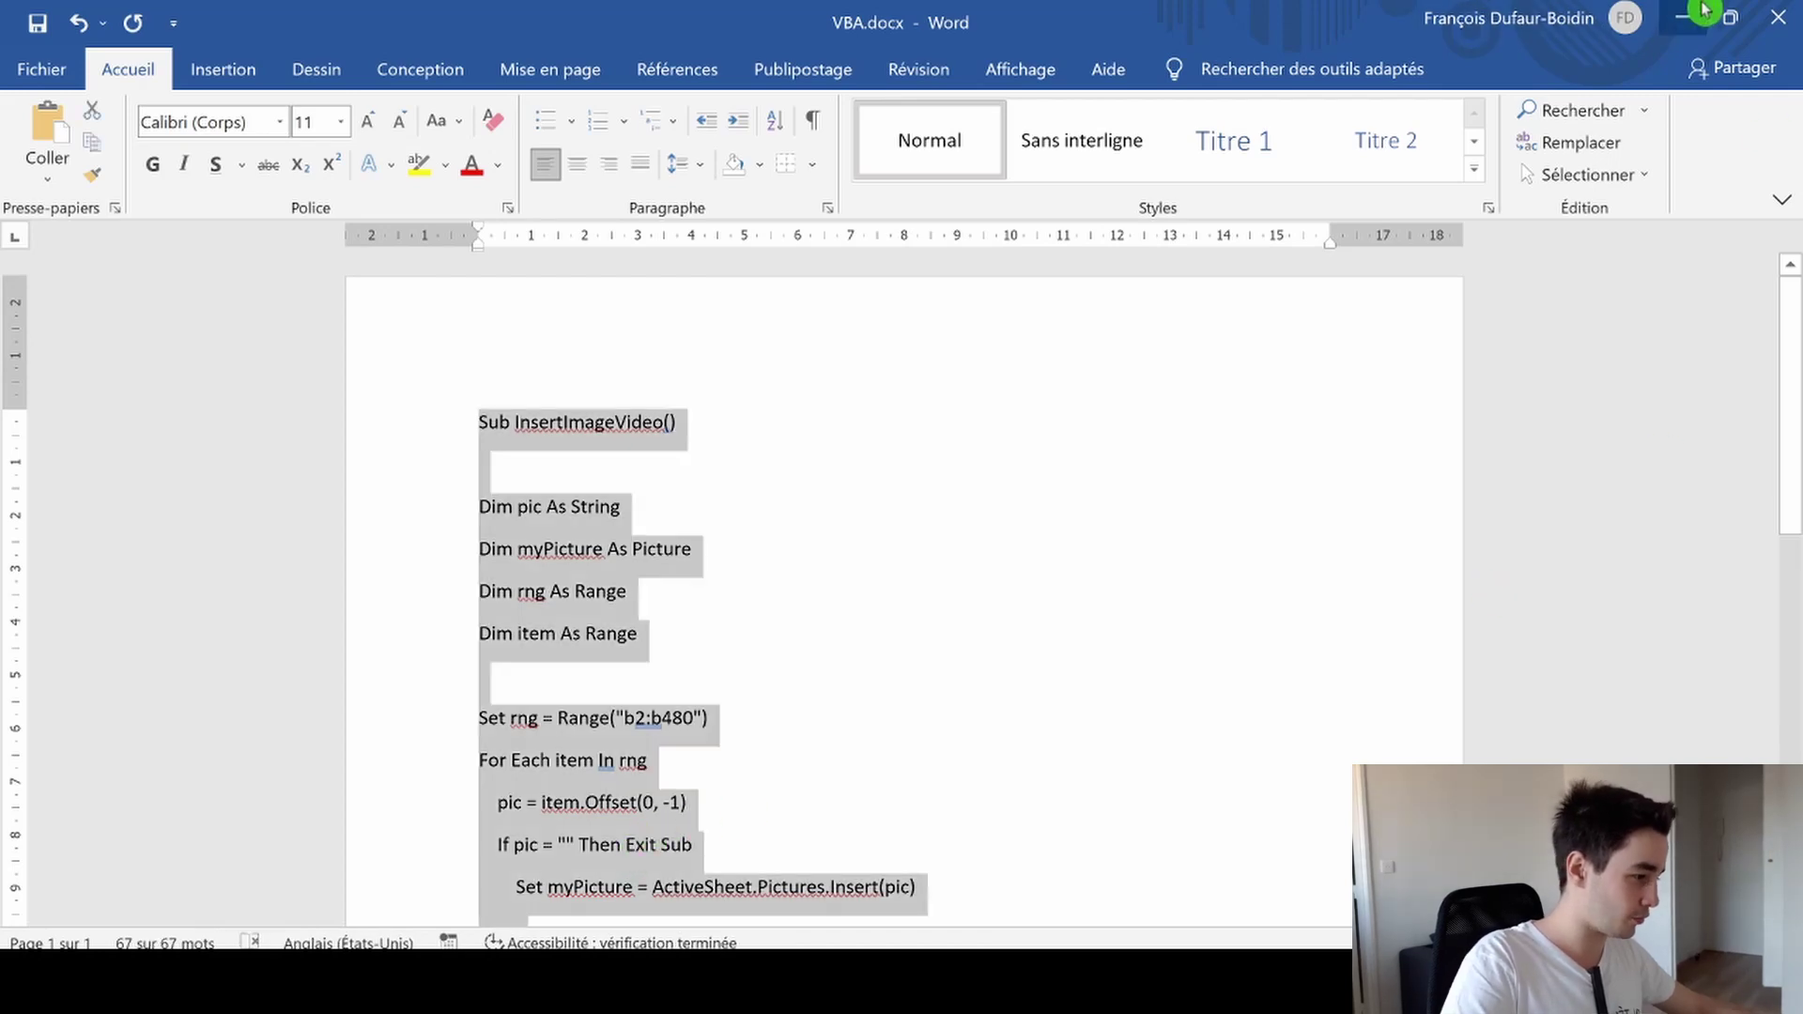
key(alt+Tab)
text(Sub InsertImageVideo()  Dim pic As String Dim myPicture As Picture Dim rng As Range Dim item As Range  Set rng = Range("b2:b480") For Each item In rng     pic = item.Offset(0, -1)     If pic = "" Then Exit Sub         Set myPicture = ActiveSheet.Pictures.Insert(pic)          With myPicture             .ShapeRange.LockAspectRatio = msoFalse             .Width = item.Width             .Height = item.Height             .Top = Rows(item.Row).Top             .Left = Columns(item.Column).Left             .Placement = xlMoveAndSize         End With     Next    End Sub)
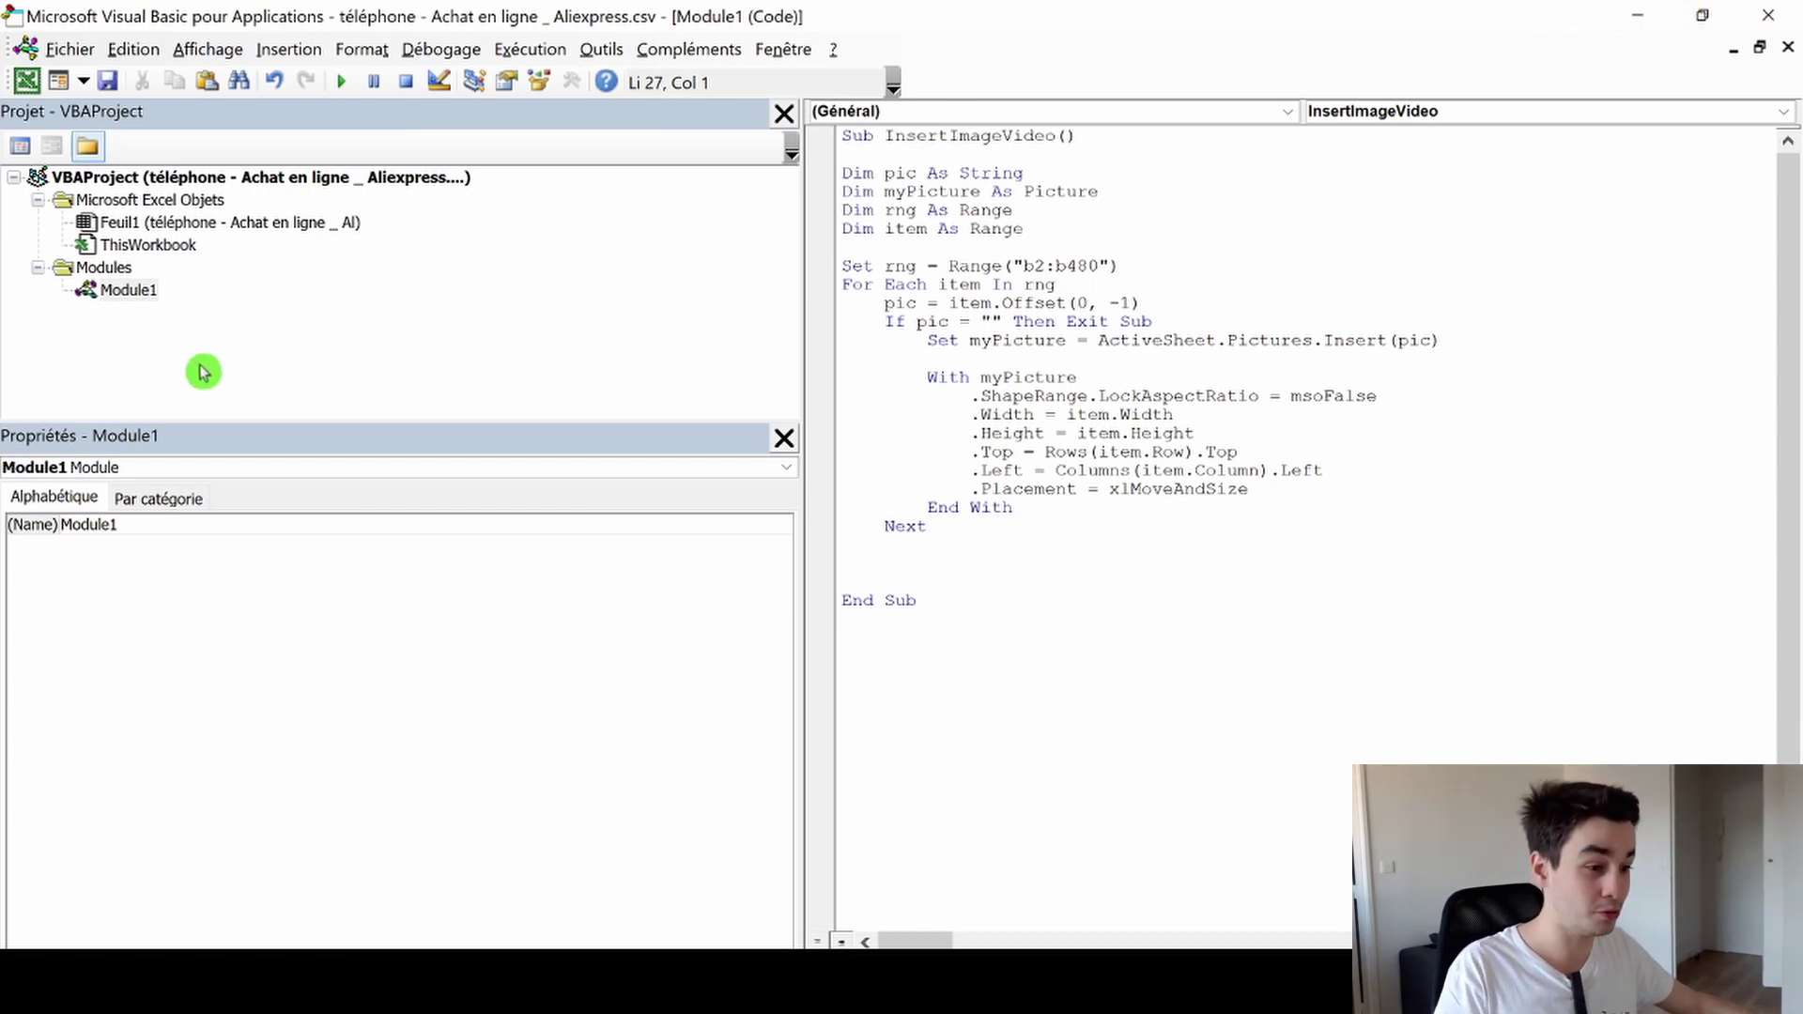
click(1772, 15)
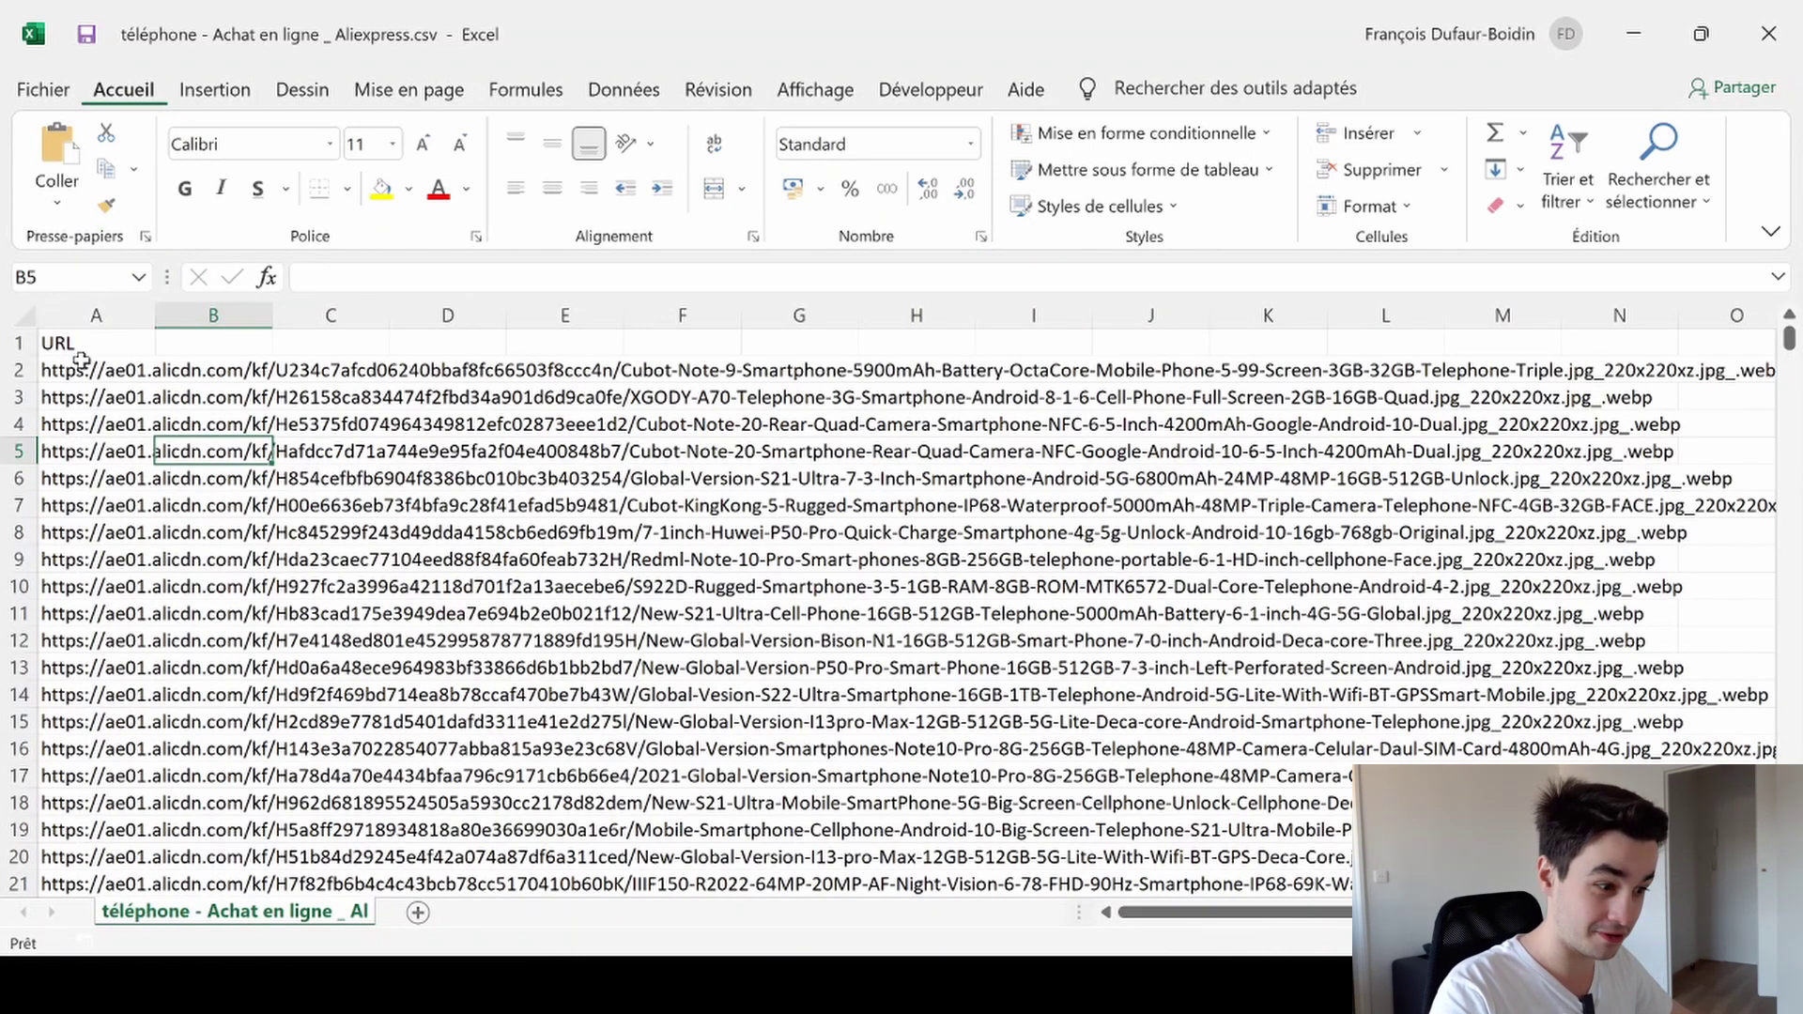
Set the width of column B in the URL sheet to 15
click(202, 372)
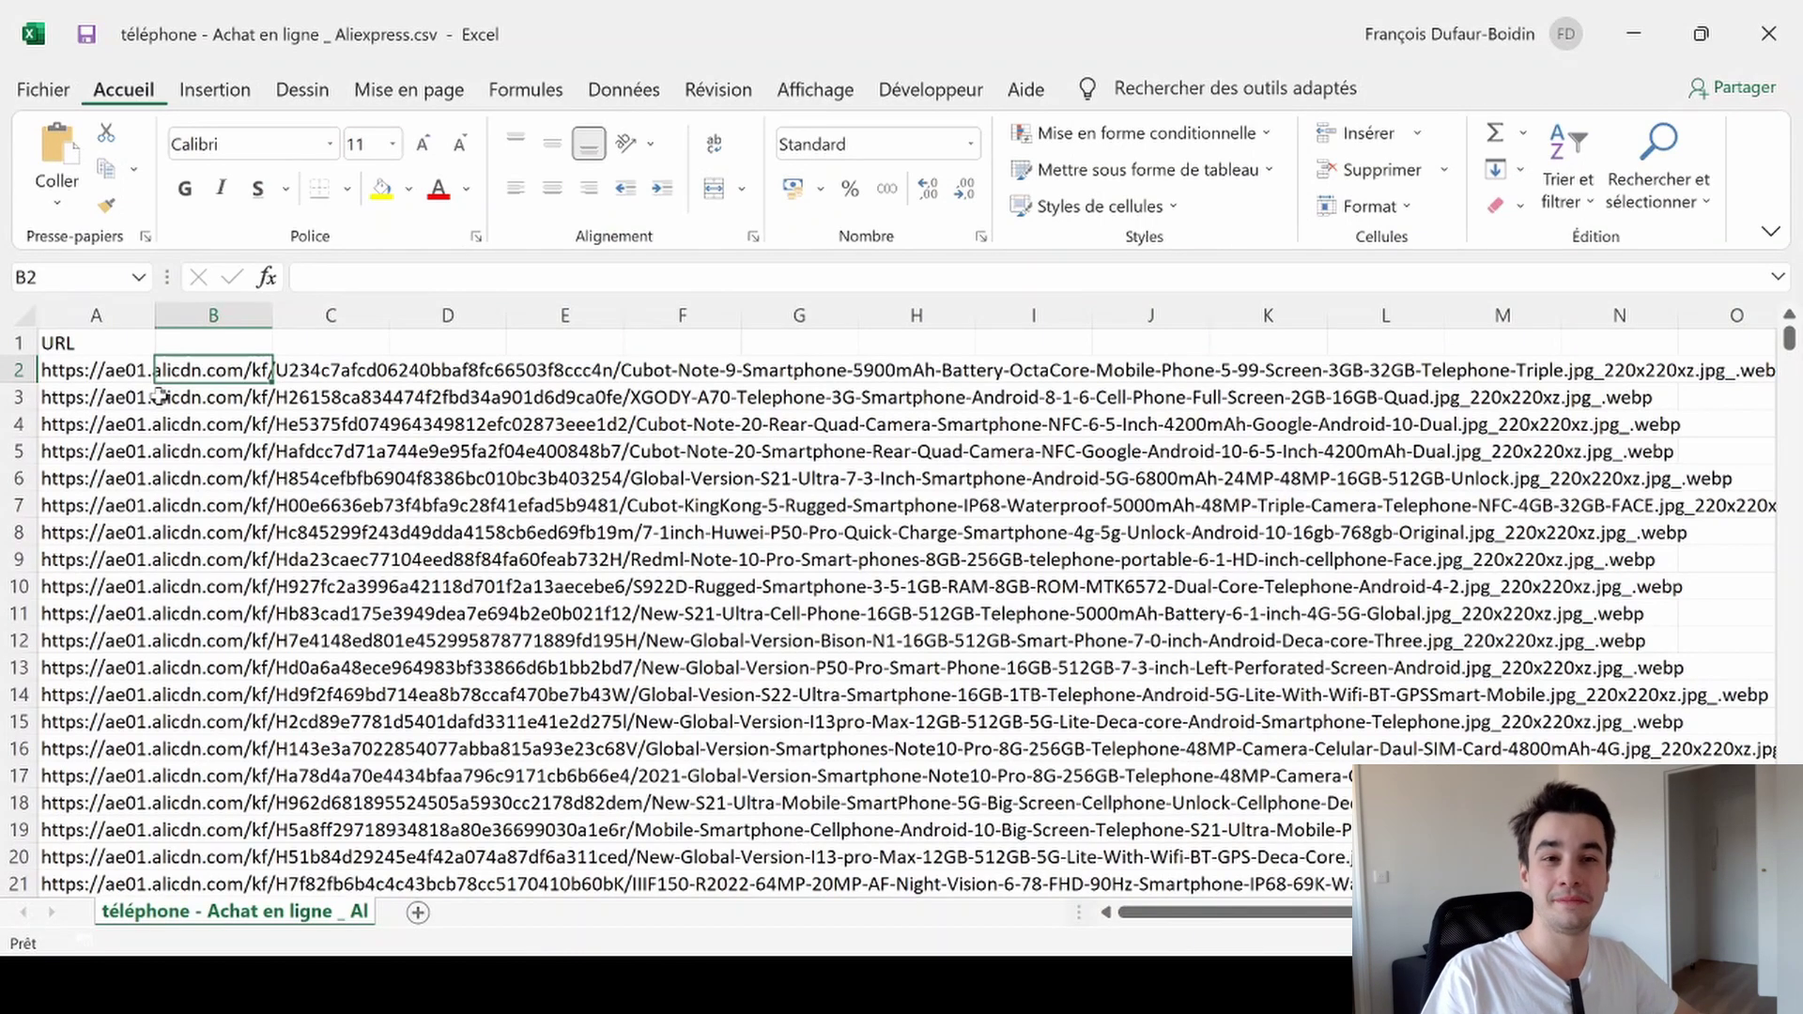
click(208, 313)
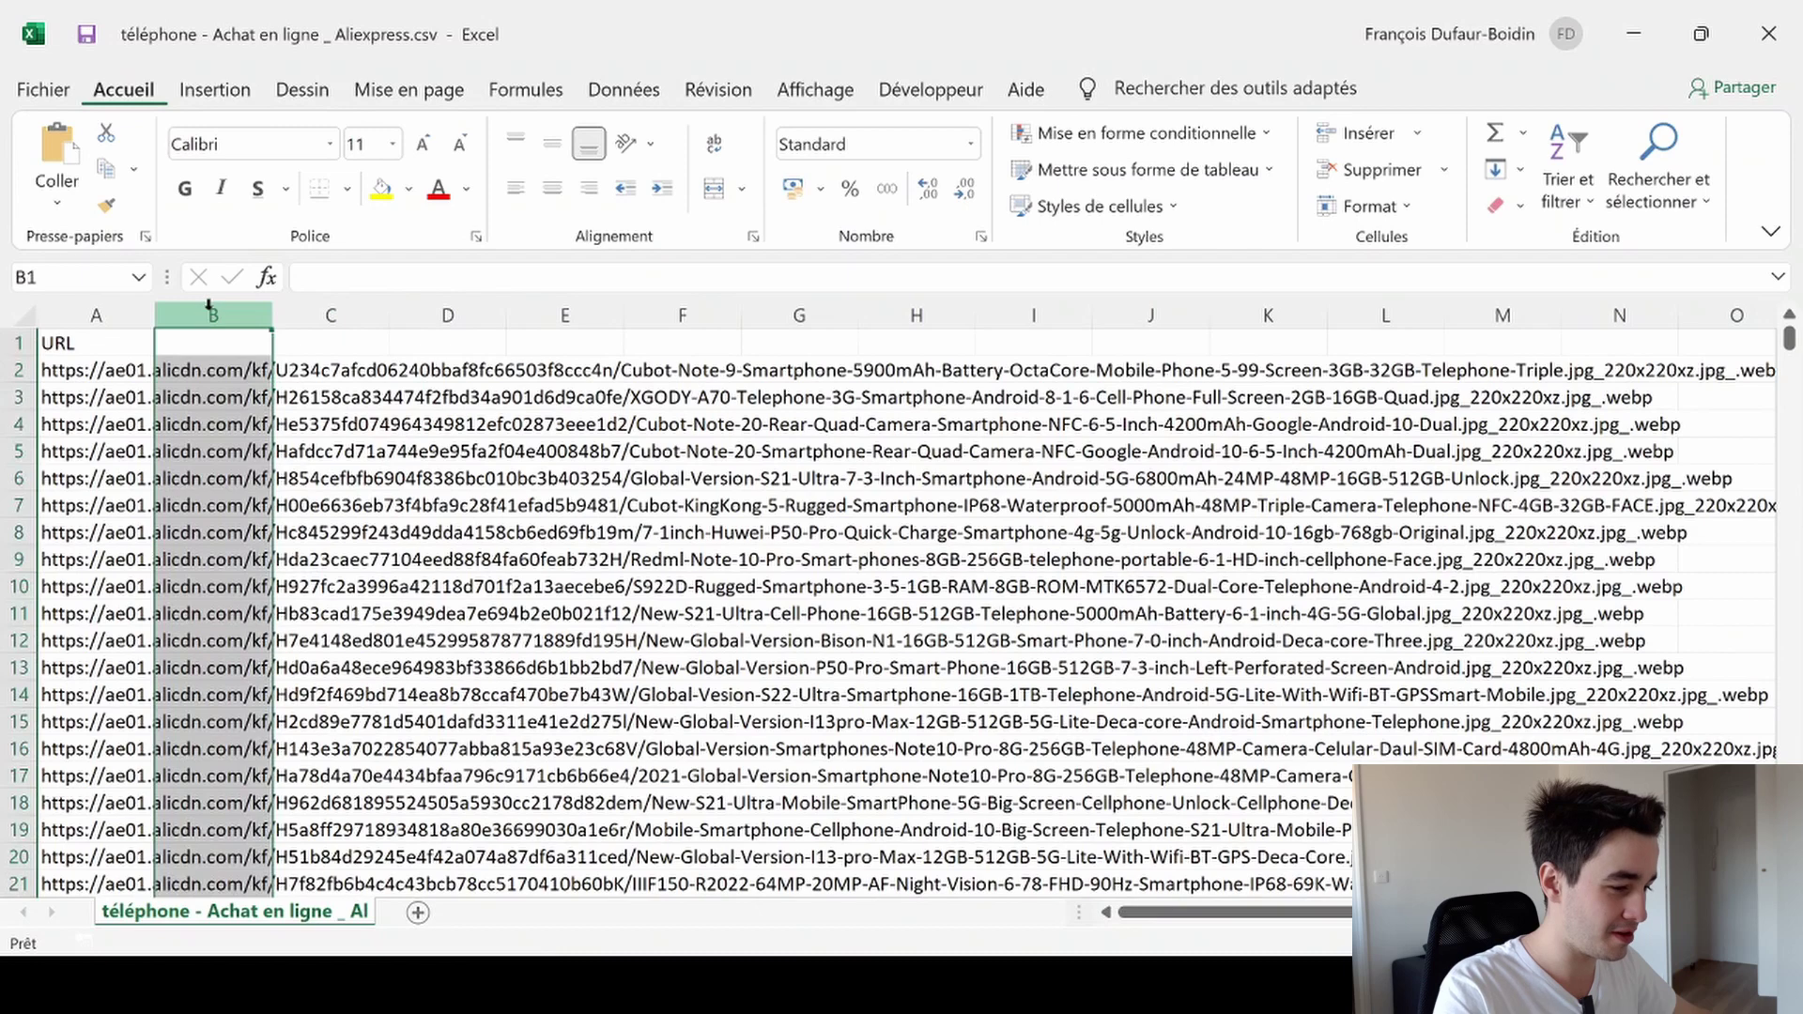
right_click(188, 432)
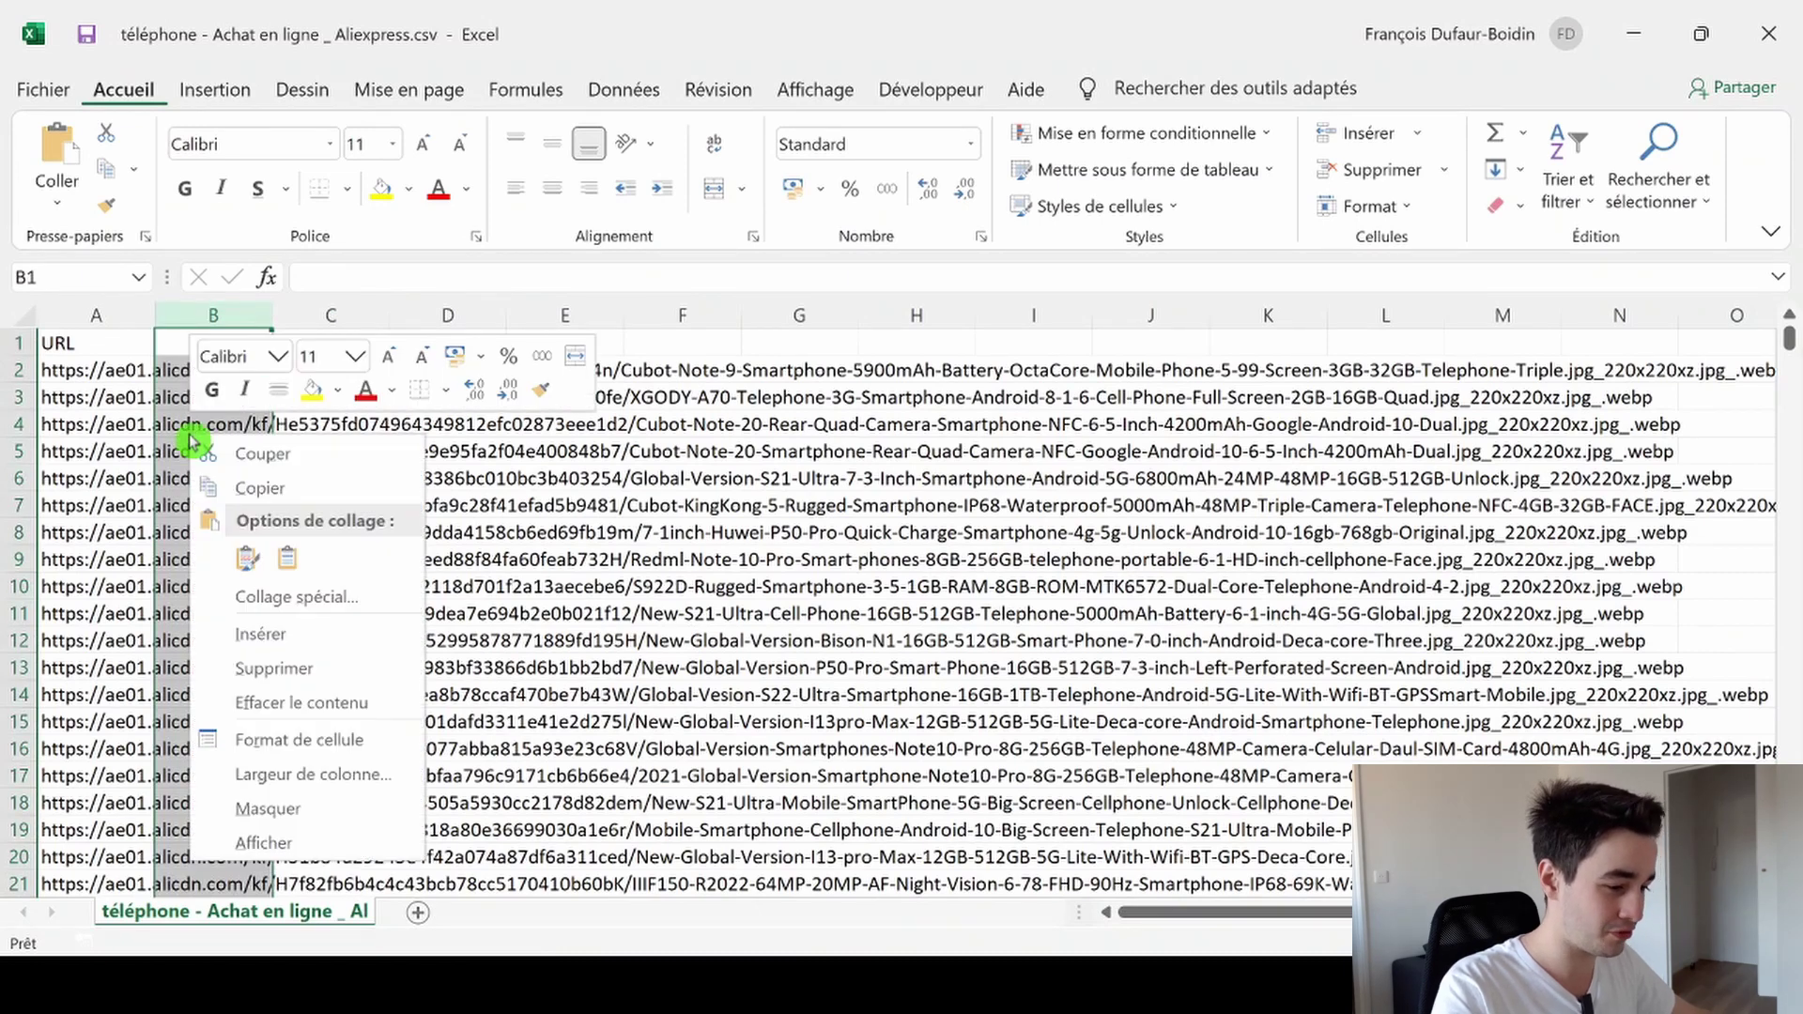
click(288, 787)
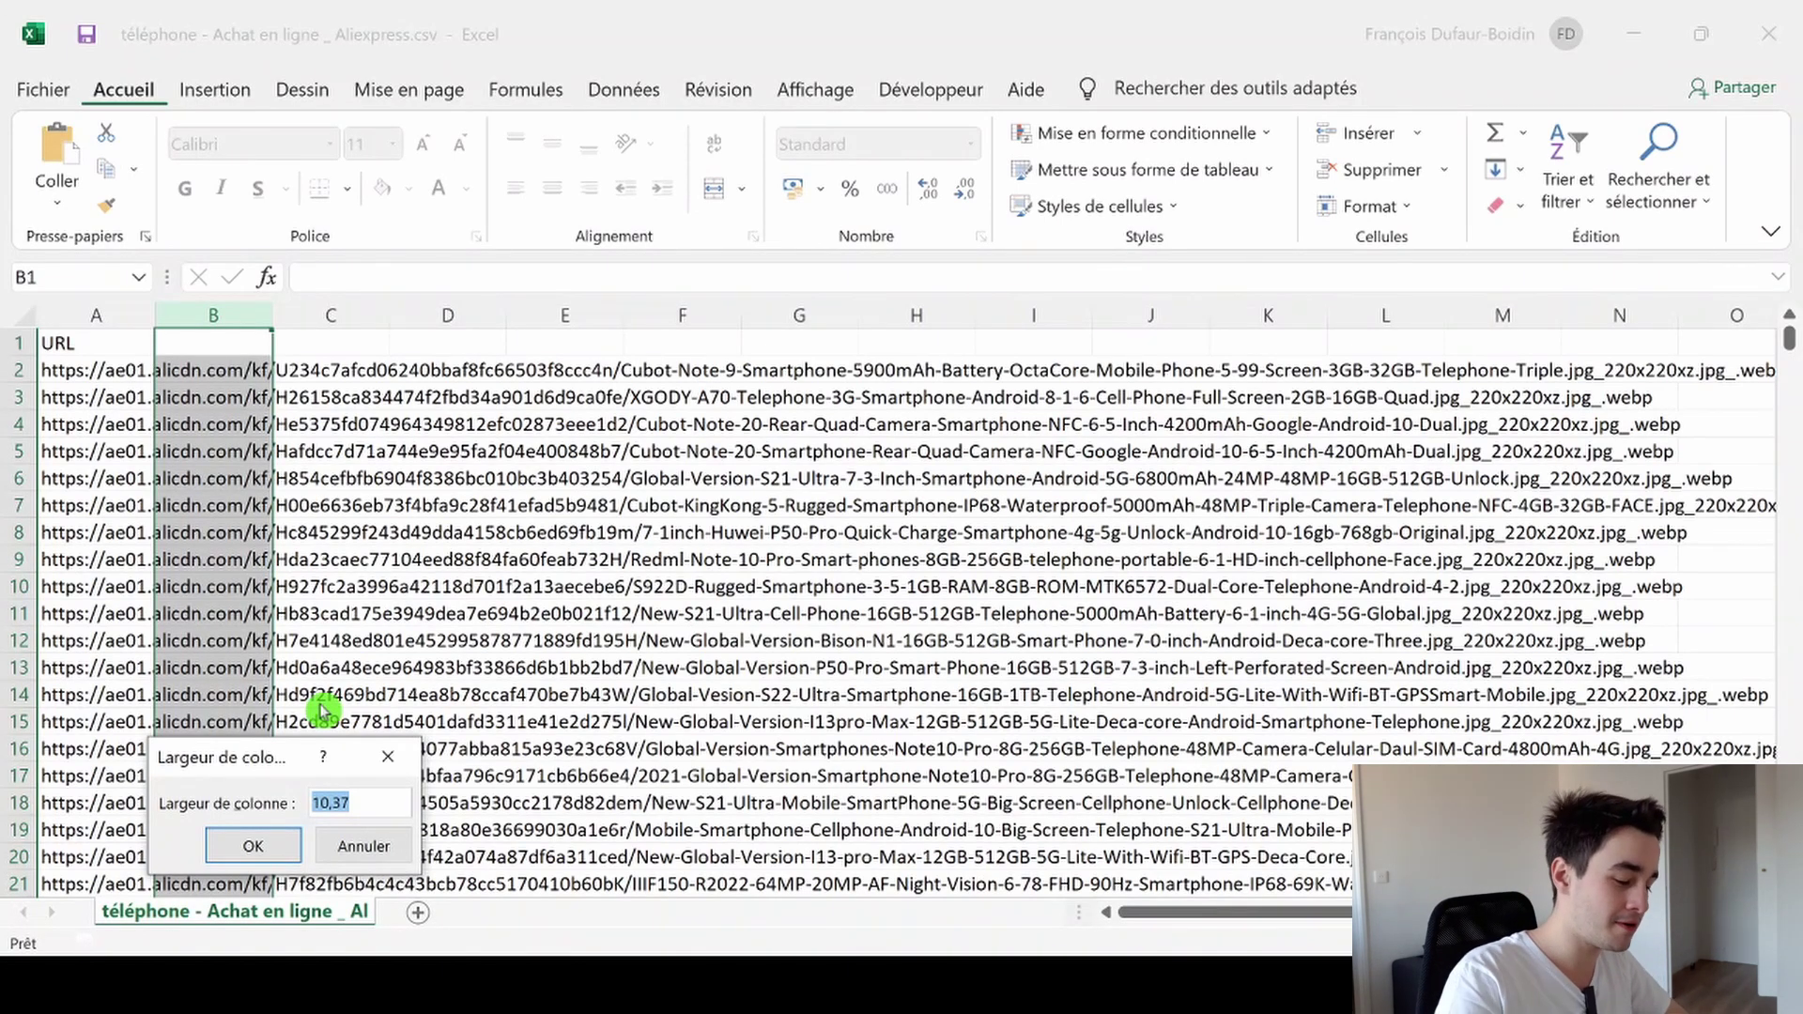
text(15)
key(Return)
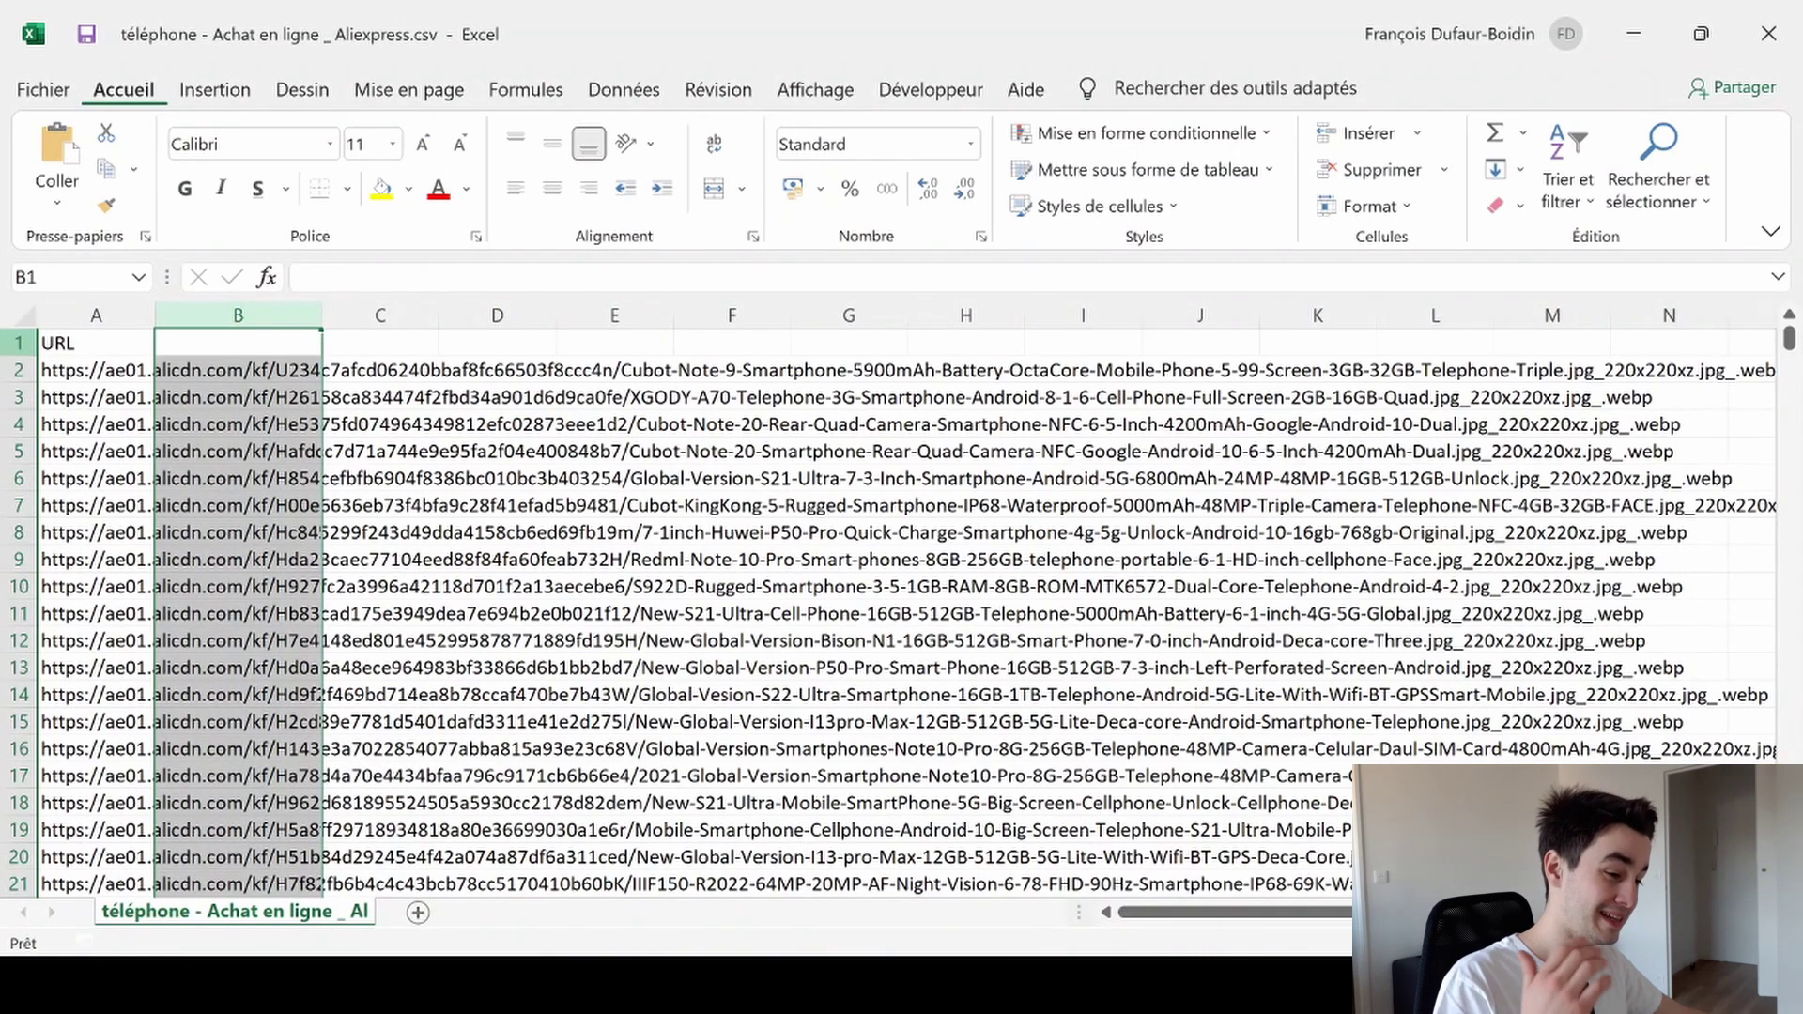
Set the row height of the entire URL sheet to 60
click(8, 315)
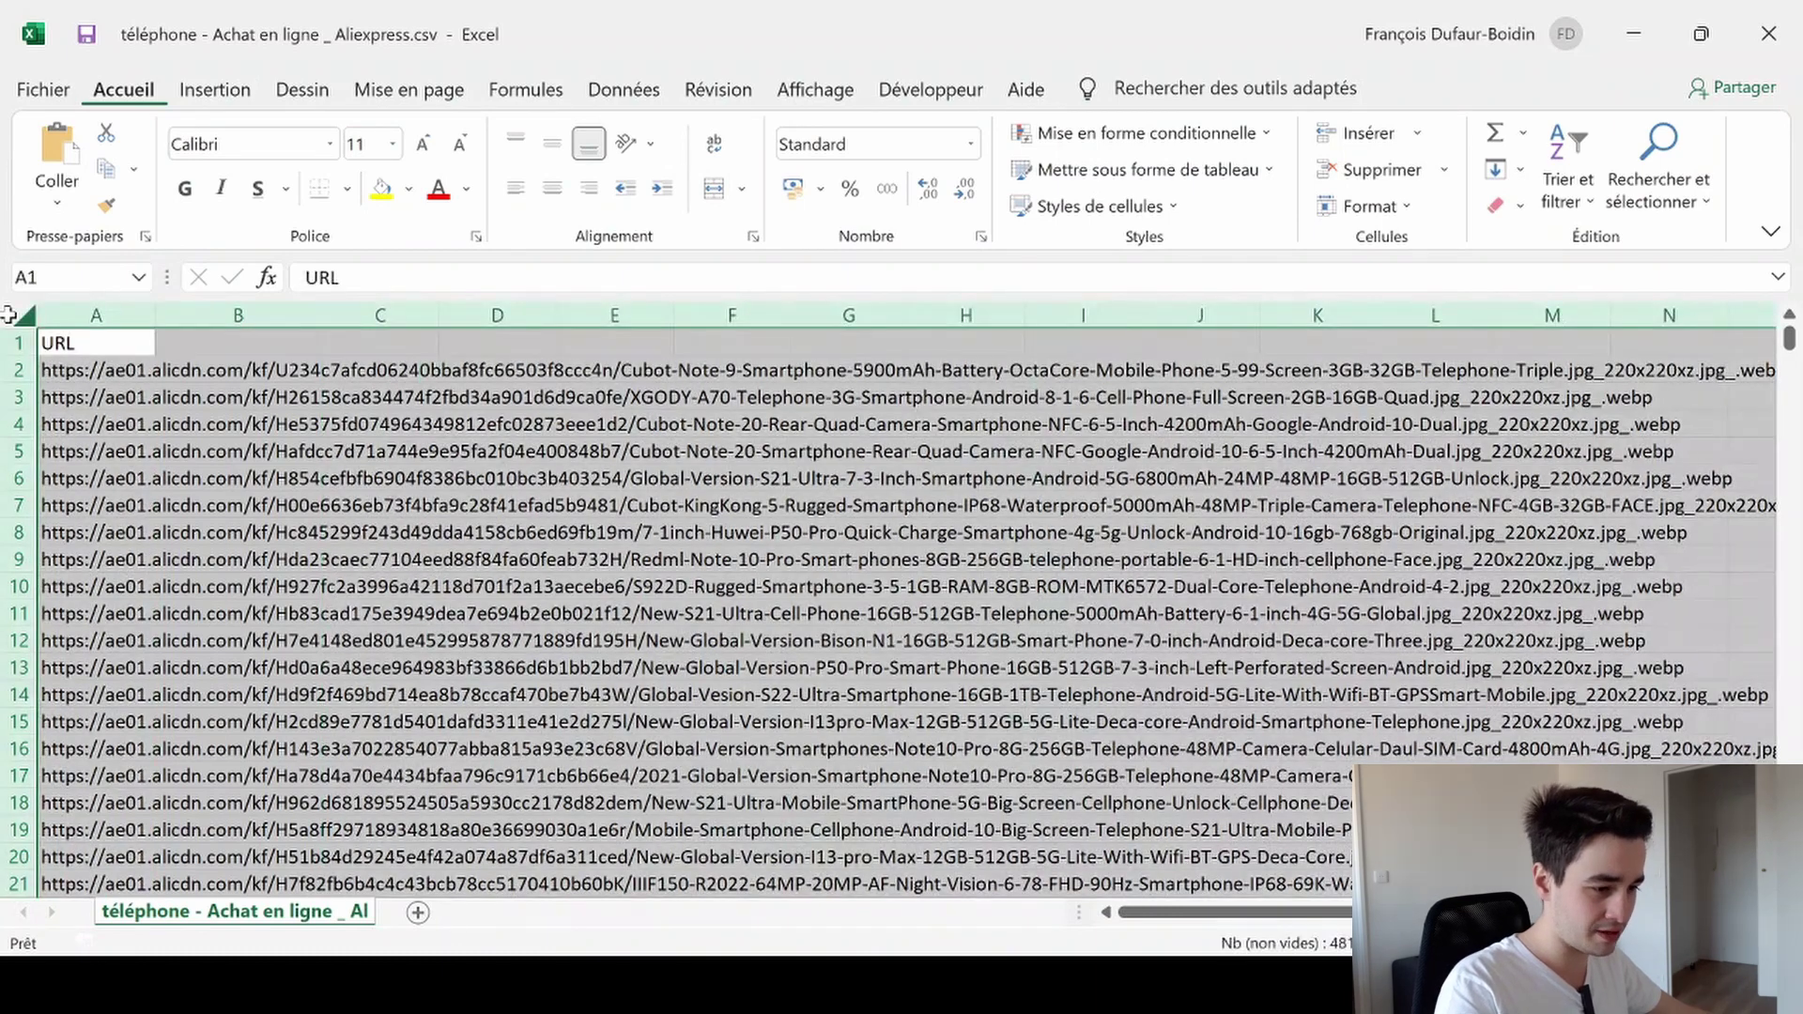
right_click(241, 460)
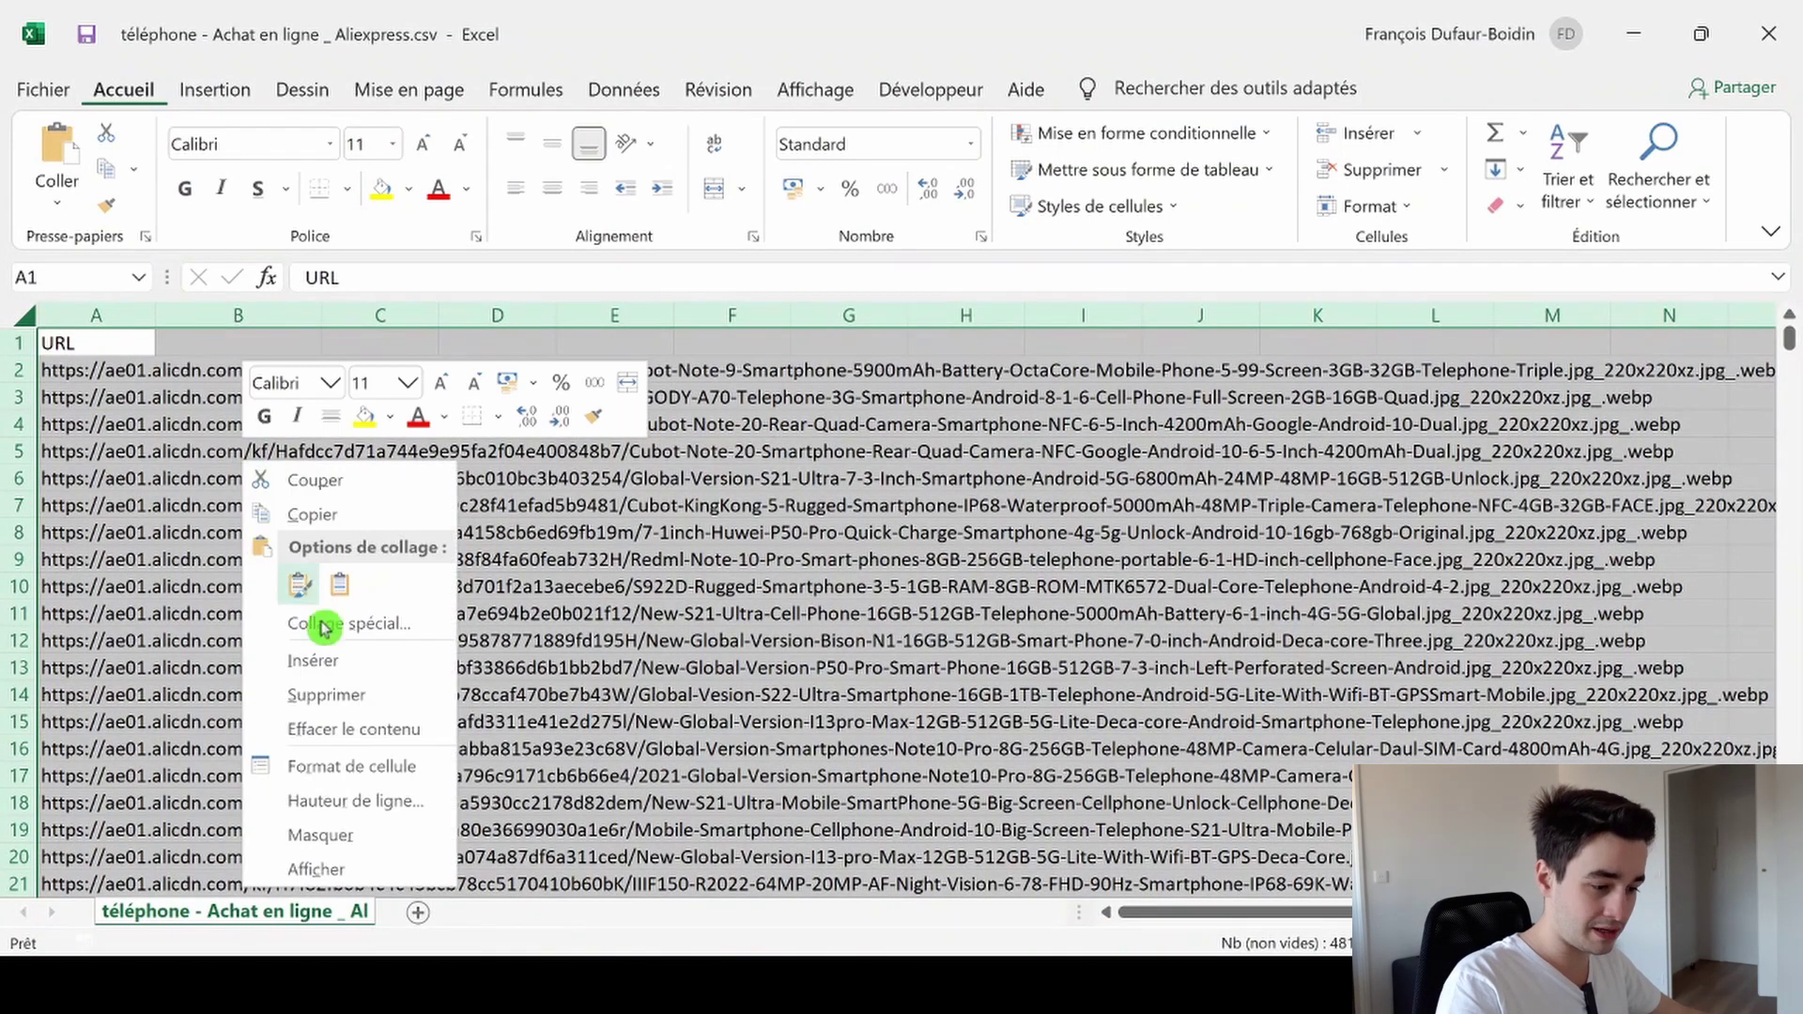
click(344, 803)
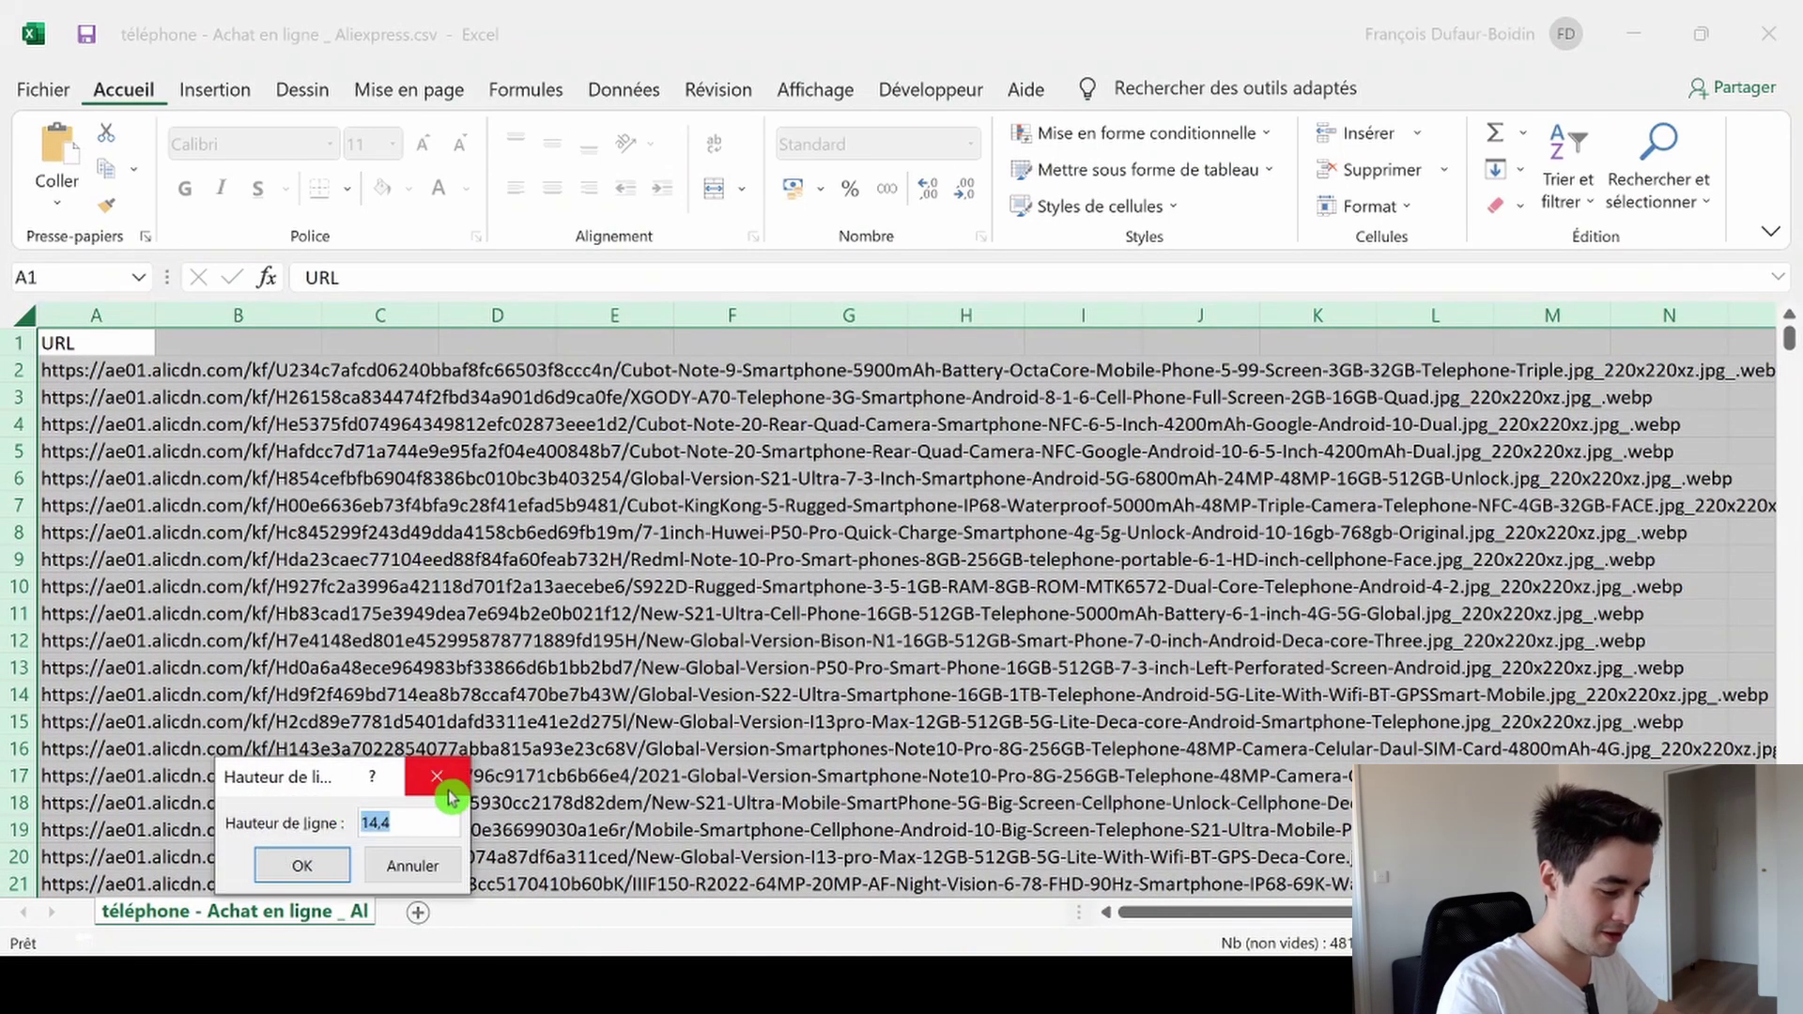
text(60)
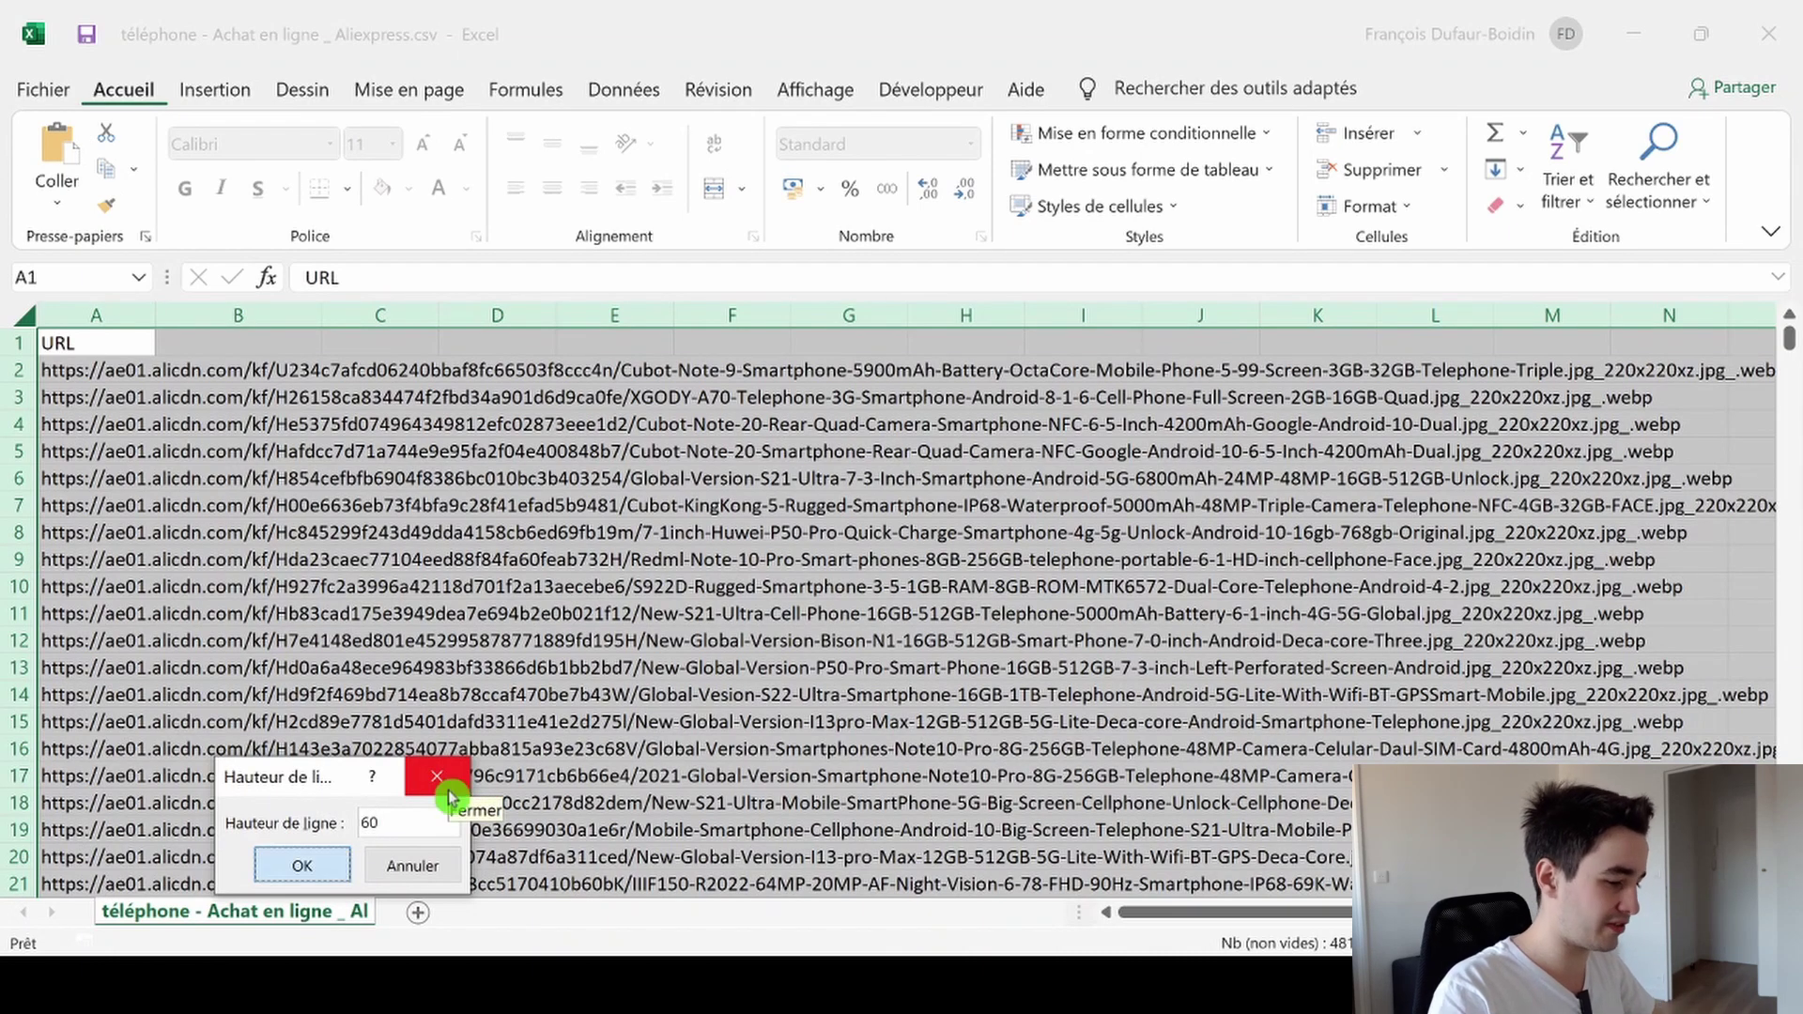
key(Return)
click(228, 400)
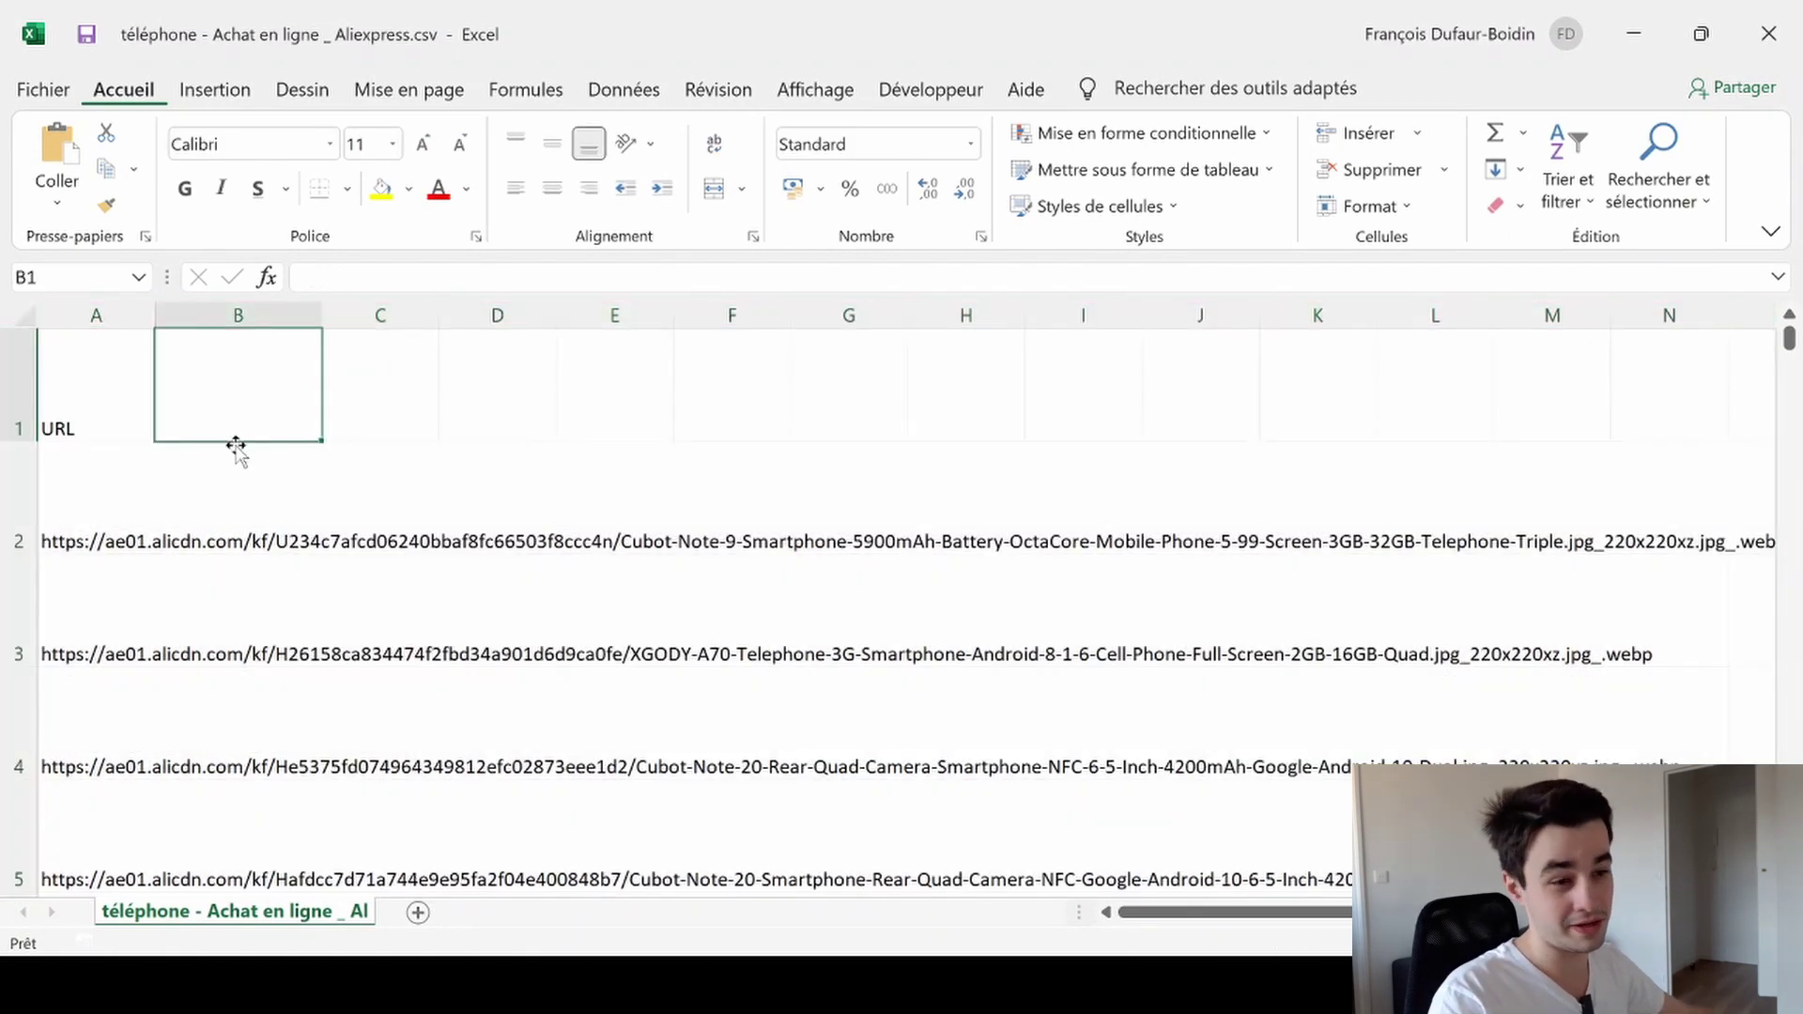
Select cell B2 and run the InsertImageVideo macro to insert the product images in column B
click(246, 474)
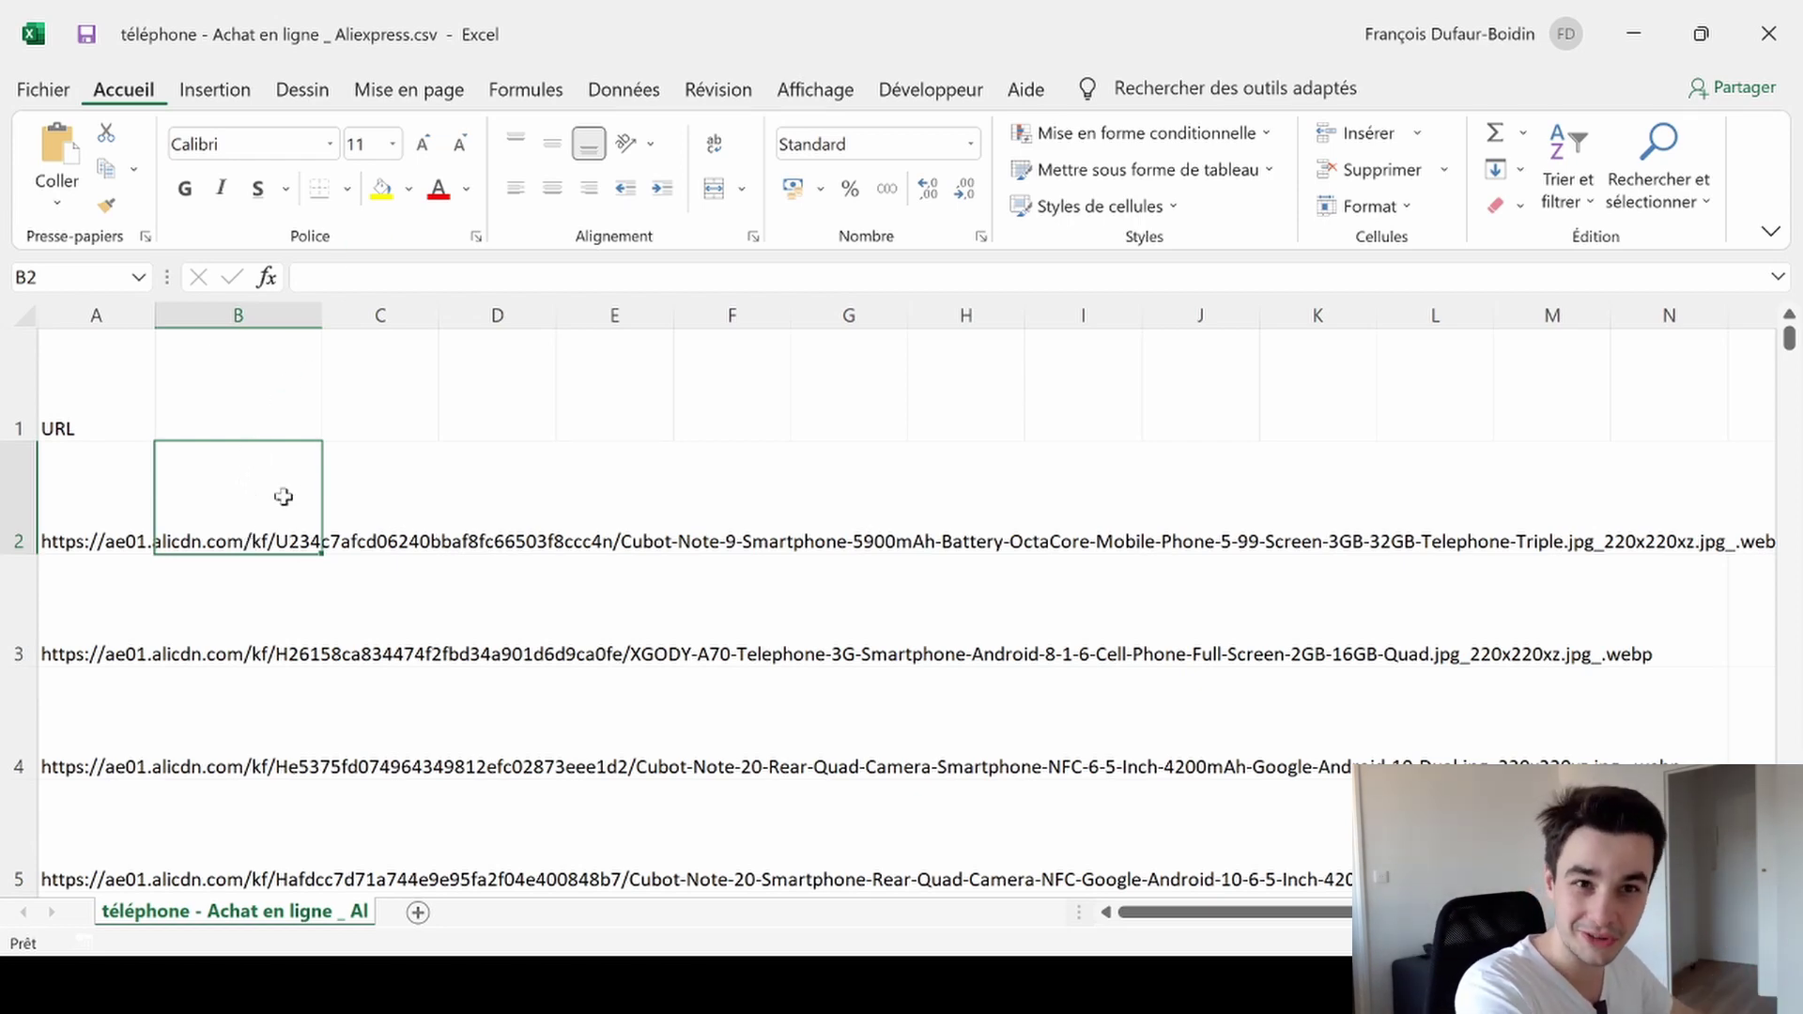
click(934, 91)
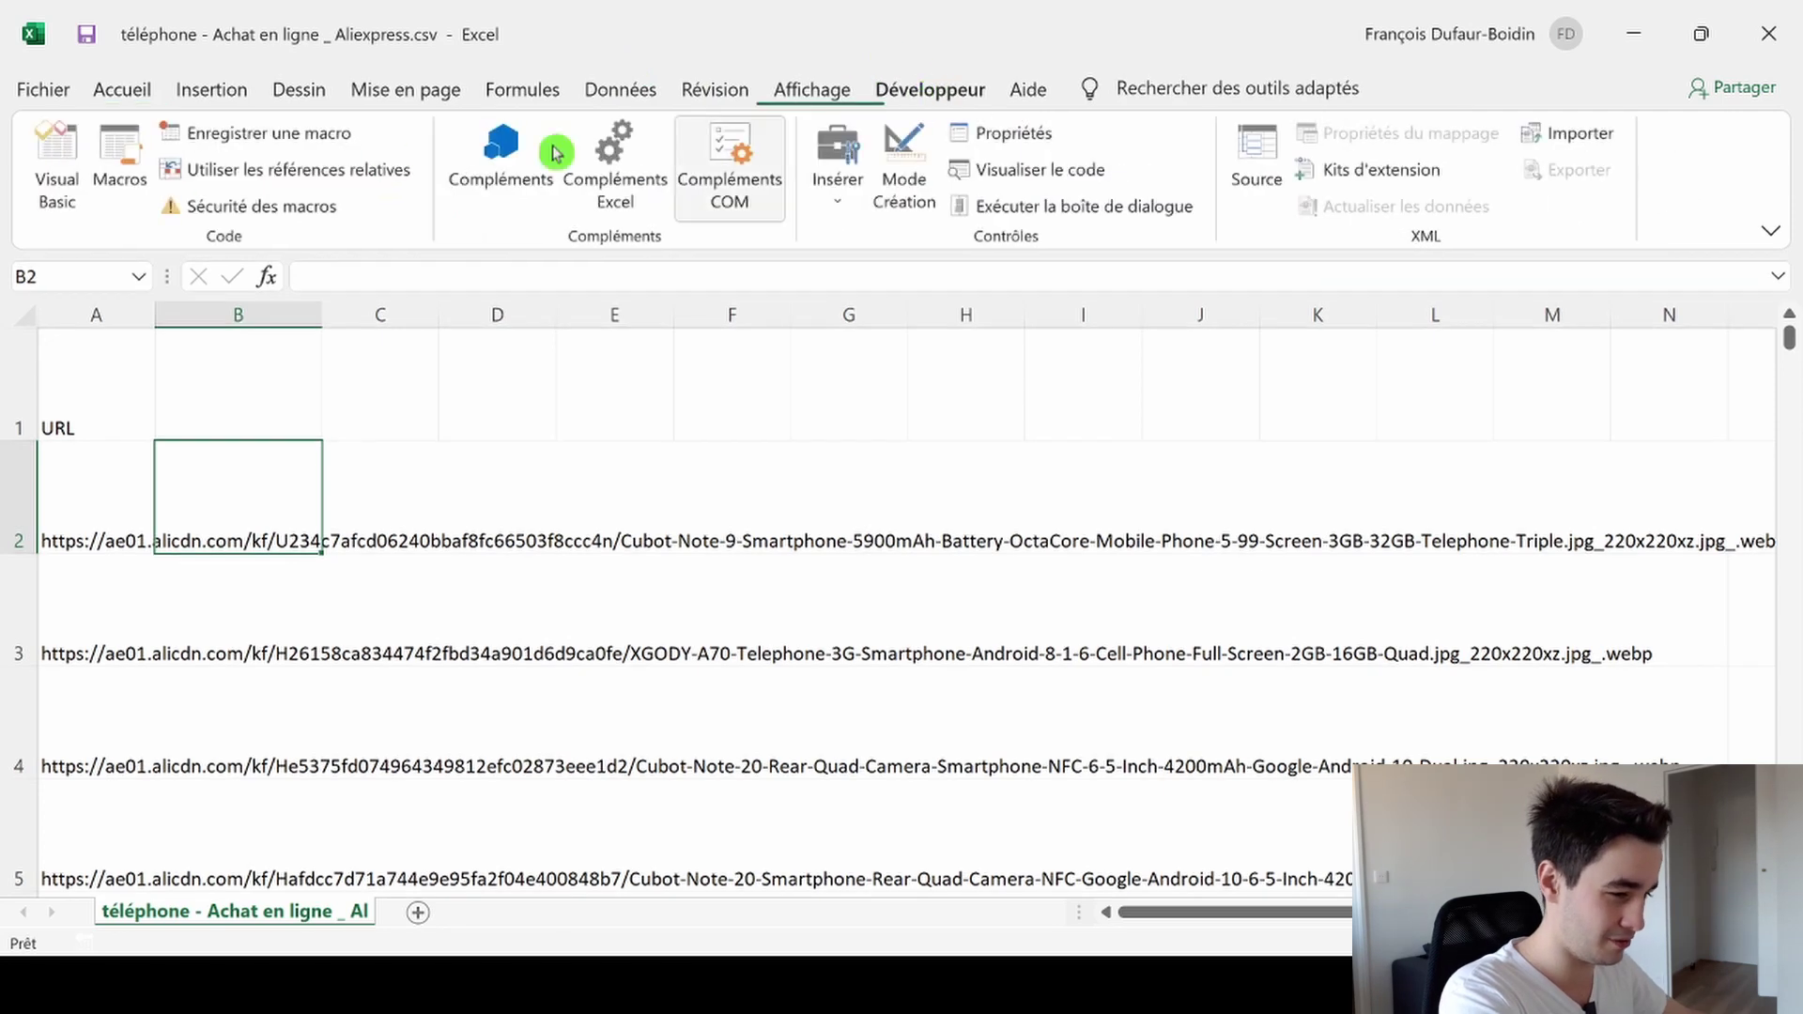
click(120, 155)
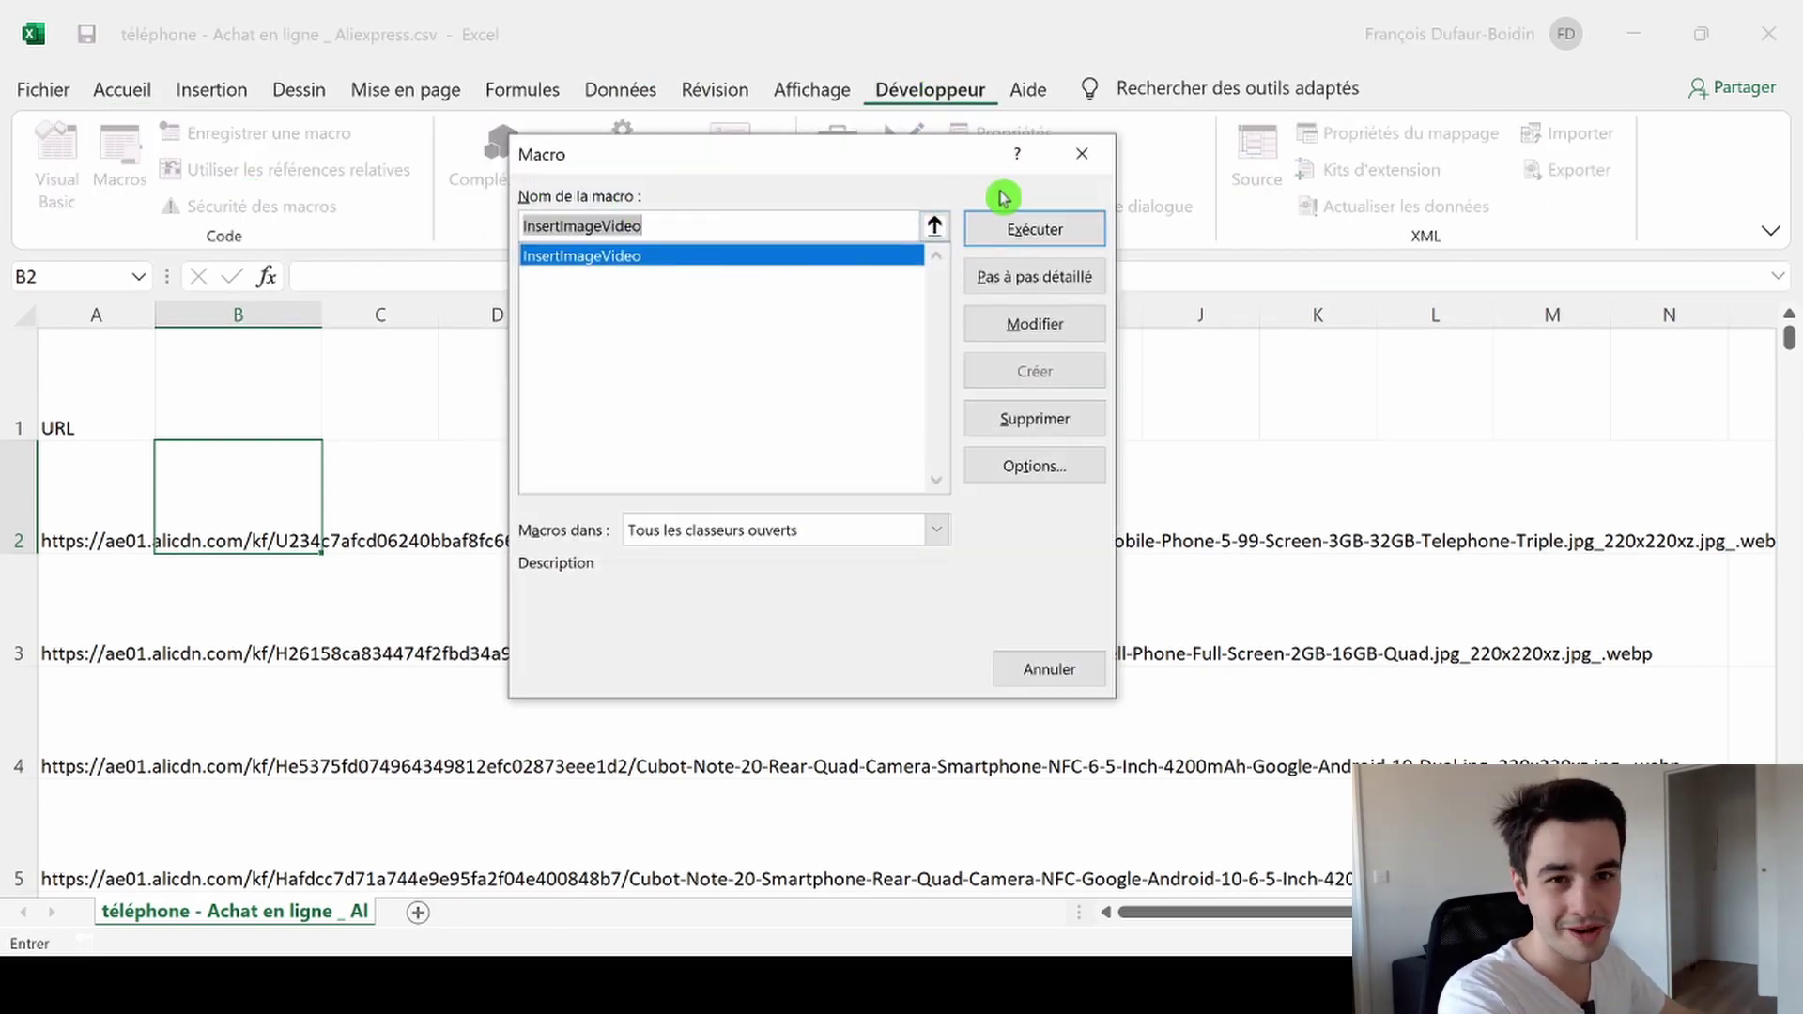
click(1036, 229)
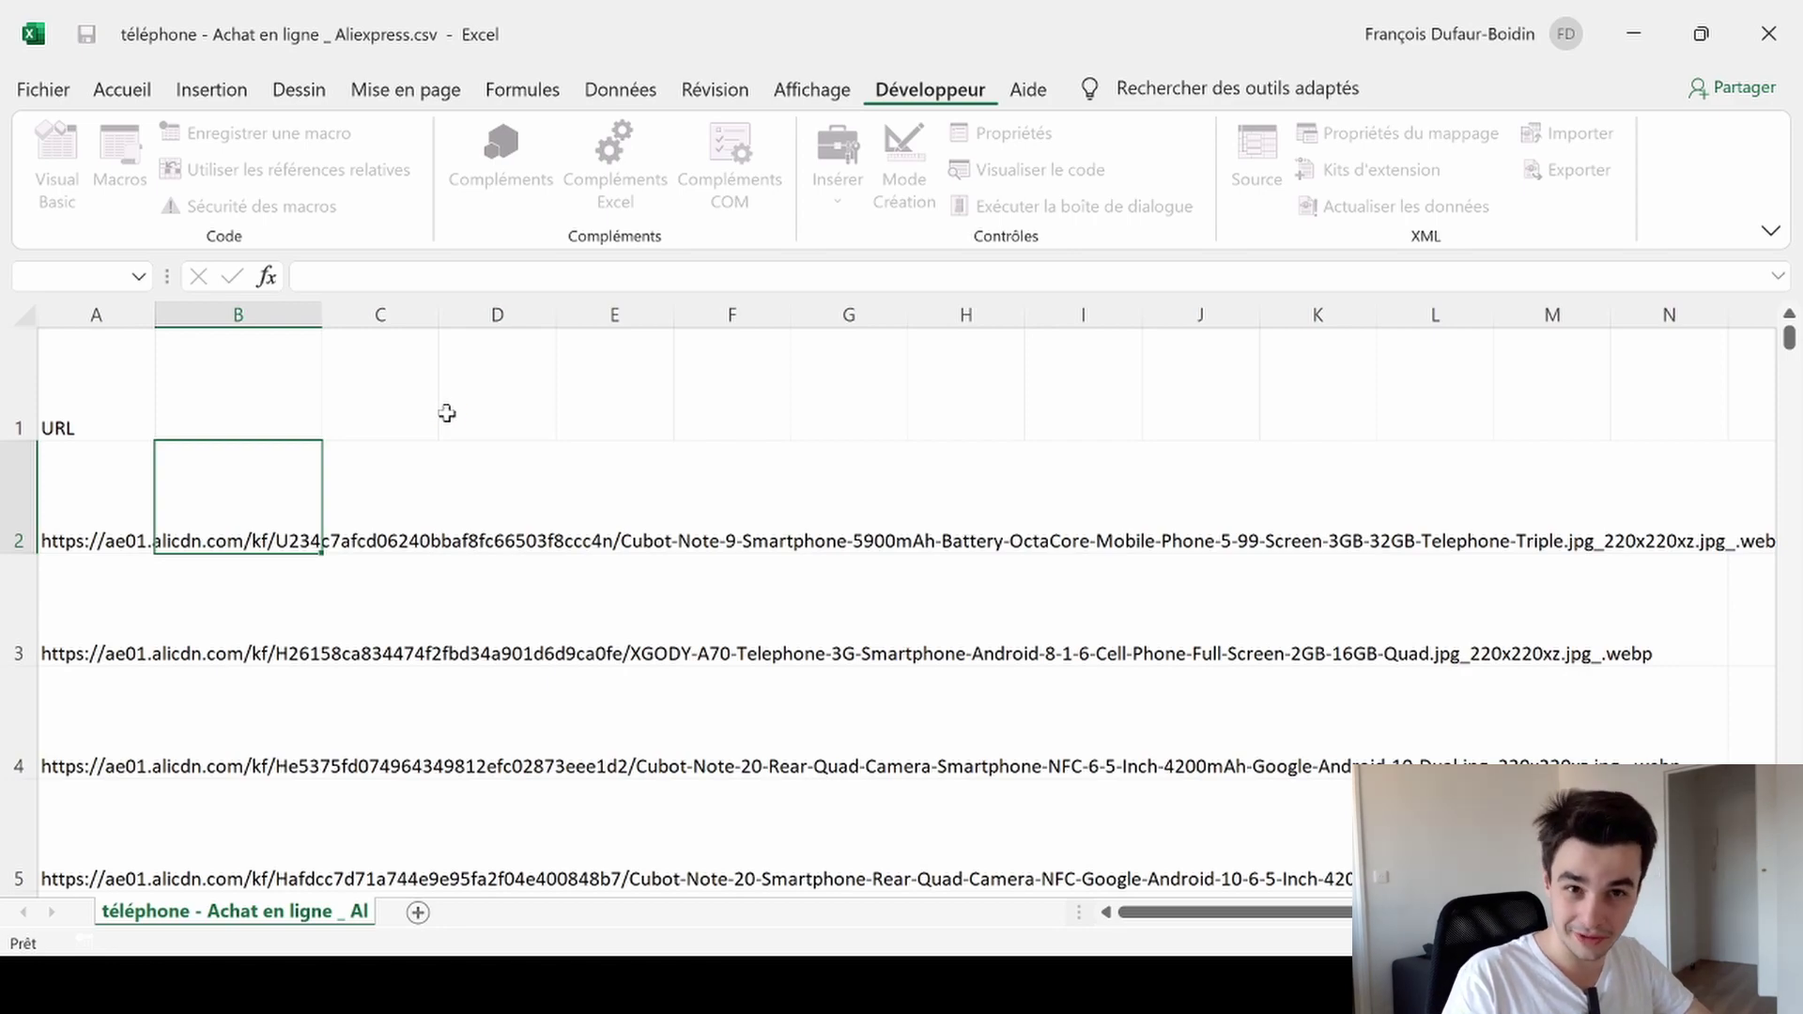
Examine the images inserted in column B down to the last URL rows of the sheet
scroll(737, 554, down, 10)
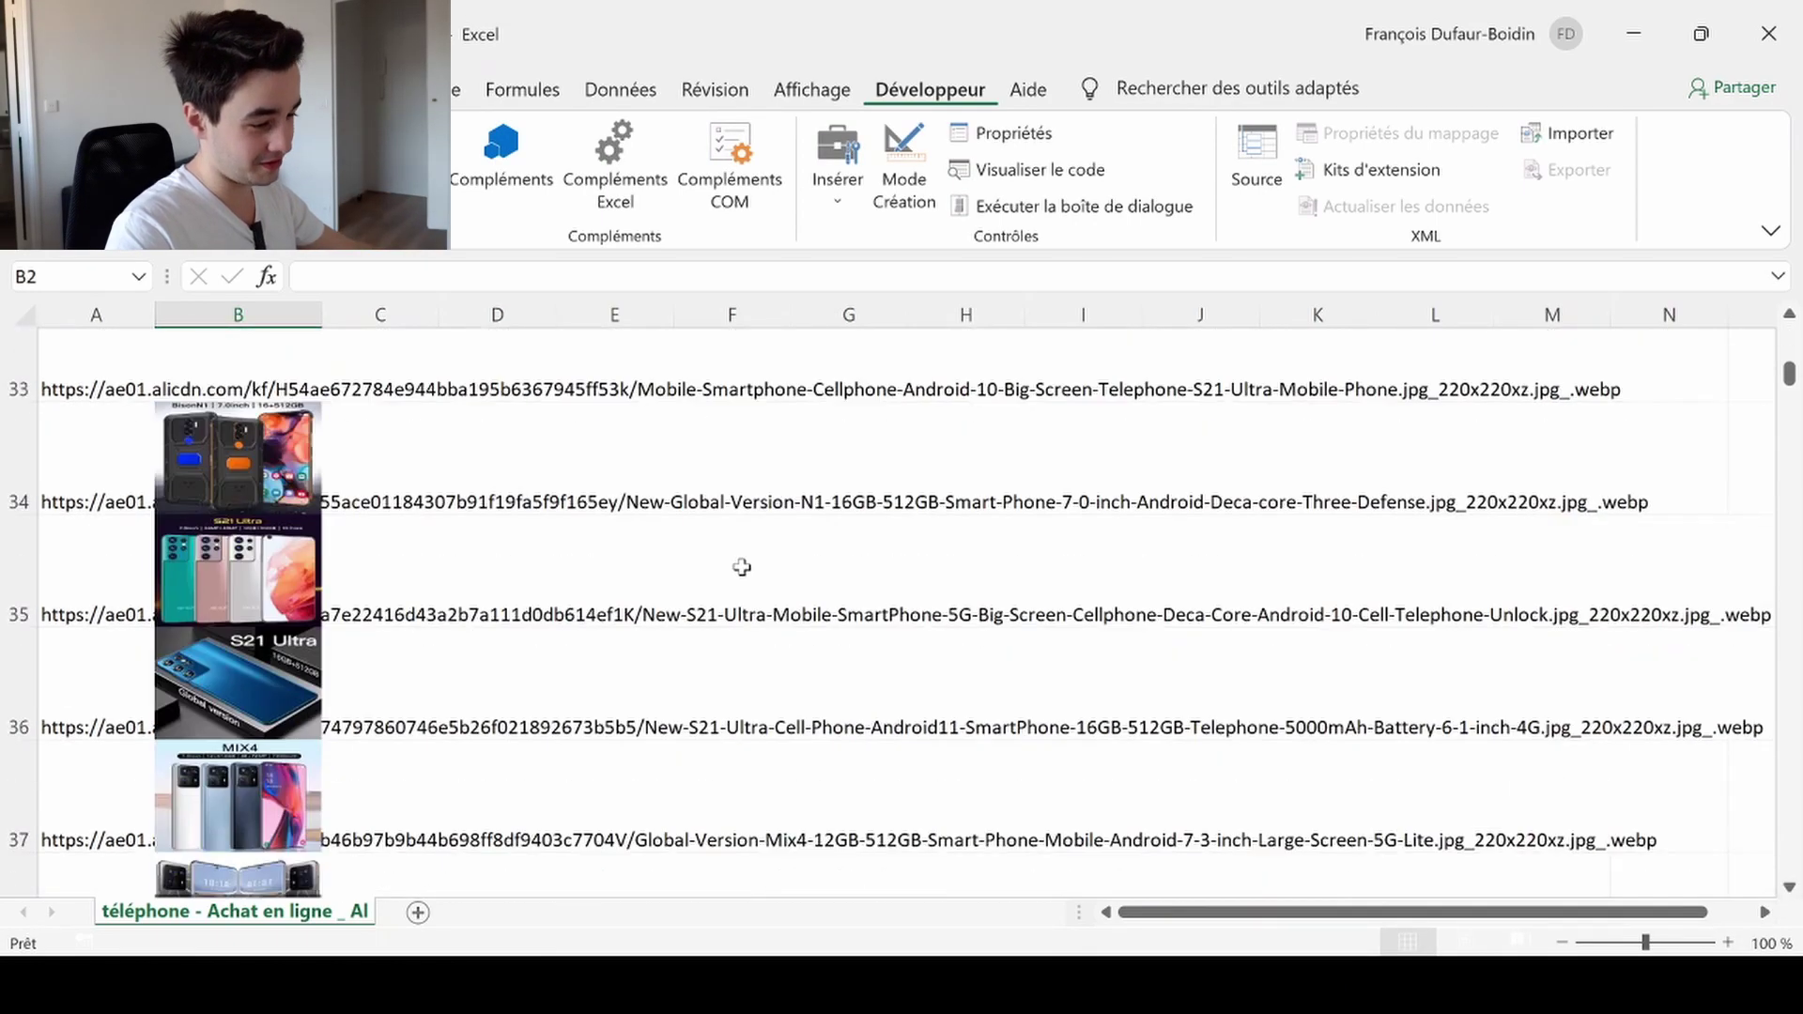
scroll(739, 567, down, 20)
scroll(1108, 615, down, 20)
scroll(1691, 658, down, 19)
drag(1796, 703, 1787, 915)
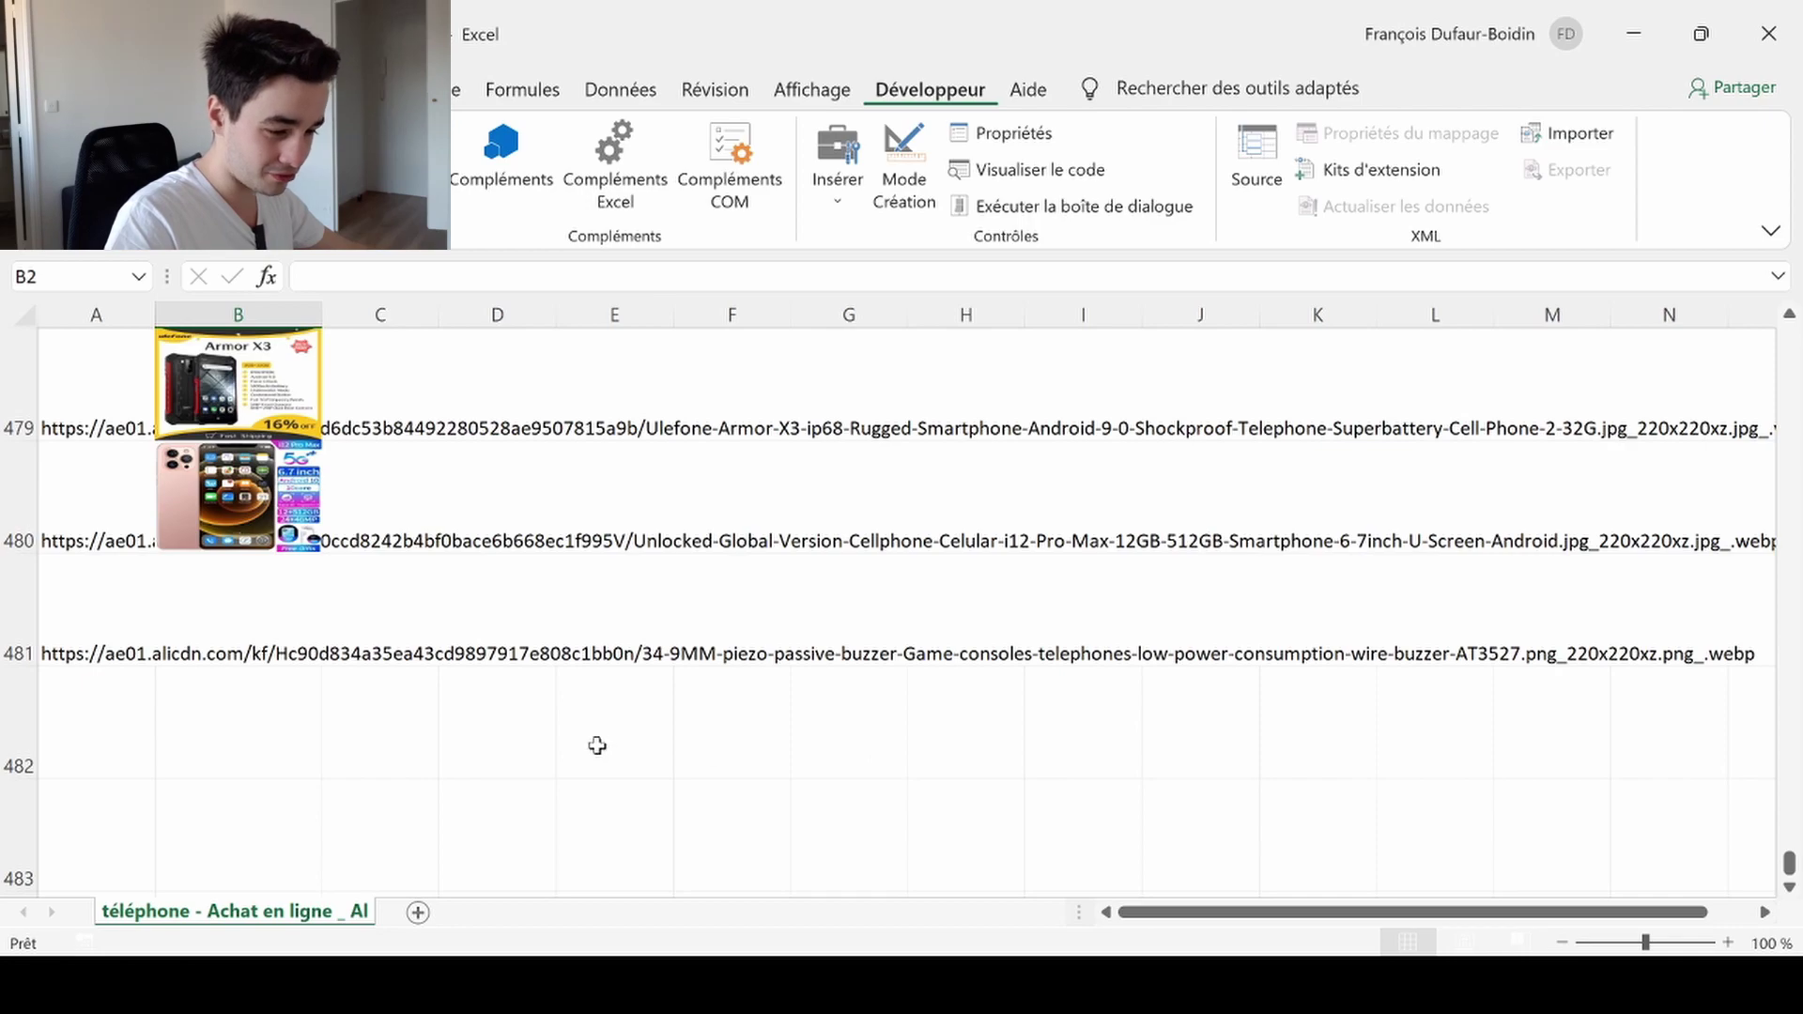
scroll(338, 745, up, 1)
scroll(329, 713, down, 2)
scroll(301, 623, up, 1)
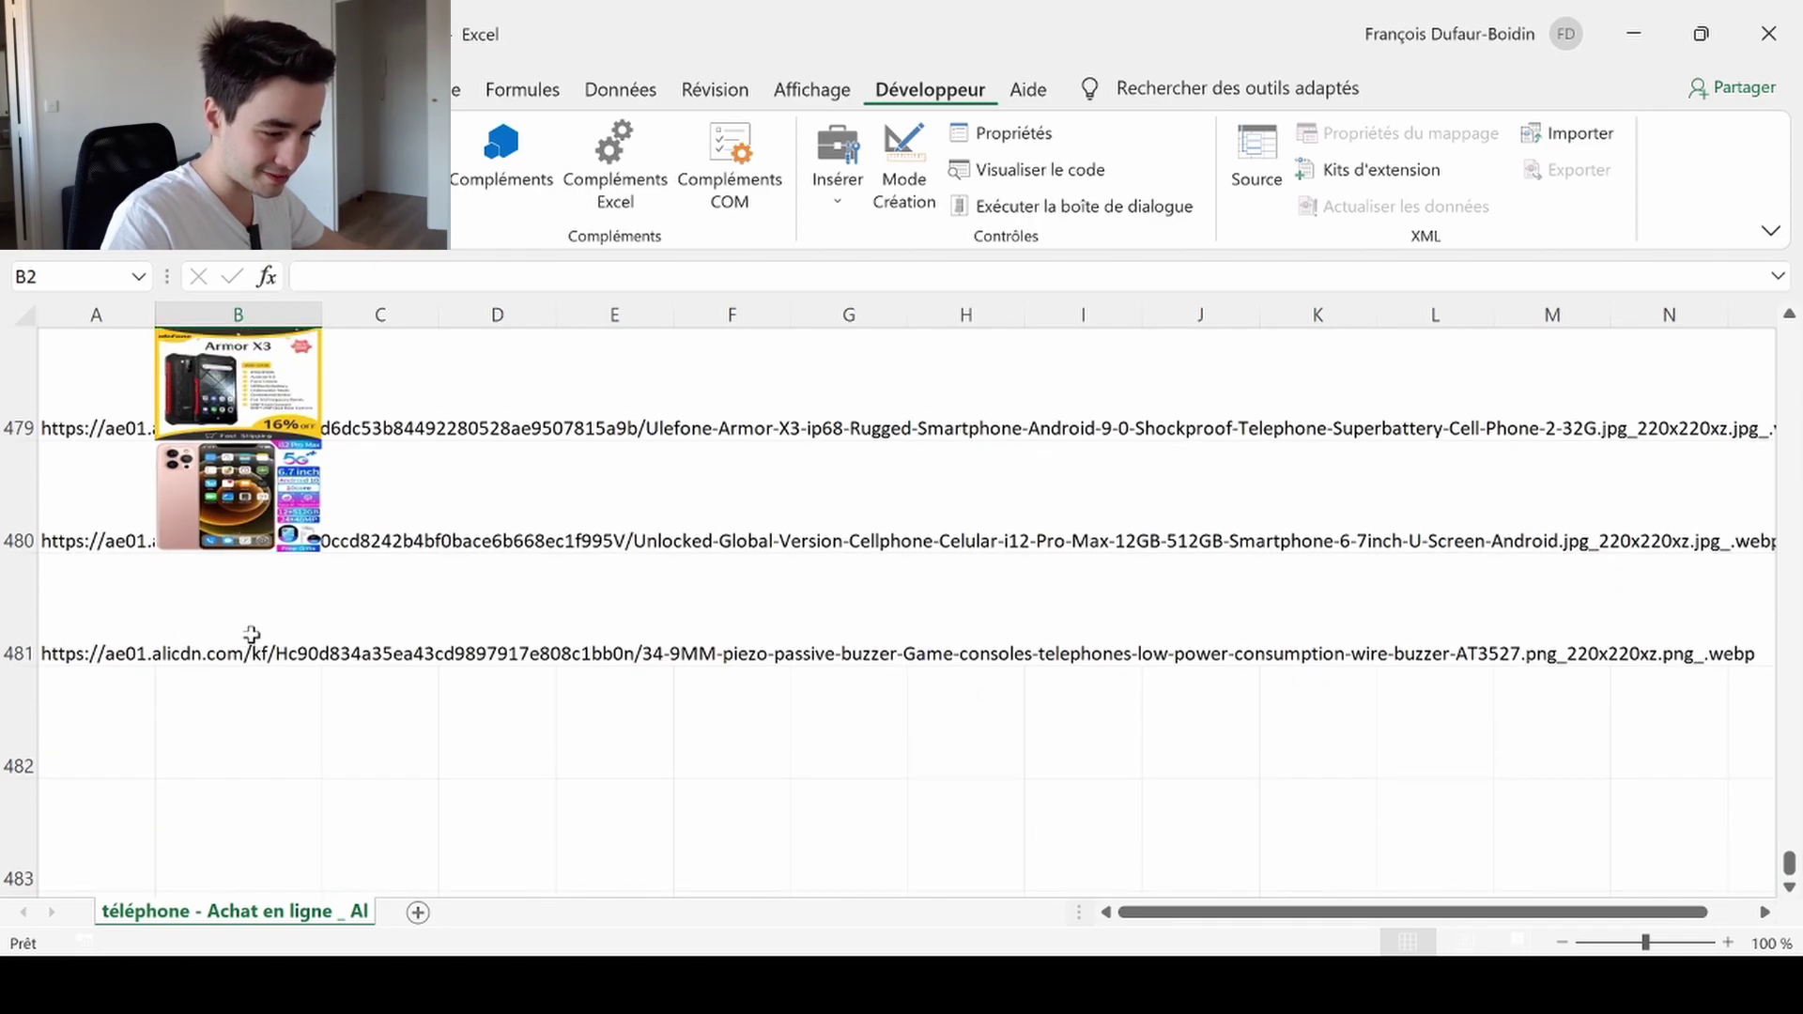